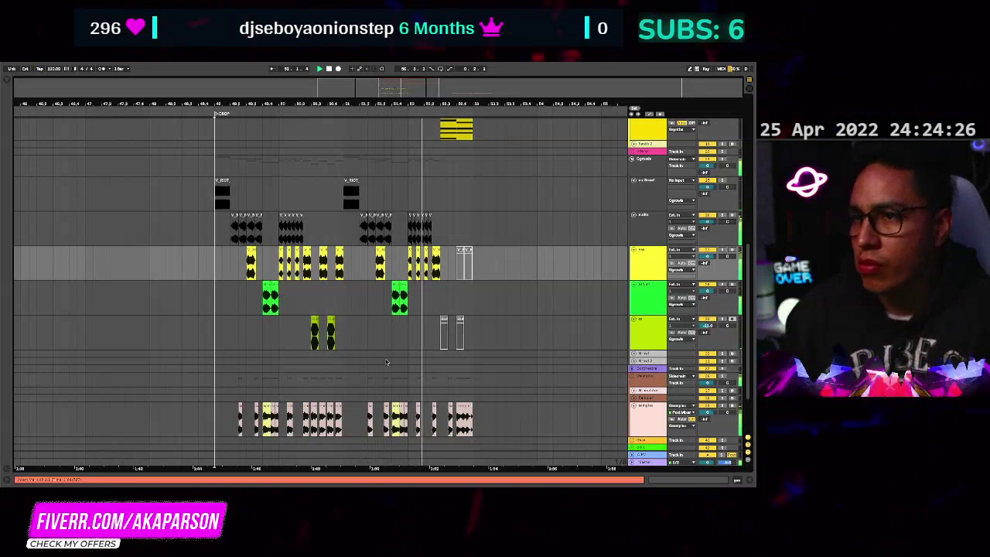
Play the end of the drop around bar 52 and examine how the synth chords and bass clips fit together.
{"action": "scroll", "coordinate": [387, 362], "scroll_direction": "up", "scroll_amount": 4}
{"action": "scroll", "coordinate": [398, 316], "scroll_direction": "up", "scroll_amount": 1}
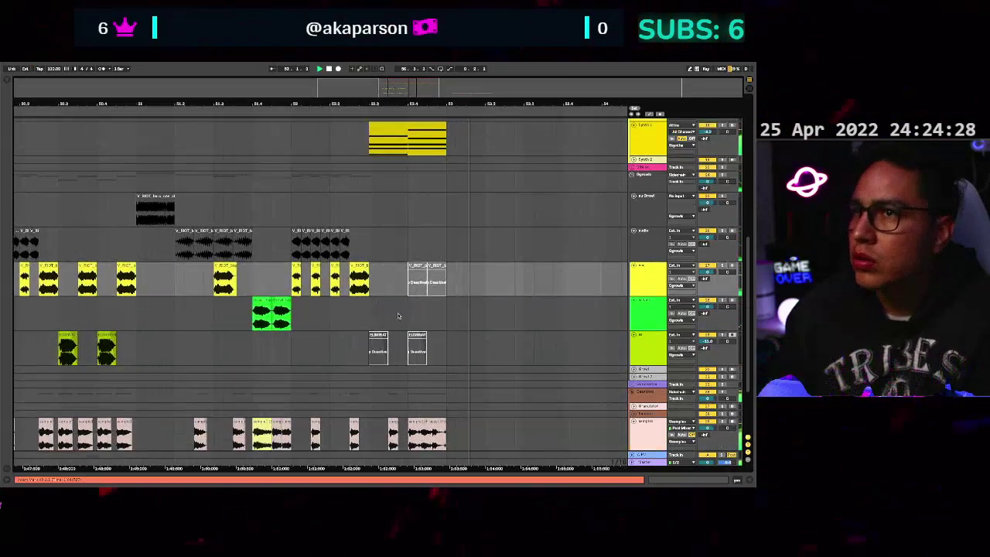
{"action": "scroll", "coordinate": [398, 316], "scroll_direction": "up", "scroll_amount": 3}
{"action": "left_click", "coordinate": [369, 249]}
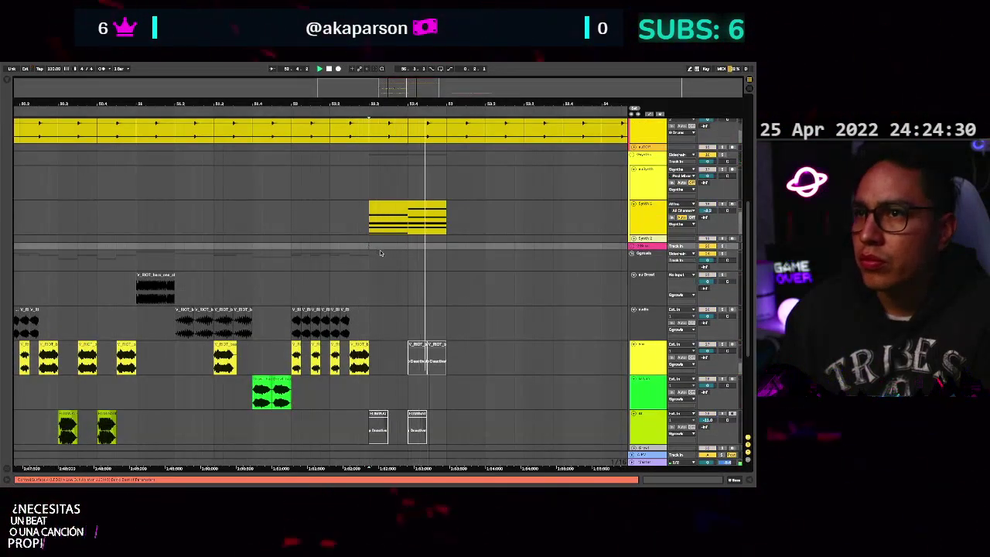
{"action": "scroll", "coordinate": [380, 247], "scroll_direction": "down", "scroll_amount": 2}
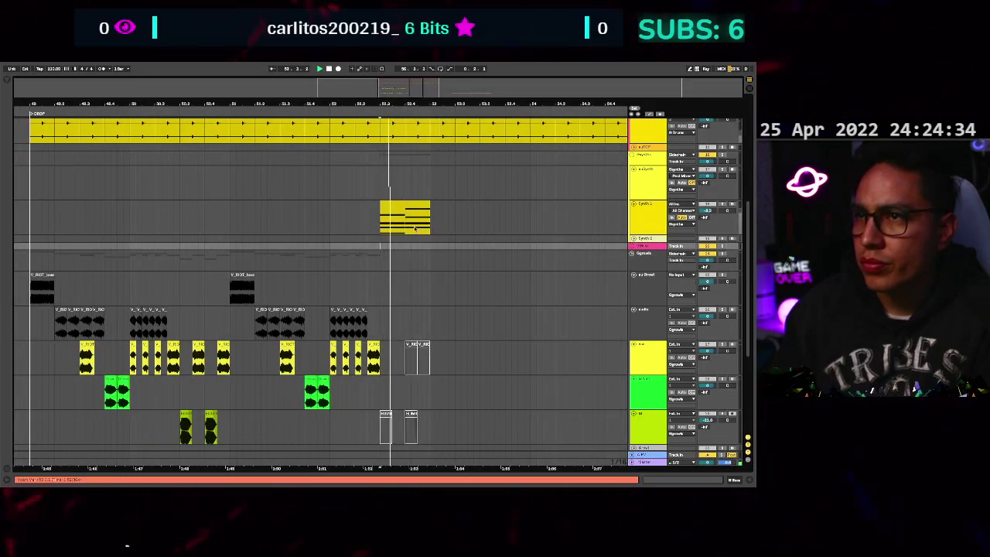
{"action": "scroll", "coordinate": [415, 232], "scroll_direction": "up", "scroll_amount": 2}
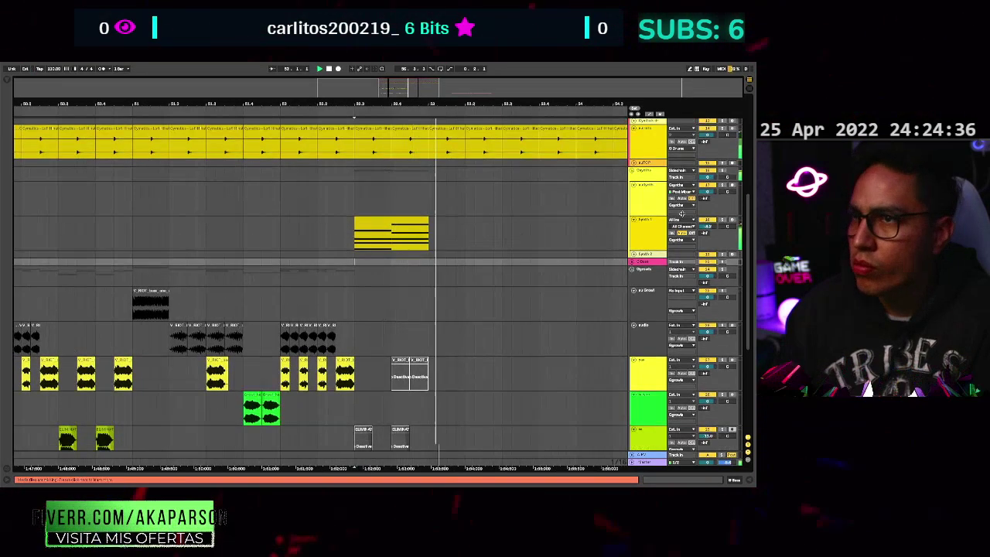
{"action": "left_click", "coordinate": [358, 238]}
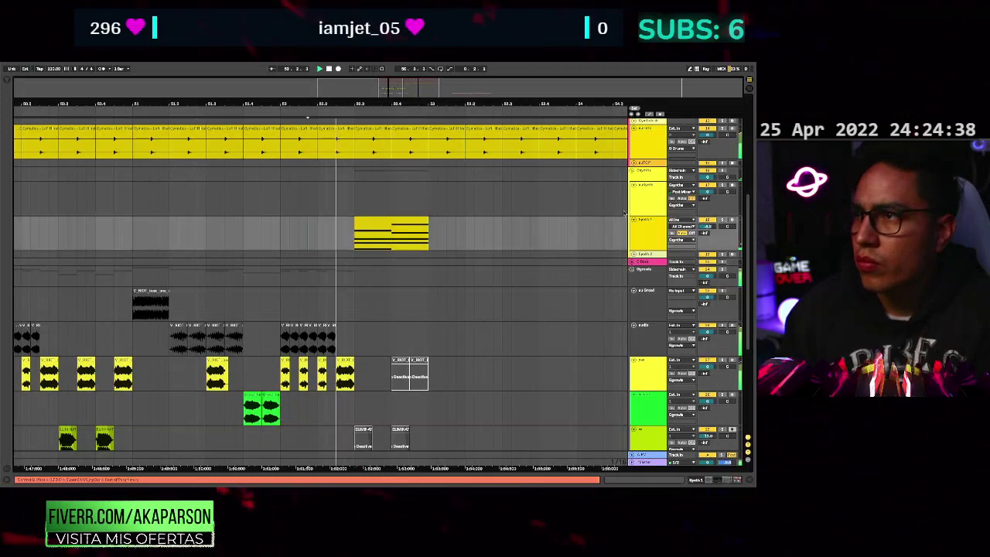
{"action": "scroll", "coordinate": [360, 248], "scroll_direction": "down", "scroll_amount": 1}
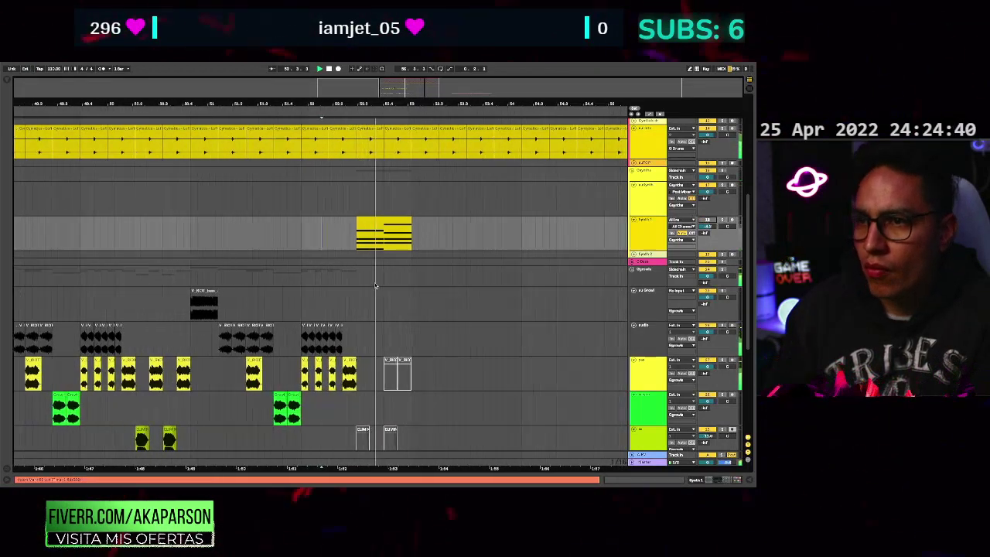
{"action": "scroll", "coordinate": [376, 285], "scroll_direction": "down", "scroll_amount": 3}
{"action": "scroll", "coordinate": [379, 288], "scroll_direction": "up", "scroll_amount": 2}
Reactivate the lime bass clip at 52.3 and play the phrase from just before it.
{"action": "left_click", "coordinate": [342, 297]}
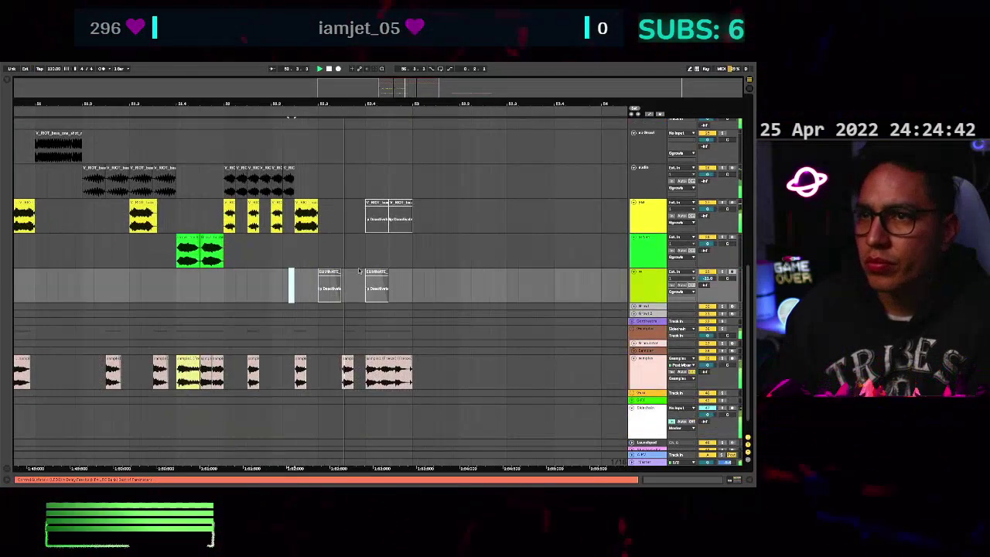
{"action": "scroll", "coordinate": [339, 309], "scroll_direction": "up", "scroll_amount": 2}
{"action": "left_click", "coordinate": [335, 322]}
{"action": "left_click", "coordinate": [278, 307]}
{"action": "key", "text": "space"}
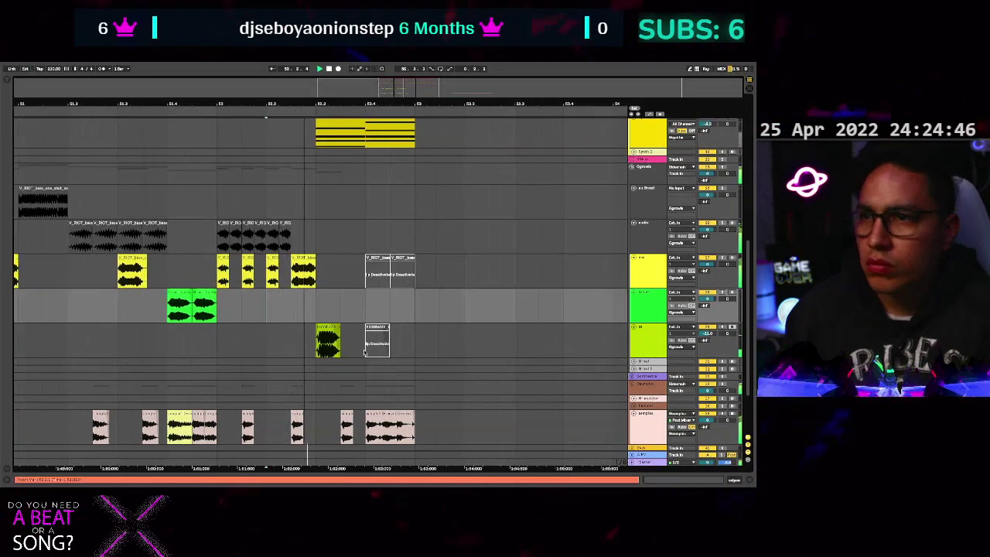
Reactivate the two yellow V_RIOT bass clips at 52.4 and play the end of the phrase.
{"action": "scroll", "coordinate": [378, 358], "scroll_direction": "up", "scroll_amount": 2}
{"action": "scroll", "coordinate": [379, 358], "scroll_direction": "down", "scroll_amount": 2}
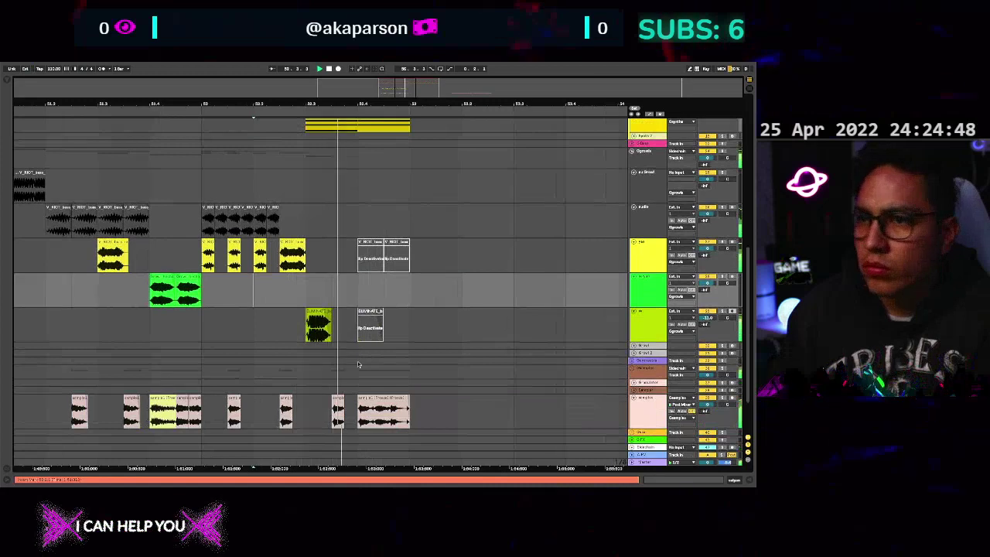
{"action": "scroll", "coordinate": [361, 363], "scroll_direction": "up", "scroll_amount": 3}
{"action": "scroll", "coordinate": [358, 367], "scroll_direction": "down", "scroll_amount": 5}
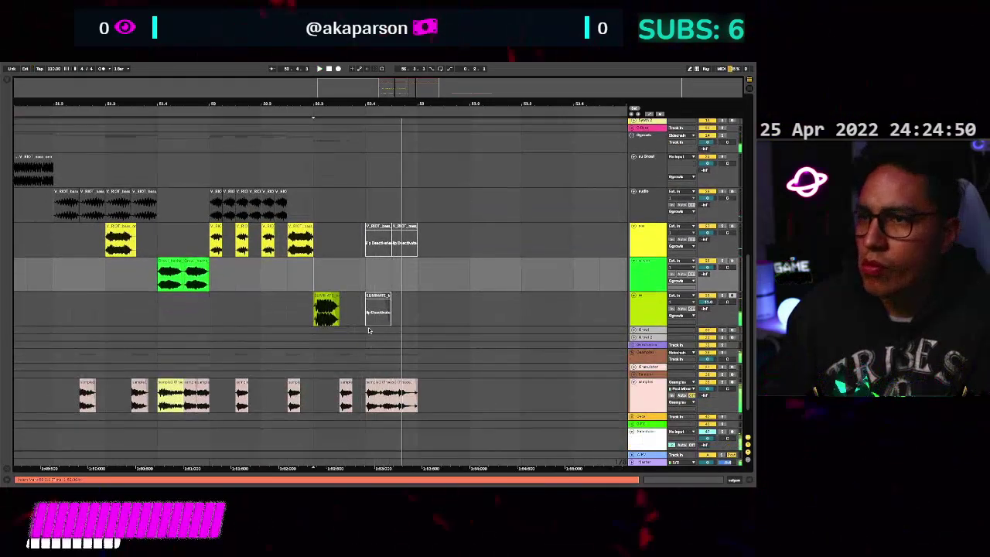
{"action": "left_click_drag", "start_coordinate": [369, 308], "coordinate": [317, 308]}
{"action": "left_click", "coordinate": [380, 229]}
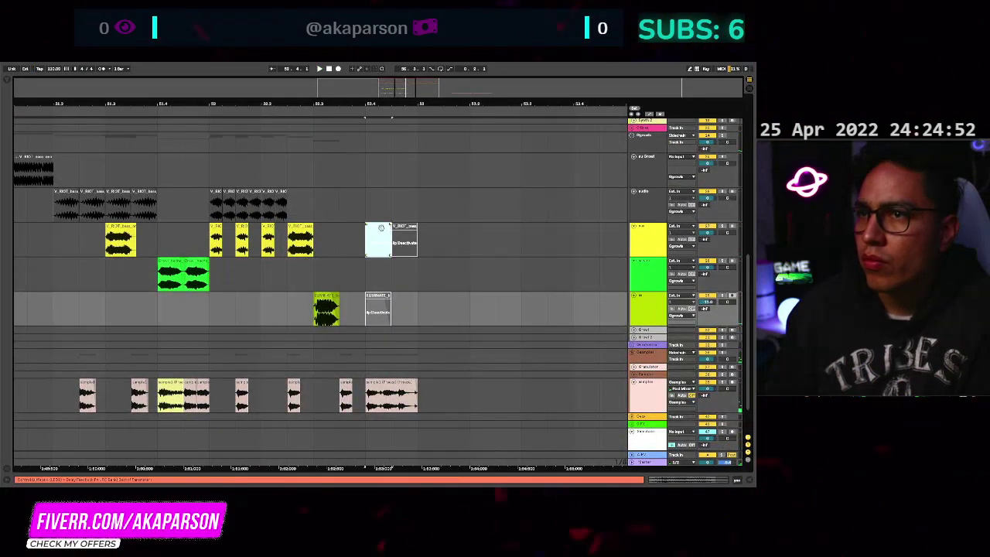
{"action": "left_click", "coordinate": [401, 233], "text": "shift"}
{"action": "key", "text": "0"}
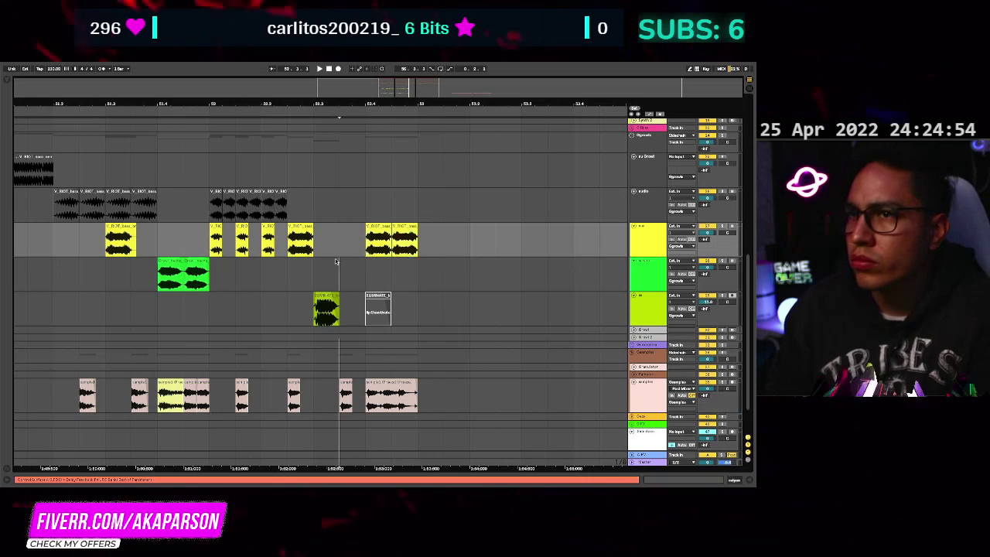
{"action": "left_click", "coordinate": [338, 275]}
{"action": "key", "text": "space"}
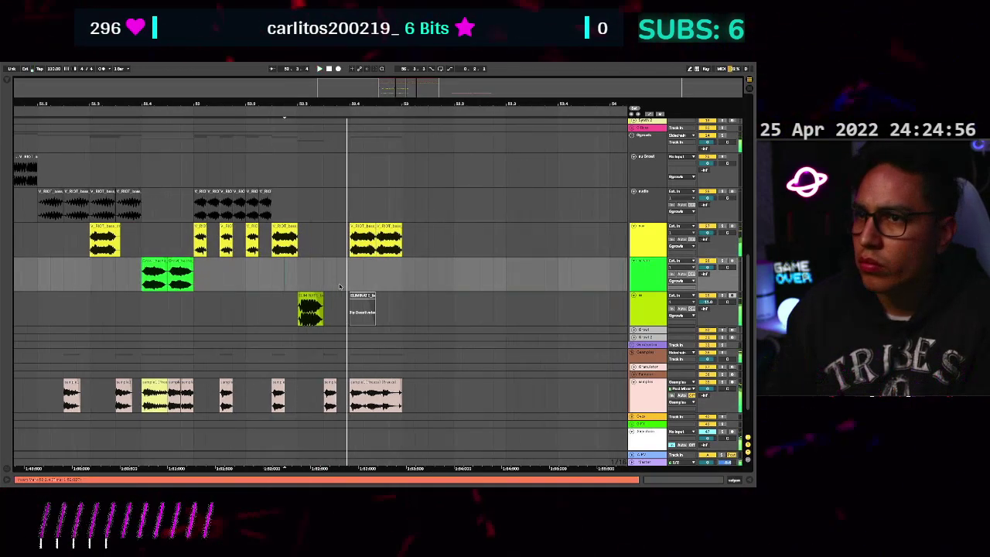
Copy the active lime bass clip from 52.3 onto the deactivated one at 52.4 and open its sample view.
{"action": "left_click", "coordinate": [315, 299]}
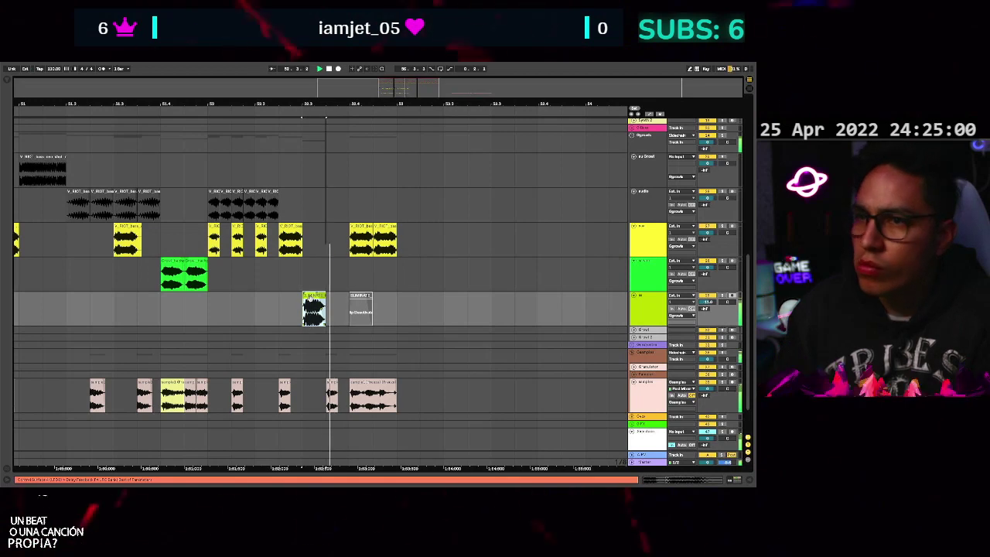
{"action": "left_click_drag", "start_coordinate": [312, 298], "coordinate": [359, 297]}
{"action": "key", "text": "space"}
{"action": "double_click", "coordinate": [359, 296]}
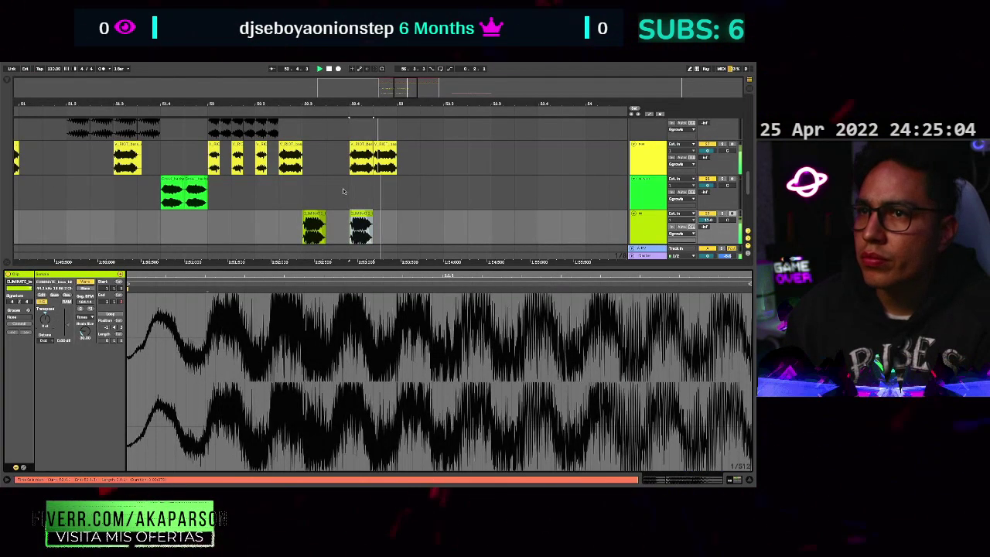
Deactivate the two yellow V_RIOT bass clips at 52.4, hide the clip view and play the phrase.
{"action": "key", "text": "space"}
{"action": "right_click", "coordinate": [290, 218]}
{"action": "left_click", "coordinate": [359, 149]}
{"action": "left_click", "coordinate": [359, 147]}
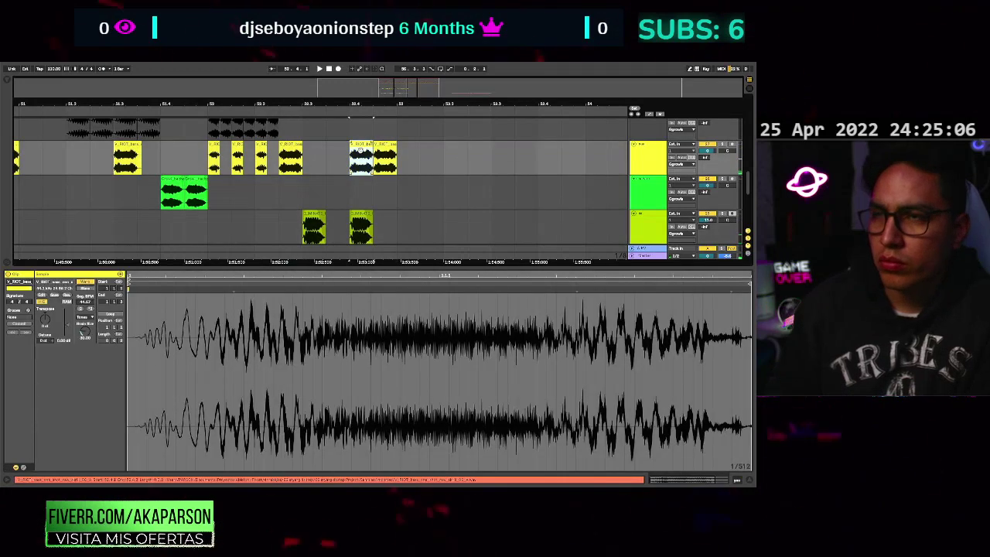
{"action": "key", "text": "Delete"}
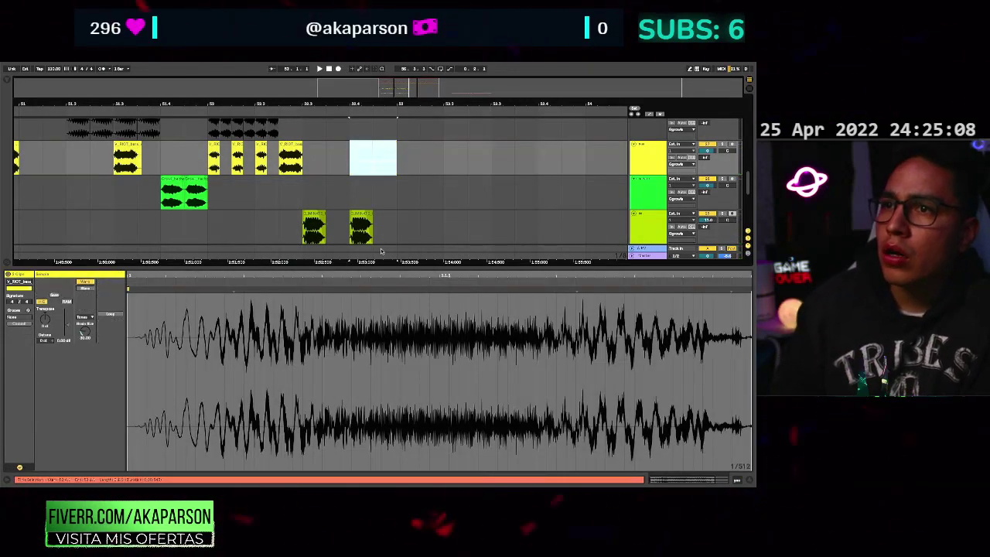
{"action": "key", "text": "ctrl+alt+l"}
{"action": "left_click", "coordinate": [235, 186]}
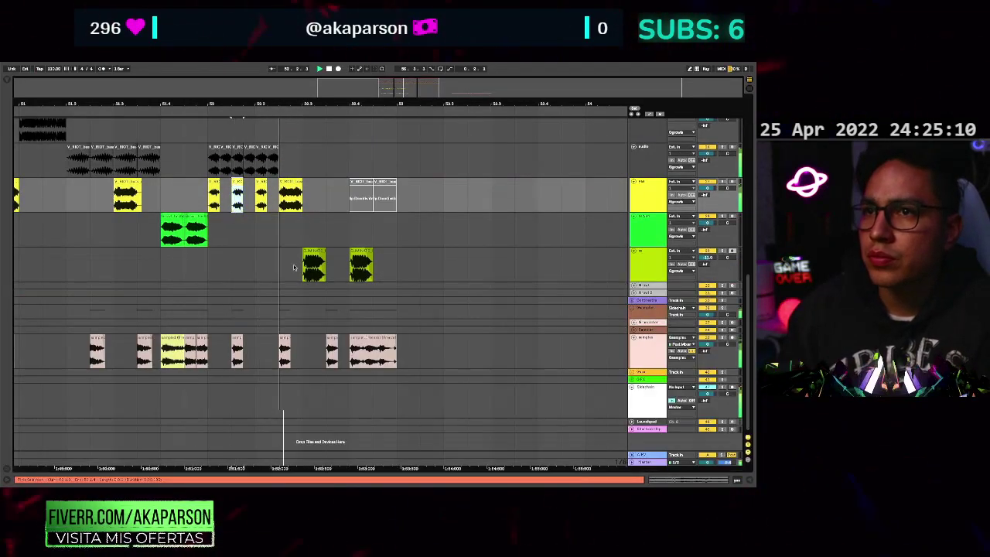
{"action": "scroll", "coordinate": [381, 324], "scroll_direction": "up", "scroll_amount": 5}
{"action": "key", "text": "space"}
{"action": "key", "text": "space"}
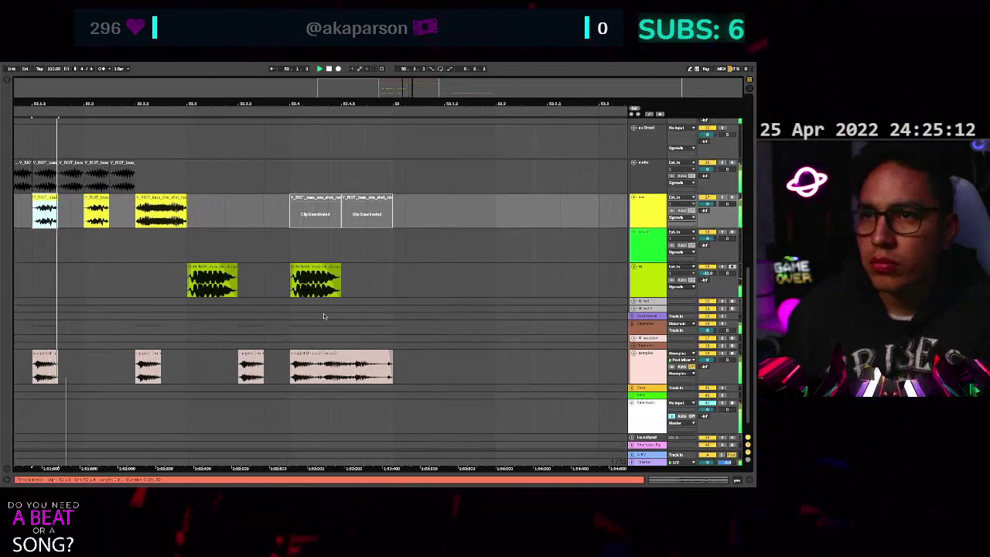
Move the second lime bass clip from 52.4 to directly after the first one and play the result.
{"action": "scroll", "coordinate": [333, 318], "scroll_direction": "down", "scroll_amount": 1}
{"action": "scroll", "coordinate": [302, 318], "scroll_direction": "up", "scroll_amount": 2}
{"action": "key", "text": "space"}
{"action": "left_click_drag", "start_coordinate": [329, 306], "coordinate": [278, 306]}
{"action": "left_click", "coordinate": [177, 281]}
{"action": "key", "text": "space"}
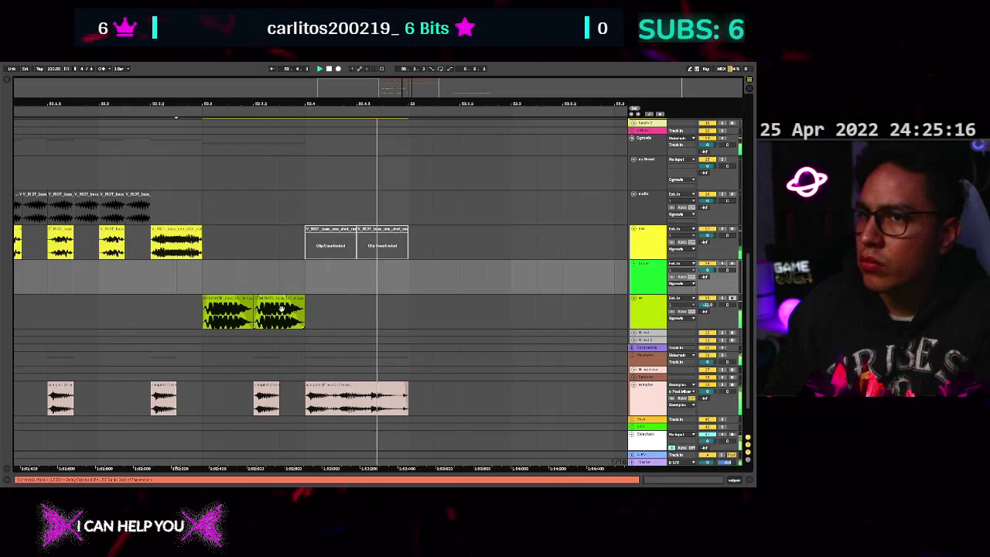
Play the arrangement from the DROP marker with the Master track's device chain shown.
{"action": "scroll", "coordinate": [306, 303], "scroll_direction": "down", "scroll_amount": 6}
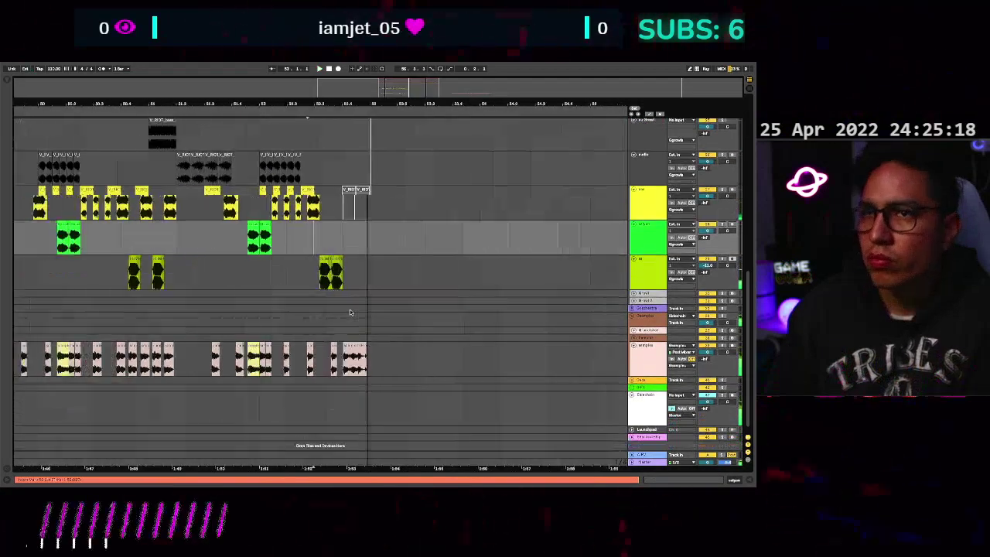
{"action": "left_click", "coordinate": [190, 269]}
{"action": "scroll", "coordinate": [211, 280], "scroll_direction": "up", "scroll_amount": 4}
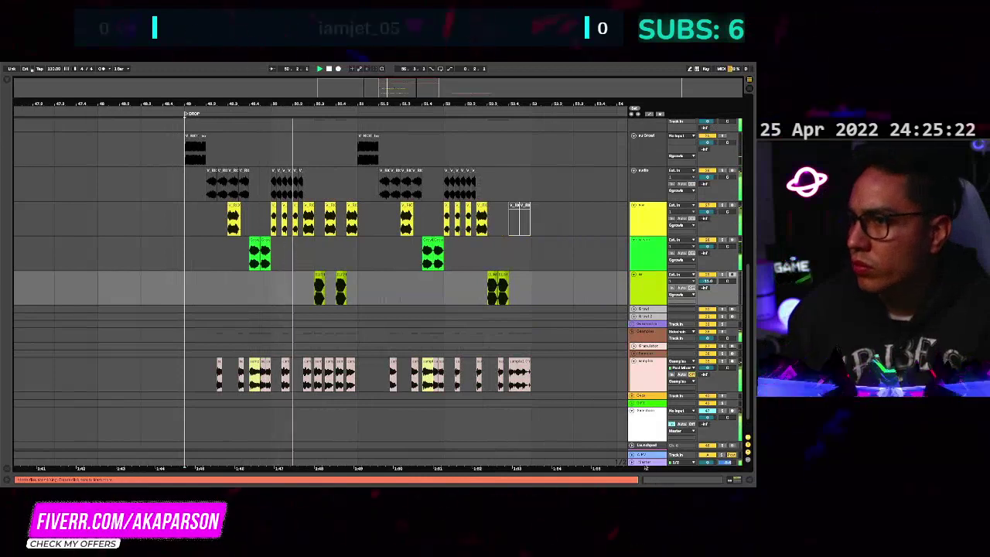
{"action": "double_click", "coordinate": [647, 463]}
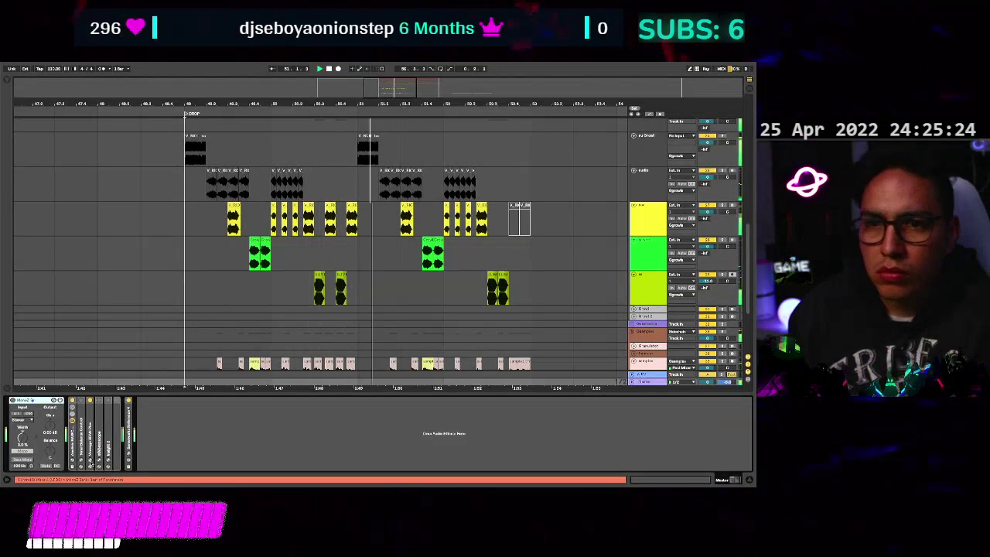
{"action": "scroll", "coordinate": [389, 273], "scroll_direction": "down", "scroll_amount": 3}
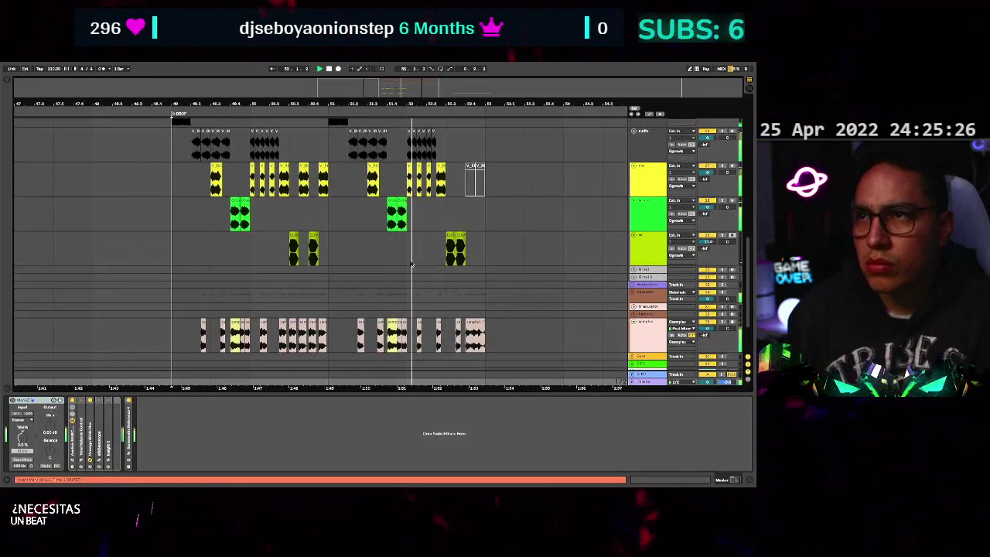
{"action": "scroll", "coordinate": [461, 287], "scroll_direction": "right", "scroll_amount": 4}
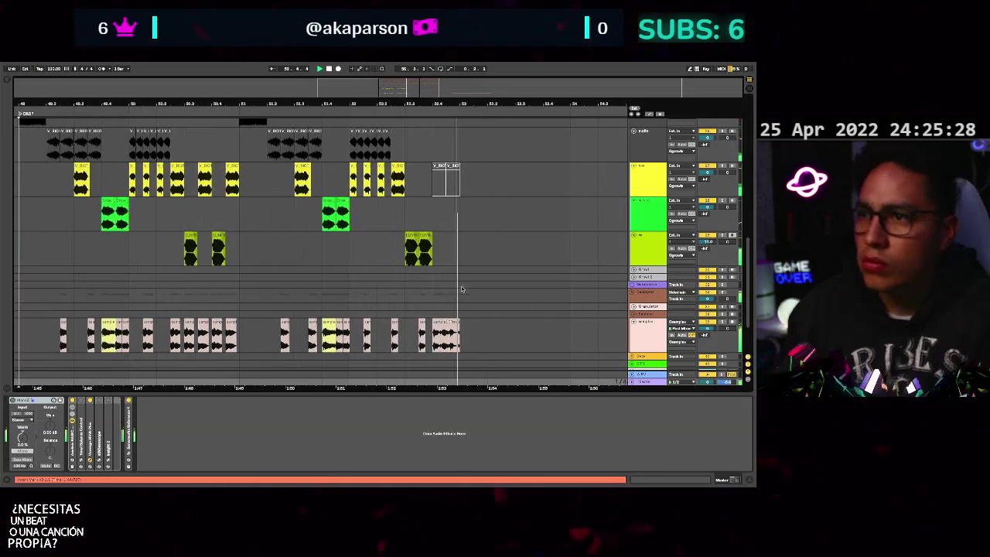
Place a half-length copy of the lime bass clip at 52.4 and duplicate it three times up to bar 53.
{"action": "left_click", "coordinate": [407, 214]}
{"action": "key", "text": "space"}
{"action": "key", "text": "space"}
{"action": "scroll", "coordinate": [443, 320], "scroll_direction": "up", "scroll_amount": 4}
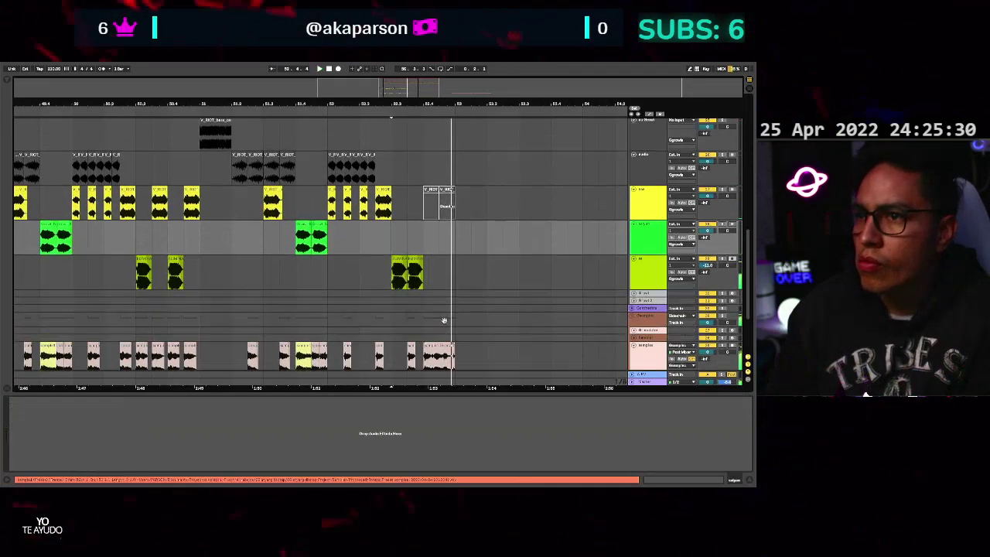
{"action": "scroll", "coordinate": [446, 324], "scroll_direction": "down", "scroll_amount": 1}
{"action": "scroll", "coordinate": [446, 324], "scroll_direction": "down", "scroll_amount": 1}
{"action": "scroll", "coordinate": [411, 232], "scroll_direction": "up", "scroll_amount": 4}
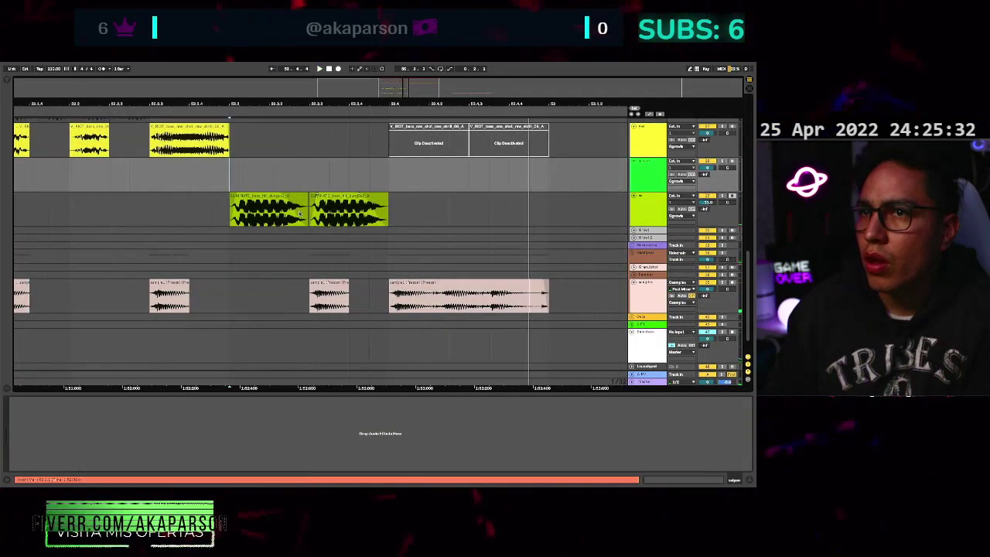
{"action": "left_click_drag", "start_coordinate": [251, 204], "coordinate": [419, 219]}
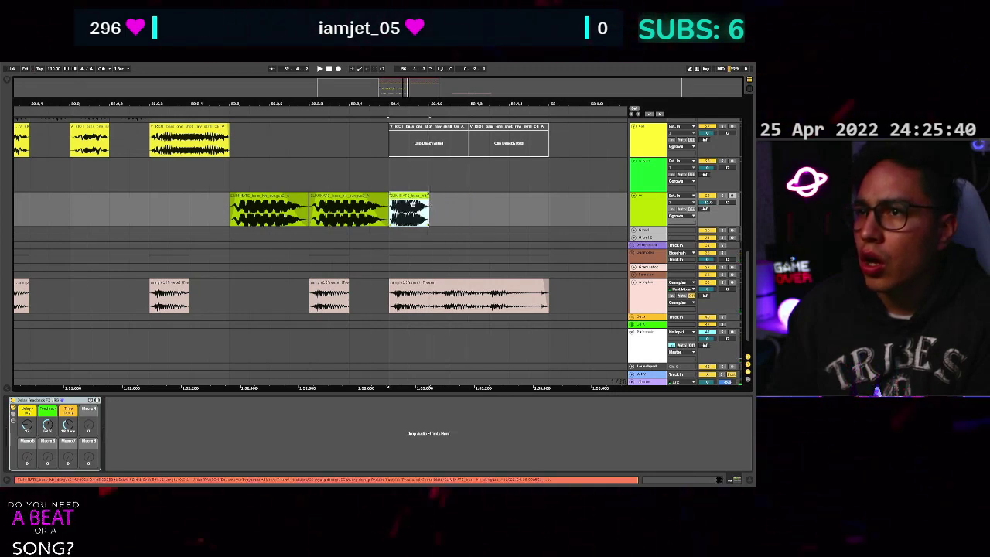
{"action": "key", "text": "ctrl+d"}
{"action": "key", "text": "ctrl+d"}
{"action": "key", "text": "ctrl+d"}
Play the end of bar 52 repeatedly to judge the four short lime bass clips in the mix.
{"action": "left_click", "coordinate": [188, 178]}
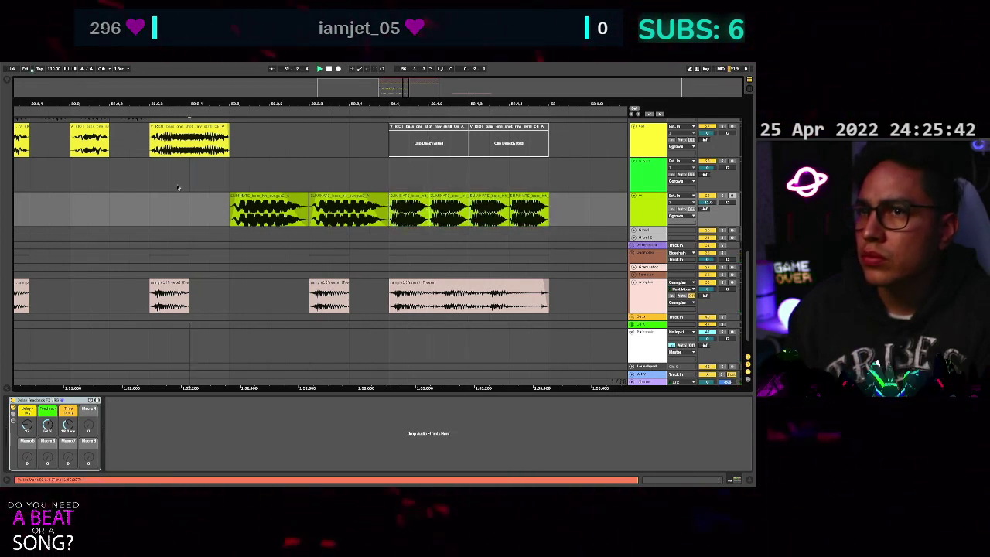
{"action": "key", "text": "space"}
{"action": "scroll", "coordinate": [259, 213], "scroll_direction": "down", "scroll_amount": 4}
{"action": "scroll", "coordinate": [286, 219], "scroll_direction": "up", "scroll_amount": 3}
{"action": "key", "text": "space"}
{"action": "key", "text": "space"}
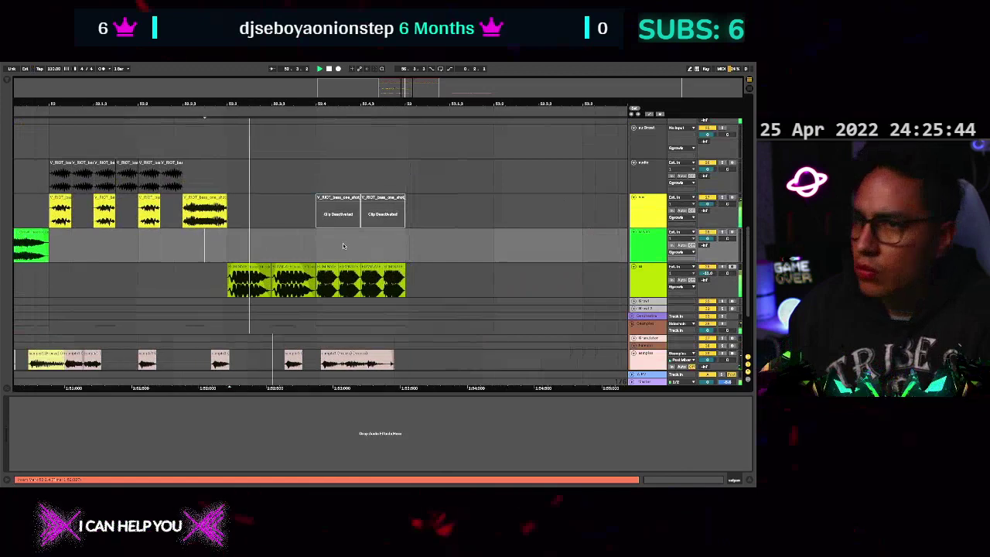
{"action": "scroll", "coordinate": [345, 246], "scroll_direction": "down", "scroll_amount": 3}
{"action": "scroll", "coordinate": [375, 255], "scroll_direction": "down", "scroll_amount": 5}
{"action": "left_click", "coordinate": [332, 322]}
{"action": "key", "text": "space"}
{"action": "key", "text": "space"}
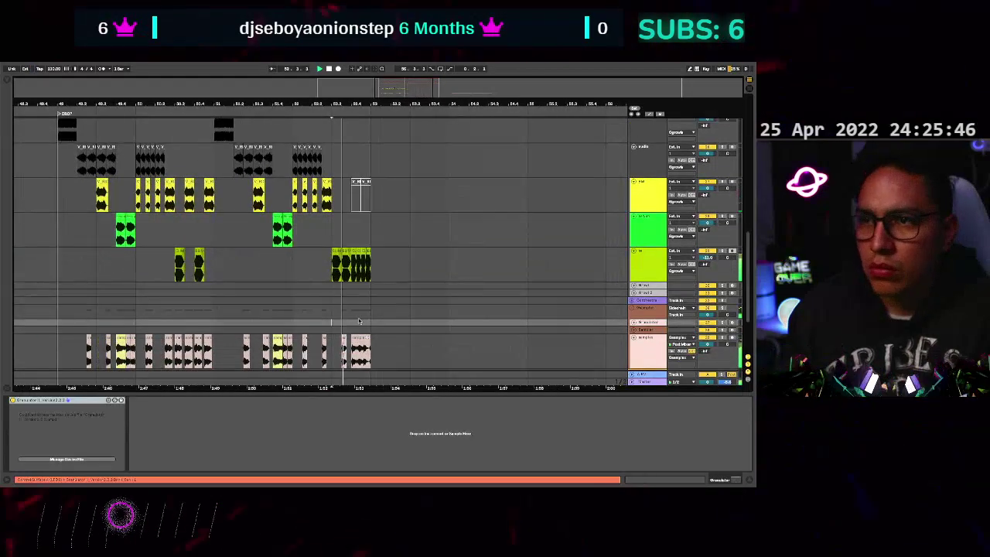
Deactivate the four short lime bass clips at 52.4 and play from 52.3.
{"action": "scroll", "coordinate": [357, 290], "scroll_direction": "up", "scroll_amount": 3}
{"action": "left_click", "coordinate": [348, 256]}
{"action": "key", "text": "space"}
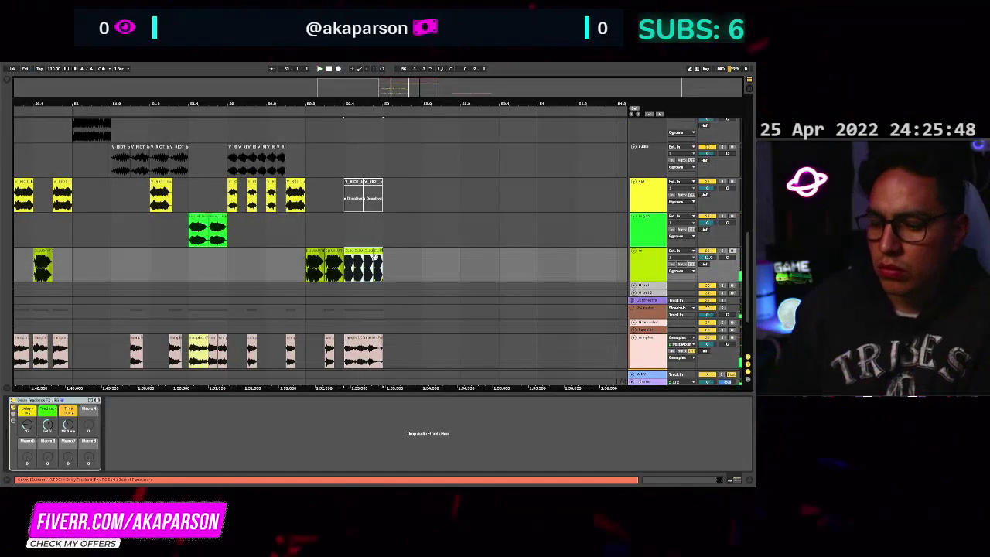
{"action": "left_click", "coordinate": [334, 284]}
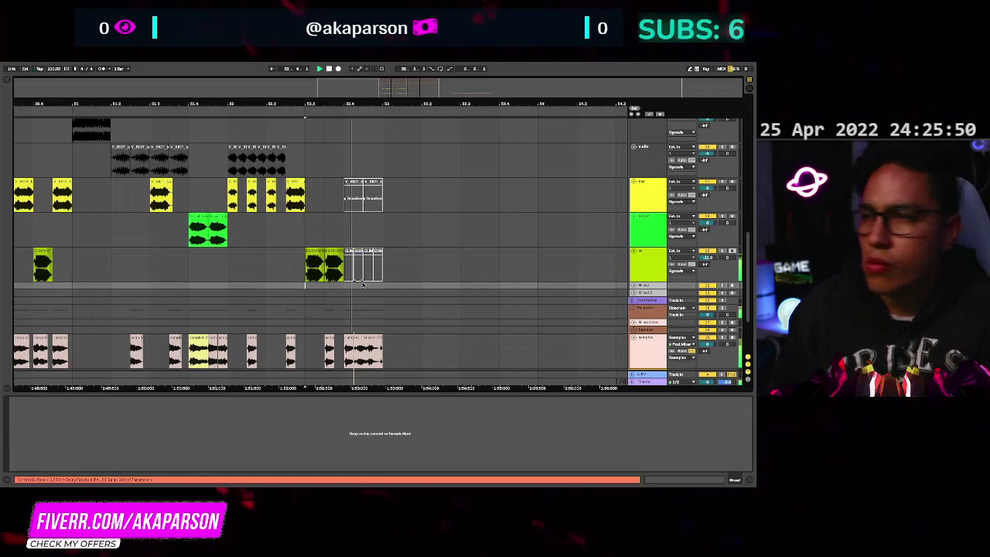
Delete the blue and yellow drum clips between 52.4 and 53 and play from just after 52.3.
{"action": "scroll", "coordinate": [363, 284], "scroll_direction": "up", "scroll_amount": 10}
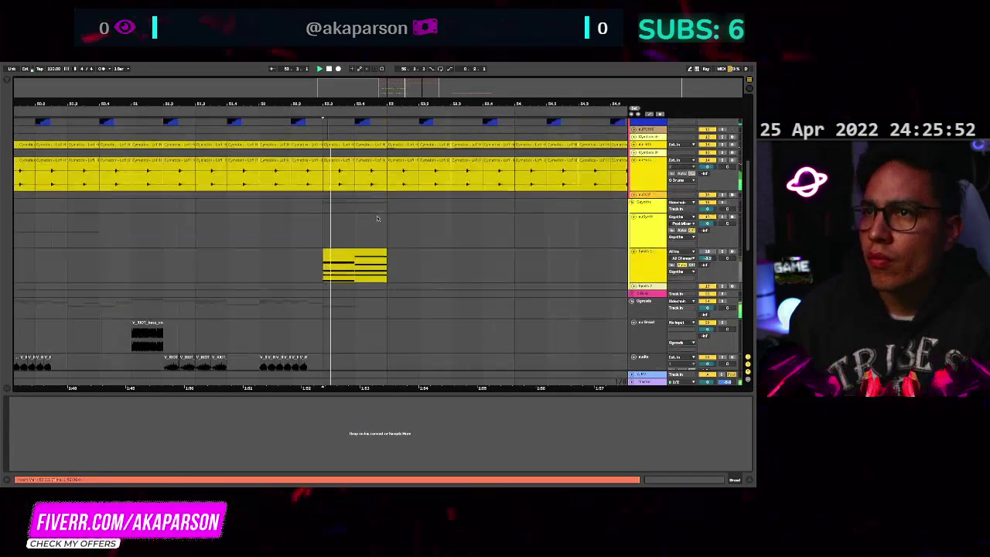
{"action": "scroll", "coordinate": [379, 232], "scroll_direction": "up", "scroll_amount": 3}
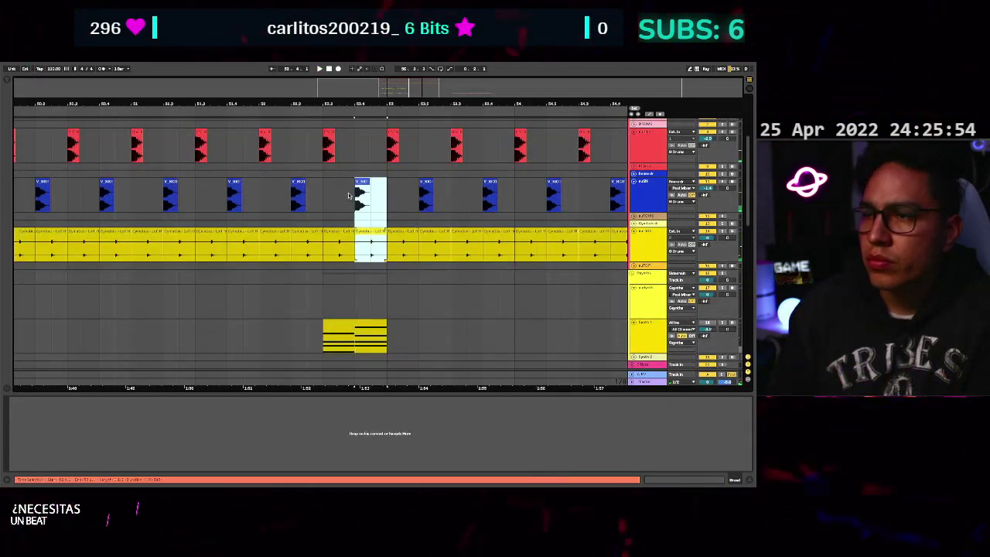
{"action": "key", "text": "Delete"}
{"action": "left_click", "coordinate": [351, 255]}
{"action": "key", "text": "space"}
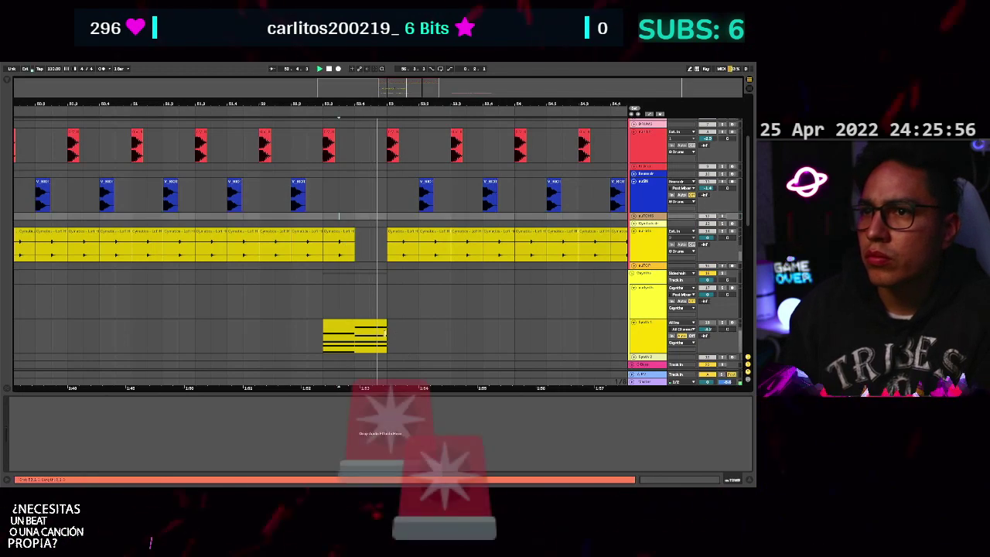
Try trimming the yellow synth clip to end at 52.4 and undo the last two edits.
{"action": "left_click", "coordinate": [377, 345]}
{"action": "left_click_drag", "start_coordinate": [386, 325], "coordinate": [355, 325]}
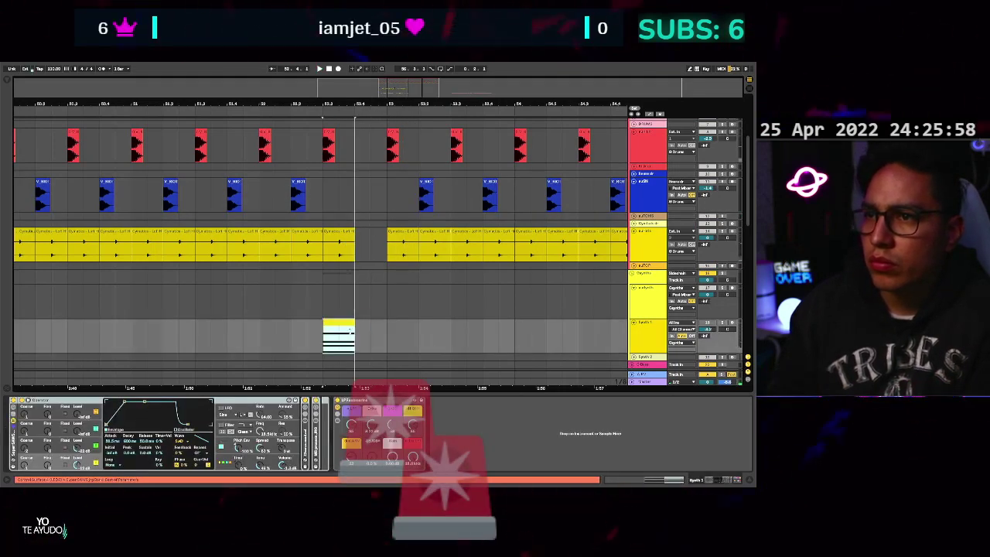
{"action": "key", "text": "ctrl+z"}
{"action": "key", "text": "ctrl+z"}
Reapply the cut in the yellow drum clips from 52.4 to 53 and play the phrase ending from 52.2.
{"action": "left_click", "coordinate": [367, 241]}
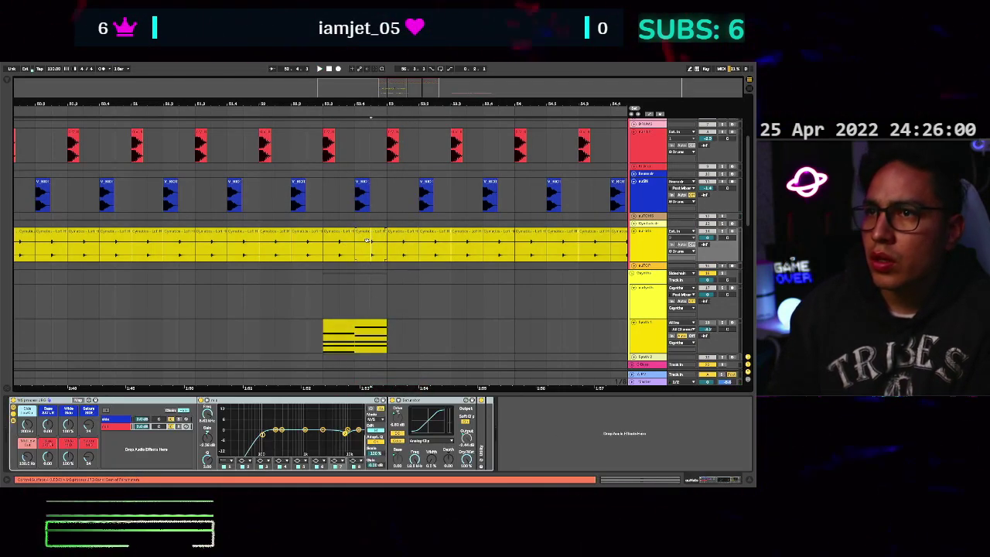
{"action": "scroll", "coordinate": [463, 327], "scroll_direction": "down", "scroll_amount": 4}
{"action": "left_click", "coordinate": [300, 249]}
{"action": "key", "text": "space"}
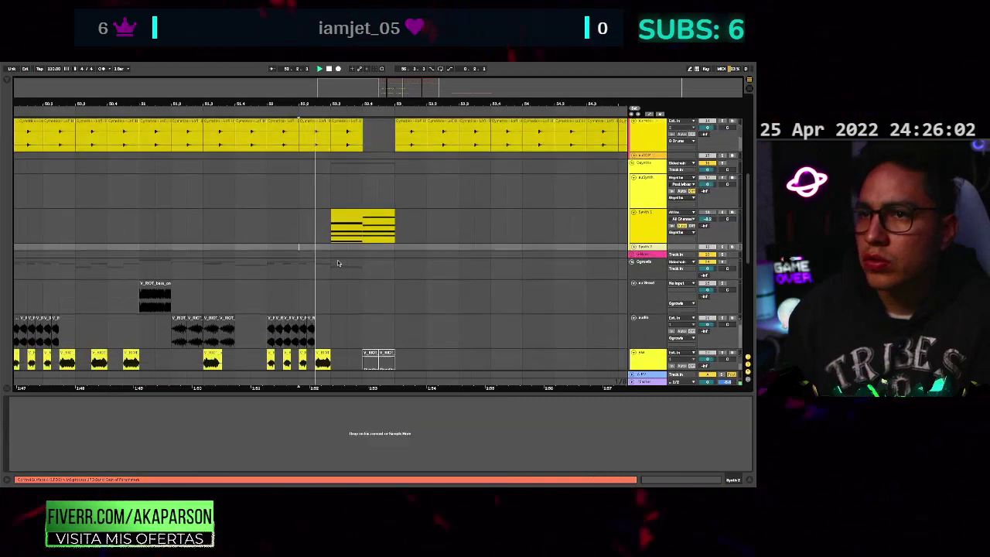
{"action": "scroll", "coordinate": [348, 279], "scroll_direction": "down", "scroll_amount": 4}
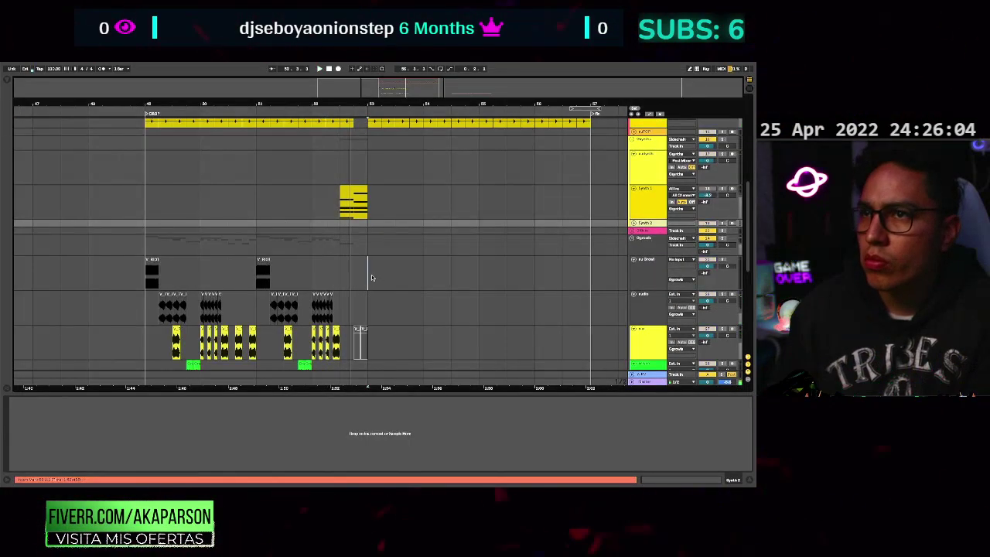
{"action": "key", "text": "space"}
Duplicate the bass and sample clips of the four bars between the DROP marker and bar 53 directly after them.
{"action": "scroll", "coordinate": [372, 277], "scroll_direction": "down", "scroll_amount": 2}
{"action": "scroll", "coordinate": [341, 259], "scroll_direction": "down", "scroll_amount": 4}
{"action": "scroll", "coordinate": [281, 221], "scroll_direction": "up", "scroll_amount": 3}
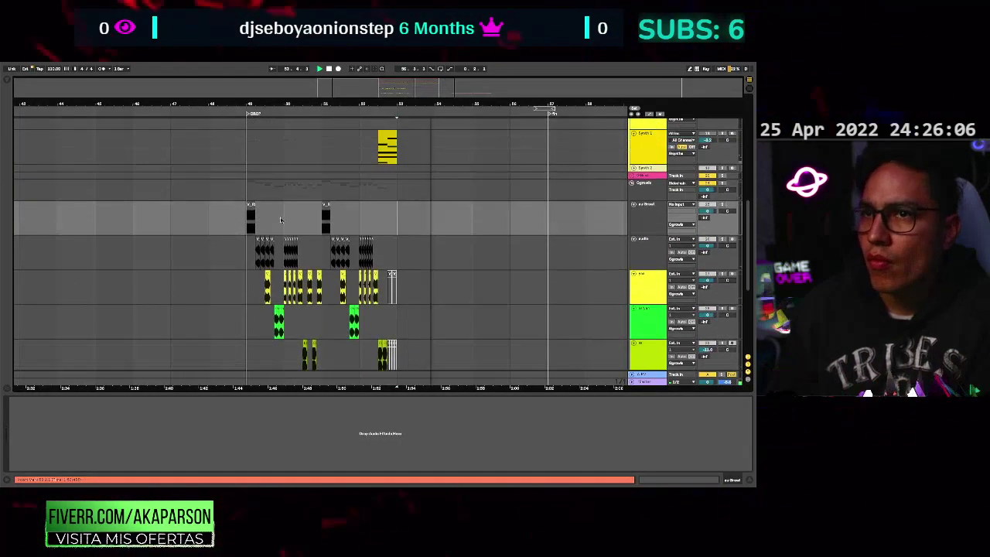
{"action": "left_click_drag", "start_coordinate": [246, 224], "coordinate": [398, 357]}
{"action": "scroll", "coordinate": [399, 356], "scroll_direction": "down", "scroll_amount": 4}
{"action": "left_click_drag", "start_coordinate": [413, 319], "coordinate": [263, 130]}
{"action": "scroll", "coordinate": [267, 135], "scroll_direction": "up", "scroll_amount": 3}
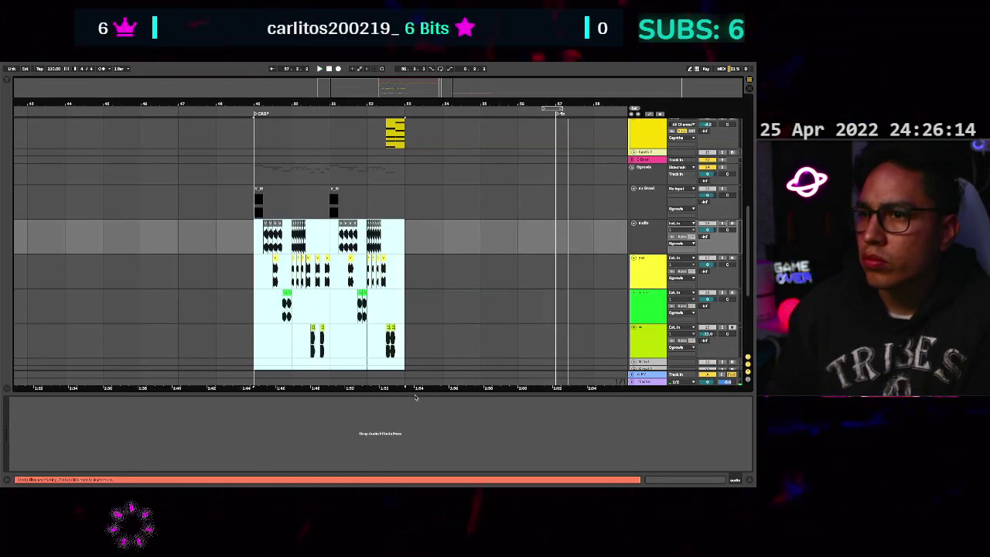
{"action": "key", "text": "space"}
{"action": "key", "text": "ctrl+alt+l"}
{"action": "left_click_drag", "start_coordinate": [399, 424], "coordinate": [259, 246]}
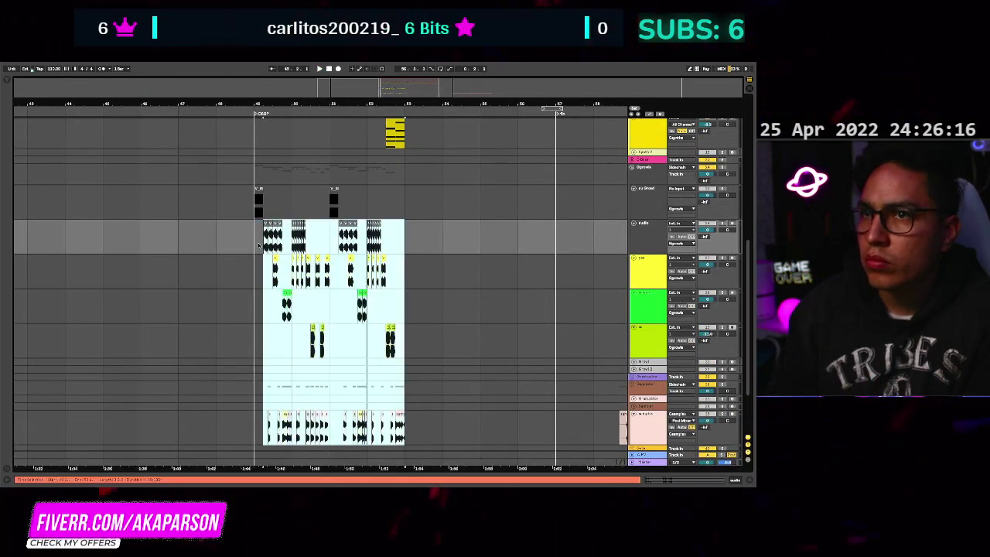
{"action": "key", "text": "ctrl+d"}
Play the extended drop from the DROP marker at bar 49 to judge the duplicated phrase.
{"action": "left_click", "coordinate": [236, 217]}
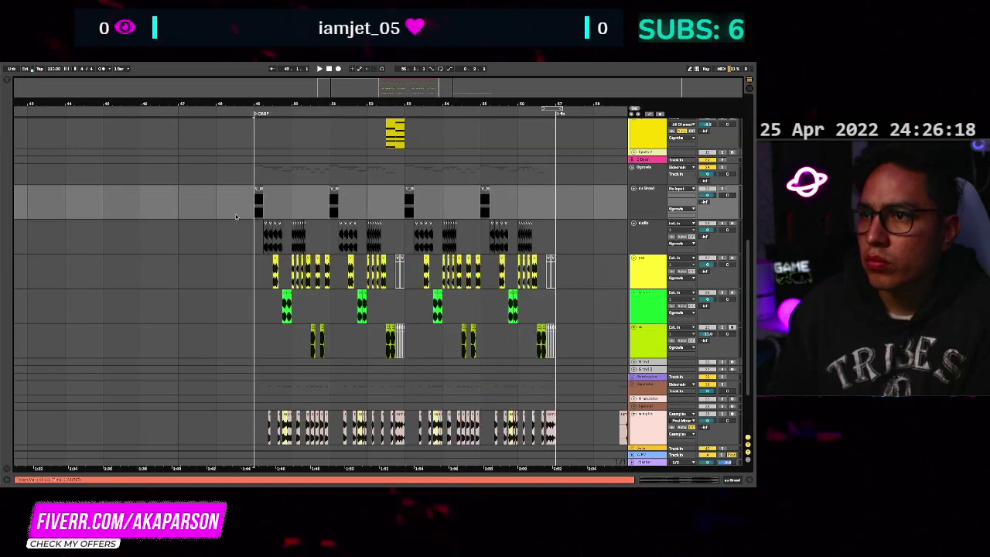
{"action": "scroll", "coordinate": [336, 290], "scroll_direction": "up", "scroll_amount": 3}
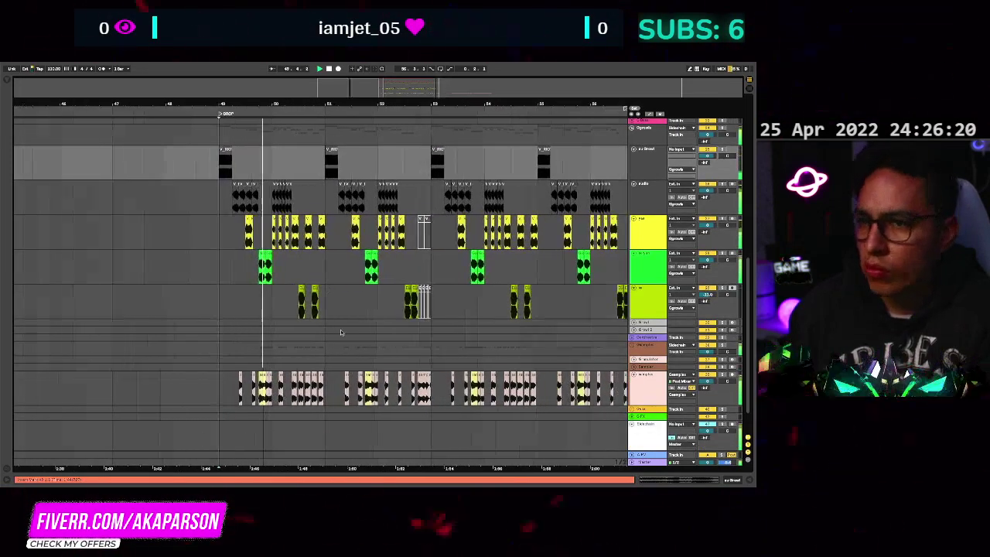
{"action": "scroll", "coordinate": [366, 364], "scroll_direction": "down", "scroll_amount": 2}
{"action": "scroll", "coordinate": [366, 371], "scroll_direction": "up", "scroll_amount": 4}
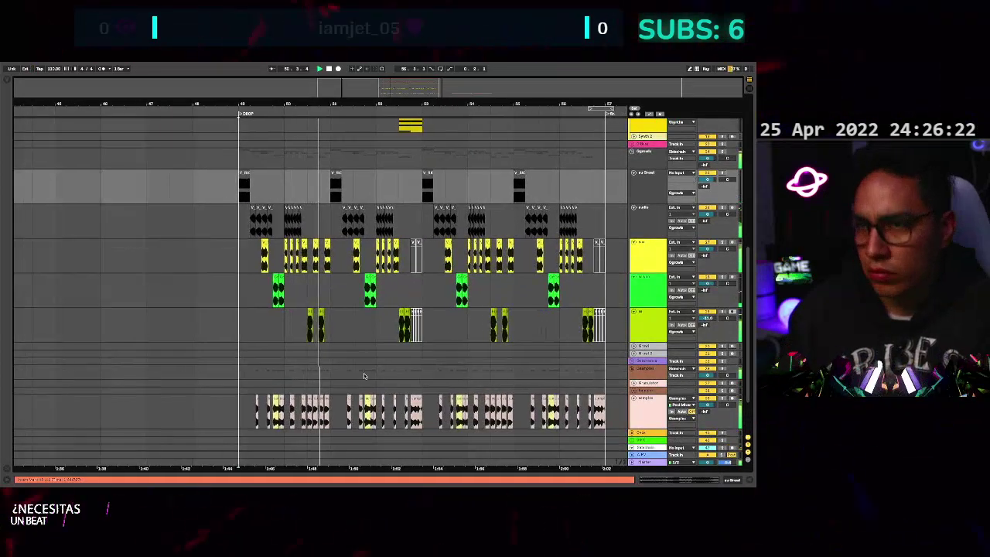
{"action": "scroll", "coordinate": [369, 375], "scroll_direction": "up", "scroll_amount": 3}
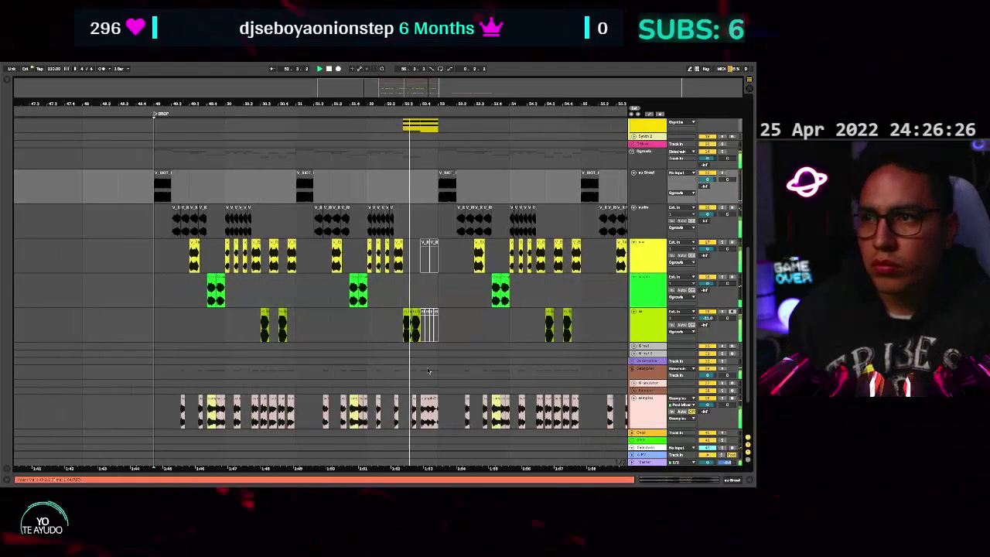
{"action": "scroll", "coordinate": [458, 381], "scroll_direction": "up", "scroll_amount": 2}
{"action": "scroll", "coordinate": [462, 382], "scroll_direction": "down", "scroll_amount": 3}
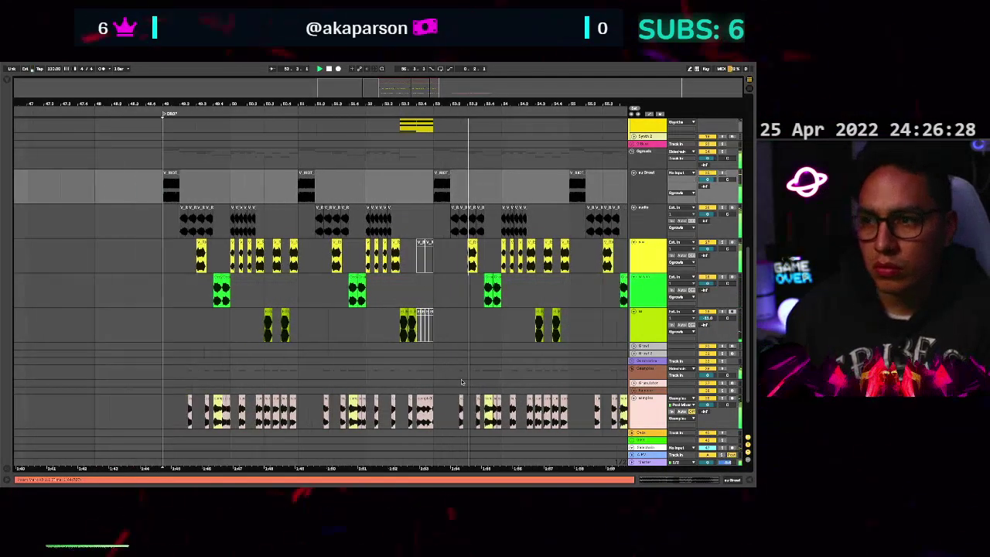
{"action": "scroll", "coordinate": [462, 382], "scroll_direction": "down", "scroll_amount": 2}
{"action": "scroll", "coordinate": [465, 381], "scroll_direction": "up", "scroll_amount": 3}
{"action": "scroll", "coordinate": [467, 379], "scroll_direction": "down", "scroll_amount": 1}
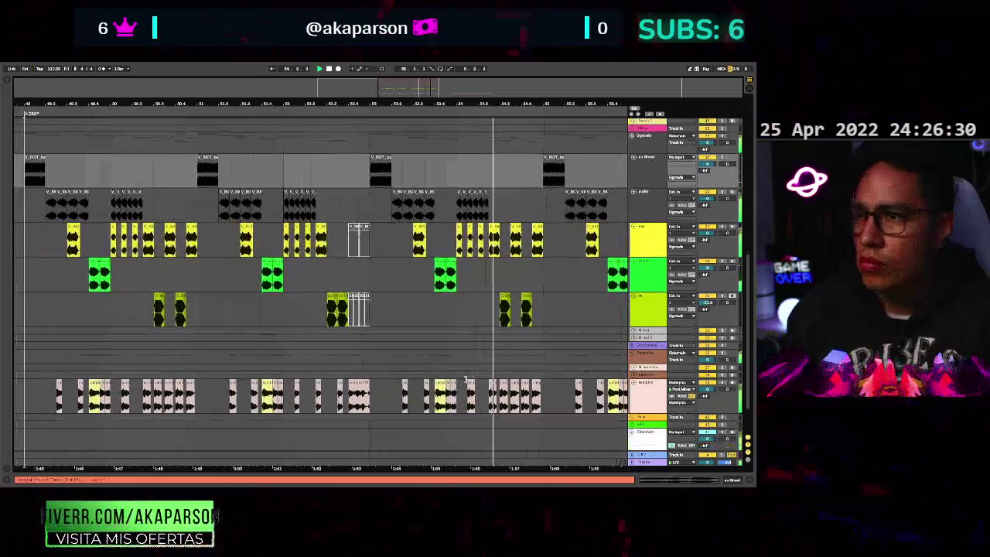
{"action": "scroll", "coordinate": [473, 378], "scroll_direction": "up", "scroll_amount": 1}
{"action": "scroll", "coordinate": [383, 272], "scroll_direction": "down", "scroll_amount": 5}
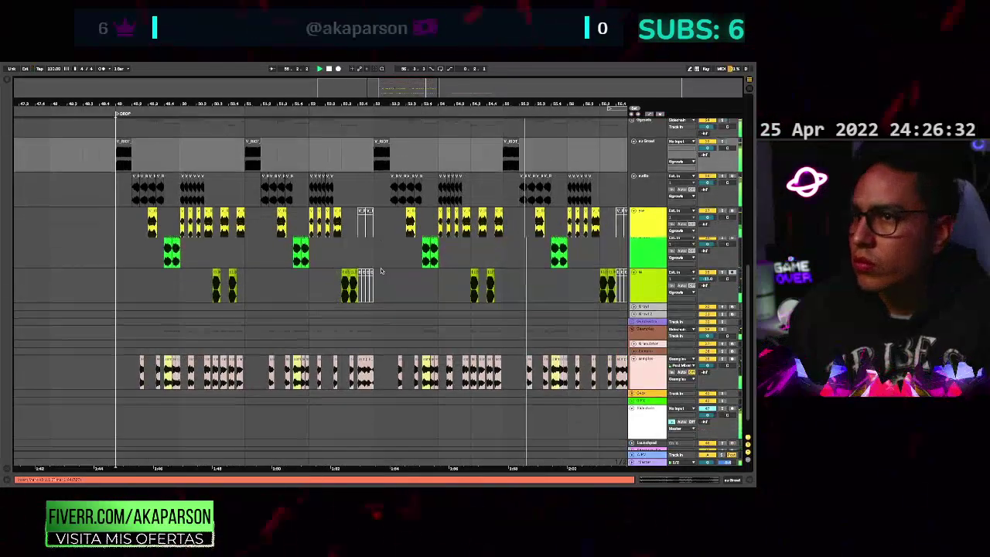
{"action": "scroll", "coordinate": [421, 292], "scroll_direction": "up", "scroll_amount": 2}
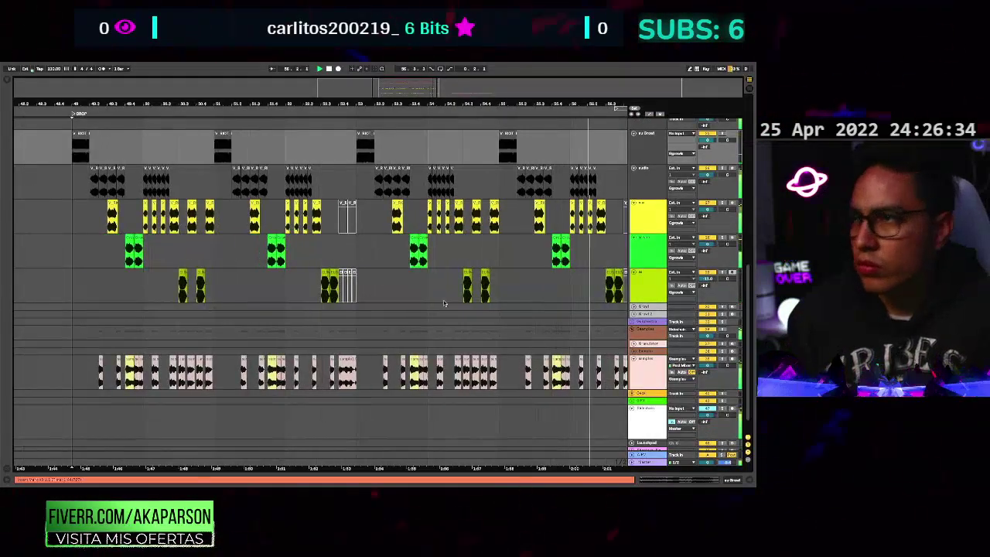
Play the fill at the end of the duplicated phrase from 56.3.
{"action": "scroll", "coordinate": [445, 303], "scroll_direction": "up", "scroll_amount": 1}
{"action": "scroll", "coordinate": [511, 321], "scroll_direction": "up", "scroll_amount": 1}
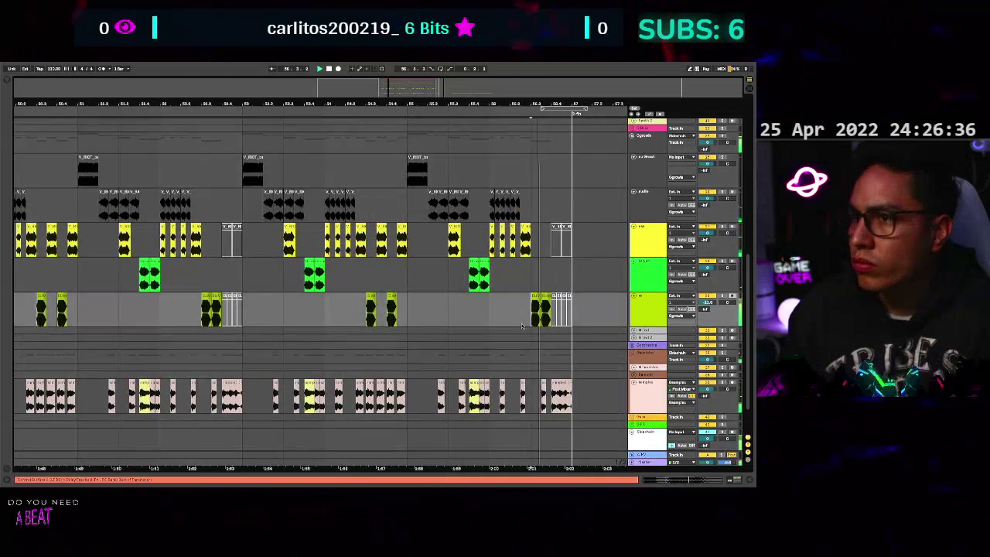
{"action": "scroll", "coordinate": [534, 349], "scroll_direction": "up", "scroll_amount": 1}
{"action": "scroll", "coordinate": [533, 349], "scroll_direction": "left", "scroll_amount": 3}
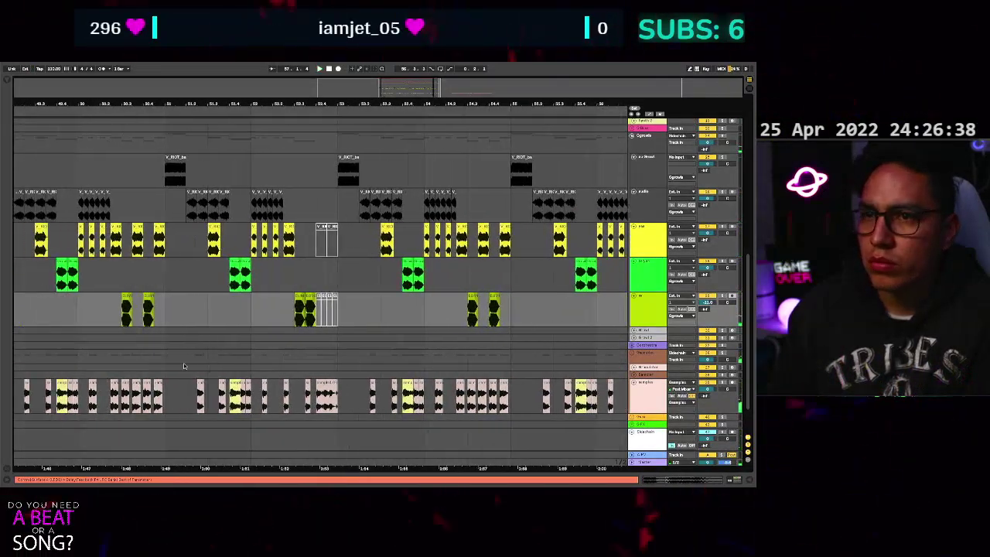
Replay the end of the first phrase from bar 51 and from 52.3.
{"action": "left_click", "coordinate": [166, 356]}
{"action": "key", "text": "space"}
{"action": "key", "text": "space"}
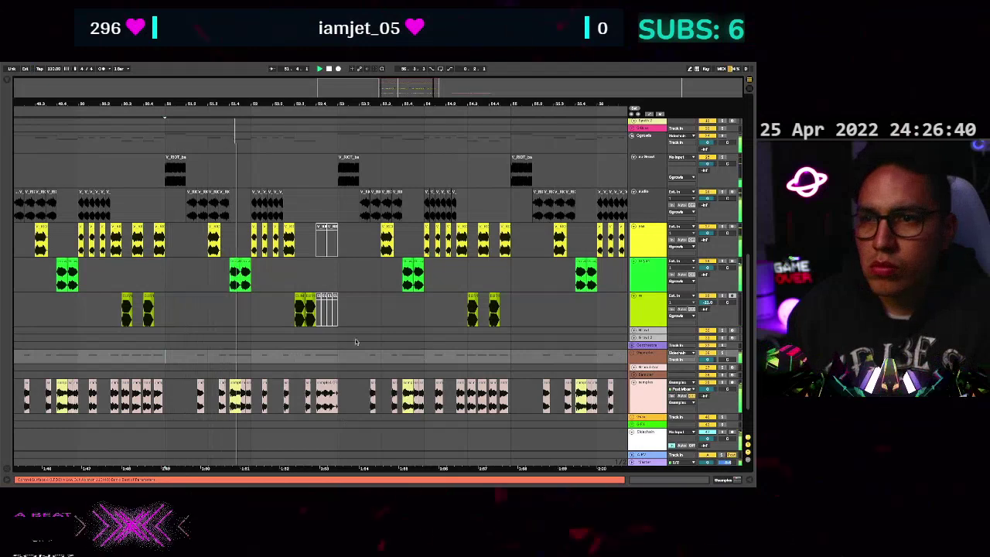
{"action": "scroll", "coordinate": [377, 368], "scroll_direction": "up", "scroll_amount": 1}
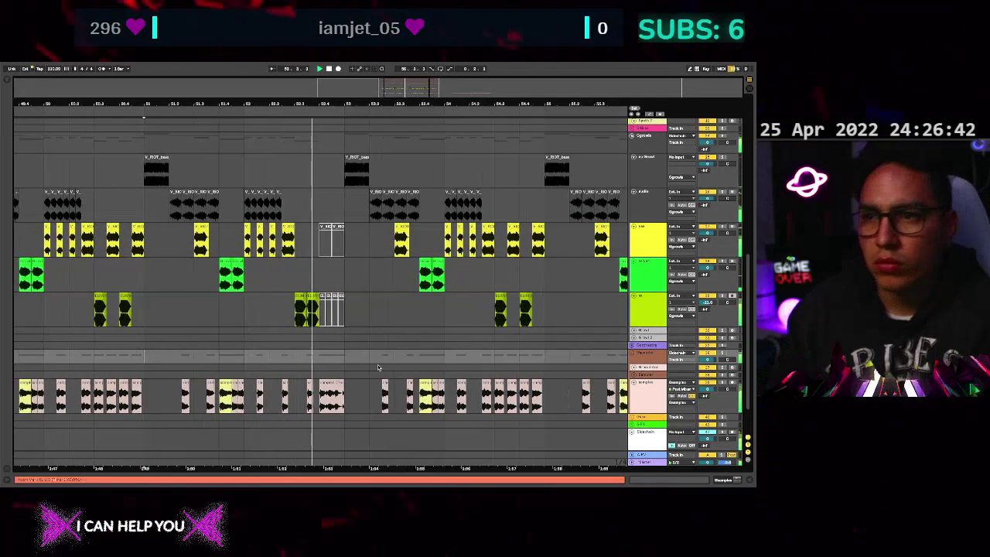
{"action": "scroll", "coordinate": [332, 375], "scroll_direction": "up", "scroll_amount": 1}
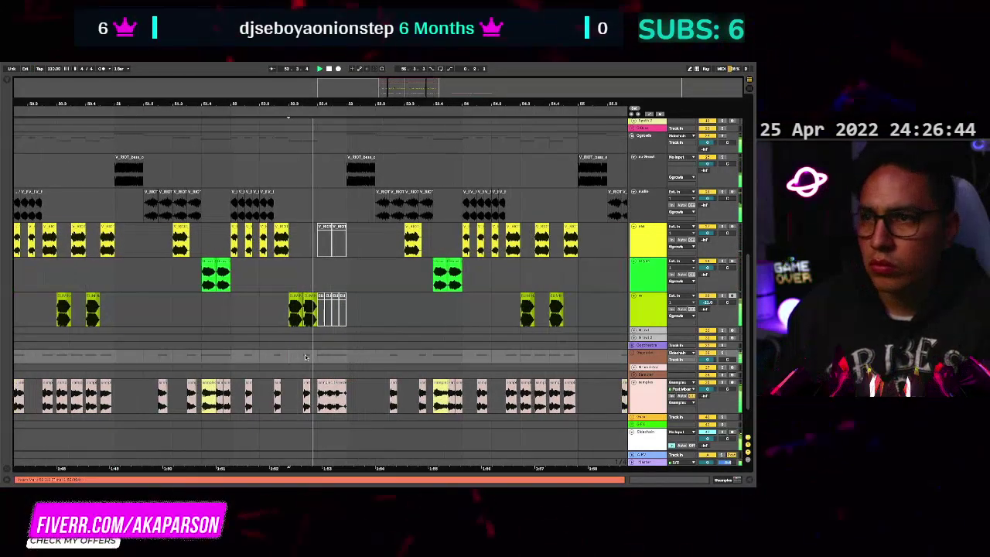
{"action": "scroll", "coordinate": [305, 357], "scroll_direction": "up", "scroll_amount": 2}
{"action": "scroll", "coordinate": [382, 350], "scroll_direction": "down", "scroll_amount": 3}
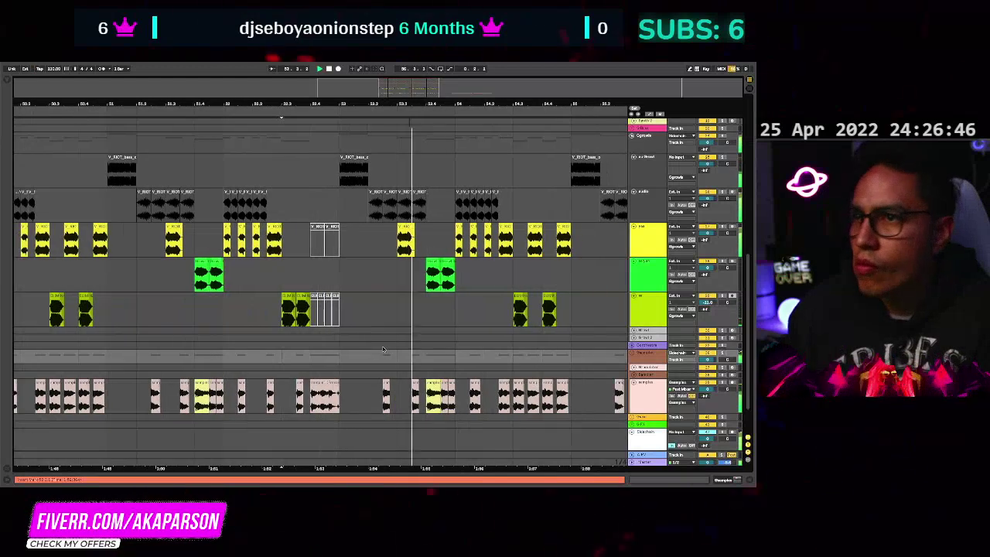
Listen through the second phrase and replay it from 54.2.
{"action": "scroll", "coordinate": [424, 330], "scroll_direction": "down", "scroll_amount": 4}
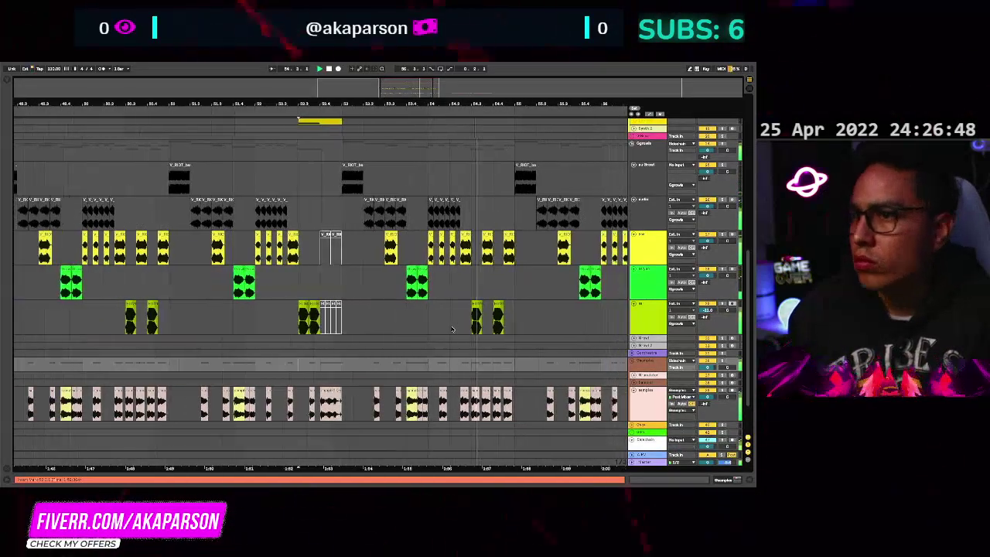
{"action": "scroll", "coordinate": [454, 329], "scroll_direction": "down", "scroll_amount": 2}
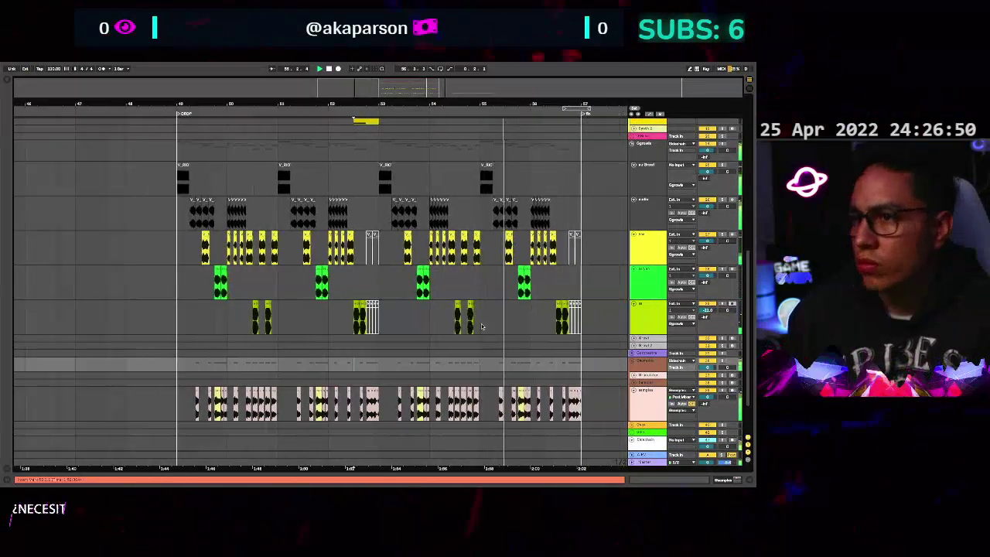
{"action": "scroll", "coordinate": [503, 317], "scroll_direction": "up", "scroll_amount": 4}
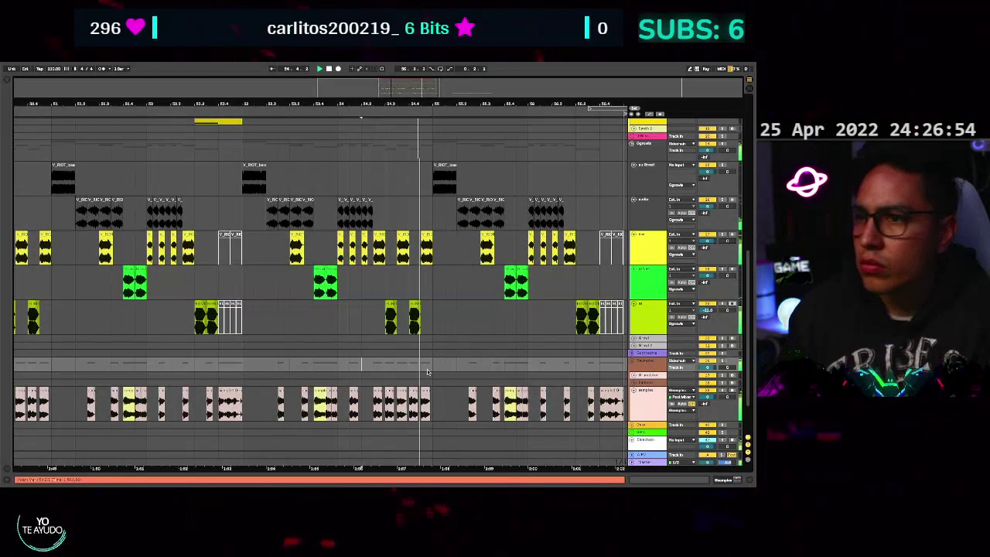
{"action": "scroll", "coordinate": [430, 376], "scroll_direction": "down", "scroll_amount": 3}
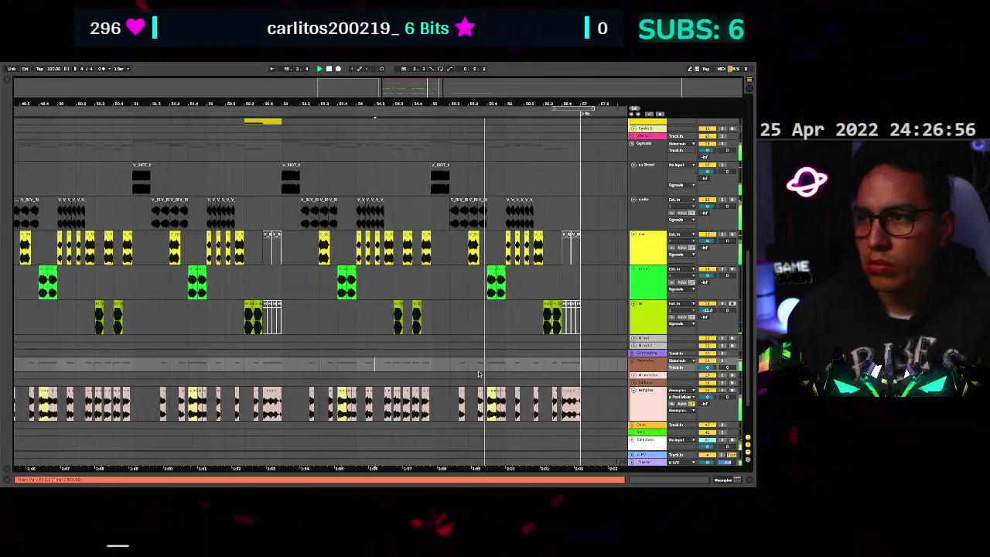
Play the transition into the drop from 48.3.
{"action": "scroll", "coordinate": [479, 374], "scroll_direction": "down", "scroll_amount": 4}
{"action": "scroll", "coordinate": [464, 376], "scroll_direction": "left", "scroll_amount": 4}
{"action": "scroll", "coordinate": [386, 382], "scroll_direction": "up", "scroll_amount": 2}
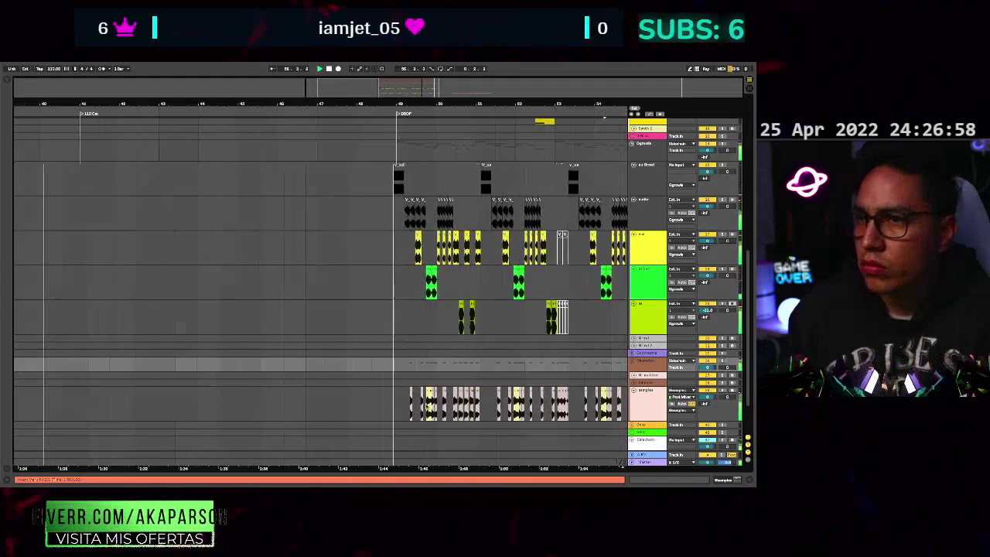
{"action": "left_click", "coordinate": [377, 384]}
{"action": "scroll", "coordinate": [390, 379], "scroll_direction": "down", "scroll_amount": 2}
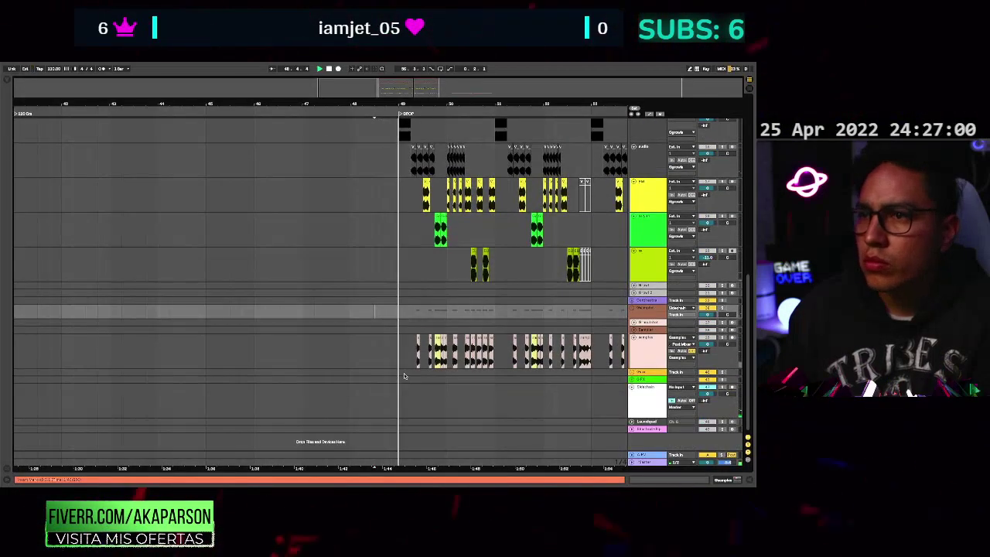
Copy the first bar's sample clips from 49.2 to 50 into bar 48, ending at the DROP marker, and play the transition.
{"action": "scroll", "coordinate": [417, 370], "scroll_direction": "up", "scroll_amount": 1}
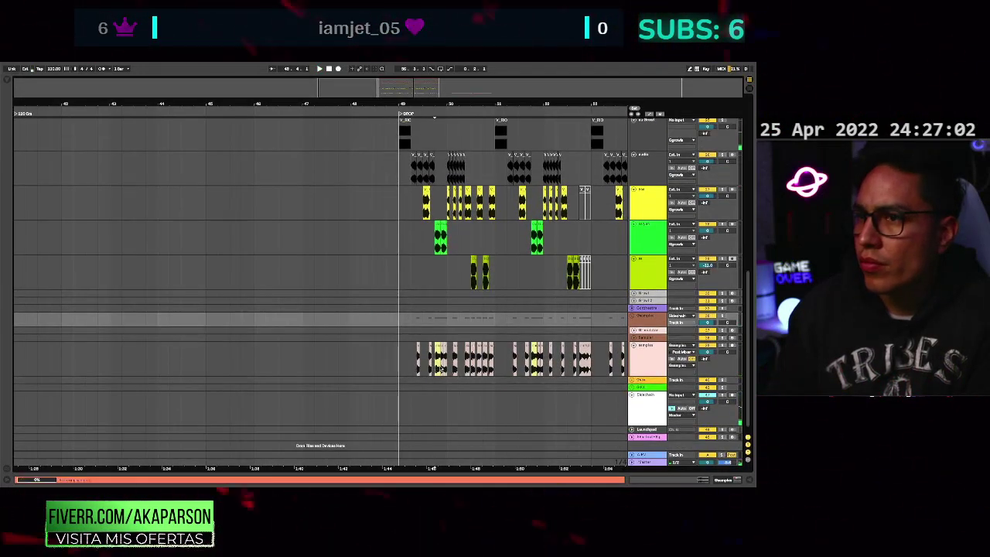
{"action": "left_click", "coordinate": [410, 368]}
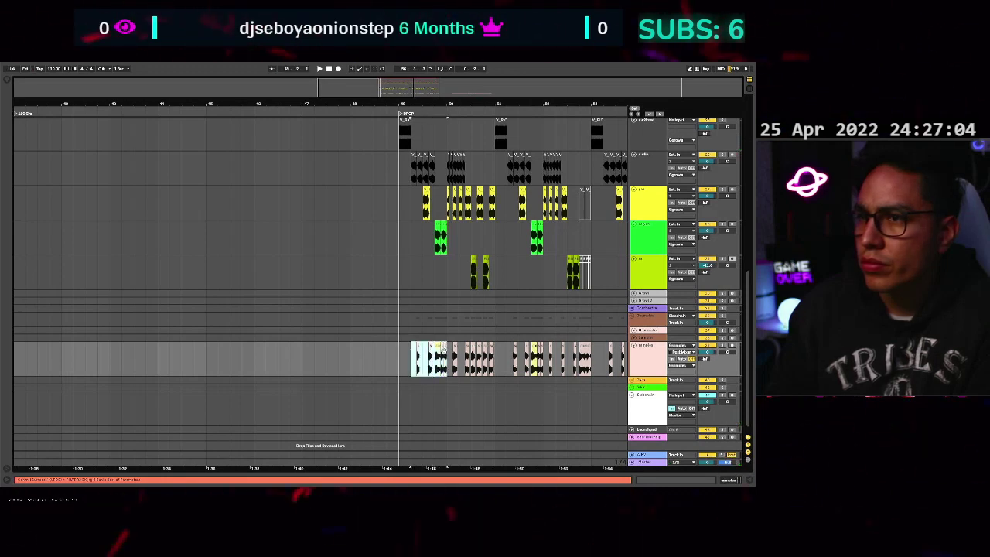
{"action": "scroll", "coordinate": [386, 345], "scroll_direction": "up", "scroll_amount": 5}
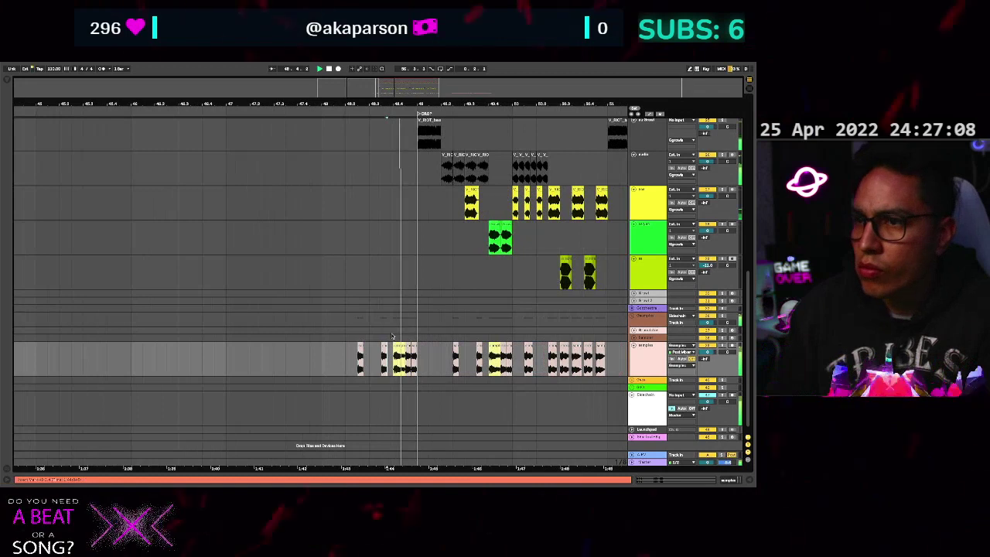
Set the warp mode of the two yellow sample clips, just before the DROP marker and at 49.4, to Complex.
{"action": "scroll", "coordinate": [389, 351], "scroll_direction": "up", "scroll_amount": 2}
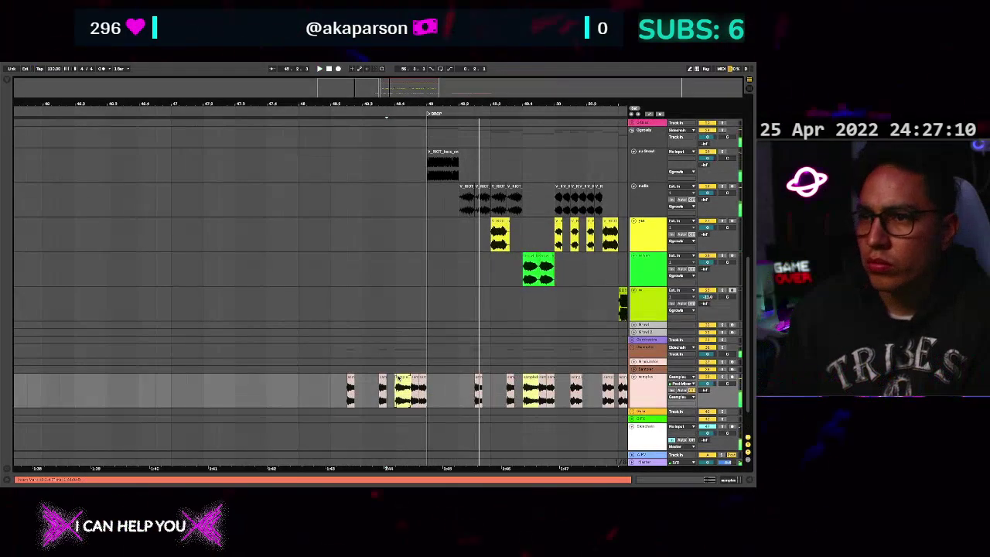
{"action": "double_click", "coordinate": [399, 378]}
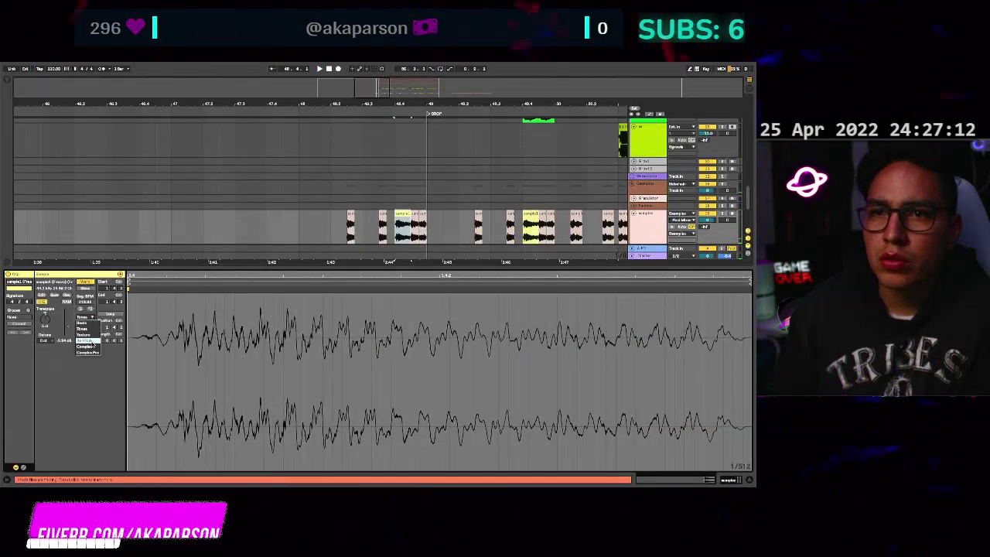
{"action": "left_click", "coordinate": [92, 346]}
{"action": "key", "text": "shift+Tab"}
{"action": "double_click", "coordinate": [530, 258]}
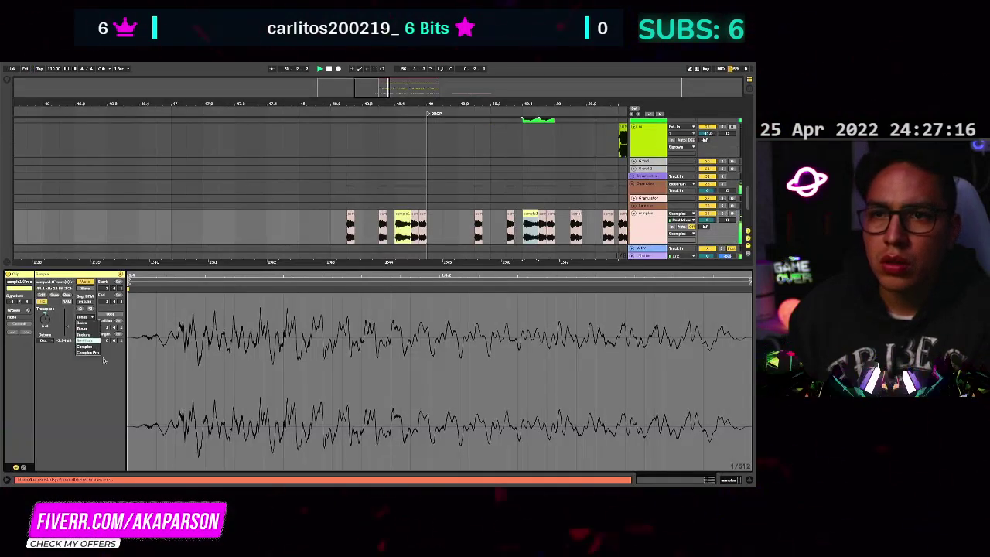
{"action": "left_click", "coordinate": [89, 348]}
{"action": "key", "text": "ctrl+alt+l"}
Play the transition into the drop from 48.3.
{"action": "scroll", "coordinate": [354, 267], "scroll_direction": "down", "scroll_amount": 2}
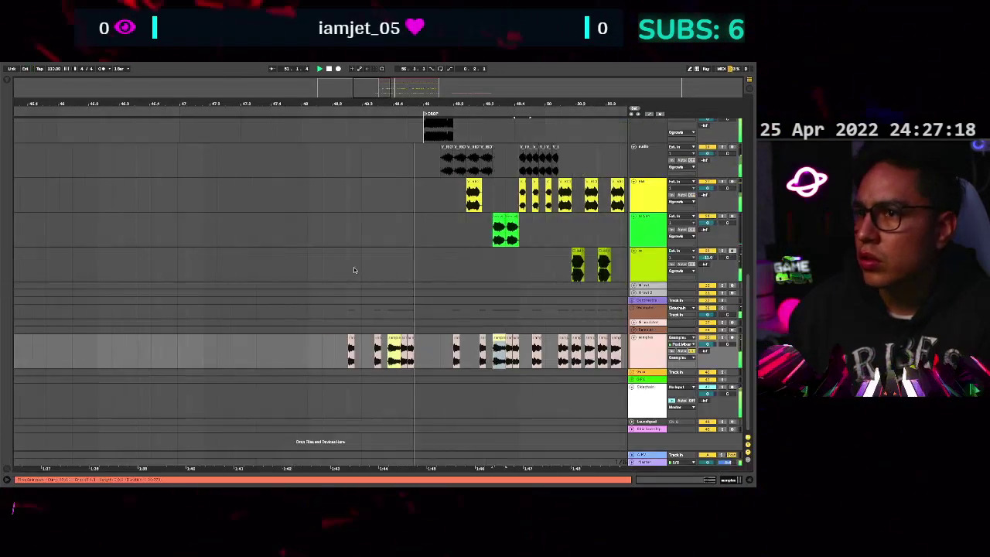
{"action": "scroll", "coordinate": [373, 303], "scroll_direction": "down", "scroll_amount": 3}
{"action": "scroll", "coordinate": [349, 310], "scroll_direction": "right", "scroll_amount": 1}
{"action": "left_click", "coordinate": [318, 322]}
{"action": "key", "text": "space"}
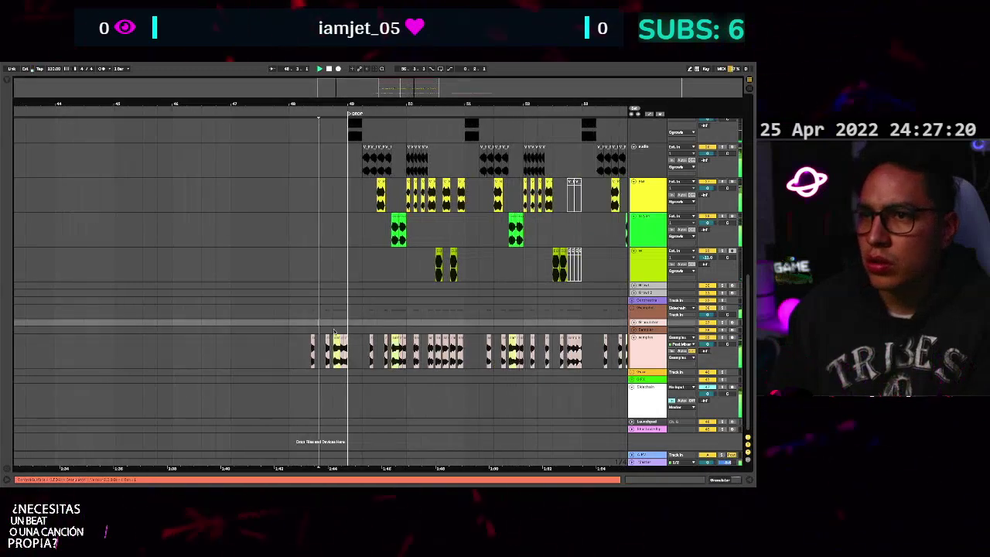
{"action": "key", "text": "space"}
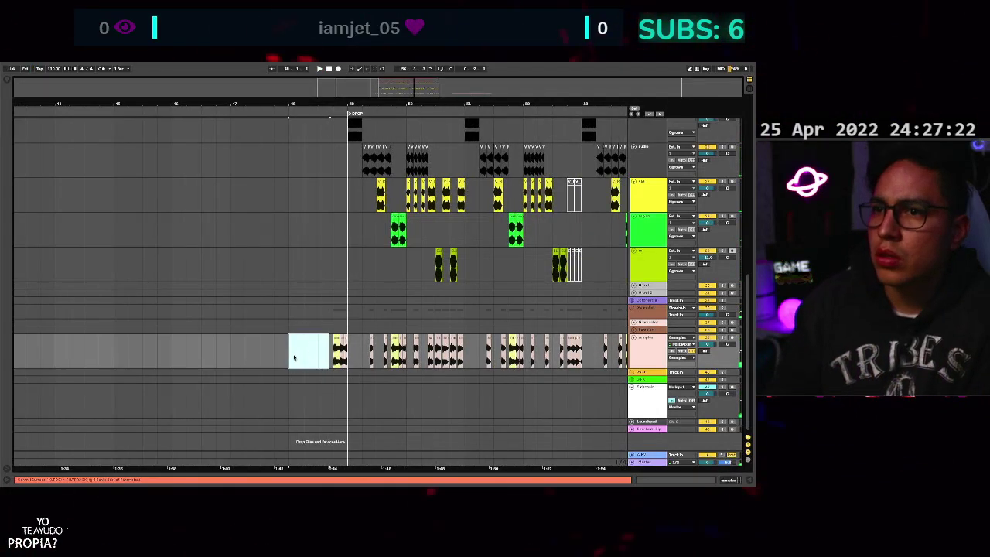
Delete the sample clips ahead of the yellow clip in bar 48 and play the shortened lead-in.
{"action": "key", "text": "Delete"}
{"action": "key", "text": "space"}
{"action": "key", "text": "space"}
{"action": "left_click", "coordinate": [336, 323]}
{"action": "key", "text": "space"}
{"action": "key", "text": "space"}
{"action": "key", "text": "space"}
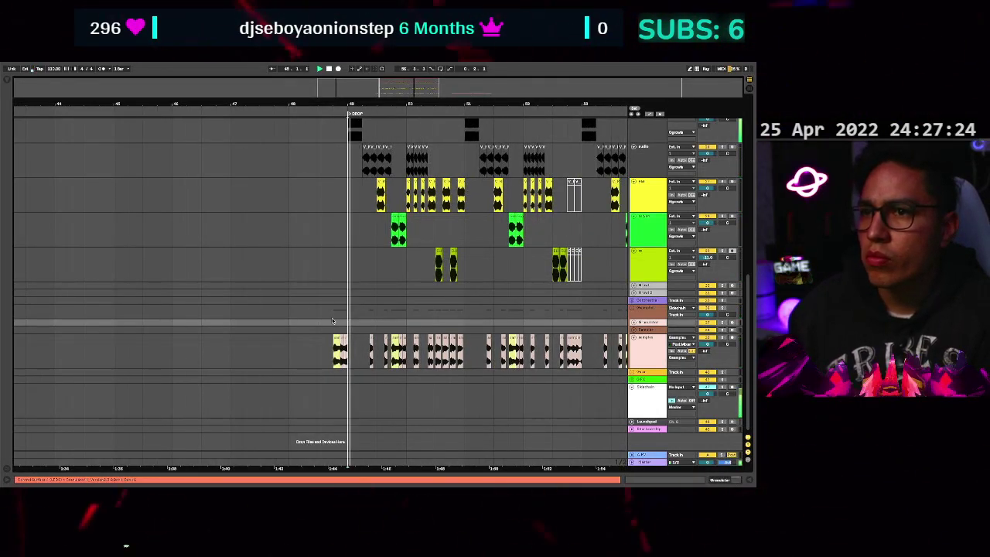
{"action": "key", "text": "space"}
{"action": "key", "text": "space"}
Replay the lead-in from 48.4 and listen on into the drop.
{"action": "scroll", "coordinate": [336, 323], "scroll_direction": "up", "scroll_amount": 1}
{"action": "key", "text": "ctrl+1"}
{"action": "left_click", "coordinate": [335, 322]}
{"action": "key", "text": "space"}
{"action": "key", "text": "space"}
{"action": "scroll", "coordinate": [356, 331], "scroll_direction": "up", "scroll_amount": 5}
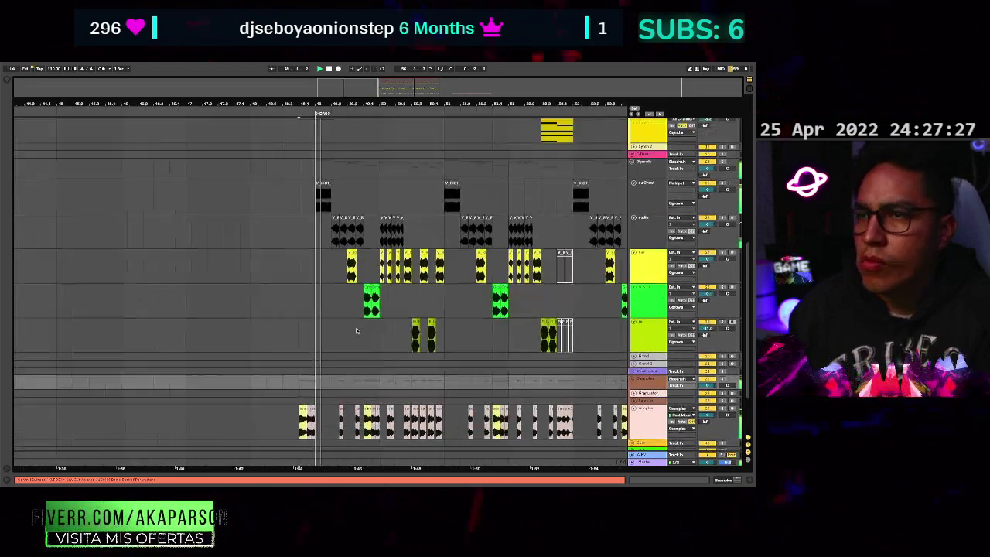
{"action": "scroll", "coordinate": [420, 317], "scroll_direction": "up", "scroll_amount": 1}
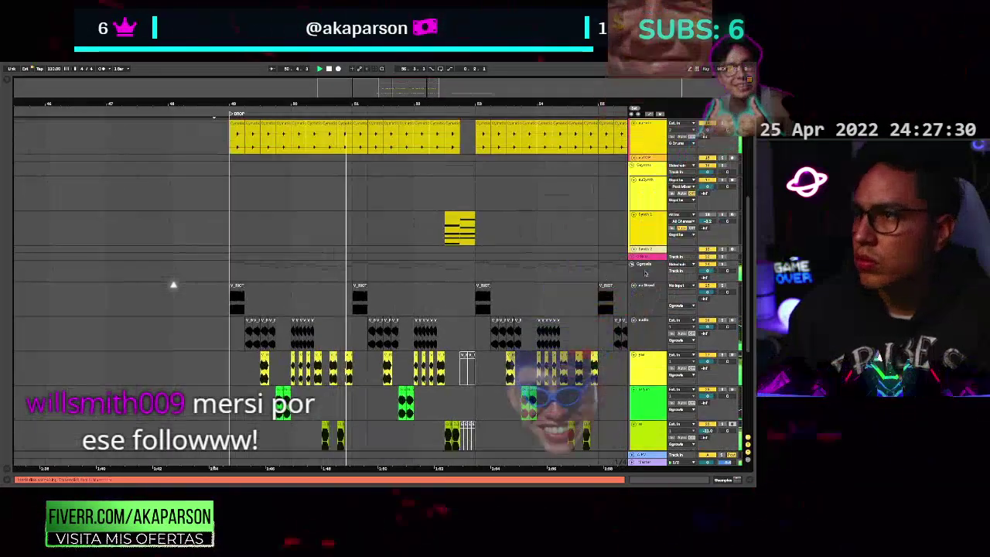
Search for multiban, narrow the results to the COLOR + PITCH collection and add the Multiband Effect rack to the growls group.
{"action": "double_click", "coordinate": [472, 270]}
{"action": "key", "text": "ctrl+f"}
{"action": "type", "text": "multiban"}
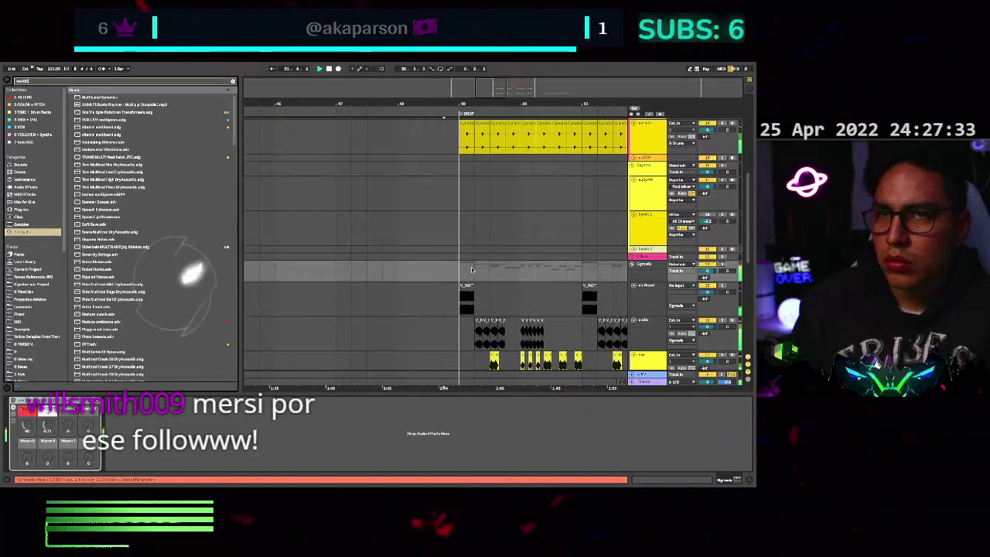
{"action": "scroll", "coordinate": [448, 358], "scroll_direction": "right", "scroll_amount": 2}
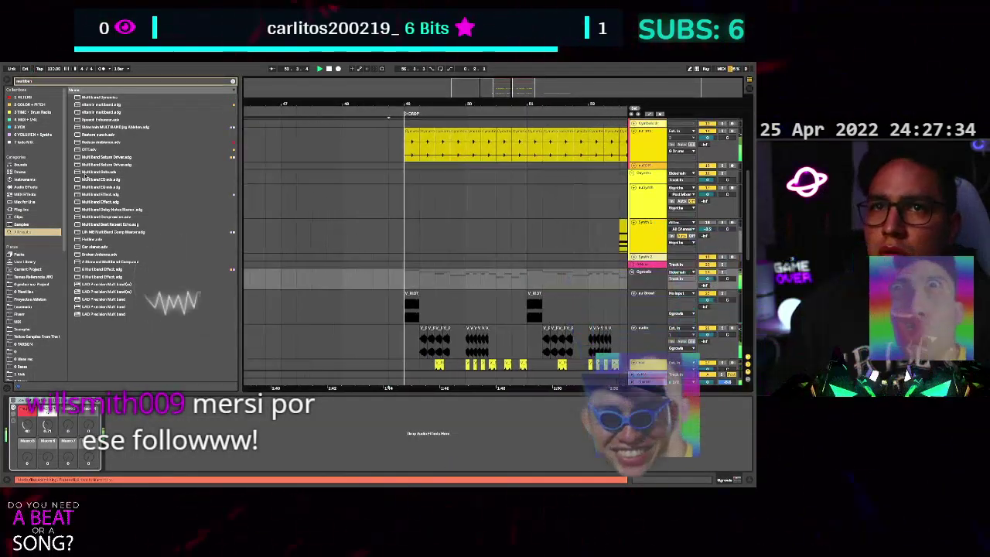
{"action": "left_click", "coordinate": [32, 112]}
{"action": "left_click", "coordinate": [31, 105]}
{"action": "left_click", "coordinate": [155, 96]}
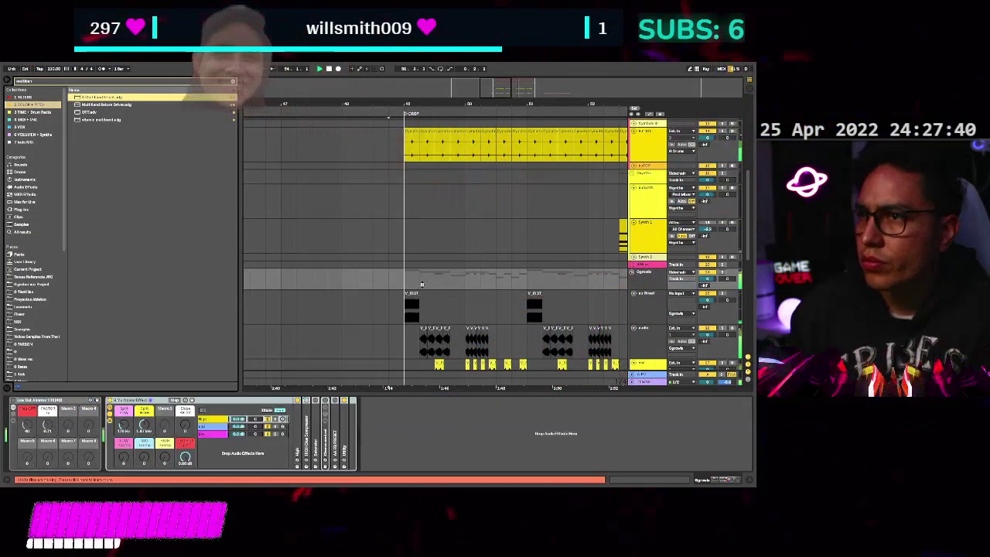
Listen to the drop with the multiband rack on the growls and replay it from the DROP marker.
{"action": "scroll", "coordinate": [434, 284], "scroll_direction": "down", "scroll_amount": 3}
{"action": "scroll", "coordinate": [434, 285], "scroll_direction": "right", "scroll_amount": 2}
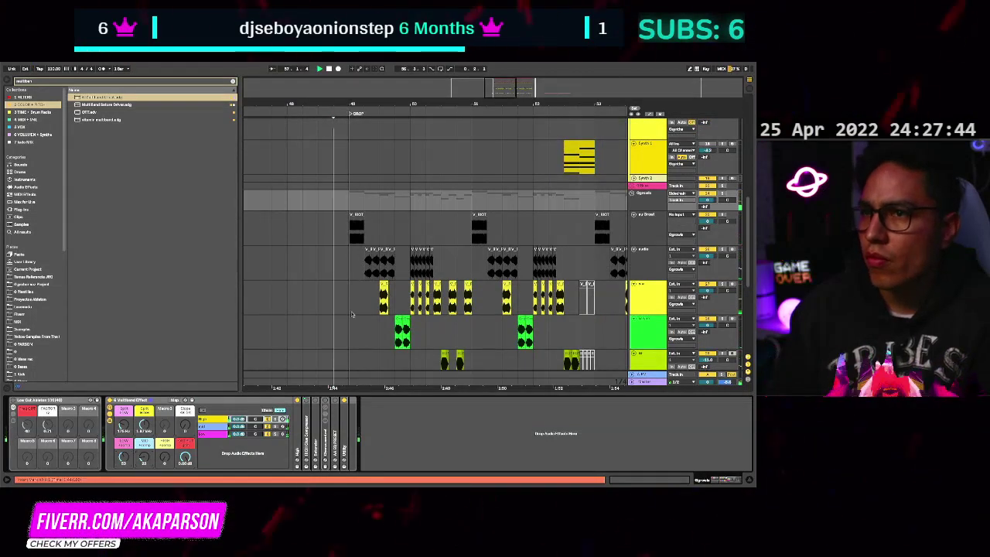
{"action": "scroll", "coordinate": [389, 306], "scroll_direction": "up", "scroll_amount": 1}
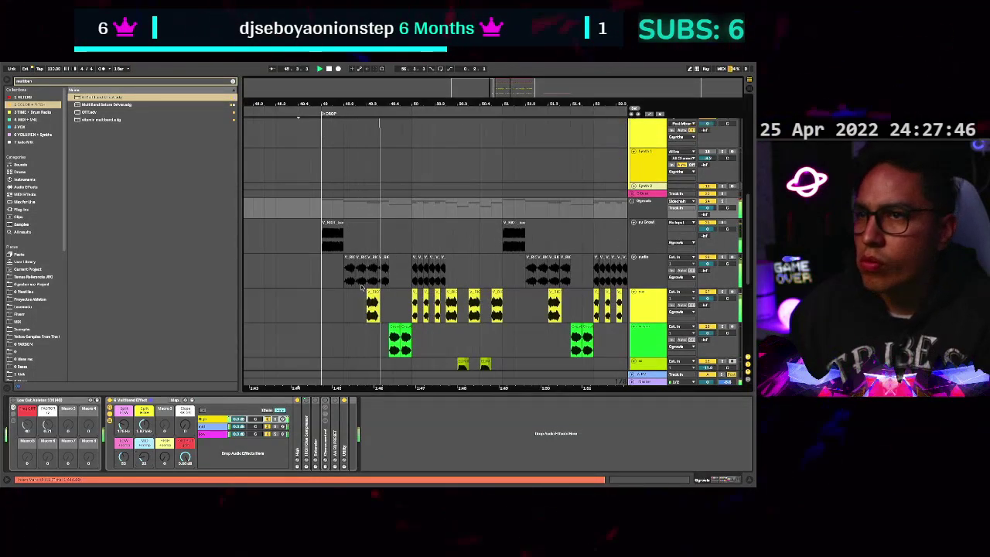
{"action": "left_click", "coordinate": [322, 238]}
{"action": "key", "text": "space"}
{"action": "key", "text": "space"}
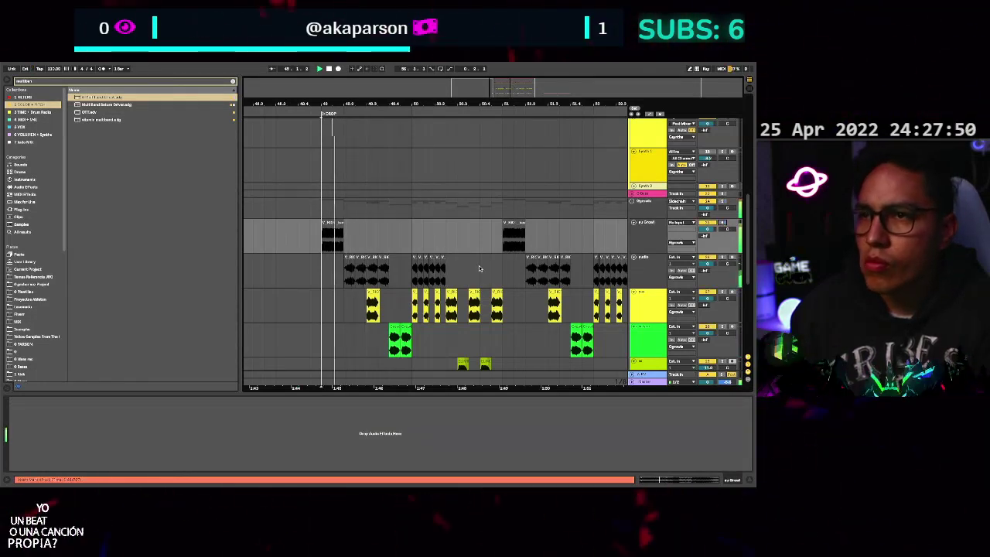
Listen through the first bars of the drop and replay them from 49.2.
{"action": "scroll", "coordinate": [498, 268], "scroll_direction": "down", "scroll_amount": 1}
{"action": "scroll", "coordinate": [529, 254], "scroll_direction": "up", "scroll_amount": 1}
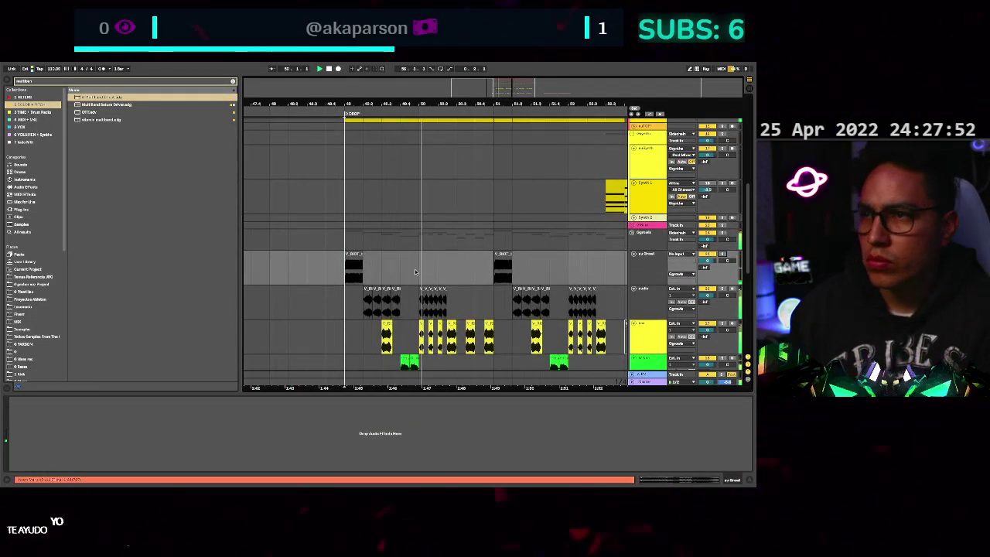
{"action": "scroll", "coordinate": [415, 274], "scroll_direction": "down", "scroll_amount": 2}
{"action": "scroll", "coordinate": [386, 267], "scroll_direction": "up", "scroll_amount": 2}
{"action": "left_click", "coordinate": [333, 267]}
{"action": "key", "text": "space"}
{"action": "key", "text": "space"}
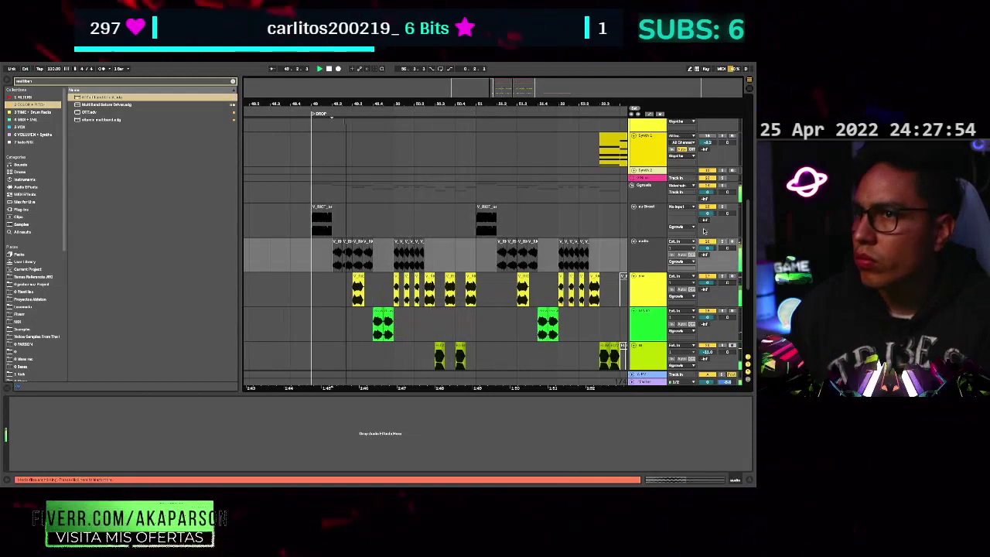
Audition the audio track and the whole growls group soloed in turn, playing each from 49.2.
{"action": "left_click", "coordinate": [724, 242]}
{"action": "key", "text": "space"}
{"action": "key", "text": "space"}
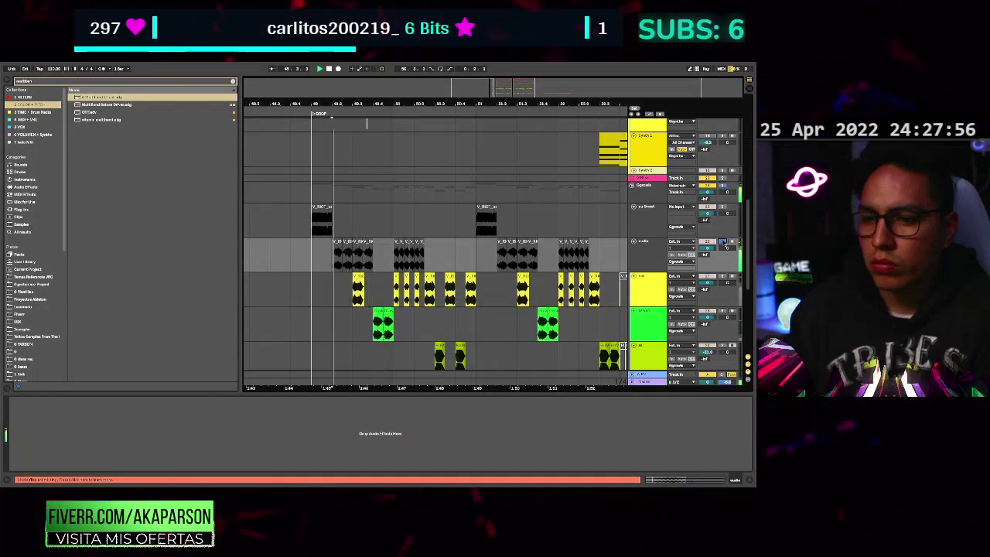
{"action": "left_click", "coordinate": [722, 185]}
{"action": "key", "text": "space"}
{"action": "key", "text": "space"}
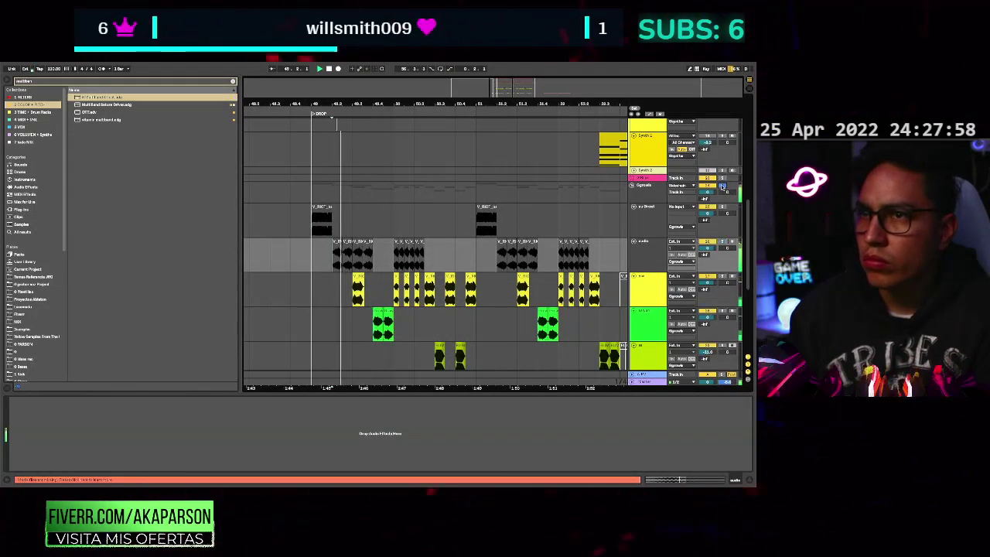
{"action": "scroll", "coordinate": [443, 291], "scroll_direction": "up", "scroll_amount": 1}
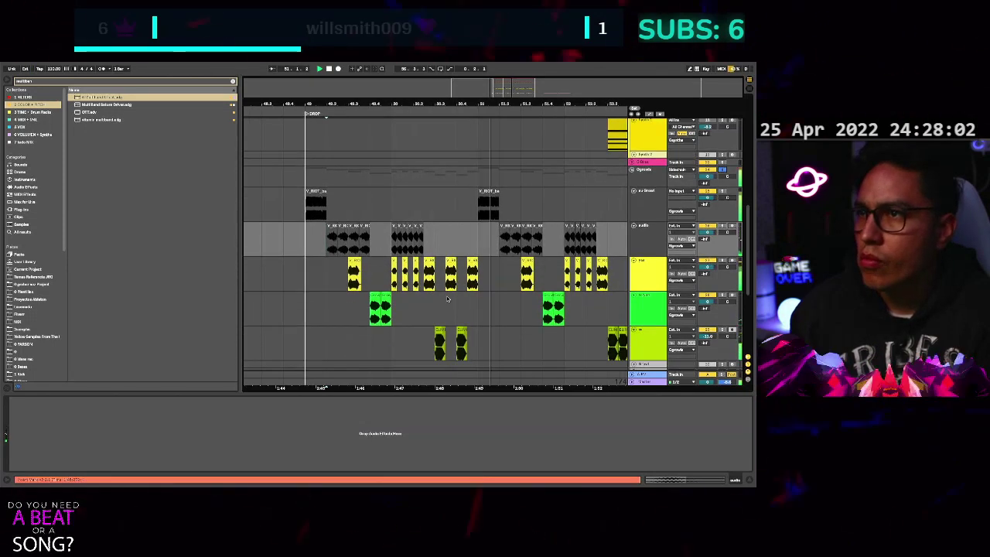
{"action": "scroll", "coordinate": [447, 298], "scroll_direction": "down", "scroll_amount": 2}
{"action": "scroll", "coordinate": [447, 299], "scroll_direction": "up", "scroll_amount": 1}
{"action": "scroll", "coordinate": [447, 298], "scroll_direction": "down", "scroll_amount": 1}
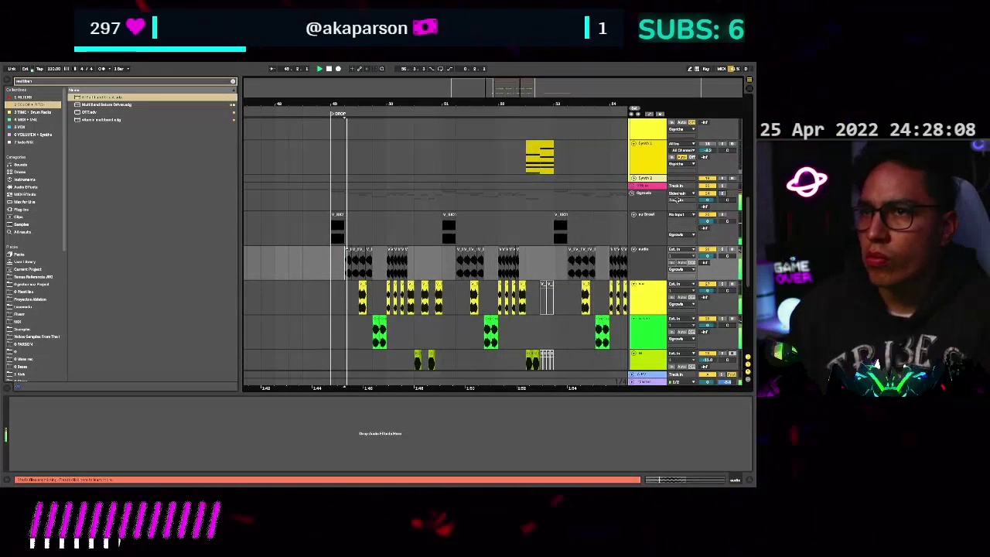
Play the unsoloed drop from 49.2 and check its growl and sample tracks through the end of the first phrase.
{"action": "scroll", "coordinate": [367, 233], "scroll_direction": "up", "scroll_amount": 4}
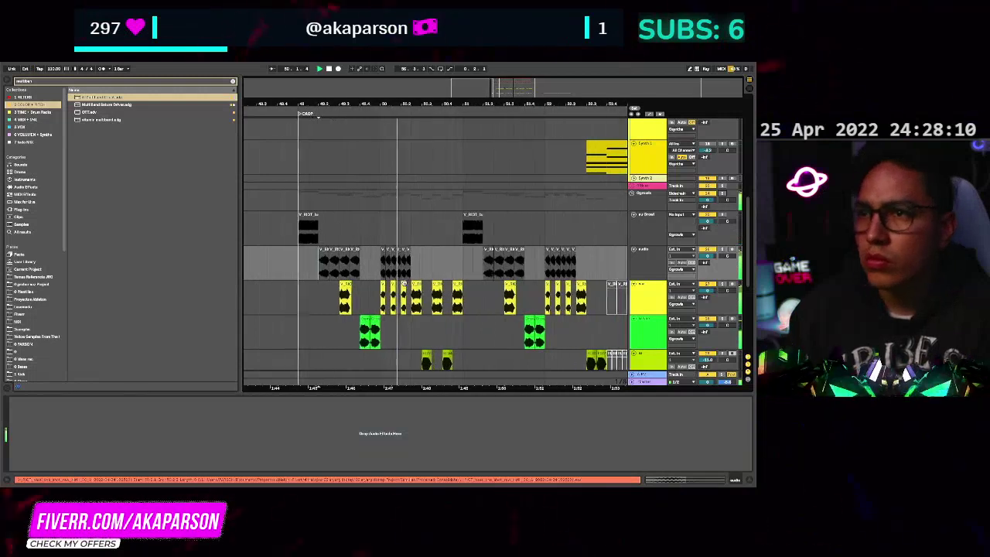
{"action": "scroll", "coordinate": [433, 298], "scroll_direction": "down", "scroll_amount": 1}
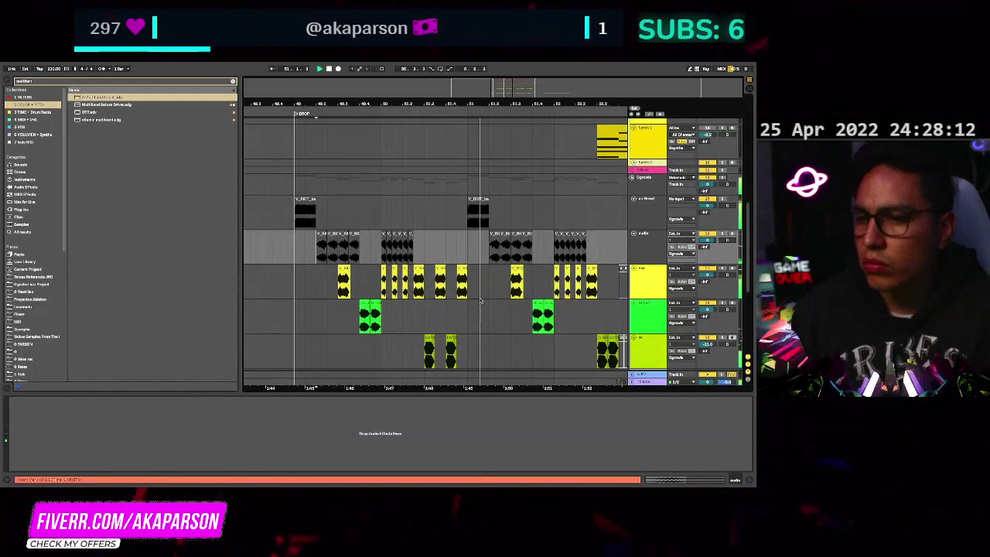
{"action": "scroll", "coordinate": [486, 295], "scroll_direction": "right", "scroll_amount": 1}
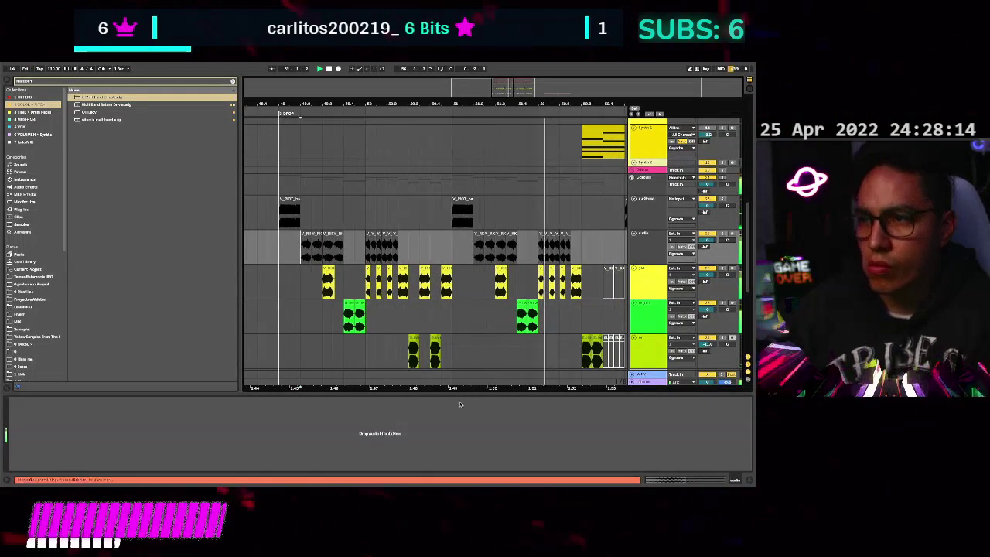
{"action": "key", "text": "ctrl+alt+l"}
{"action": "scroll", "coordinate": [450, 397], "scroll_direction": "down", "scroll_amount": 2}
{"action": "scroll", "coordinate": [490, 366], "scroll_direction": "right", "scroll_amount": 1}
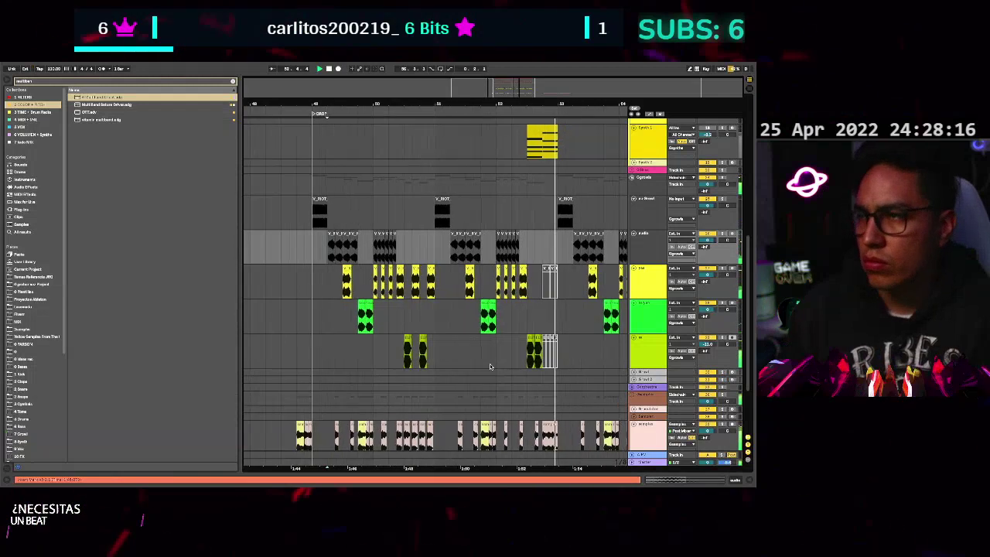
{"action": "scroll", "coordinate": [513, 366], "scroll_direction": "up", "scroll_amount": 3}
{"action": "scroll", "coordinate": [513, 364], "scroll_direction": "right", "scroll_amount": 1}
{"action": "scroll", "coordinate": [513, 361], "scroll_direction": "down", "scroll_amount": 2}
{"action": "scroll", "coordinate": [513, 376], "scroll_direction": "up", "scroll_amount": 2}
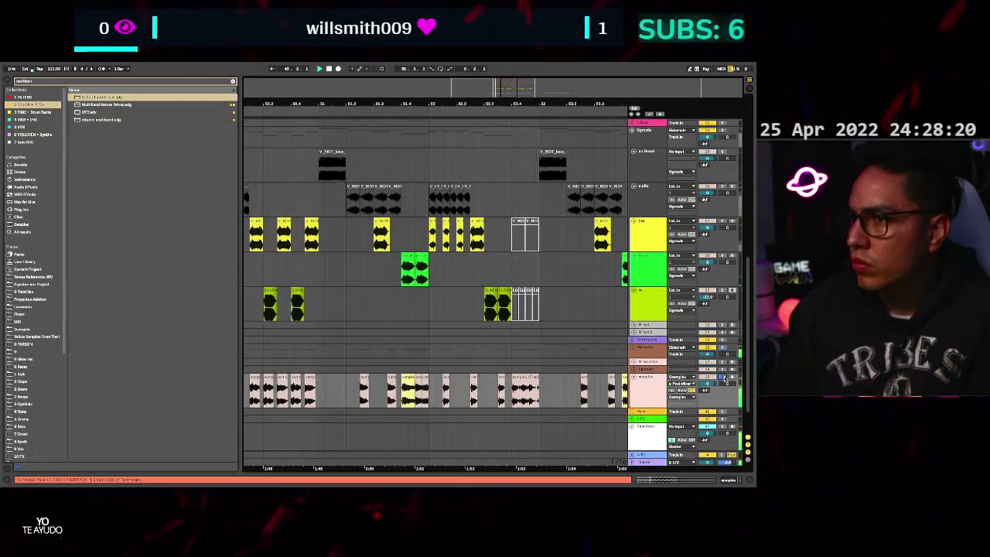
Search for res and add the Resonators effect at the end of the samples track's device chain.
{"action": "double_click", "coordinate": [640, 393]}
{"action": "key", "text": "space"}
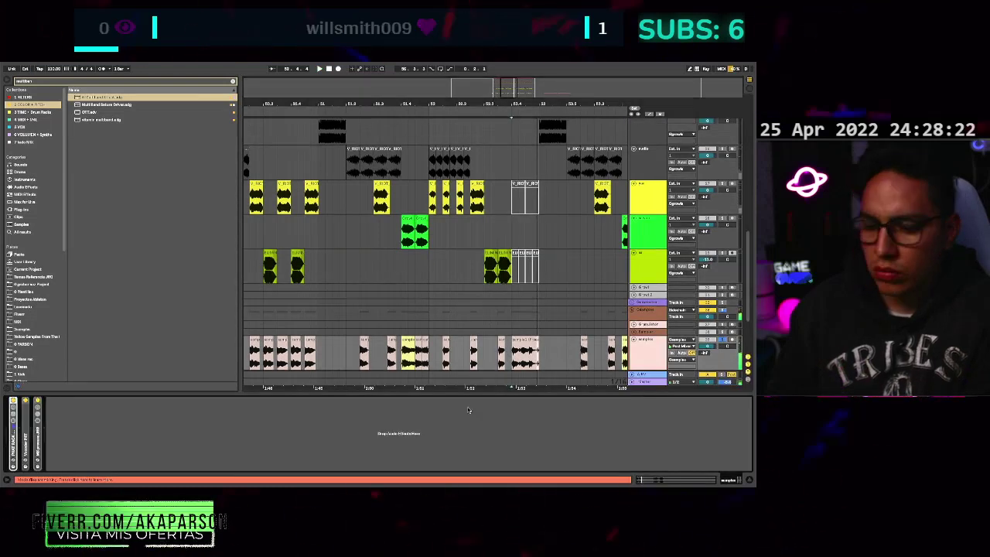
{"action": "key", "text": "ctrl+f"}
{"action": "type", "text": "rev"}
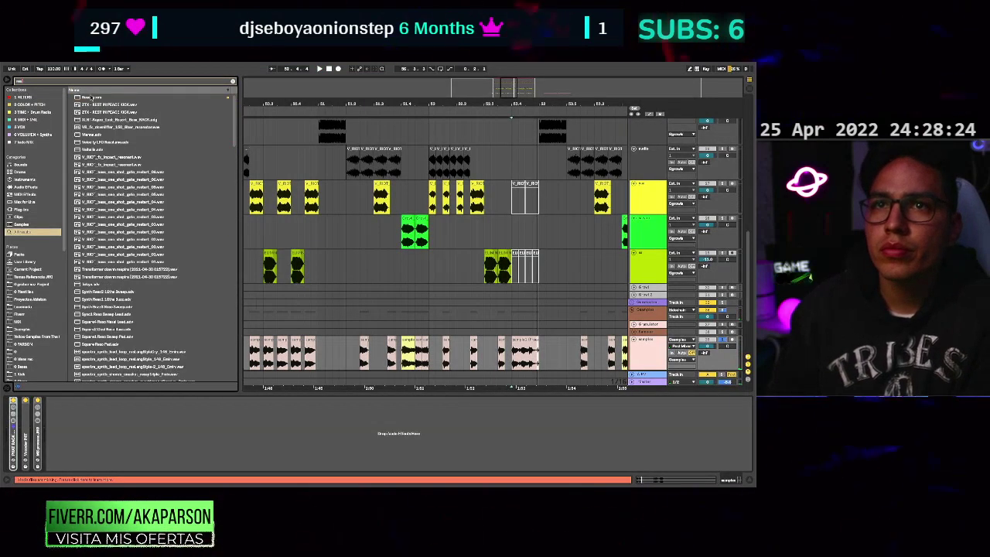
{"action": "left_click", "coordinate": [90, 96]}
{"action": "left_click_drag", "start_coordinate": [110, 369], "coordinate": [109, 399]}
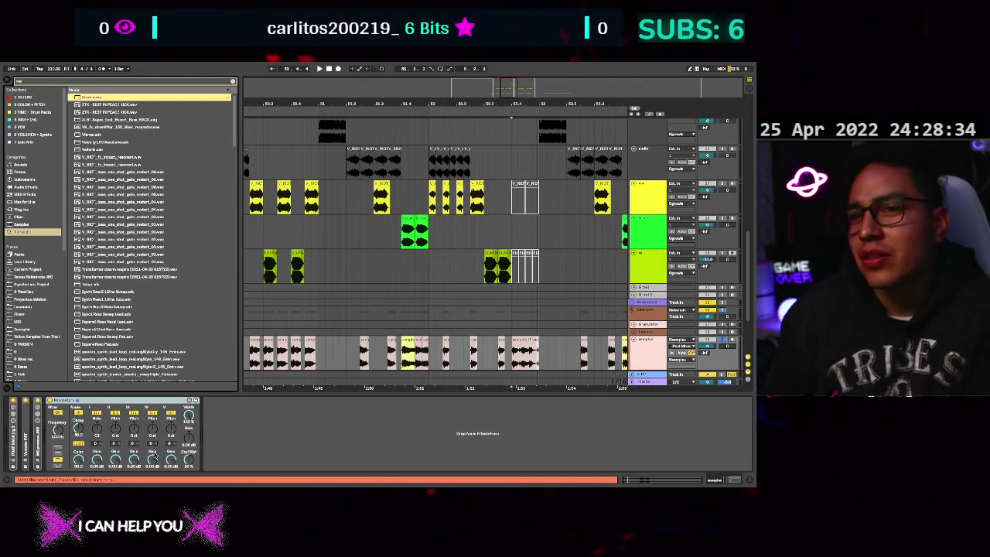
Adjust the Resonators' decay and gain on the samples track during playback, with dry/wet at 100%.
{"action": "key", "text": "space"}
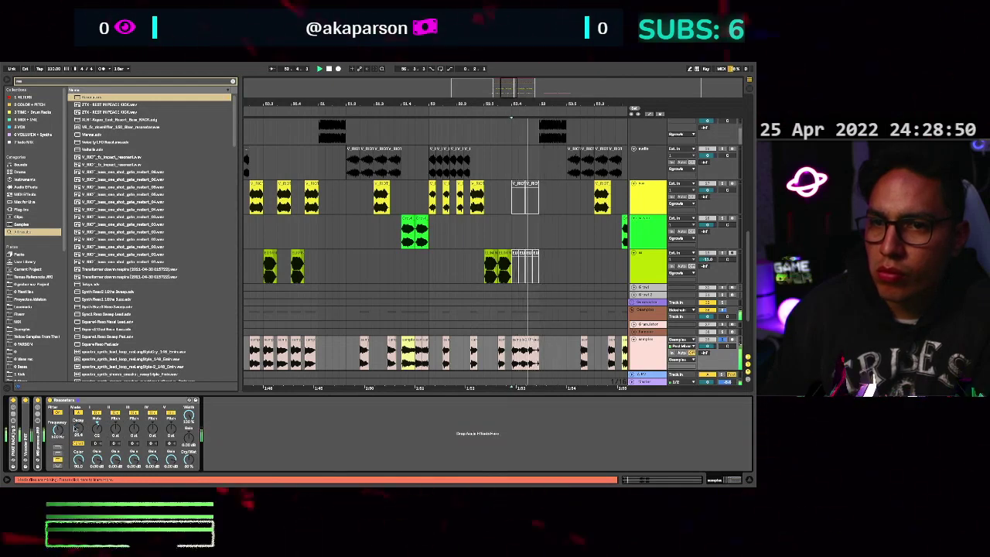
{"action": "left_click_drag", "start_coordinate": [75, 428], "coordinate": [75, 402]}
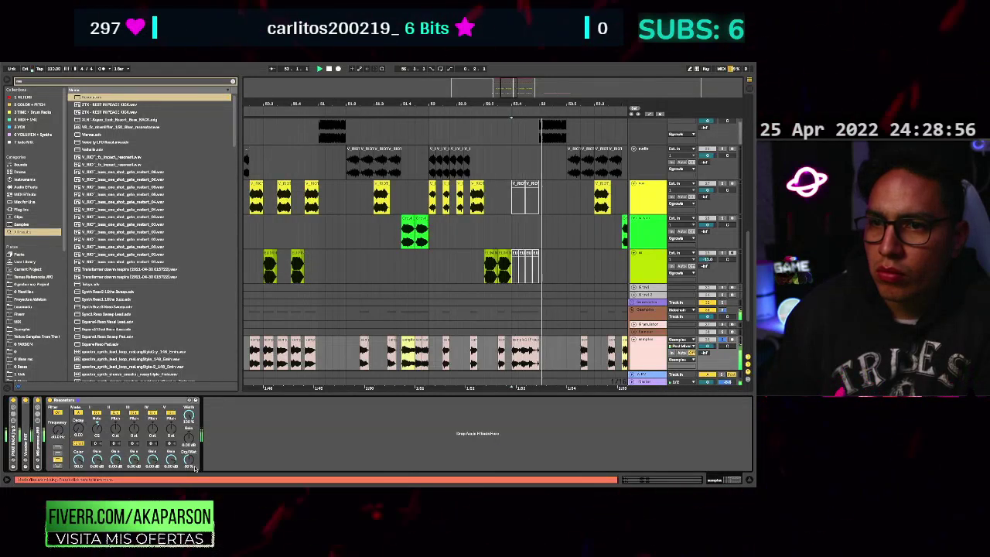
{"action": "left_click_drag", "start_coordinate": [189, 439], "coordinate": [189, 415]}
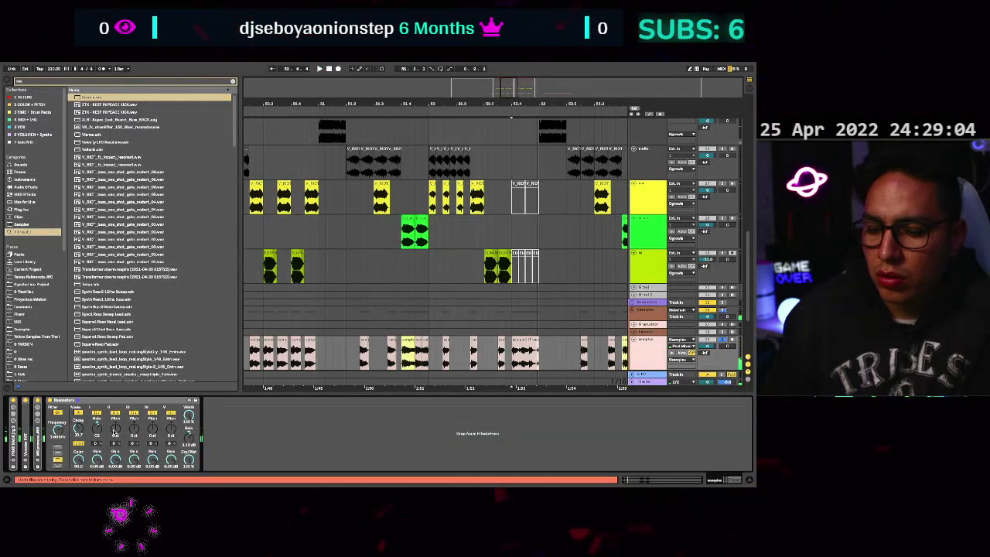
Raise the pitches of resonators II, III and IV, with IV at +12 st, and play the result.
{"action": "left_click_drag", "start_coordinate": [114, 431], "coordinate": [152, 419]}
{"action": "key", "text": "space"}
{"action": "key", "text": "space"}
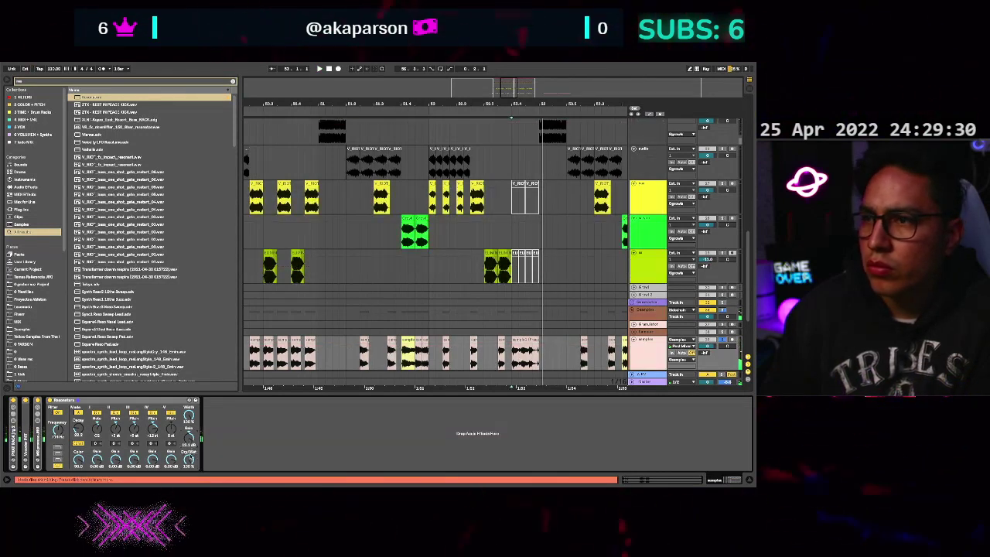
Automate the samples track's Resonators dry/wet to 0%, raised only over the phrase-end sample at 52.4.
{"action": "key", "text": "a"}
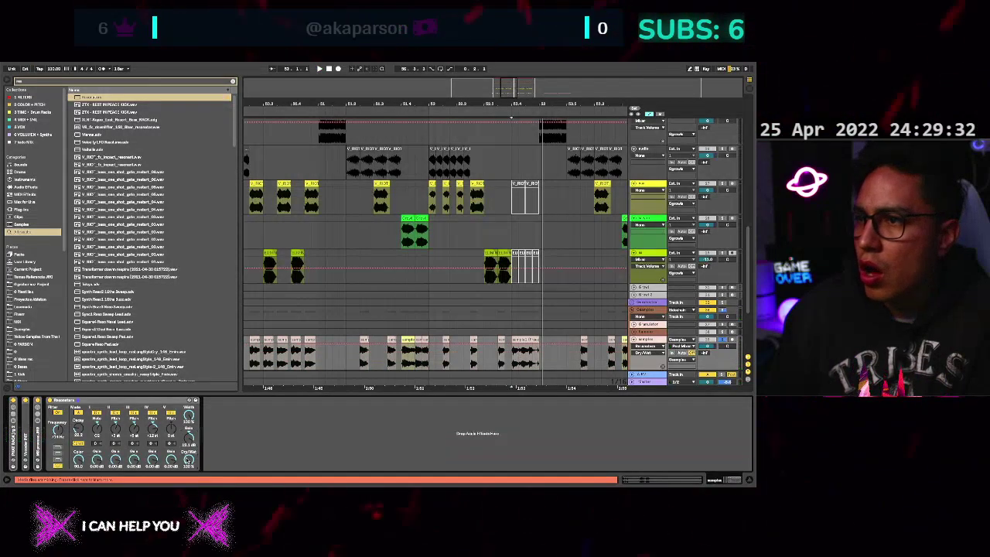
{"action": "scroll", "coordinate": [509, 344], "scroll_direction": "down", "scroll_amount": 2}
{"action": "scroll", "coordinate": [507, 322], "scroll_direction": "down", "scroll_amount": 1}
{"action": "scroll", "coordinate": [507, 322], "scroll_direction": "down", "scroll_amount": 1, "text": "ctrl"}
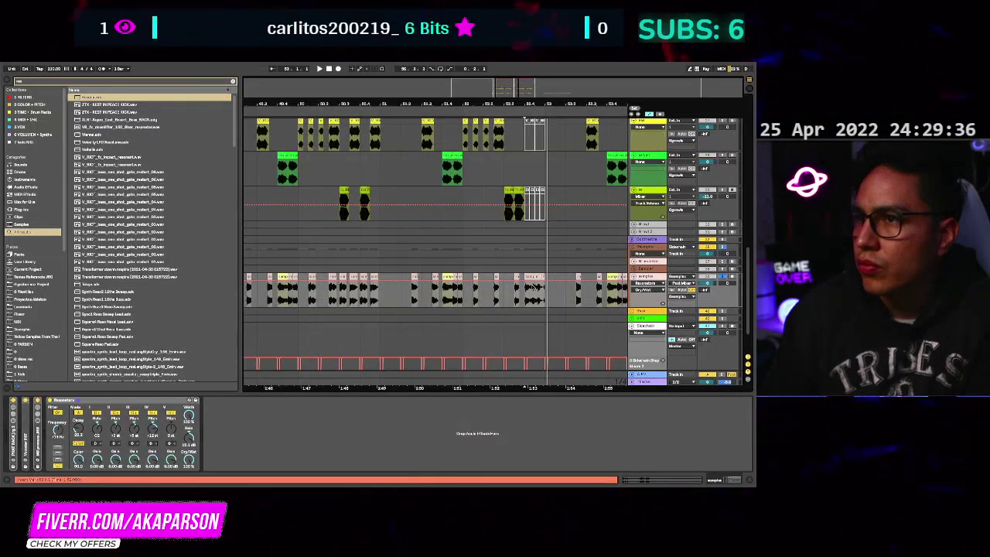
{"action": "scroll", "coordinate": [533, 294], "scroll_direction": "down", "scroll_amount": 1, "text": "ctrl"}
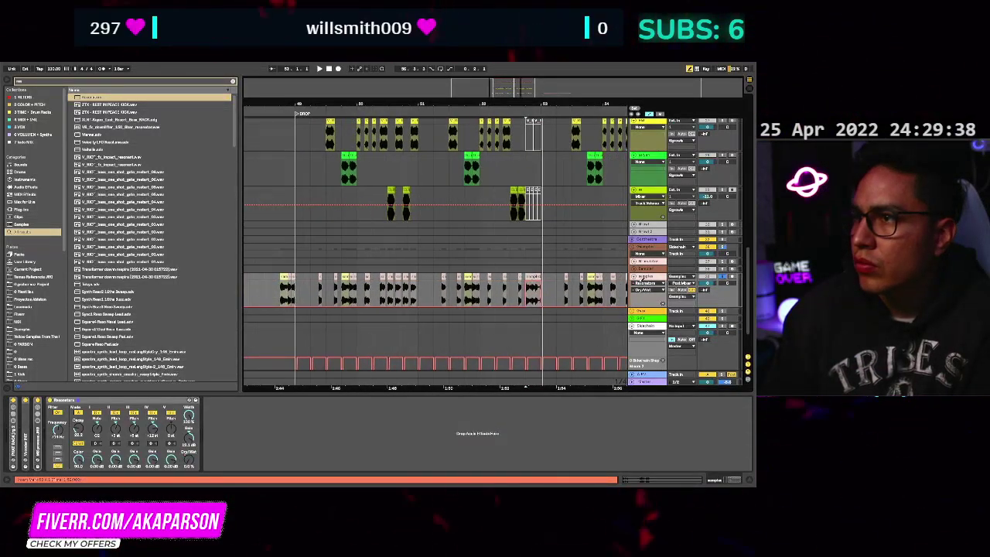
Enlarge the samples track's automation lane and raise the Resonators dry/wet over the last phrase-end sample, from 56.4 to 57.
{"action": "left_click", "coordinate": [663, 306]}
{"action": "scroll", "coordinate": [507, 296], "scroll_direction": "down", "scroll_amount": 3, "text": "ctrl"}
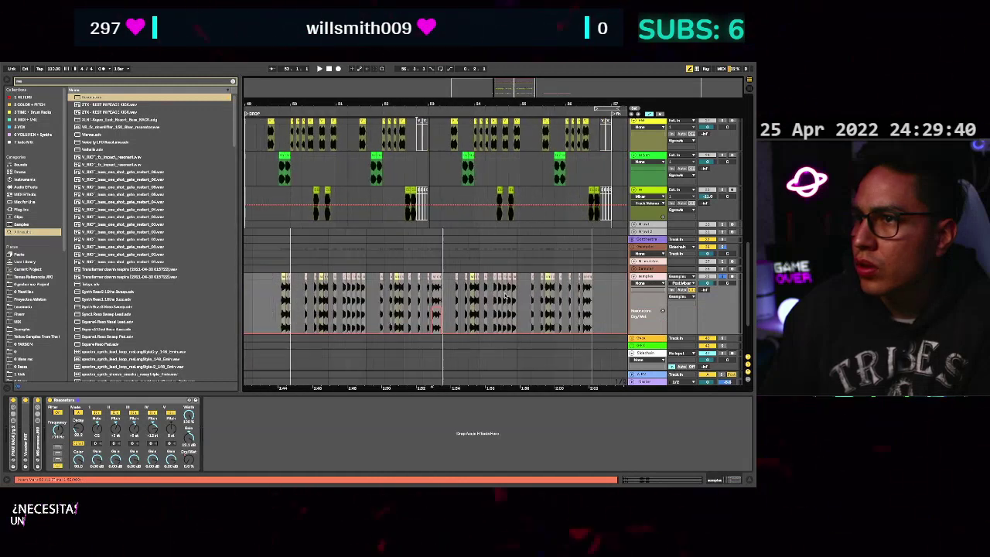
{"action": "scroll", "coordinate": [507, 298], "scroll_direction": "up", "scroll_amount": 4, "text": "ctrl"}
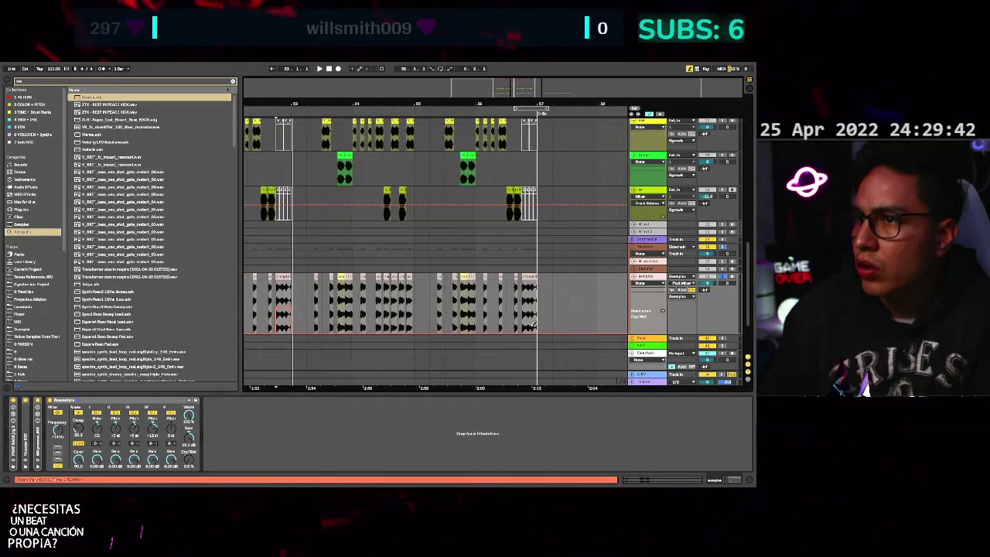
{"action": "scroll", "coordinate": [530, 309], "scroll_direction": "down", "scroll_amount": 4, "text": "ctrl"}
{"action": "key", "text": "b"}
Hide the browser and play the drop from its sample lead-in to hear the automated Resonators.
{"action": "left_click", "coordinate": [406, 292]}
{"action": "key", "text": "space"}
{"action": "scroll", "coordinate": [438, 292], "scroll_direction": "up", "scroll_amount": 2, "text": "ctrl"}
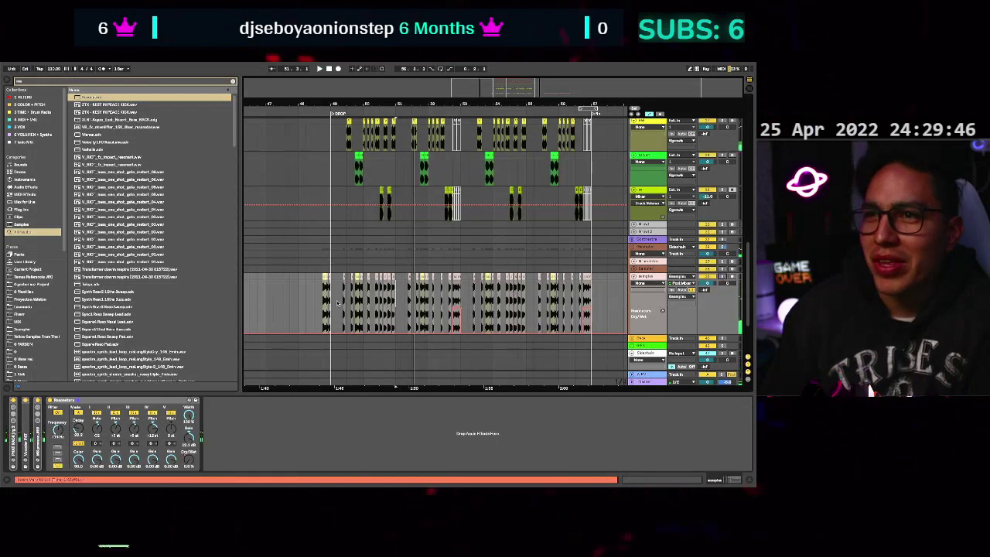
{"action": "scroll", "coordinate": [338, 302], "scroll_direction": "up", "scroll_amount": 2, "text": "ctrl"}
{"action": "key", "text": "ctrl+alt+b"}
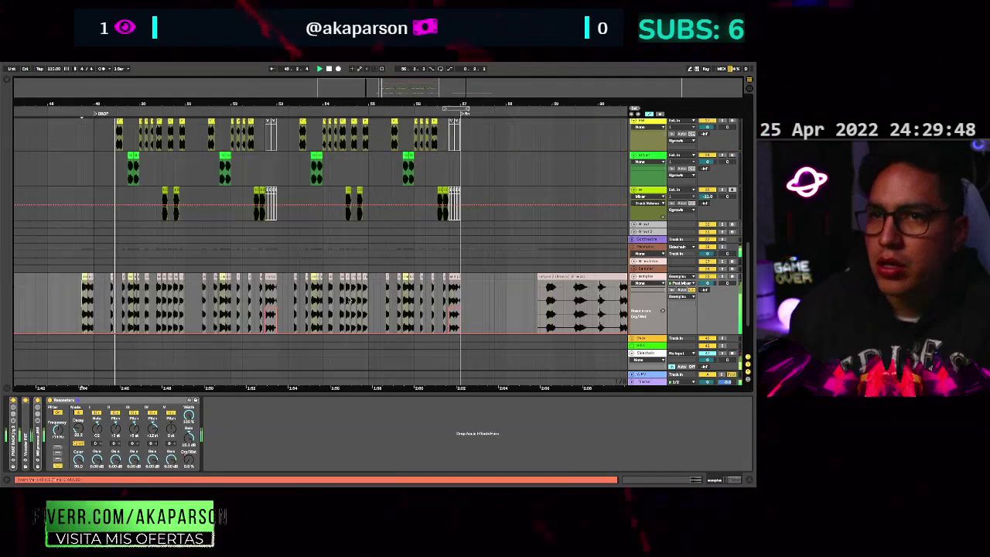
{"action": "scroll", "coordinate": [232, 311], "scroll_direction": "up", "scroll_amount": 4, "text": "ctrl"}
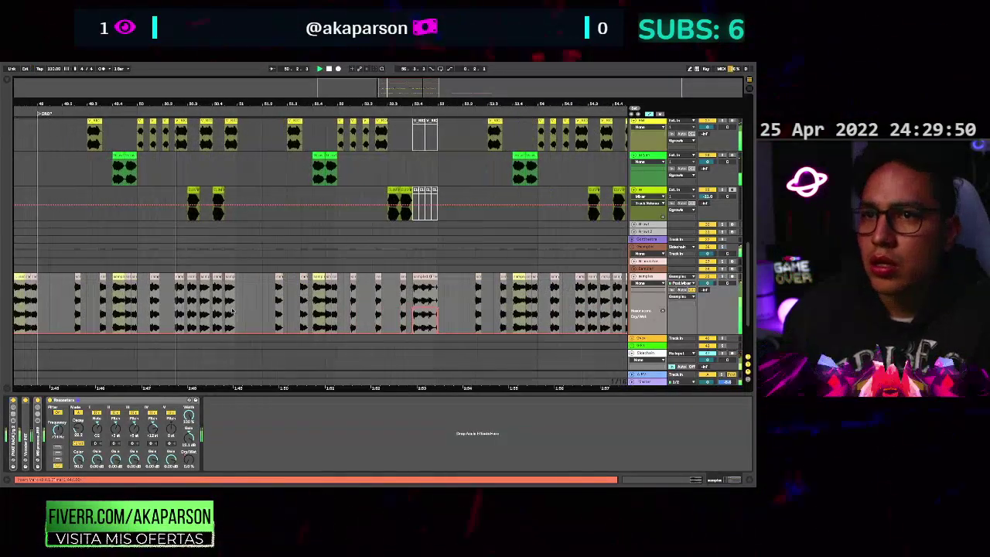
{"action": "scroll", "coordinate": [259, 301], "scroll_direction": "up", "scroll_amount": 2, "text": "ctrl"}
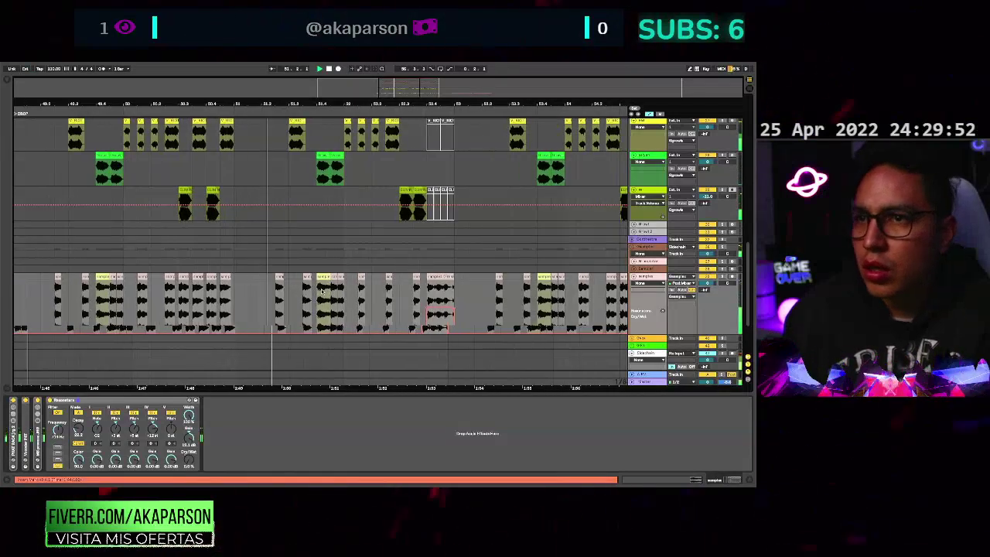
Hide the device view to enlarge the arrangement and follow the drop's playback into bar 54.
{"action": "scroll", "coordinate": [329, 304], "scroll_direction": "down", "scroll_amount": 3, "text": "ctrl"}
{"action": "scroll", "coordinate": [342, 298], "scroll_direction": "up", "scroll_amount": 1}
{"action": "scroll", "coordinate": [352, 325], "scroll_direction": "up", "scroll_amount": 3, "text": "ctrl"}
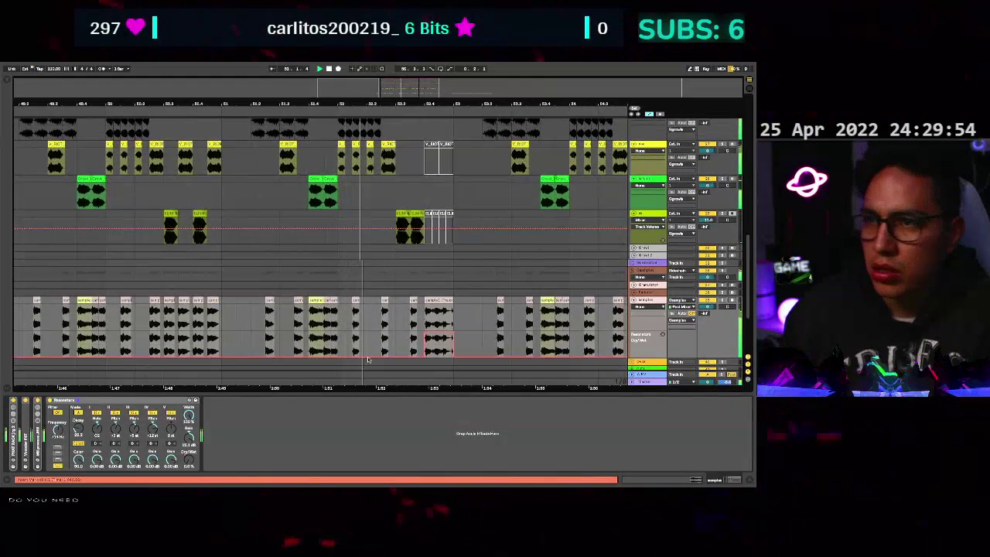
{"action": "left_click_drag", "start_coordinate": [336, 392], "coordinate": [337, 472]}
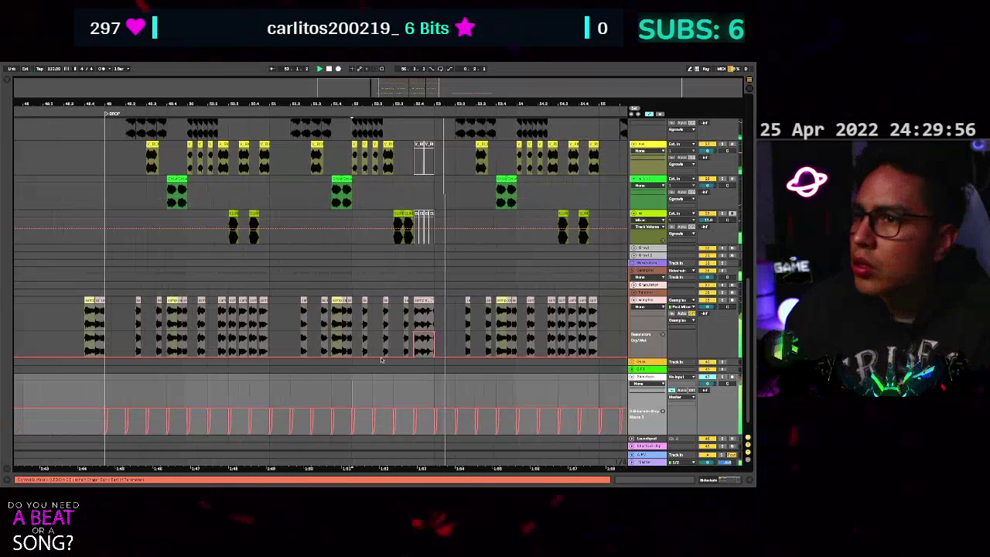
{"action": "scroll", "coordinate": [426, 318], "scroll_direction": "down", "scroll_amount": 3, "text": "ctrl"}
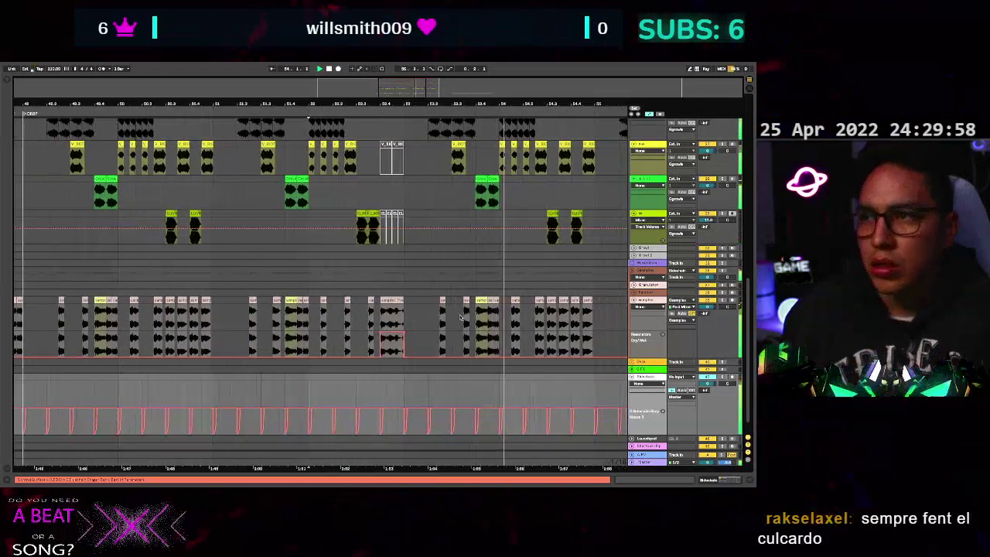
{"action": "scroll", "coordinate": [348, 303], "scroll_direction": "up", "scroll_amount": 5, "text": "ctrl"}
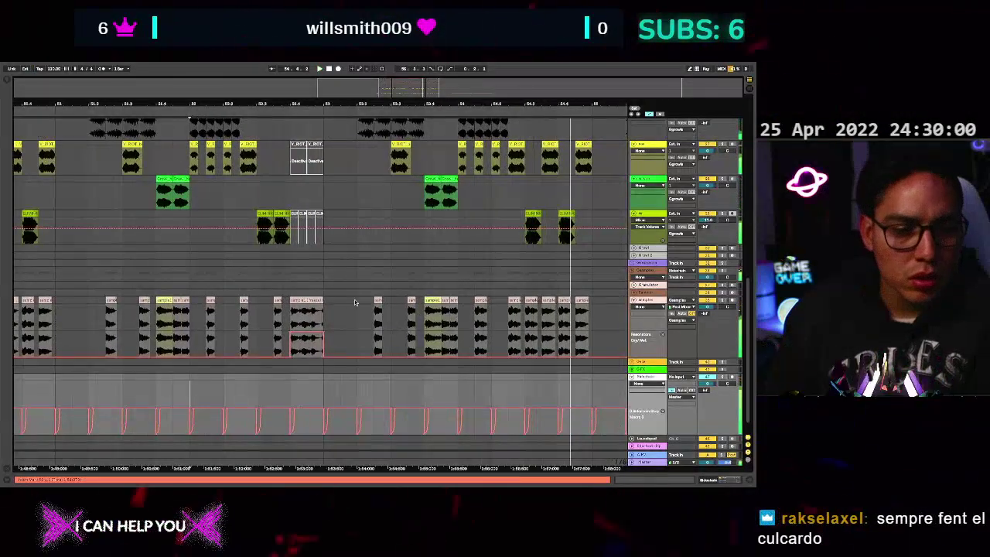
{"action": "scroll", "coordinate": [355, 302], "scroll_direction": "down", "scroll_amount": 1, "text": "ctrl"}
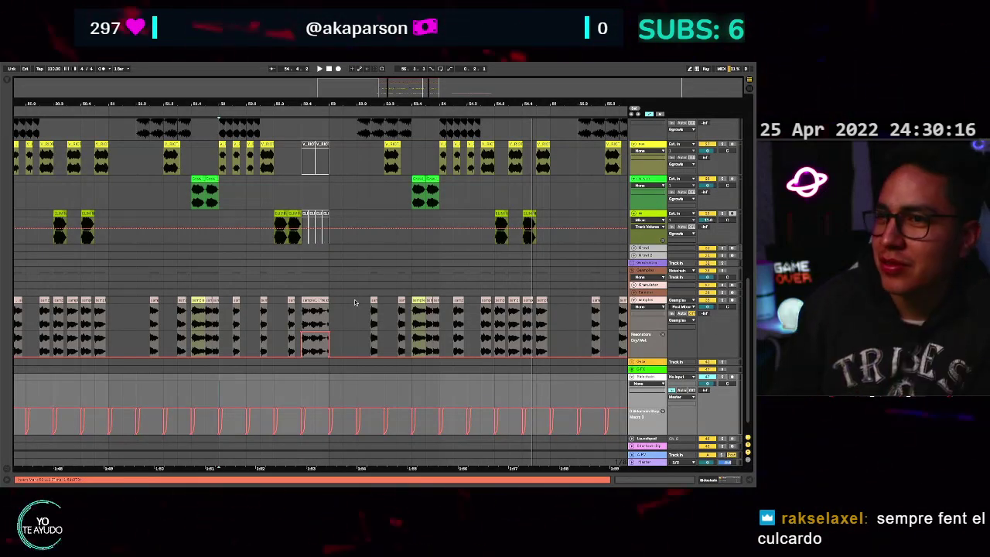
Play the drop from bar 52.3 and check the samples track through the final Resonators section before bar 57.
{"action": "left_click", "coordinate": [291, 314]}
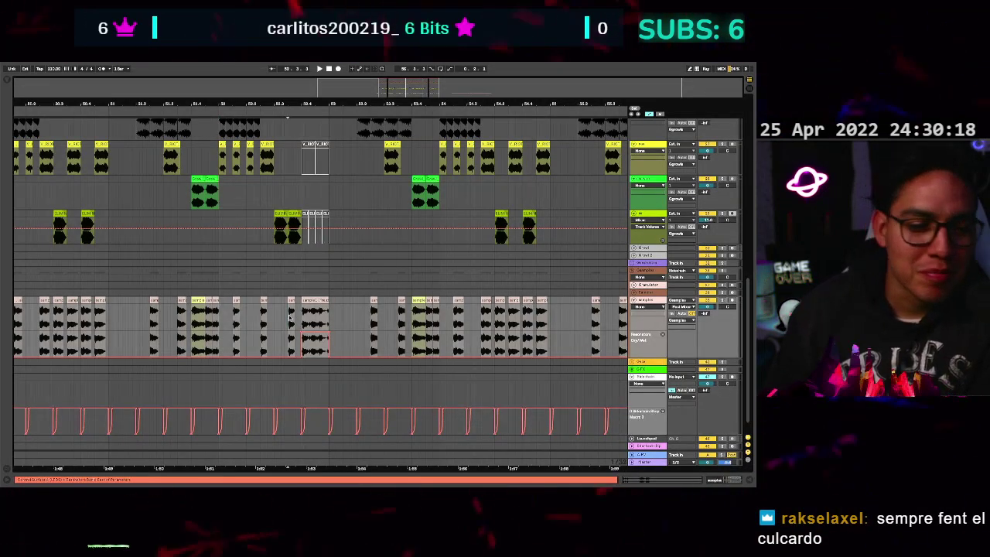
{"action": "key", "text": "space"}
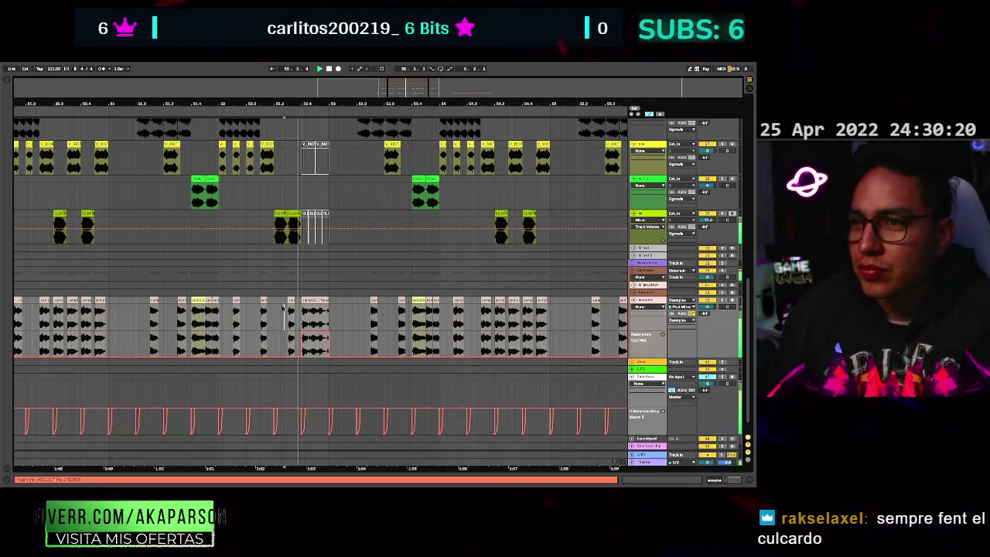
{"action": "scroll", "coordinate": [368, 320], "scroll_direction": "down", "scroll_amount": 5}
{"action": "scroll", "coordinate": [368, 320], "scroll_direction": "up", "scroll_amount": 1}
{"action": "scroll", "coordinate": [369, 320], "scroll_direction": "up", "scroll_amount": 2}
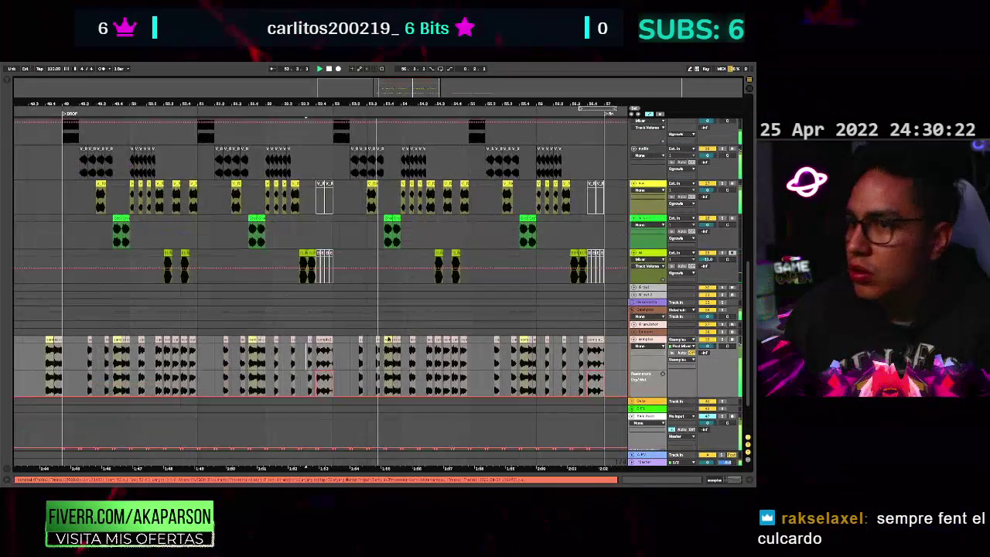
{"action": "scroll", "coordinate": [388, 363], "scroll_direction": "down", "scroll_amount": 3}
{"action": "scroll", "coordinate": [387, 362], "scroll_direction": "down", "scroll_amount": 3}
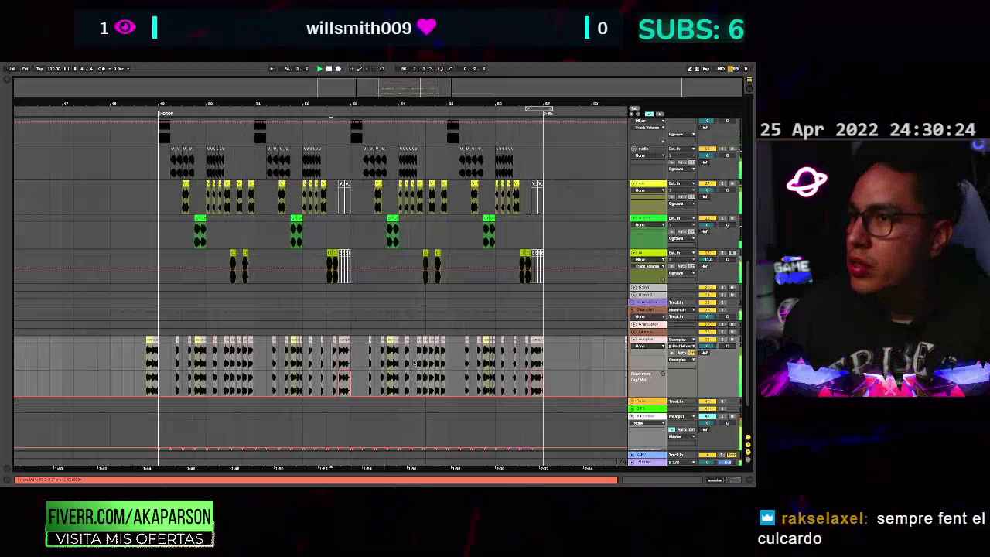
{"action": "scroll", "coordinate": [445, 362], "scroll_direction": "up", "scroll_amount": 2}
{"action": "scroll", "coordinate": [445, 362], "scroll_direction": "up", "scroll_amount": 1}
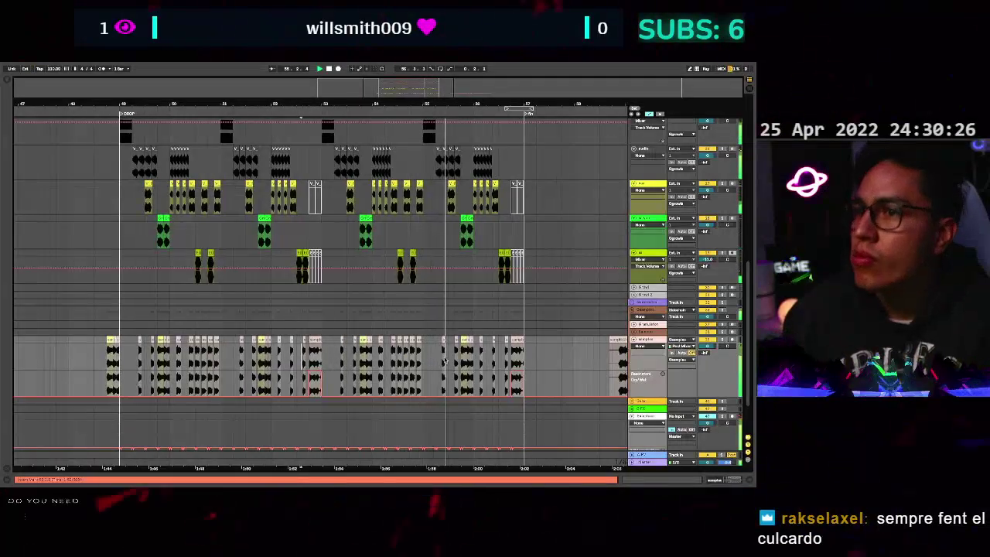
{"action": "scroll", "coordinate": [445, 360], "scroll_direction": "up", "scroll_amount": 2}
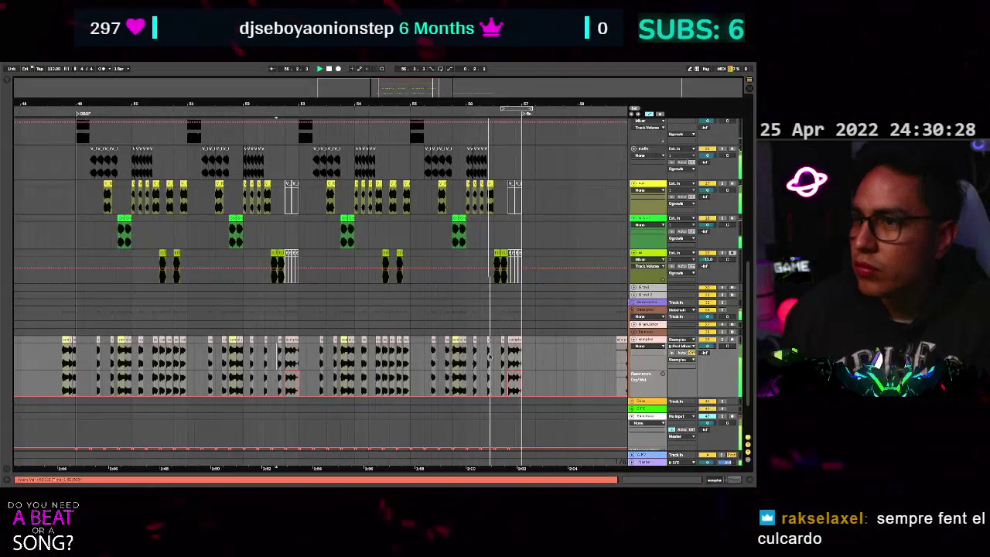
{"action": "scroll", "coordinate": [488, 356], "scroll_direction": "up", "scroll_amount": 3}
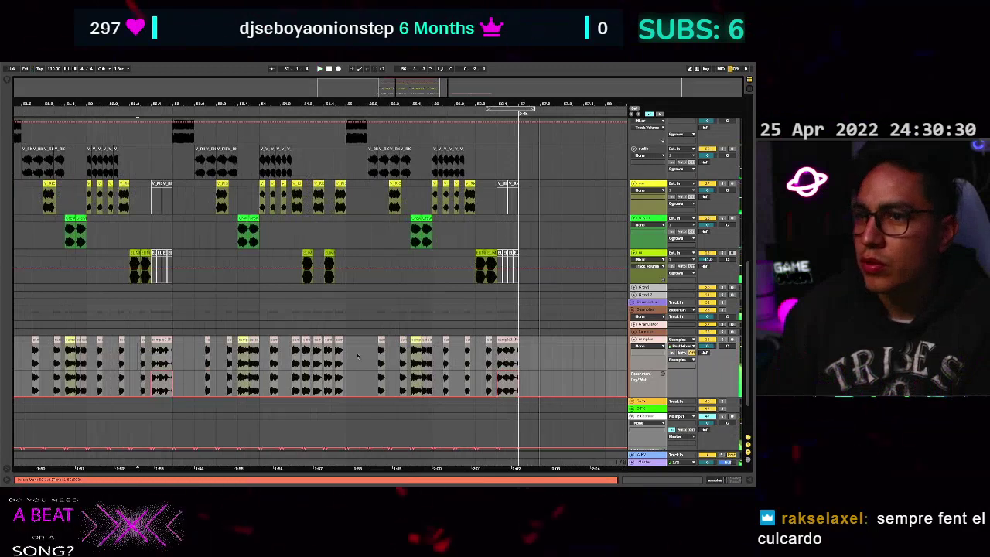
{"action": "right_click", "coordinate": [299, 359]}
{"action": "left_click", "coordinate": [359, 416]}
{"action": "key", "text": "space"}
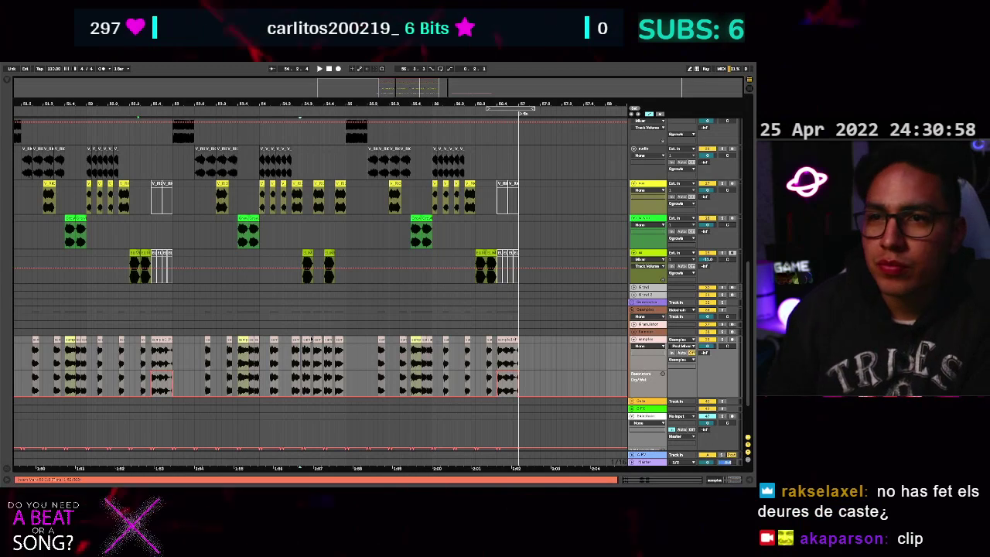
{"action": "left_click", "coordinate": [136, 318]}
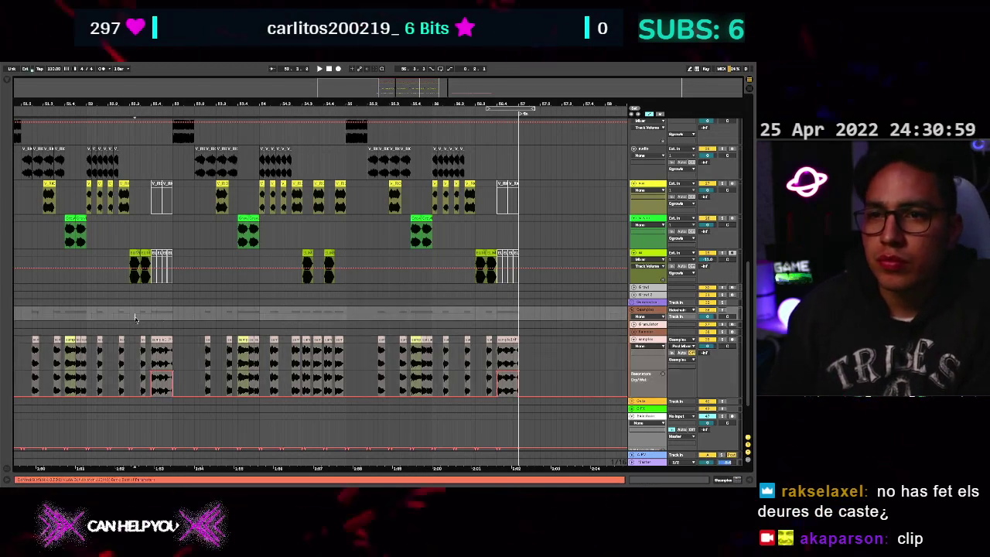
{"action": "left_click", "coordinate": [183, 331]}
{"action": "scroll", "coordinate": [183, 331], "scroll_direction": "down", "scroll_amount": 3}
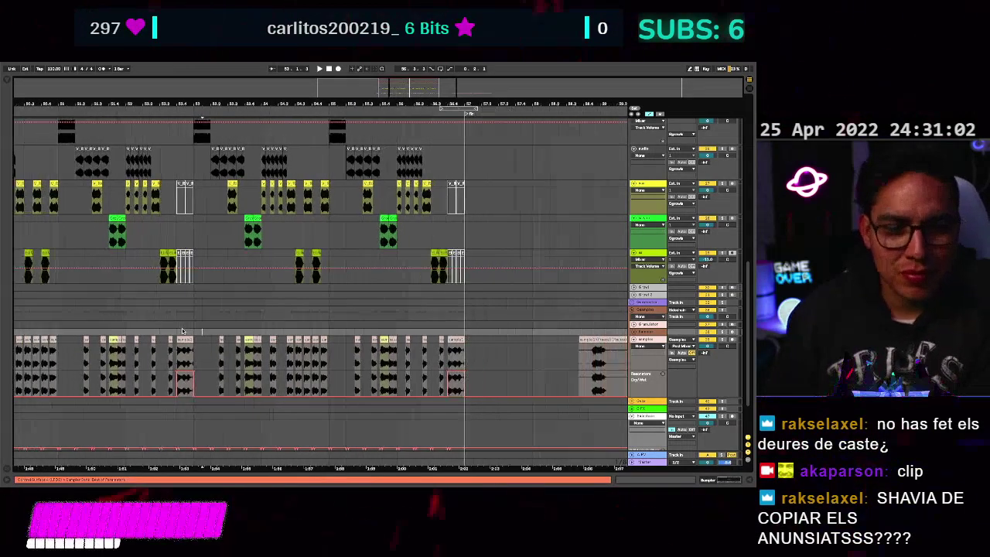
{"action": "scroll", "coordinate": [182, 331], "scroll_direction": "up", "scroll_amount": 1}
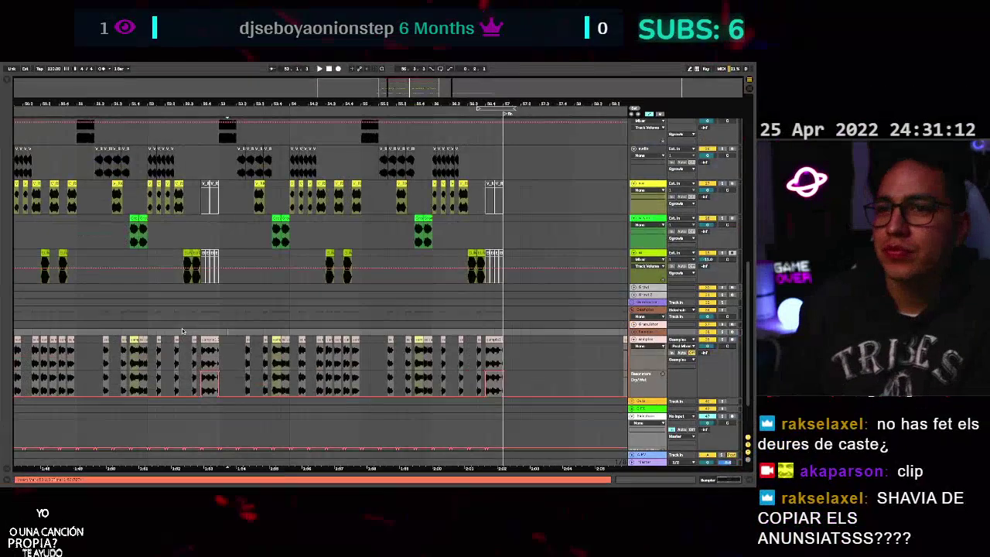
Play the start of the second phrase from bar 53 and check the growl clips.
{"action": "scroll", "coordinate": [352, 354], "scroll_direction": "up", "scroll_amount": 3}
{"action": "left_click", "coordinate": [280, 314]}
{"action": "key", "text": "space"}
{"action": "key", "text": "space"}
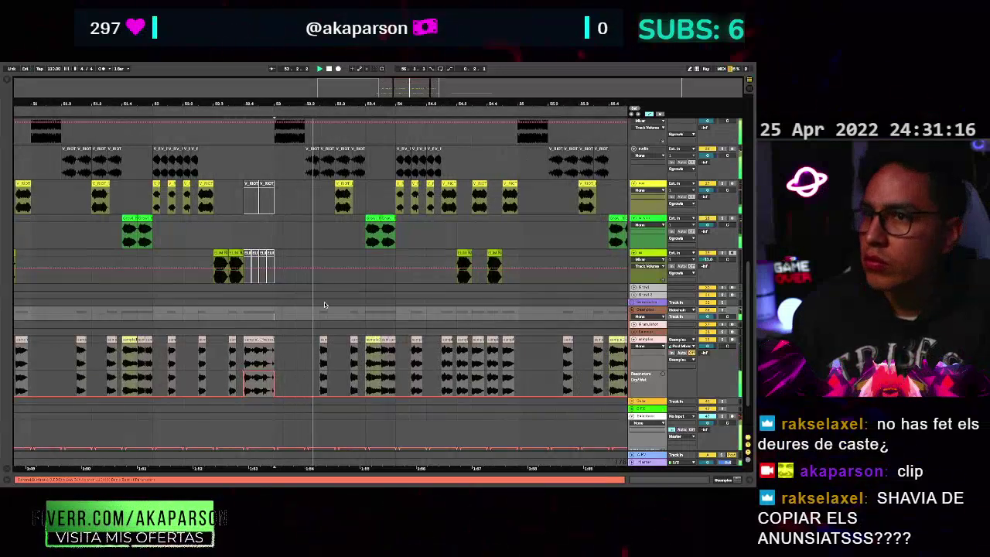
{"action": "scroll", "coordinate": [326, 317], "scroll_direction": "up", "scroll_amount": 2}
{"action": "key", "text": "space"}
{"action": "scroll", "coordinate": [326, 327], "scroll_direction": "up", "scroll_amount": 1}
Hide the automation and copy the first two short growl clips from bar 54 over the longer clip at 53.2 on the audio track.
{"action": "key", "text": "a"}
{"action": "left_click", "coordinate": [293, 207]}
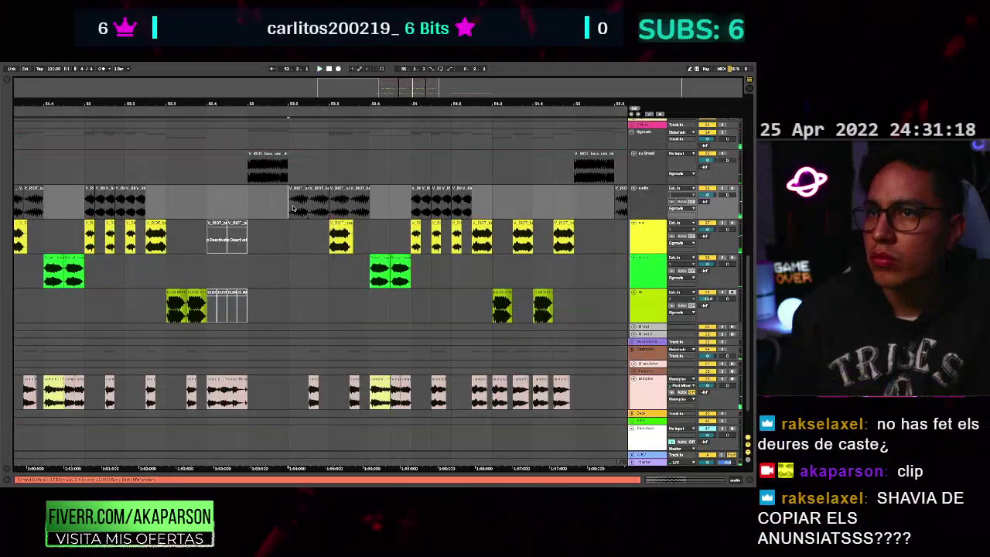
{"action": "scroll", "coordinate": [312, 228], "scroll_direction": "up", "scroll_amount": 2}
{"action": "left_click", "coordinate": [454, 189]}
{"action": "left_click", "coordinate": [468, 189], "text": "shift"}
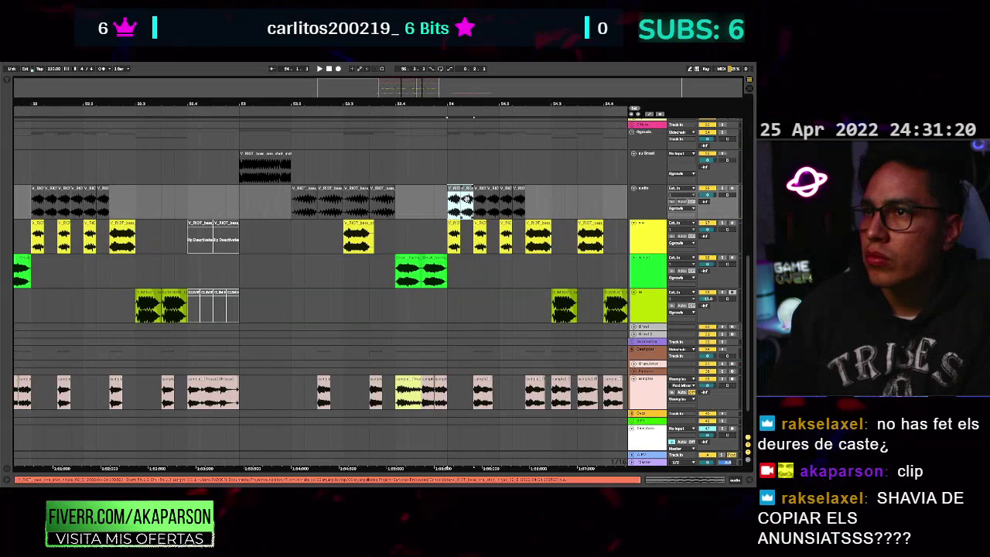
{"action": "left_click_drag", "start_coordinate": [469, 189], "coordinate": [315, 203]}
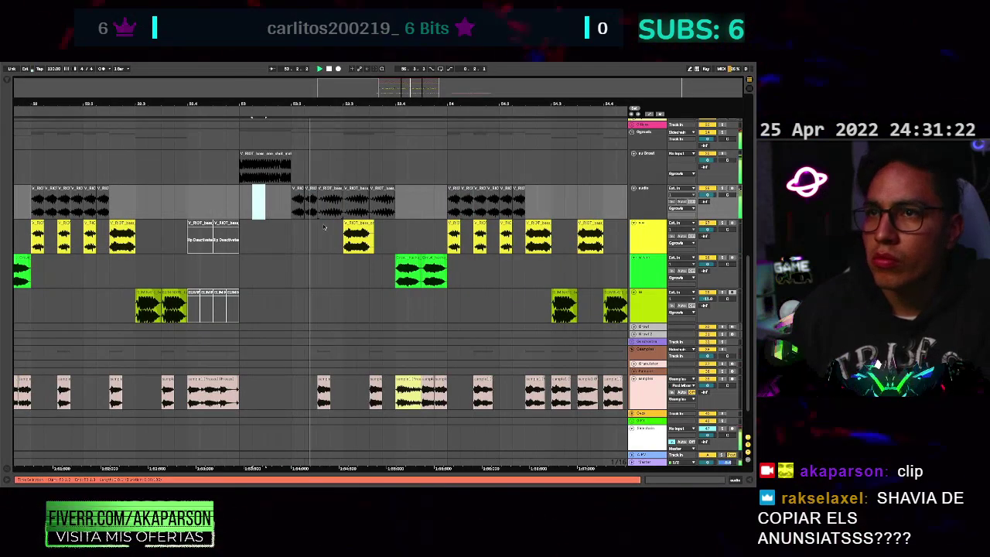
Play the second phrase from just after bar 53 to hear the edited growl pattern on the audio track.
{"action": "scroll", "coordinate": [262, 205], "scroll_direction": "down", "scroll_amount": 1}
{"action": "scroll", "coordinate": [406, 195], "scroll_direction": "down", "scroll_amount": 2}
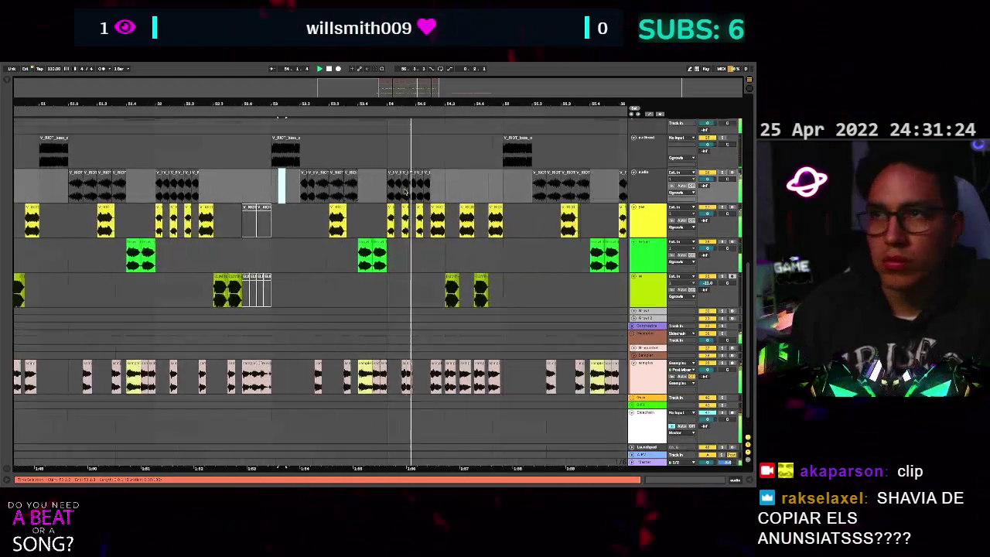
{"action": "scroll", "coordinate": [410, 213], "scroll_direction": "up", "scroll_amount": 1}
{"action": "scroll", "coordinate": [335, 213], "scroll_direction": "up", "scroll_amount": 1}
{"action": "key", "text": "space"}
{"action": "key", "text": "space"}
{"action": "scroll", "coordinate": [354, 230], "scroll_direction": "down", "scroll_amount": 4}
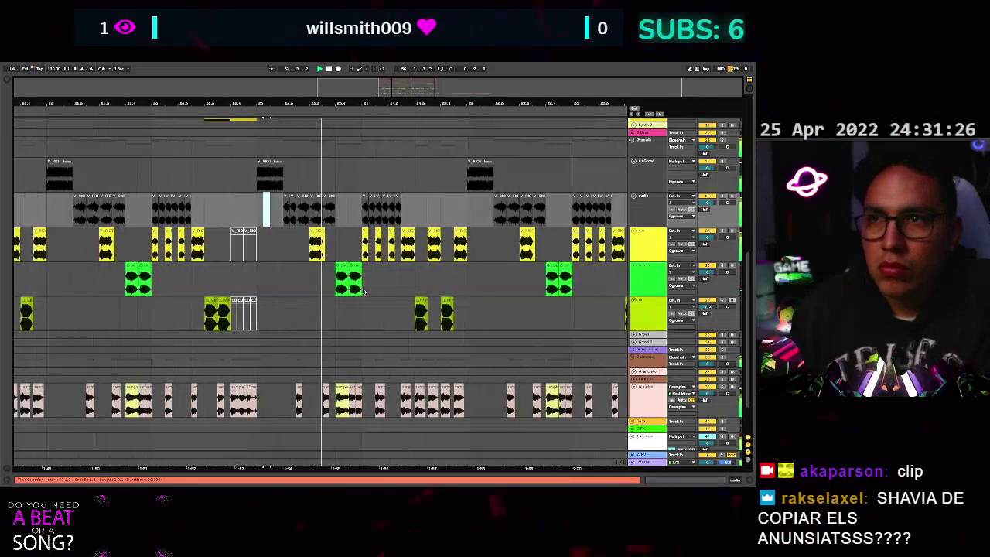
Consolidate the lime-green growl clip at 54.3, trim it to half its length and repeat it directly behind itself.
{"action": "scroll", "coordinate": [355, 351], "scroll_direction": "up", "scroll_amount": 4}
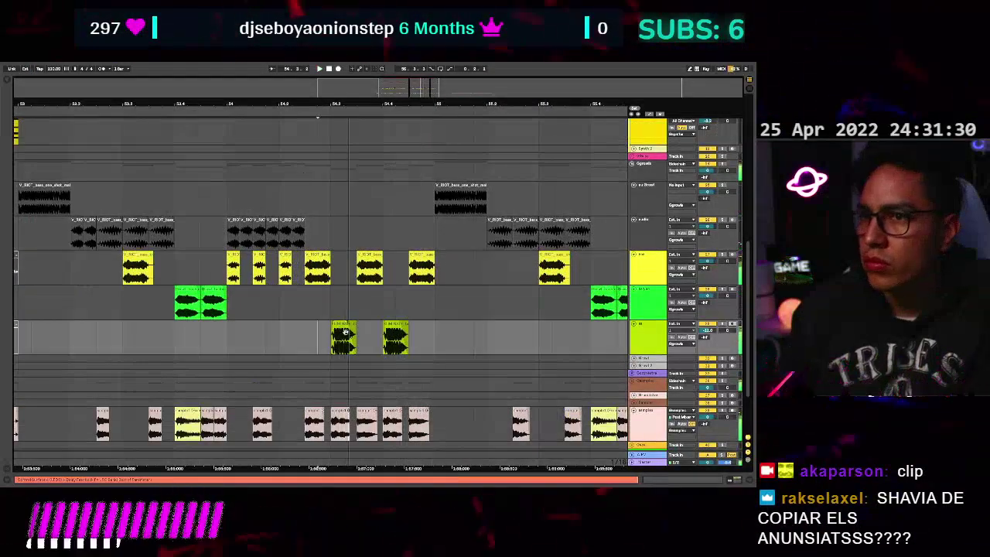
{"action": "key", "text": "ctrl+j"}
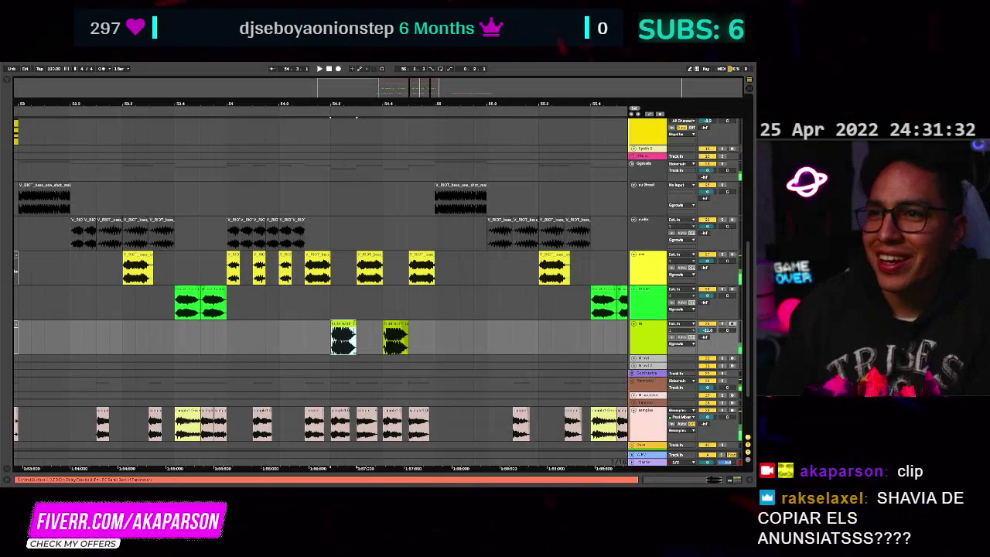
{"action": "left_click_drag", "start_coordinate": [355, 326], "coordinate": [343, 326]}
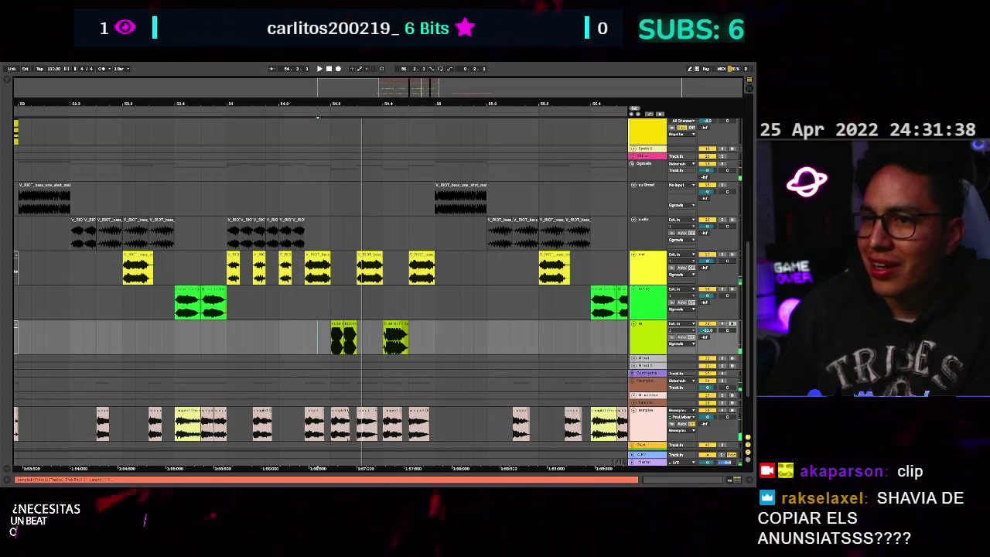
Shorten the sample clip at 54.3 on the samples track, repeat it up to the next sample clips, and play the new pattern.
{"action": "left_click", "coordinate": [349, 412]}
{"action": "left_click", "coordinate": [338, 413]}
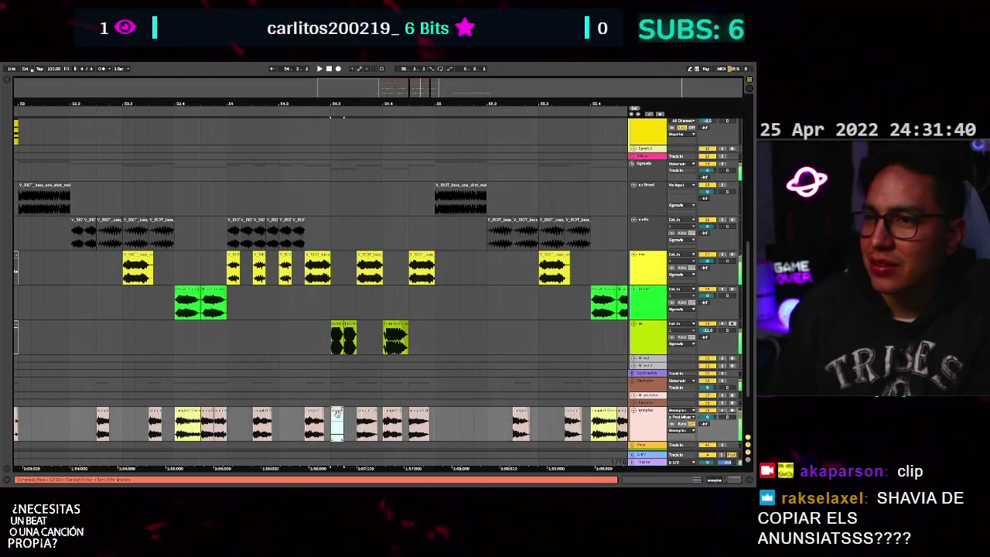
{"action": "left_click", "coordinate": [305, 381]}
{"action": "key", "text": "space"}
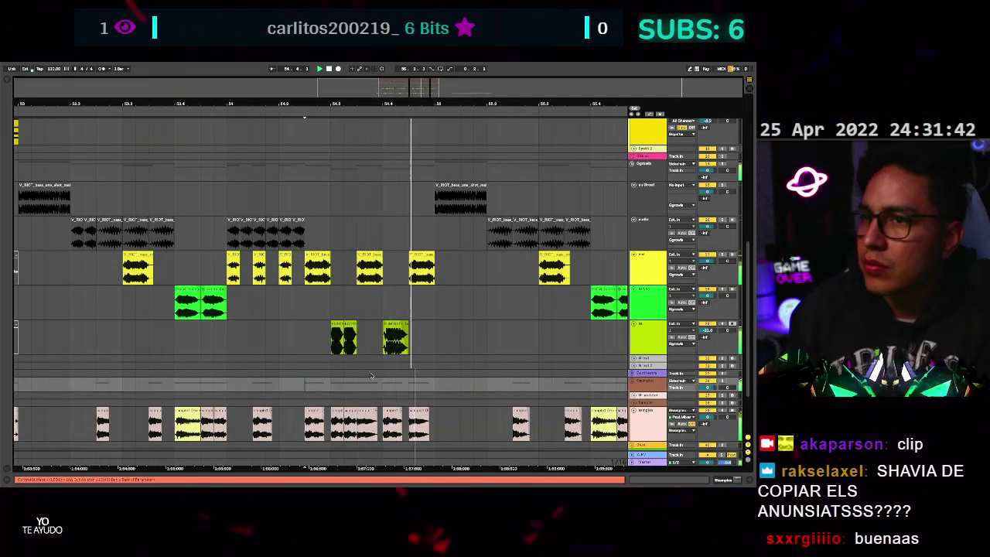
{"action": "key", "text": "space"}
{"action": "key", "text": "space"}
{"action": "scroll", "coordinate": [379, 379], "scroll_direction": "down", "scroll_amount": 5}
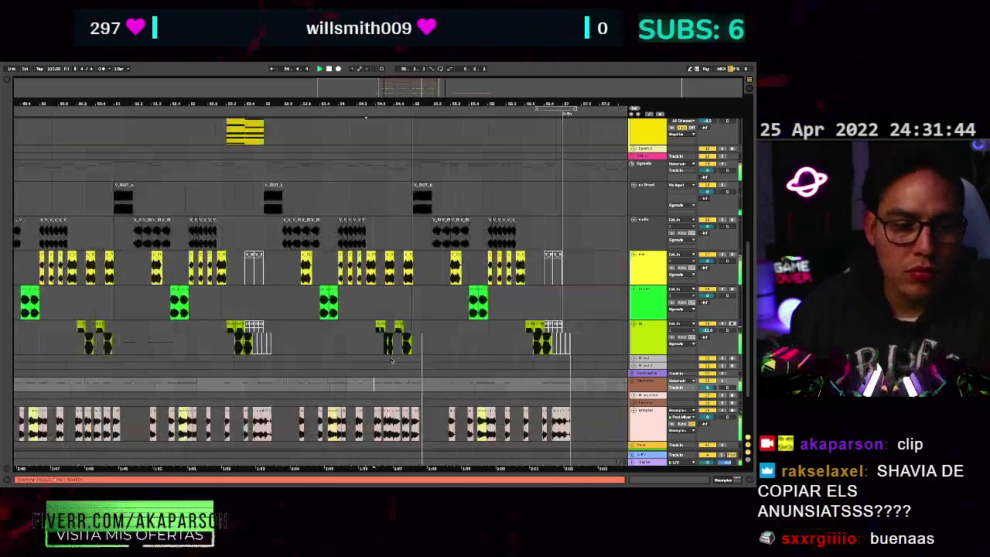
{"action": "key", "text": "space"}
Play the eight-bar drop from 48.4 through bar 57 to check the edited growl and sample patterns.
{"action": "scroll", "coordinate": [421, 348], "scroll_direction": "up", "scroll_amount": 3}
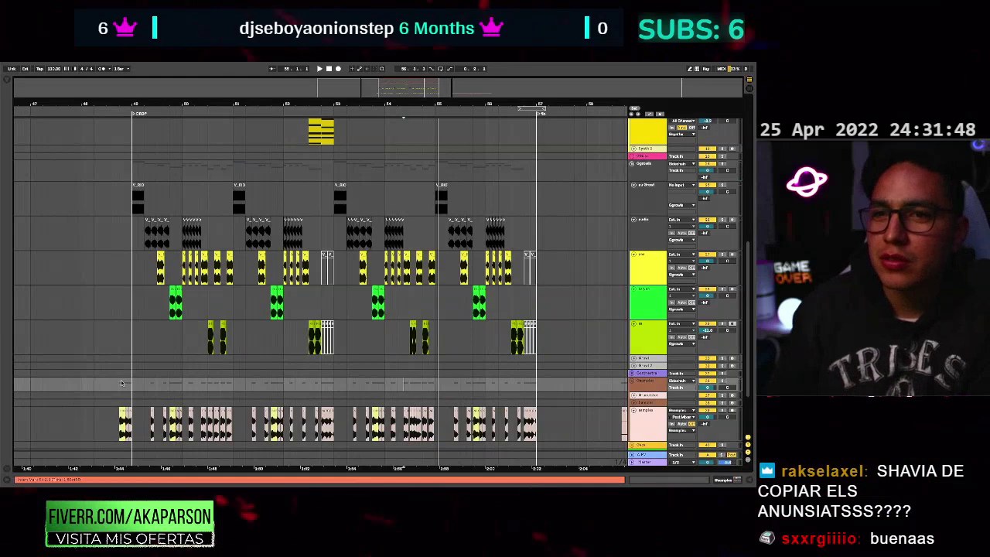
{"action": "scroll", "coordinate": [136, 385], "scroll_direction": "up", "scroll_amount": 4}
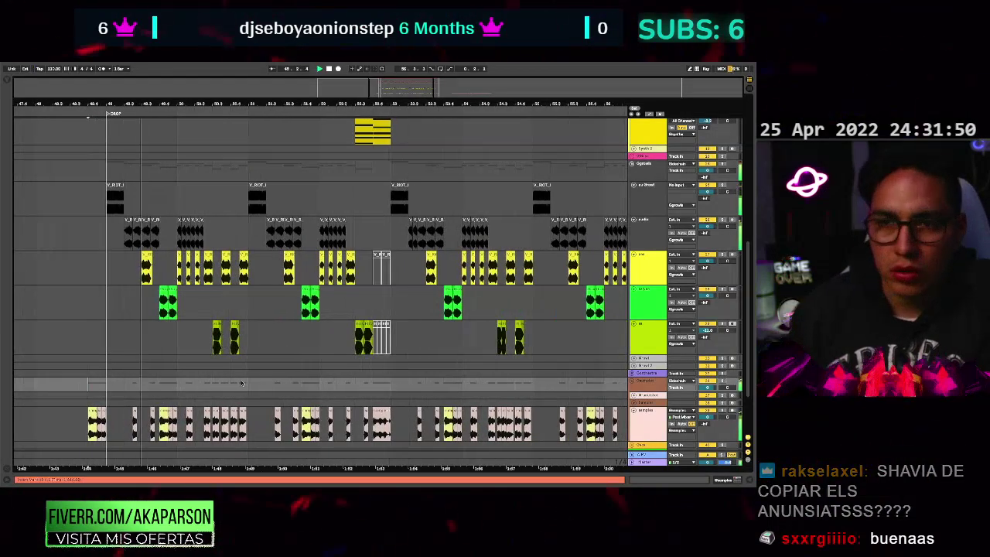
{"action": "scroll", "coordinate": [247, 383], "scroll_direction": "down", "scroll_amount": 2}
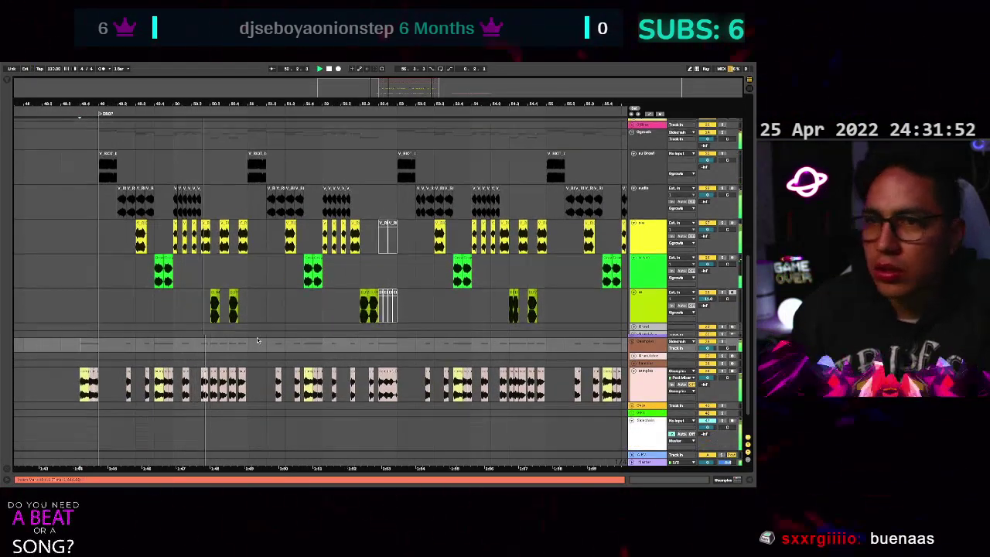
{"action": "scroll", "coordinate": [281, 345], "scroll_direction": "up", "scroll_amount": 2}
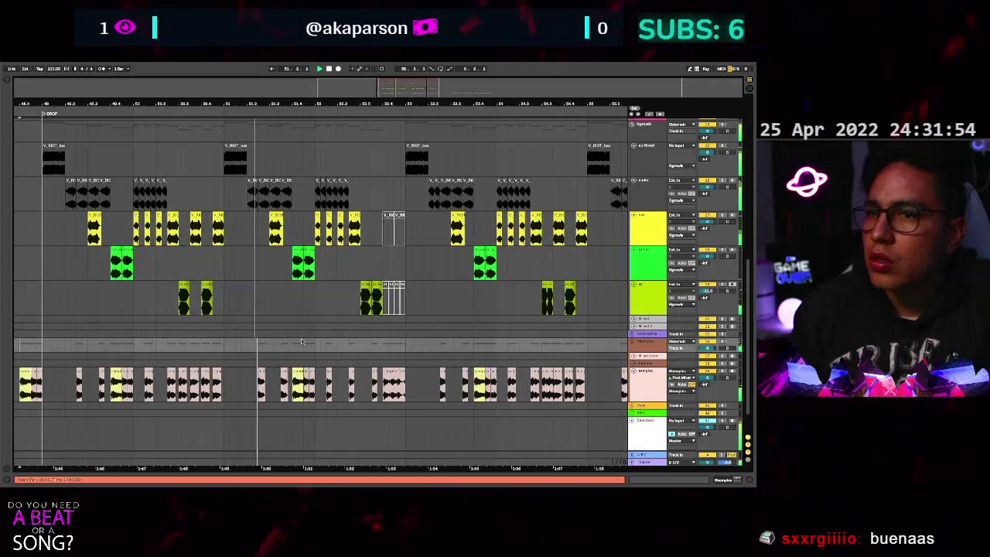
{"action": "scroll", "coordinate": [300, 342], "scroll_direction": "down", "scroll_amount": 3}
{"action": "scroll", "coordinate": [348, 379], "scroll_direction": "down", "scroll_amount": 2}
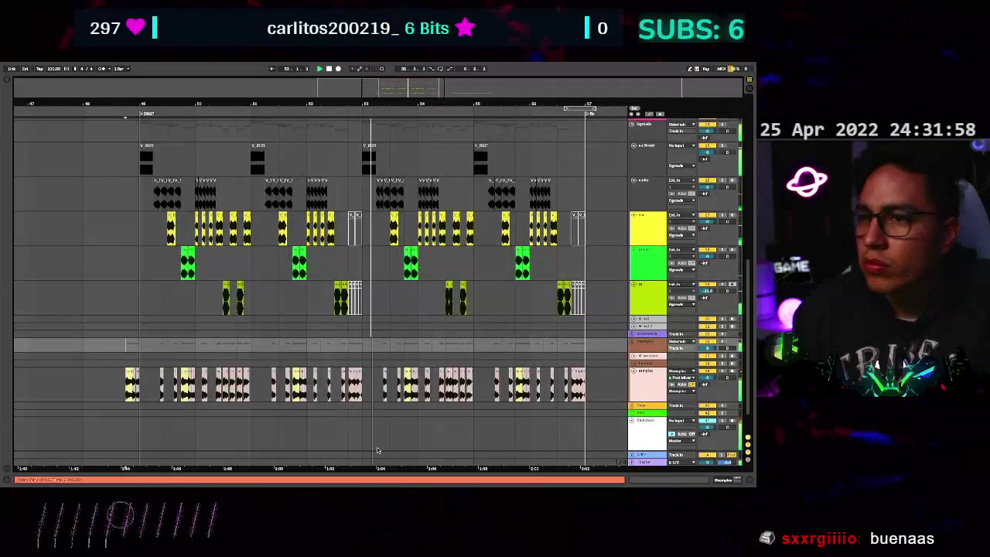
{"action": "scroll", "coordinate": [425, 354], "scroll_direction": "up", "scroll_amount": 3}
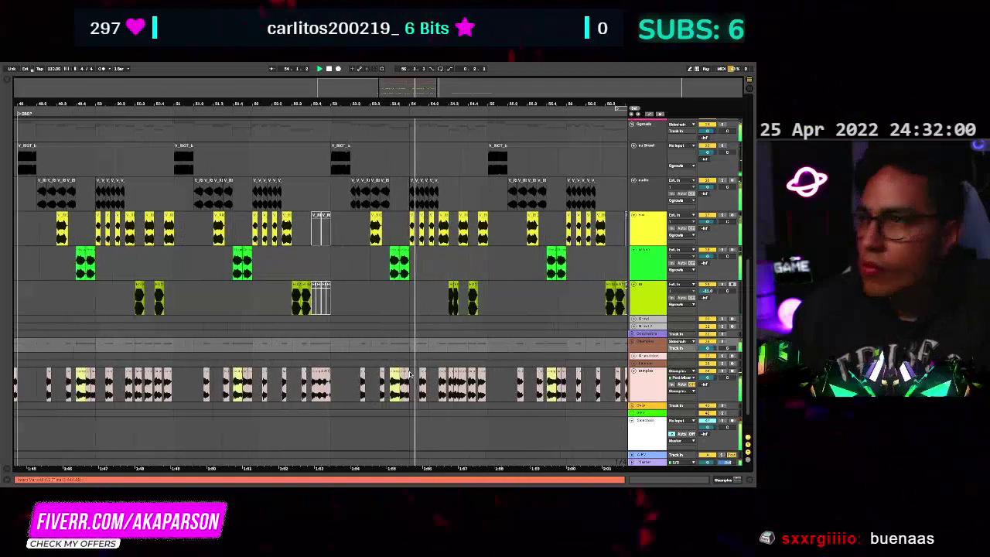
{"action": "scroll", "coordinate": [424, 353], "scroll_direction": "up", "scroll_amount": 2}
{"action": "scroll", "coordinate": [433, 353], "scroll_direction": "up", "scroll_amount": 3}
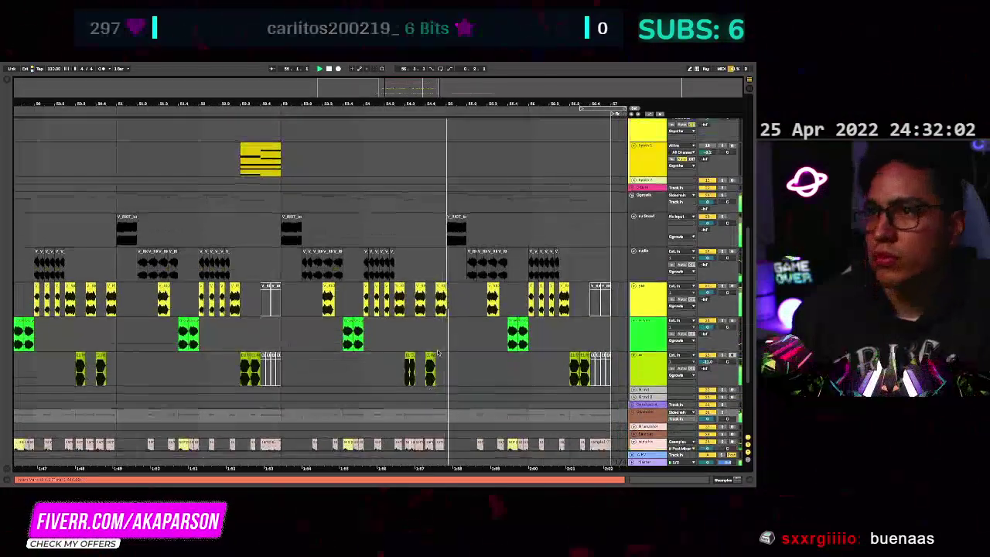
{"action": "scroll", "coordinate": [437, 352], "scroll_direction": "down", "scroll_amount": 5}
{"action": "scroll", "coordinate": [449, 347], "scroll_direction": "up", "scroll_amount": 3}
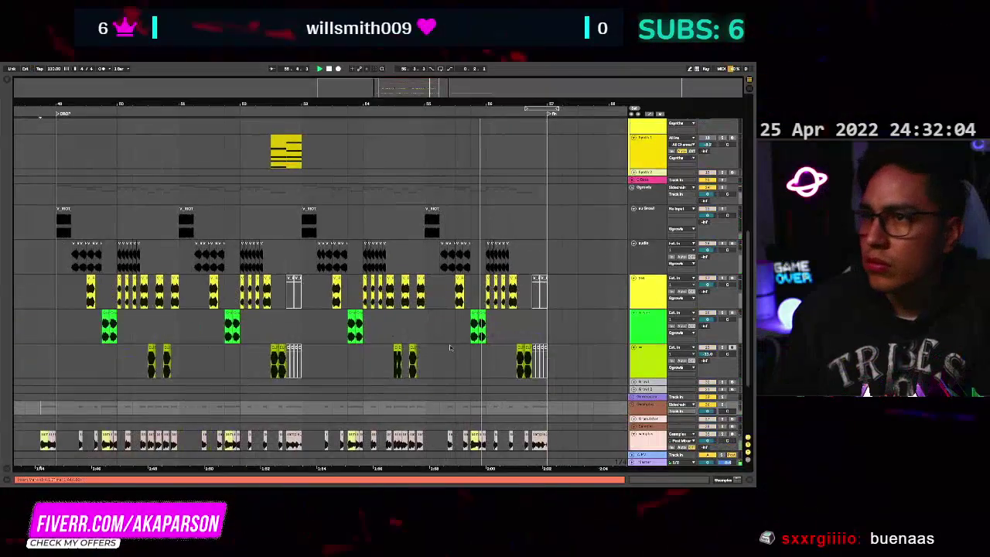
{"action": "scroll", "coordinate": [462, 359], "scroll_direction": "down", "scroll_amount": 3}
{"action": "scroll", "coordinate": [445, 344], "scroll_direction": "up", "scroll_amount": 2}
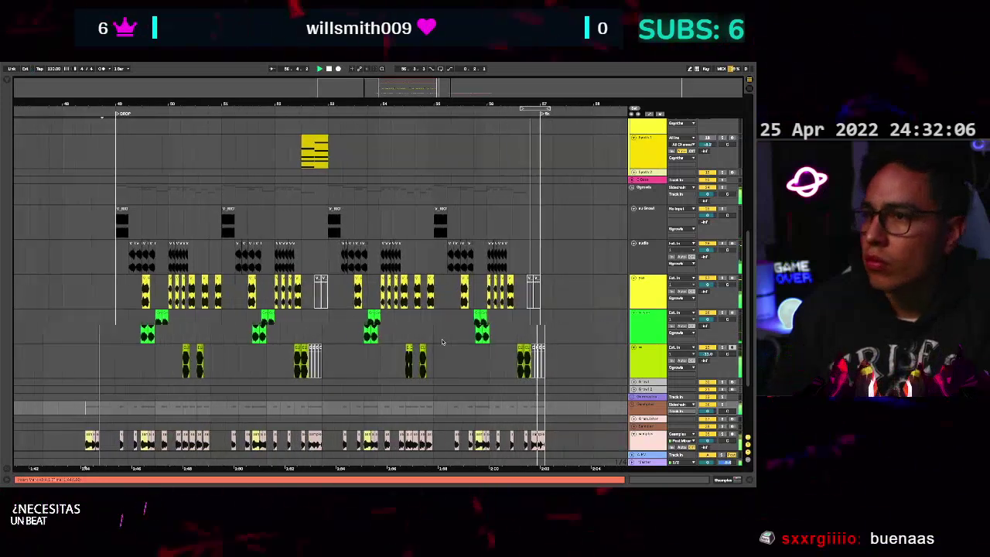
{"action": "key", "text": "space"}
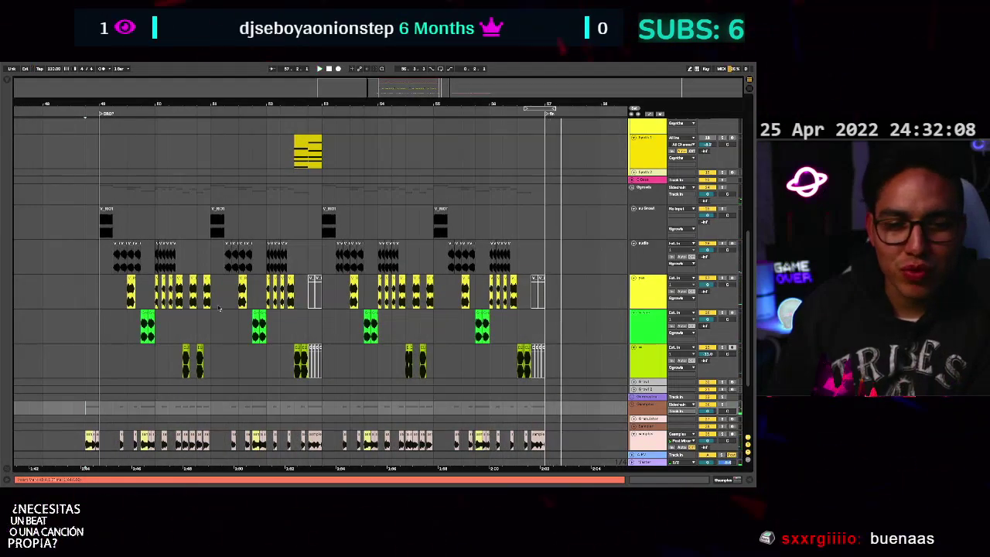
Play part of the build-up before the DROP marker, starting around bar 45.
{"action": "left_click_drag", "start_coordinate": [83, 270], "coordinate": [154, 279]}
{"action": "left_click", "coordinate": [155, 278]}
{"action": "scroll", "coordinate": [185, 283], "scroll_direction": "down", "scroll_amount": 3}
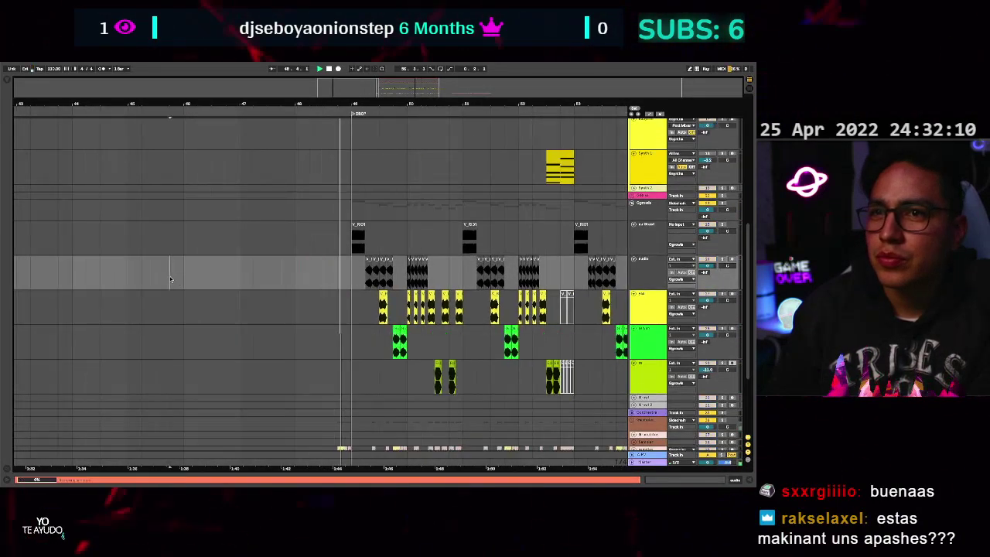
{"action": "scroll", "coordinate": [216, 287], "scroll_direction": "down", "scroll_amount": 3}
{"action": "scroll", "coordinate": [232, 290], "scroll_direction": "left", "scroll_amount": 2}
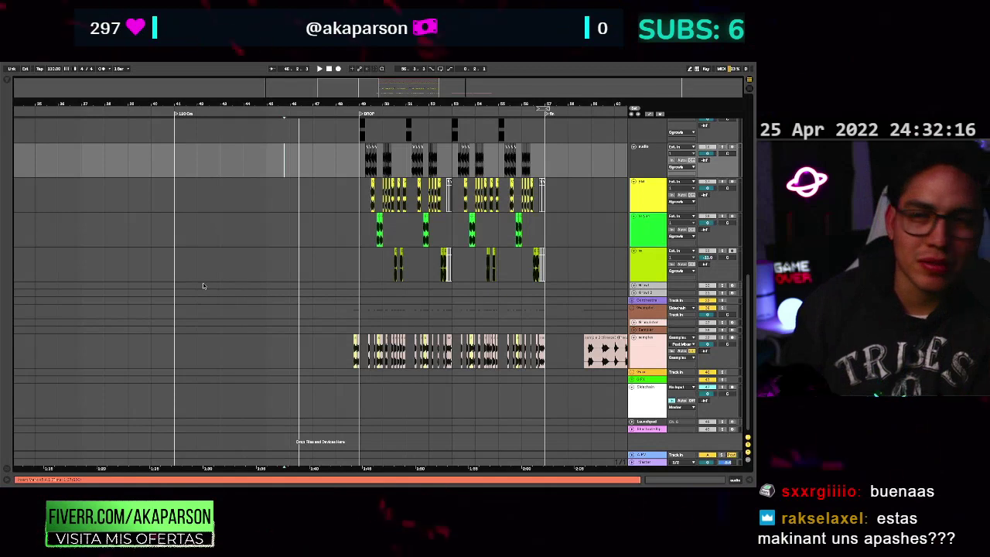
Search the sample browser for "apa" and look through the Apashe snare roll, SFX rise, downshifter and closed hi-hat samples.
{"action": "key", "text": "ctrl+alt+b"}
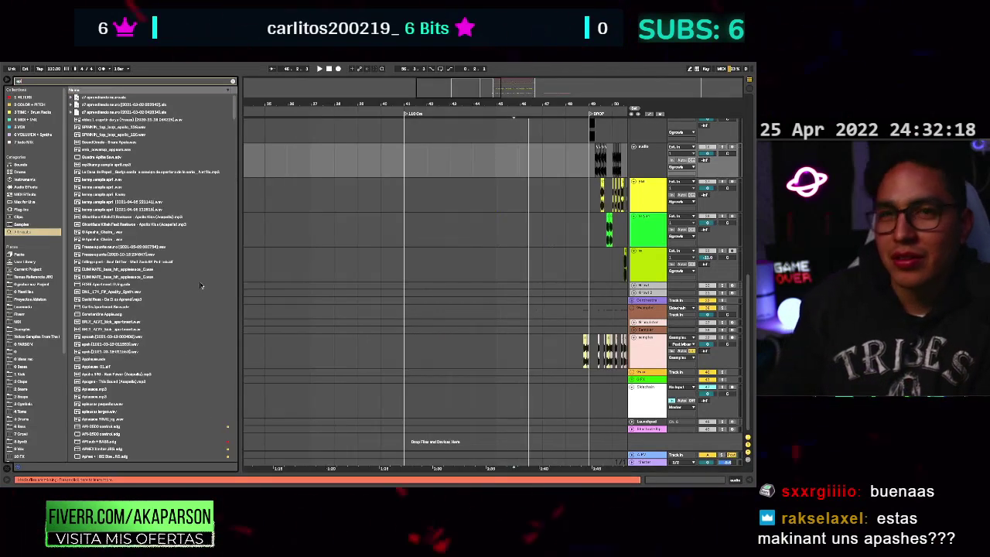
{"action": "type", "text": "apa"}
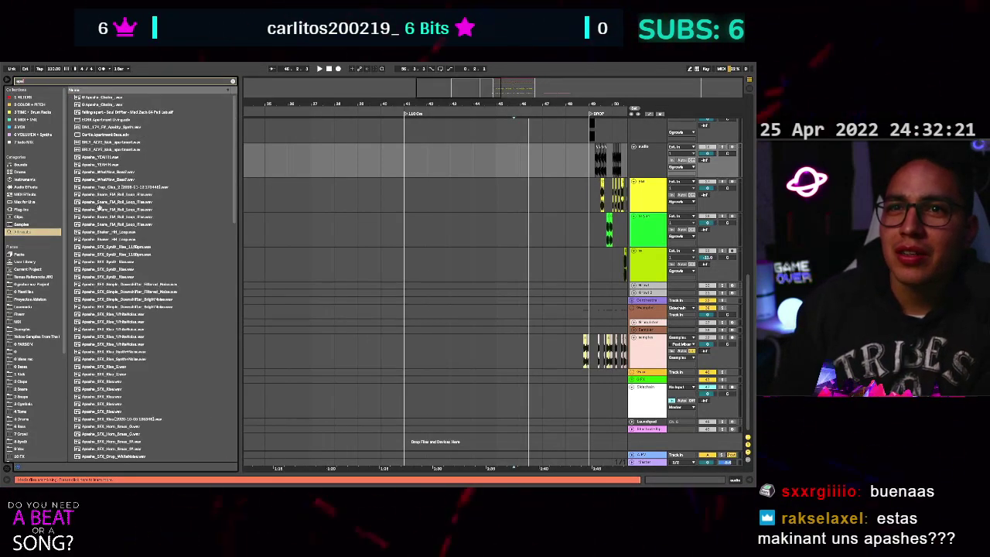
{"action": "left_click", "coordinate": [94, 210]}
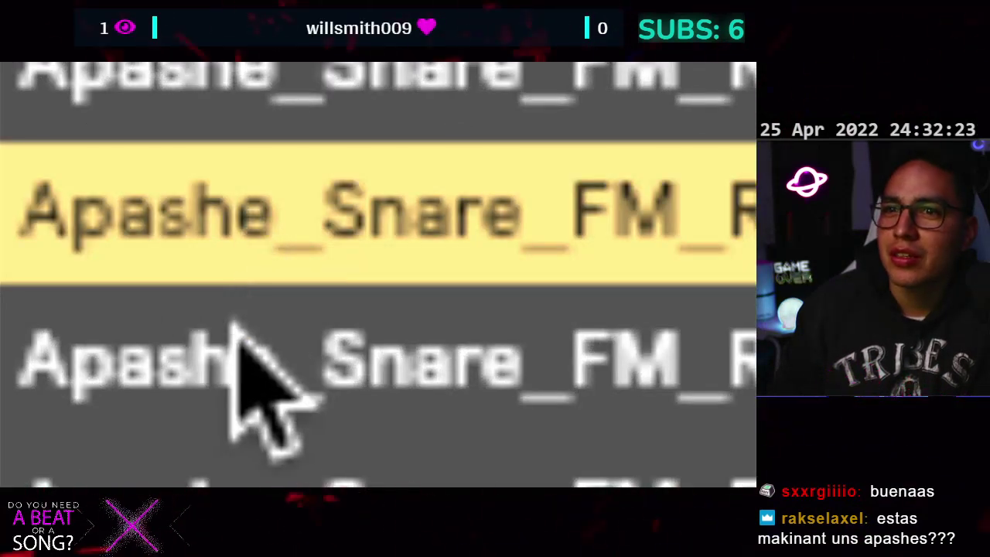
{"action": "left_click", "coordinate": [226, 352]}
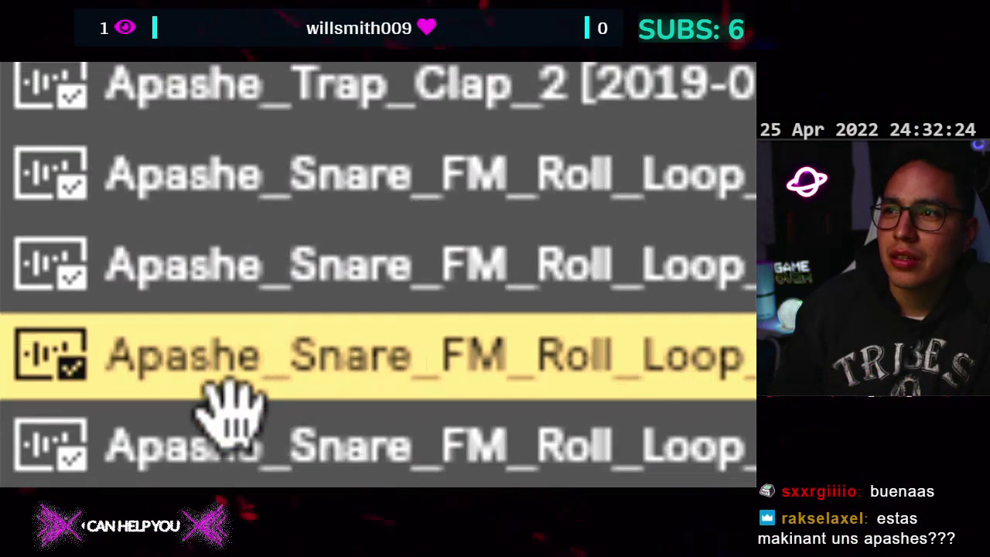
{"action": "left_click", "coordinate": [237, 452]}
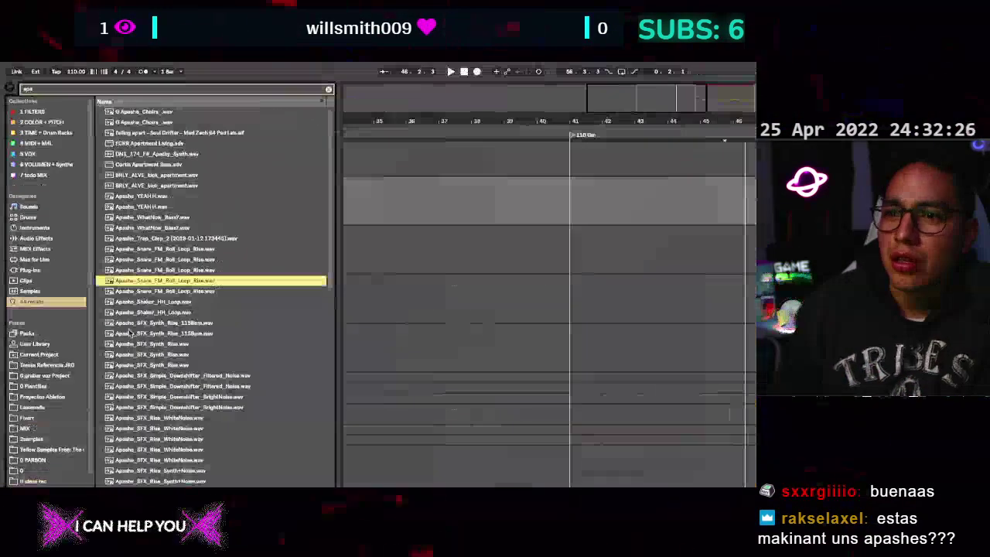
{"action": "left_click", "coordinate": [126, 376]}
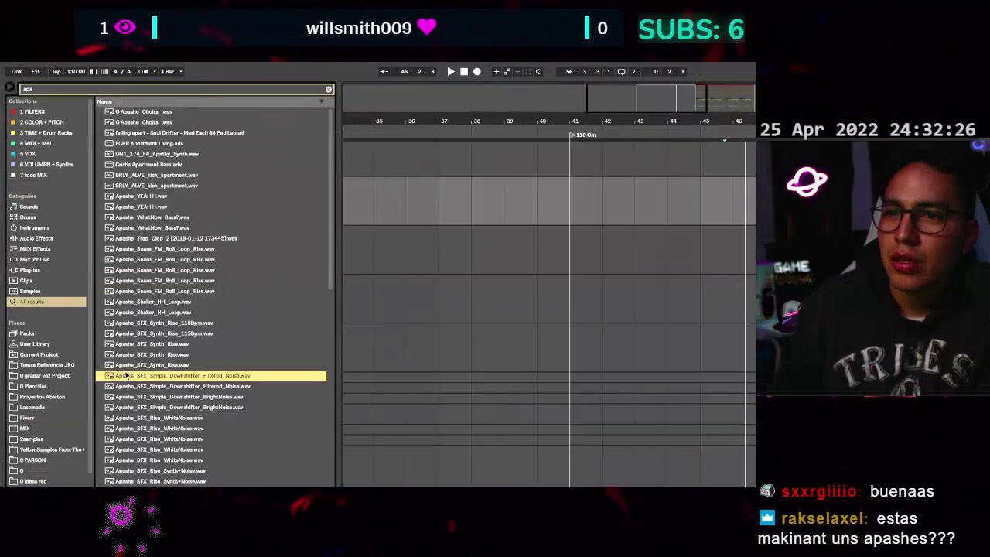
{"action": "left_click", "coordinate": [99, 310]}
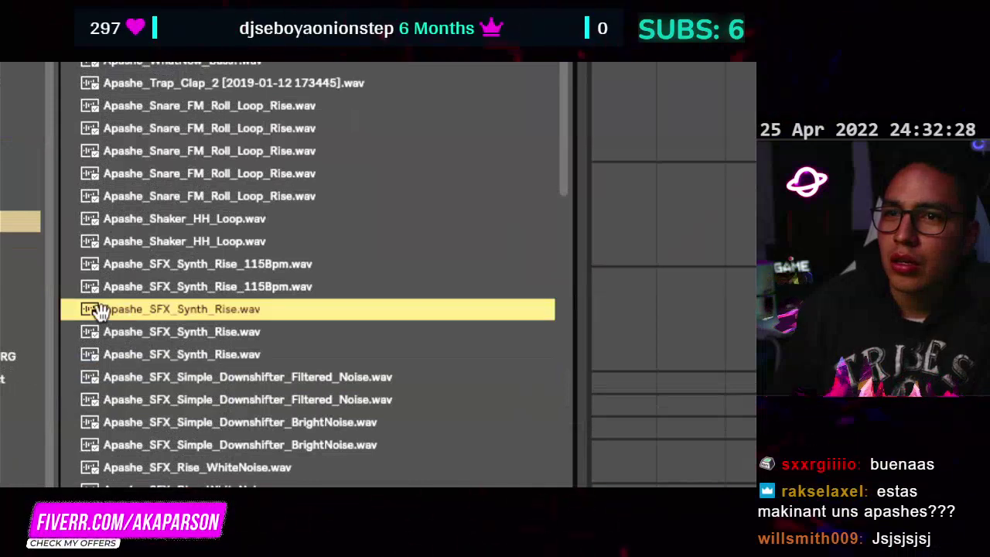
{"action": "left_click", "coordinate": [134, 333]}
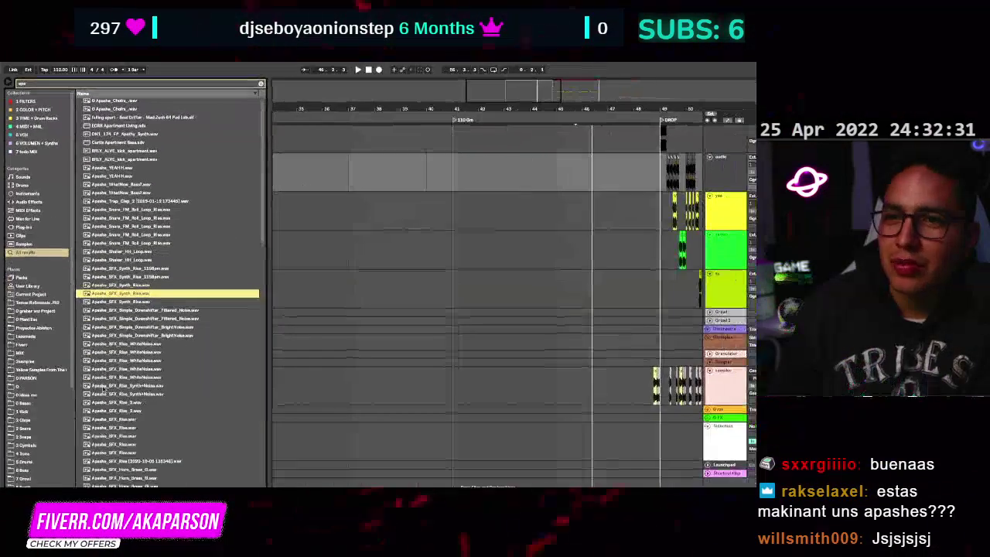
{"action": "left_click", "coordinate": [109, 410]}
{"action": "scroll", "coordinate": [108, 411], "scroll_direction": "down", "scroll_amount": 10}
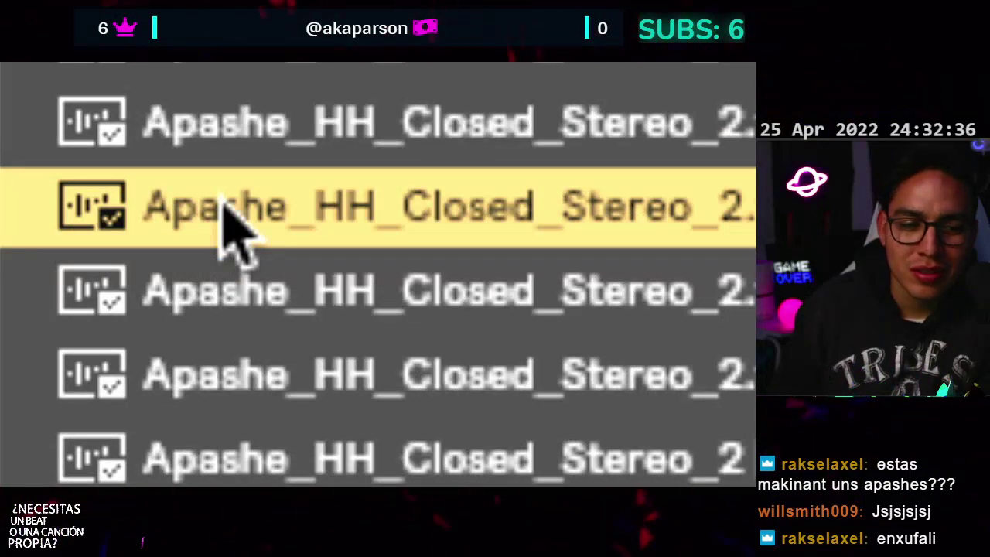
{"action": "left_click", "coordinate": [223, 261]}
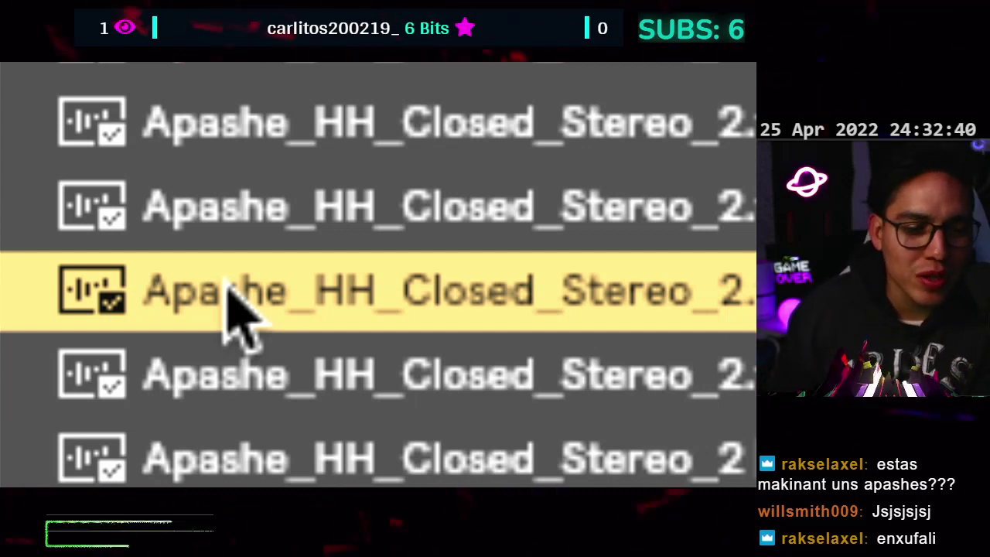
{"action": "left_click", "coordinate": [226, 342]}
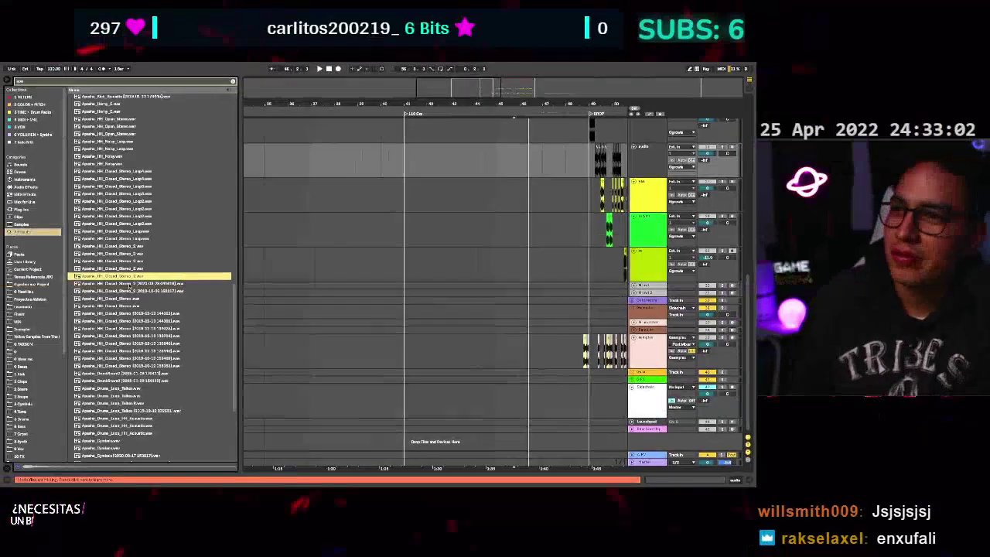
Play the drop from the DROP marker at bar 49 with the browser hidden and review both phrases.
{"action": "left_click", "coordinate": [582, 253]}
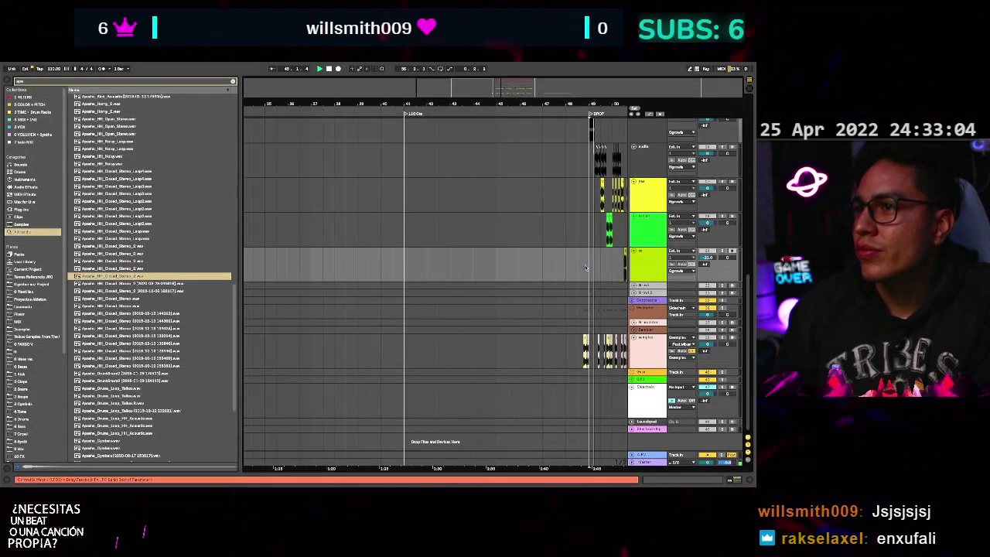
{"action": "scroll", "coordinate": [580, 268], "scroll_direction": "up", "scroll_amount": 6}
{"action": "scroll", "coordinate": [495, 291], "scroll_direction": "right", "scroll_amount": 4}
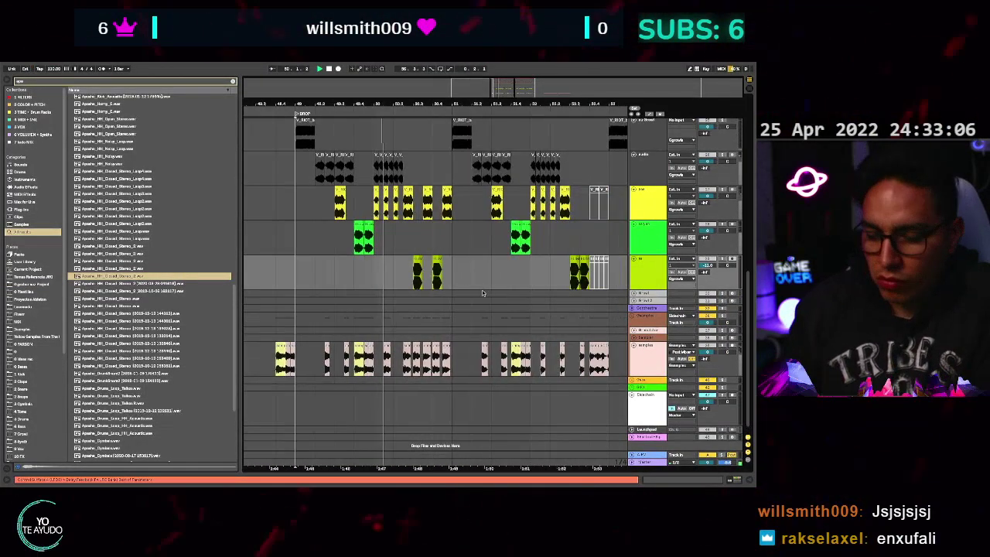
{"action": "key", "text": "ctrl+alt+b"}
{"action": "scroll", "coordinate": [212, 326], "scroll_direction": "down", "scroll_amount": 3}
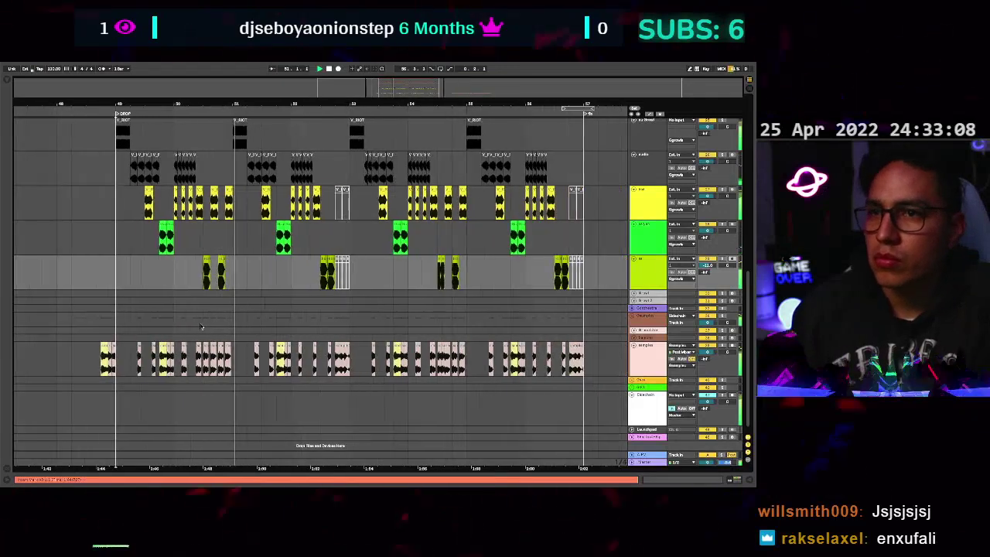
{"action": "scroll", "coordinate": [184, 320], "scroll_direction": "up", "scroll_amount": 1}
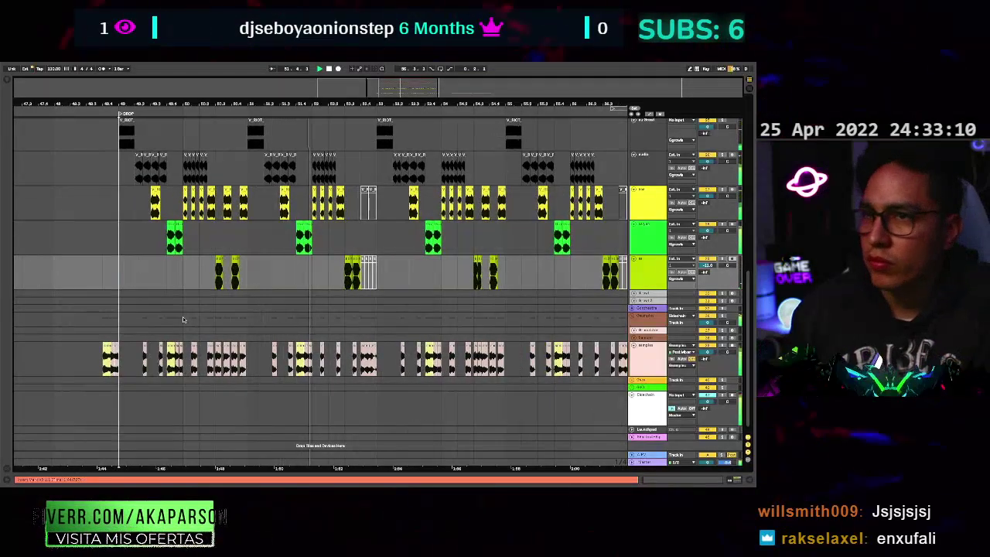
{"action": "scroll", "coordinate": [300, 343], "scroll_direction": "down", "scroll_amount": 3}
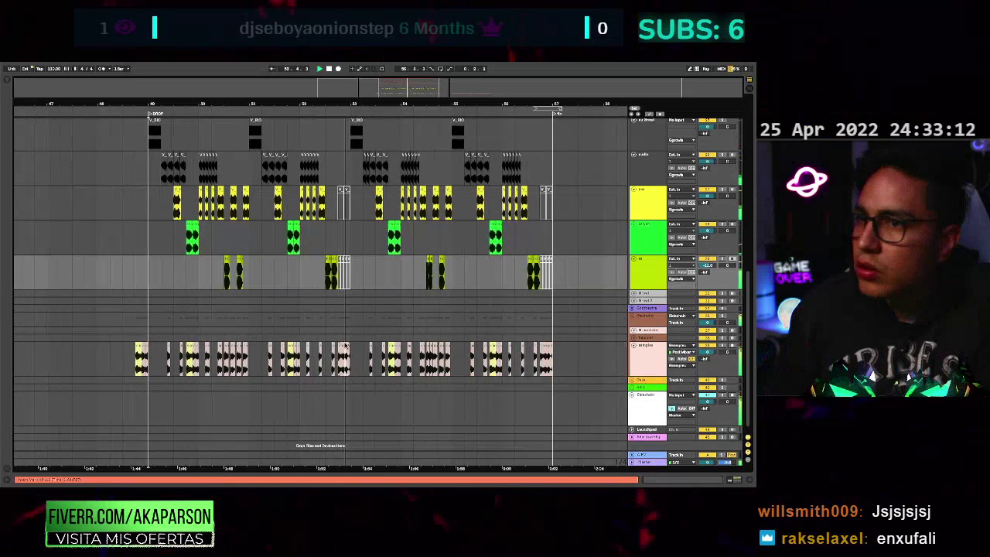
{"action": "scroll", "coordinate": [362, 325], "scroll_direction": "up", "scroll_amount": 5}
{"action": "scroll", "coordinate": [368, 333], "scroll_direction": "down", "scroll_amount": 5}
{"action": "scroll", "coordinate": [371, 338], "scroll_direction": "up", "scroll_amount": 1}
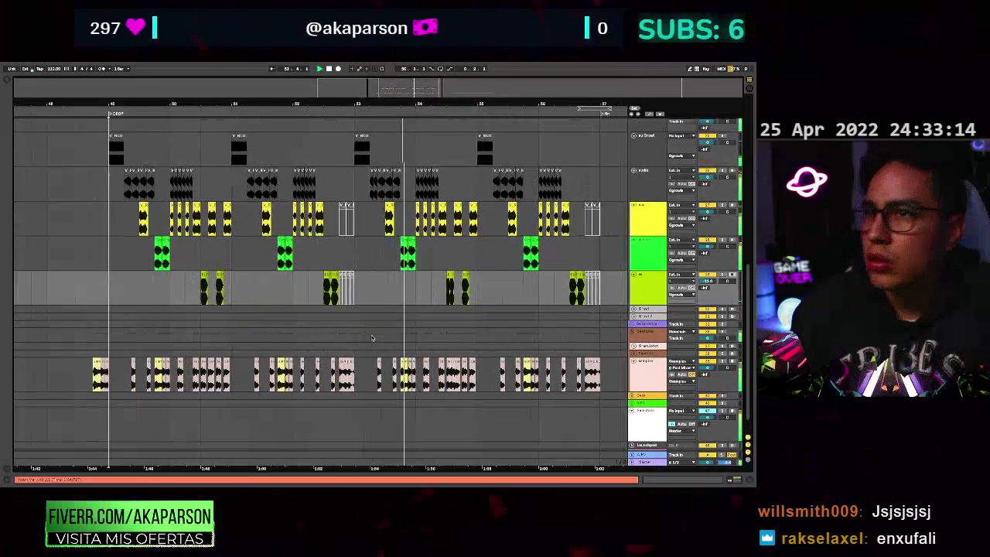
{"action": "scroll", "coordinate": [389, 327], "scroll_direction": "up", "scroll_amount": 1}
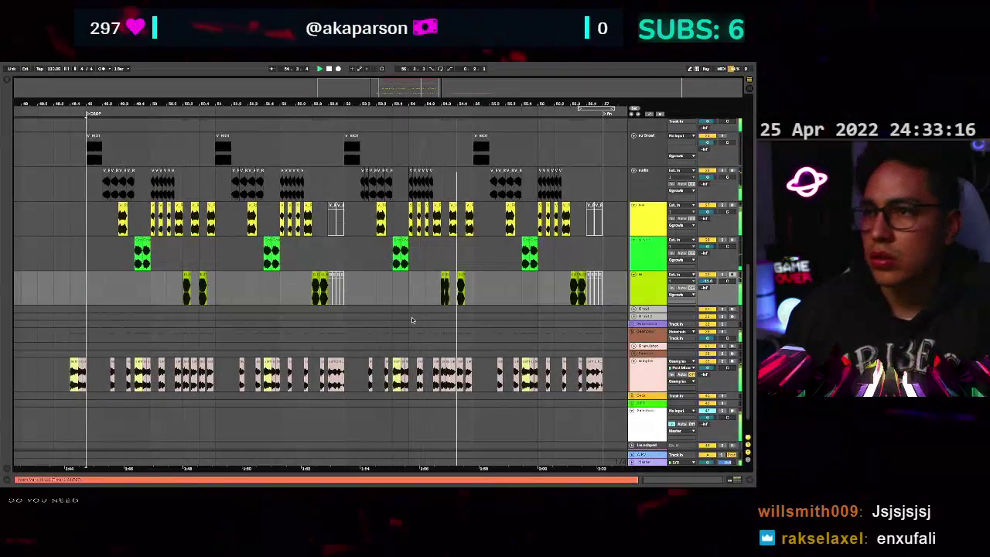
{"action": "scroll", "coordinate": [486, 330], "scroll_direction": "up", "scroll_amount": 3}
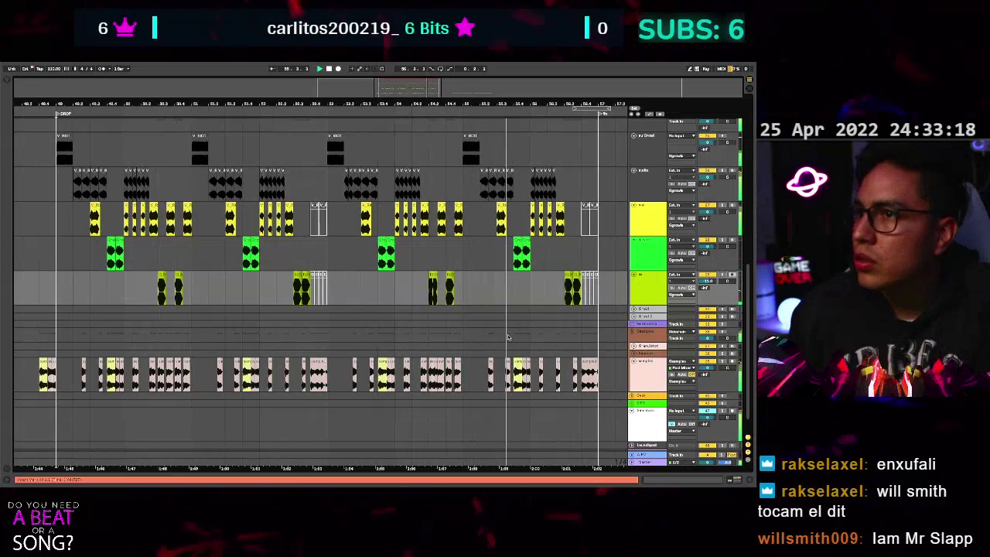
{"action": "scroll", "coordinate": [478, 338], "scroll_direction": "up", "scroll_amount": 6}
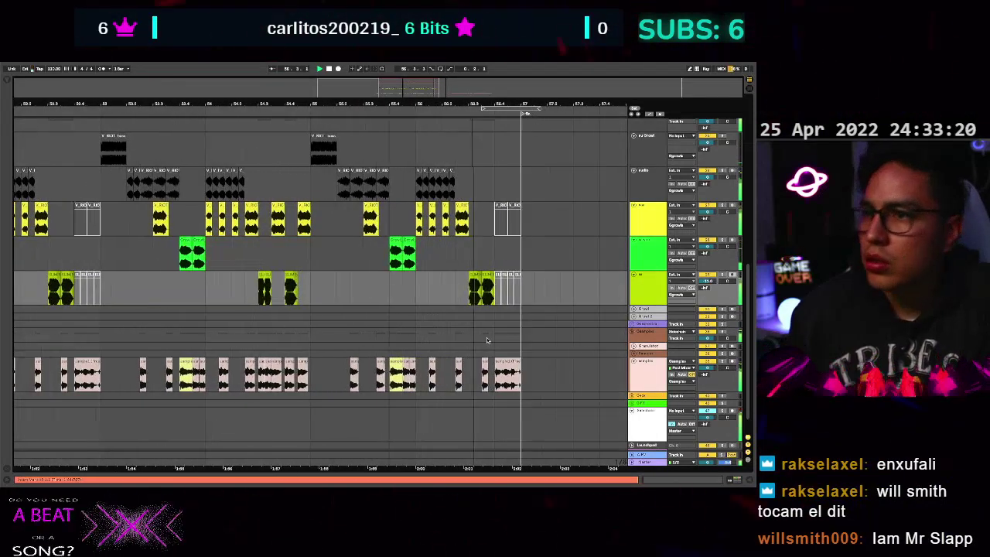
{"action": "scroll", "coordinate": [487, 340], "scroll_direction": "down", "scroll_amount": 10}
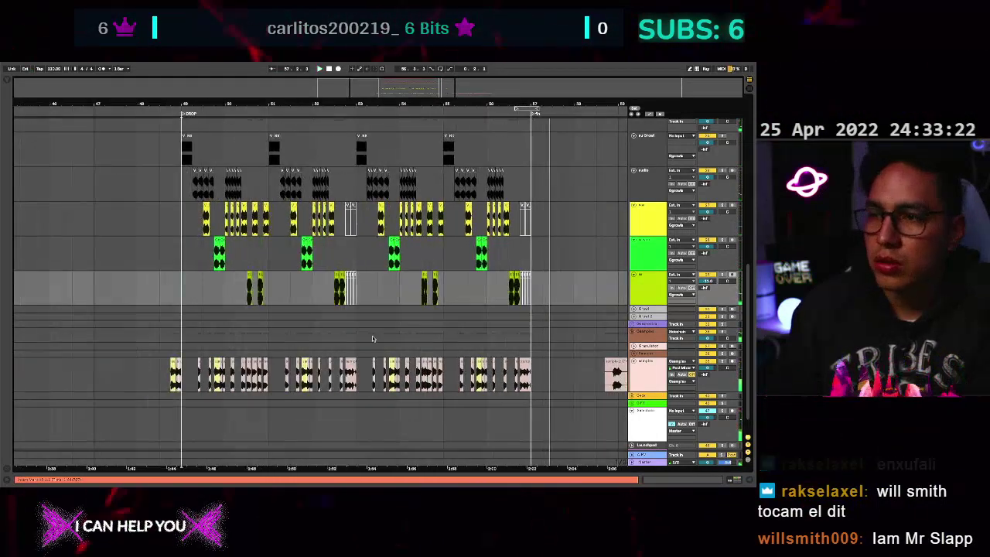
{"action": "scroll", "coordinate": [373, 338], "scroll_direction": "down", "scroll_amount": 1}
{"action": "scroll", "coordinate": [373, 338], "scroll_direction": "left", "scroll_amount": 4}
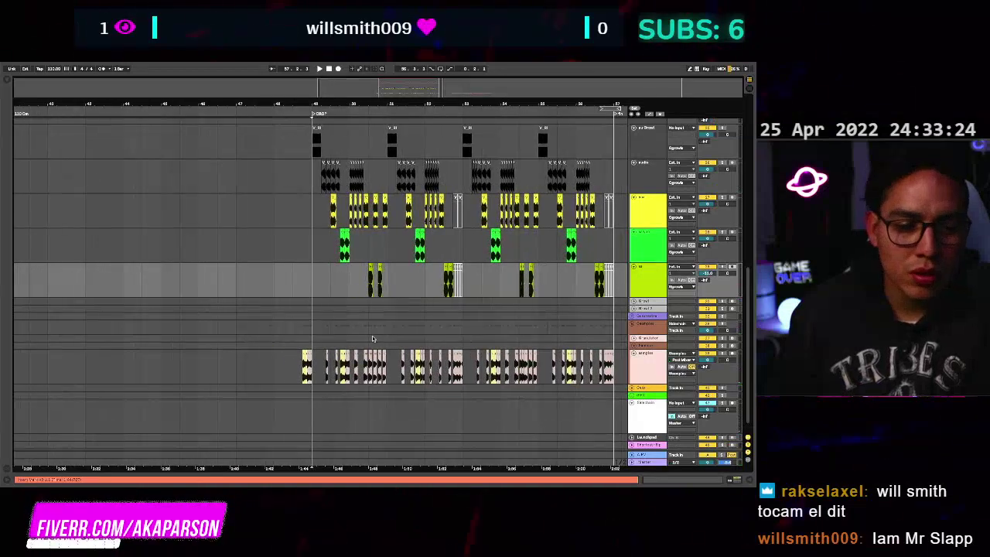
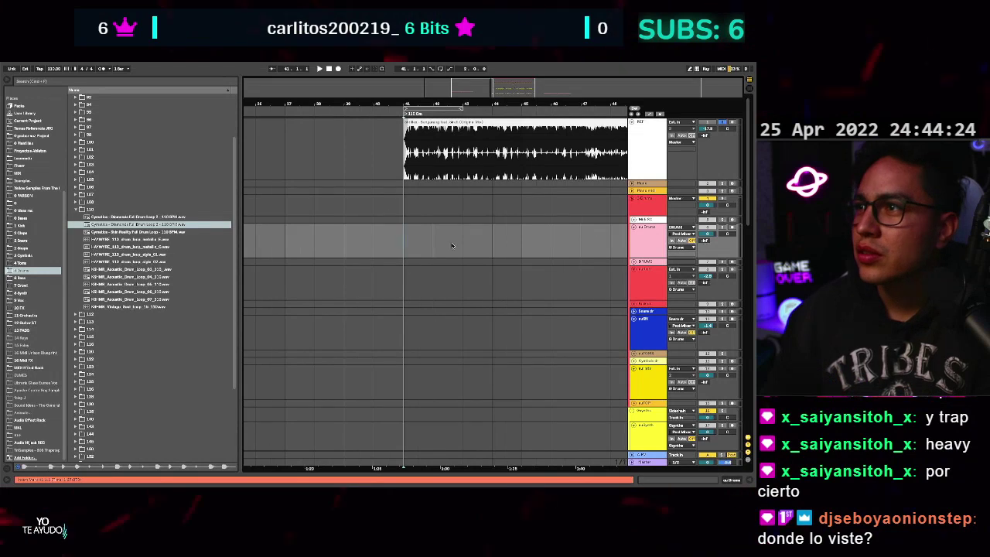
Audition the metallic and acoustic drum loops in the 110 folder as candidates for the section starting at bar 41.
{"action": "scroll", "coordinate": [452, 245], "scroll_direction": "right", "scroll_amount": 3}
{"action": "scroll", "coordinate": [452, 243], "scroll_direction": "down", "scroll_amount": 2}
{"action": "scroll", "coordinate": [450, 252], "scroll_direction": "right", "scroll_amount": 1}
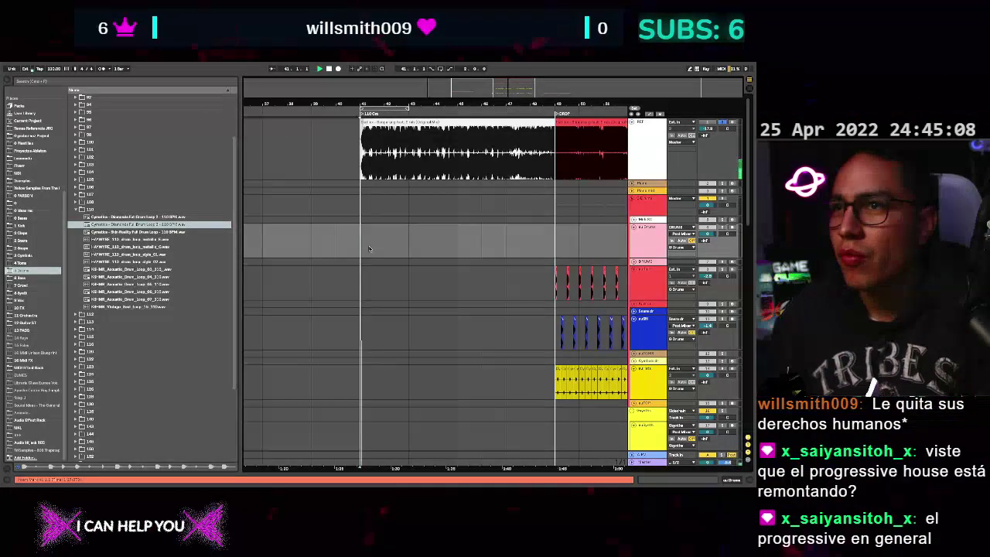
{"action": "scroll", "coordinate": [325, 232], "scroll_direction": "down", "scroll_amount": 10}
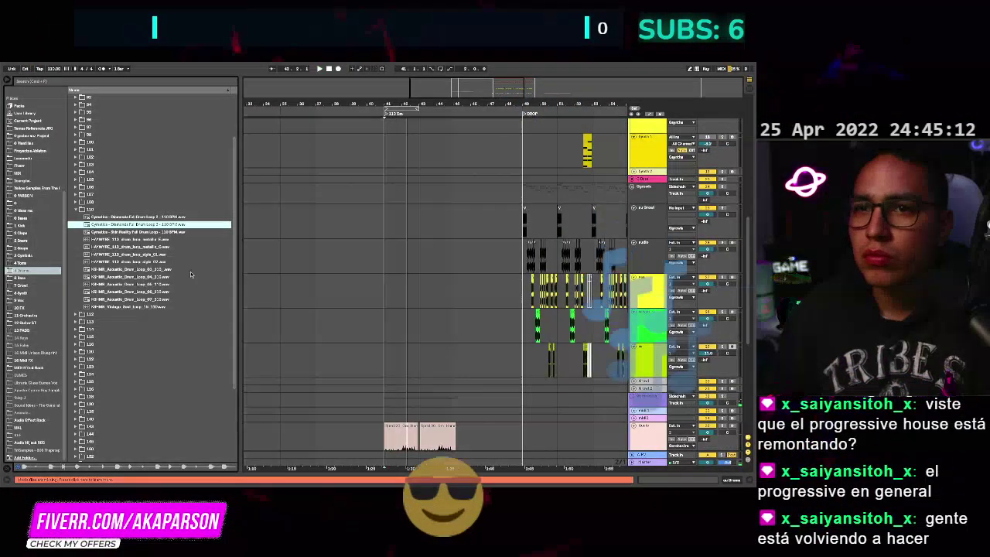
{"action": "left_click", "coordinate": [122, 239]}
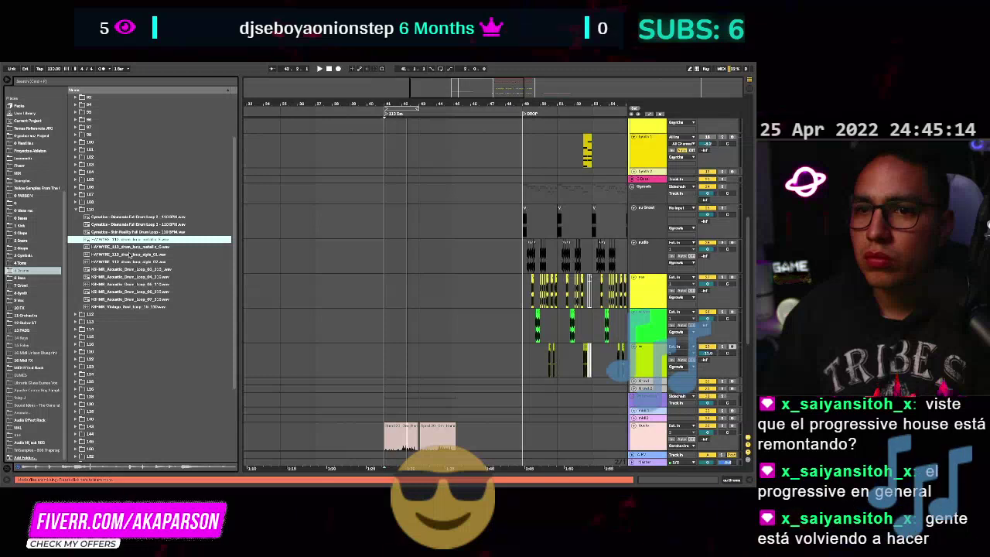
{"action": "scroll", "coordinate": [425, 299], "scroll_direction": "up", "scroll_amount": 3}
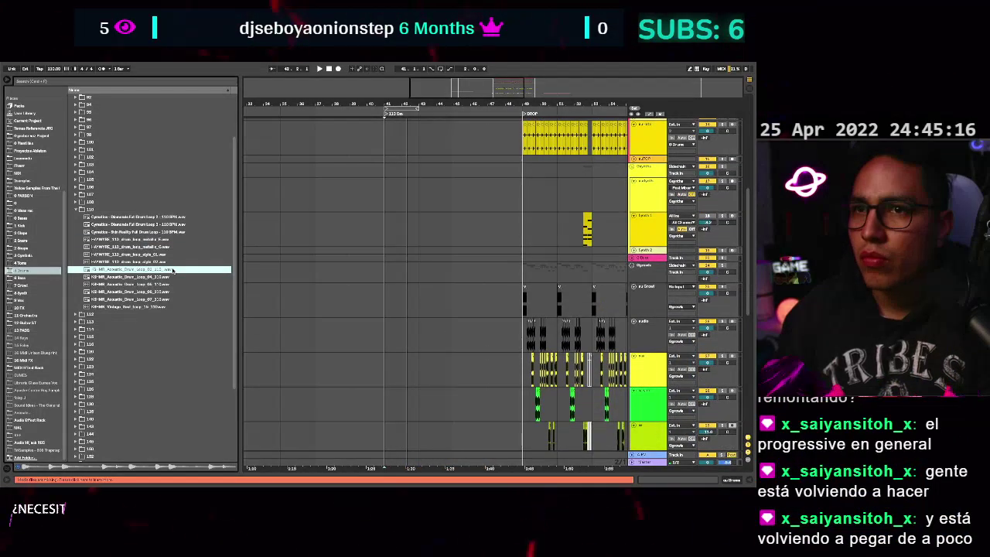
{"action": "key", "text": "Down"}
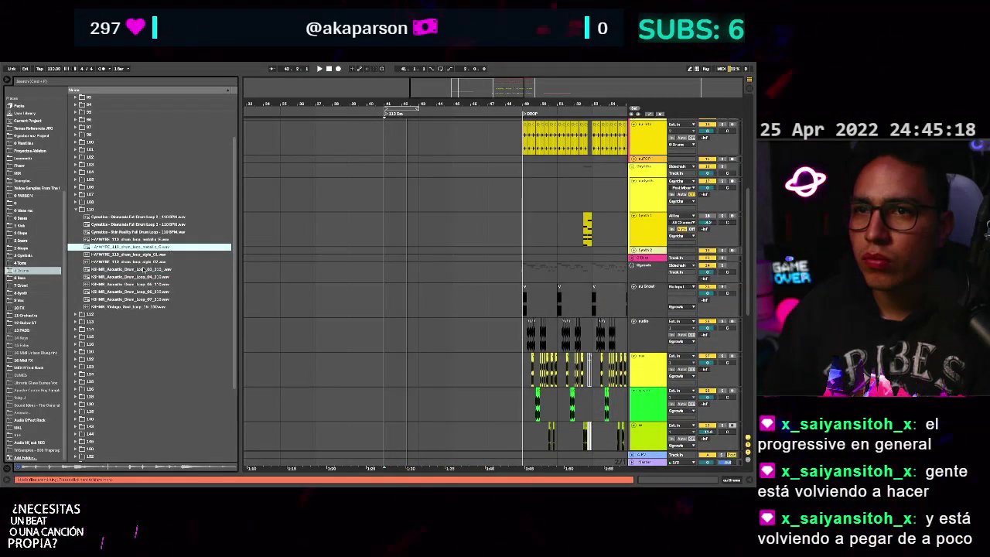
{"action": "left_click", "coordinate": [143, 269]}
{"action": "left_click", "coordinate": [154, 285]}
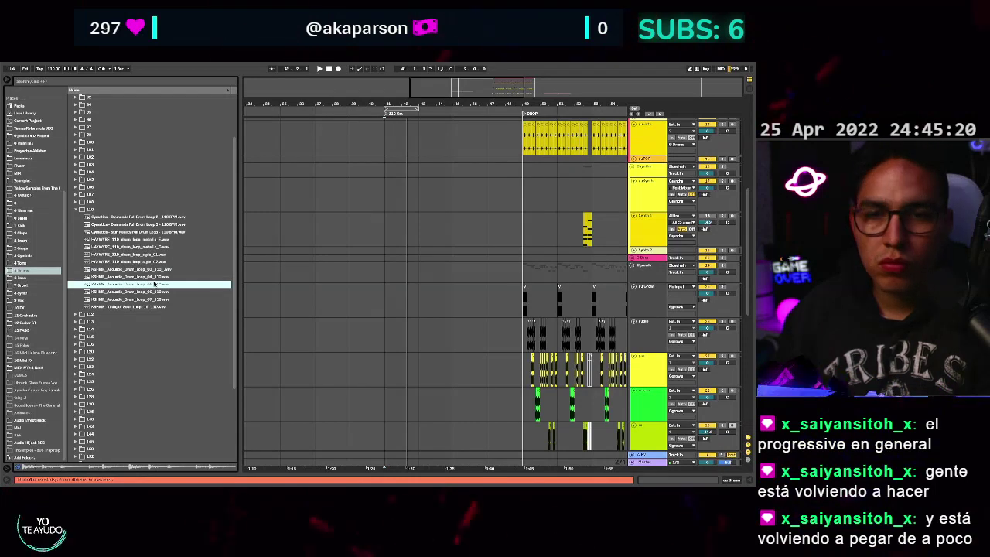
{"action": "scroll", "coordinate": [361, 282], "scroll_direction": "right", "scroll_amount": 2}
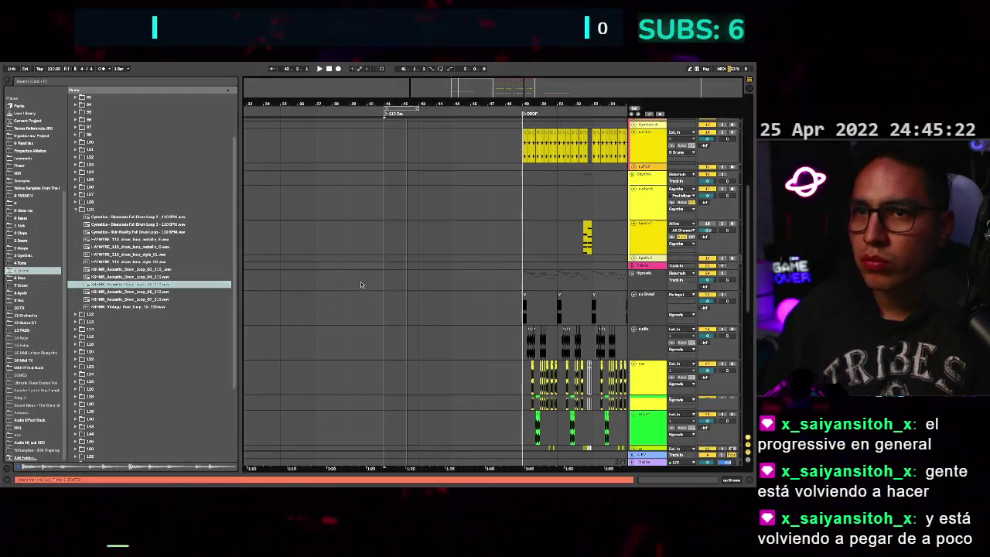
Place Acoustic Drum Loop 05 on the pink drum track at bar 41 and listen to it against the section.
{"action": "scroll", "coordinate": [386, 282], "scroll_direction": "up", "scroll_amount": 5}
{"action": "scroll", "coordinate": [385, 282], "scroll_direction": "up", "scroll_amount": 3}
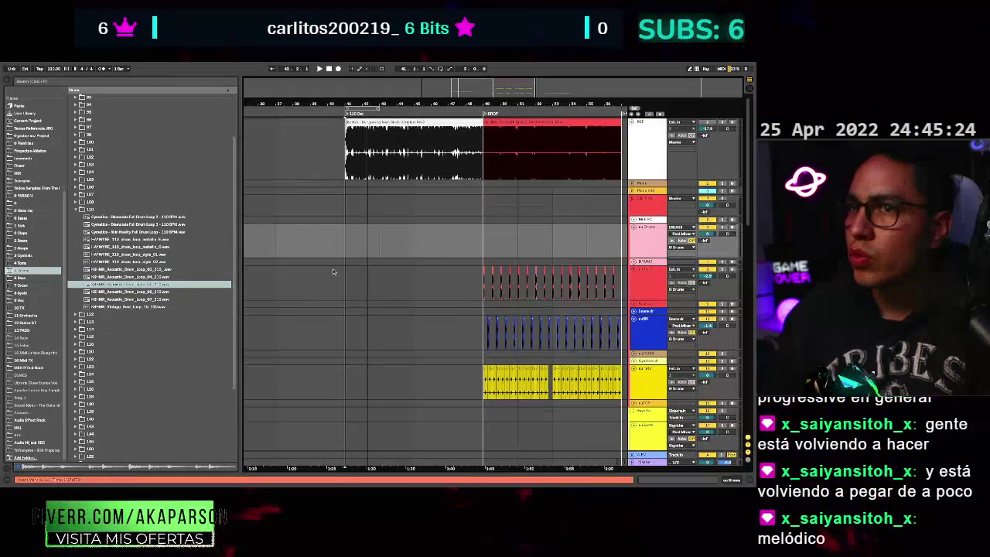
{"action": "left_click_drag", "start_coordinate": [157, 284], "coordinate": [383, 243]}
{"action": "scroll", "coordinate": [382, 243], "scroll_direction": "up", "scroll_amount": 3}
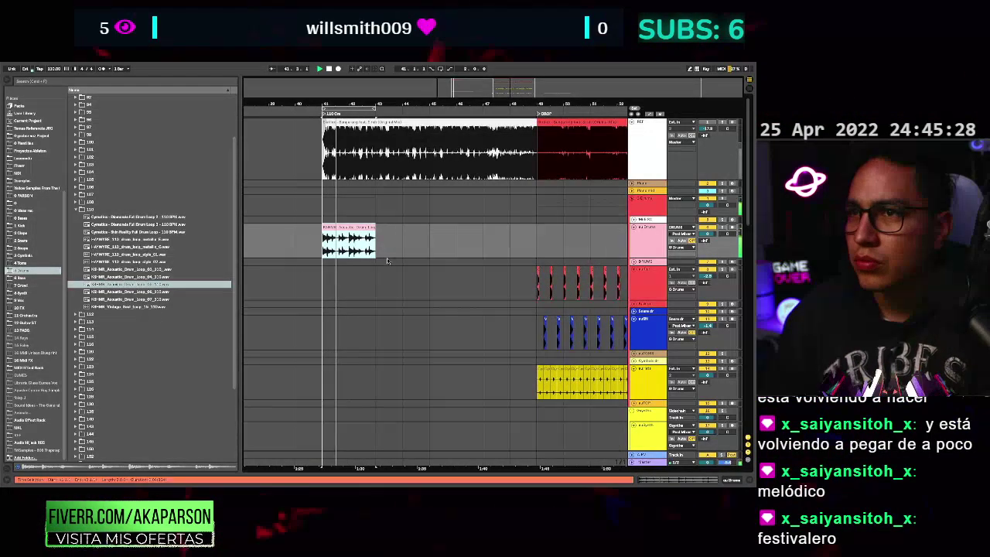
{"action": "scroll", "coordinate": [383, 253], "scroll_direction": "up", "scroll_amount": 1}
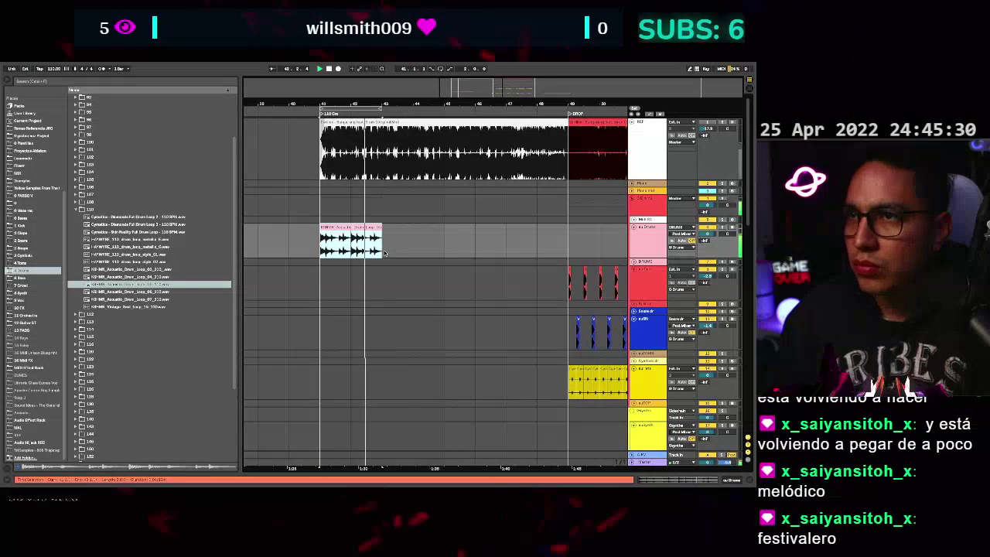
Delete the second clip, starting at bar 43, from the pale pink audio track below the growls.
{"action": "scroll", "coordinate": [382, 255], "scroll_direction": "down", "scroll_amount": 10}
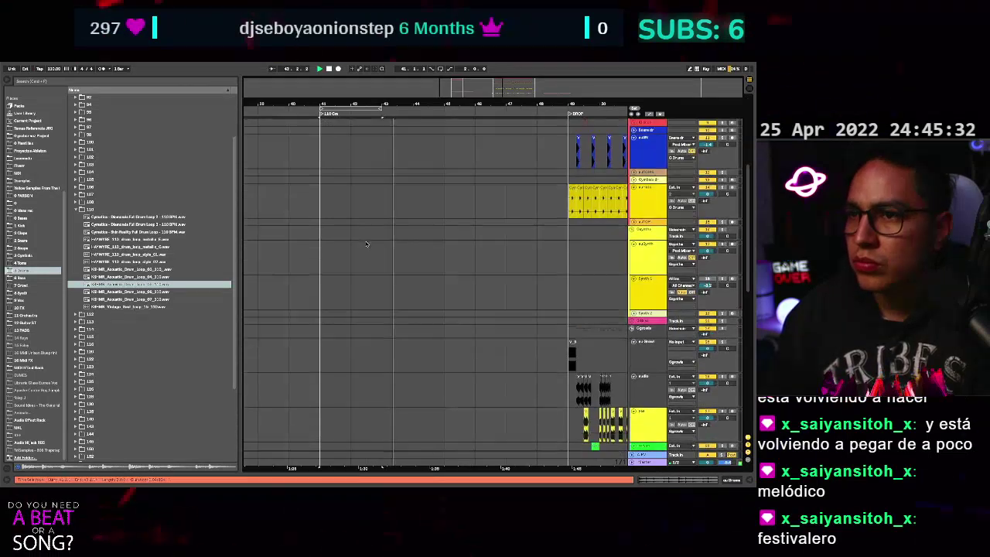
{"action": "left_click", "coordinate": [387, 343]}
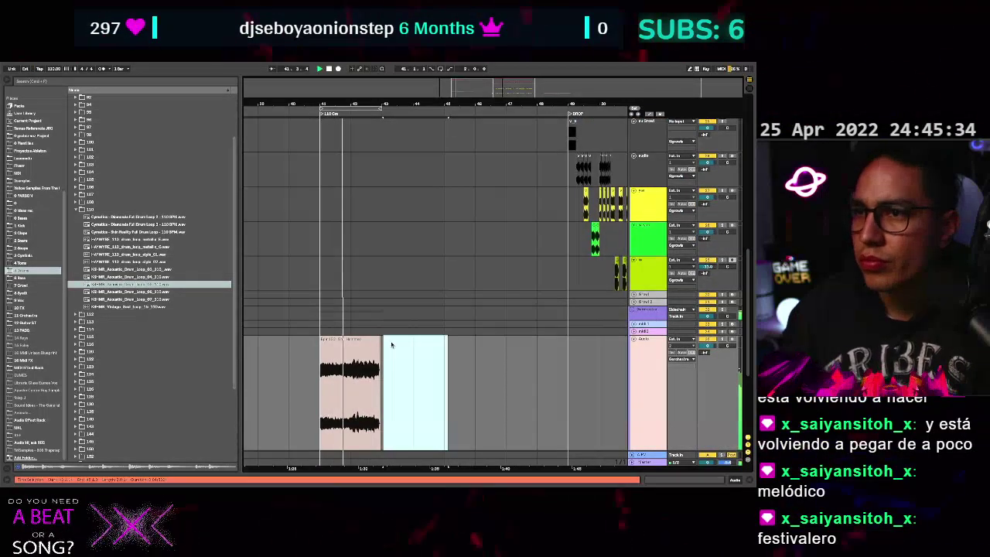
{"action": "key", "text": "Delete"}
{"action": "right_click", "coordinate": [386, 355]}
{"action": "left_click", "coordinate": [323, 357]}
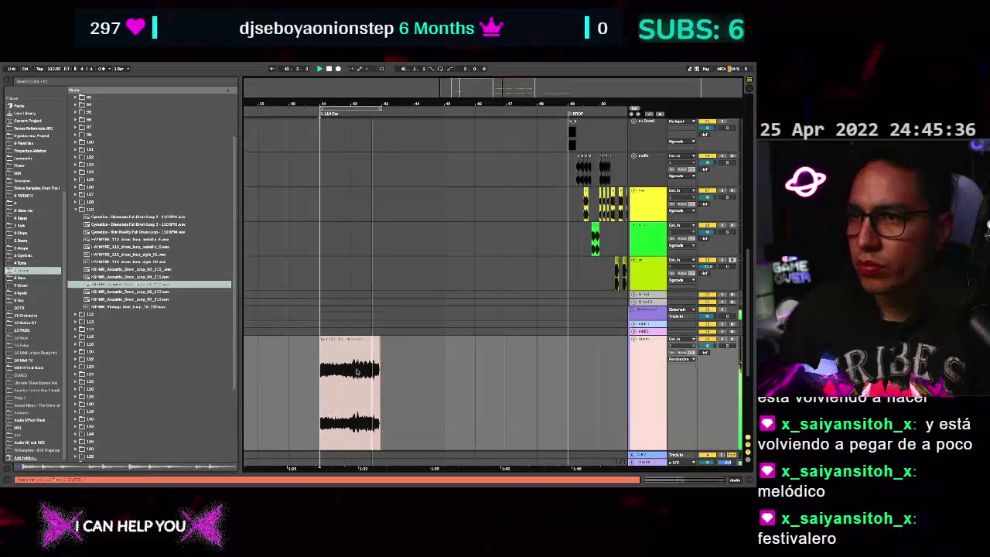
{"action": "left_click", "coordinate": [356, 372]}
{"action": "key", "text": "ctrl+d"}
{"action": "left_click", "coordinate": [385, 364]}
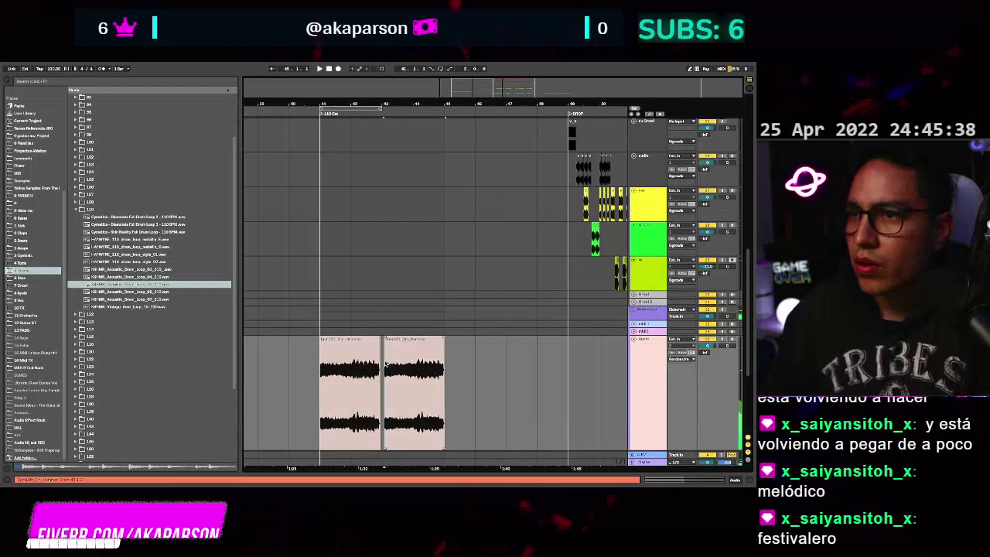
{"action": "right_click", "coordinate": [385, 364]}
{"action": "left_click", "coordinate": [392, 371]}
{"action": "key", "text": "Delete"}
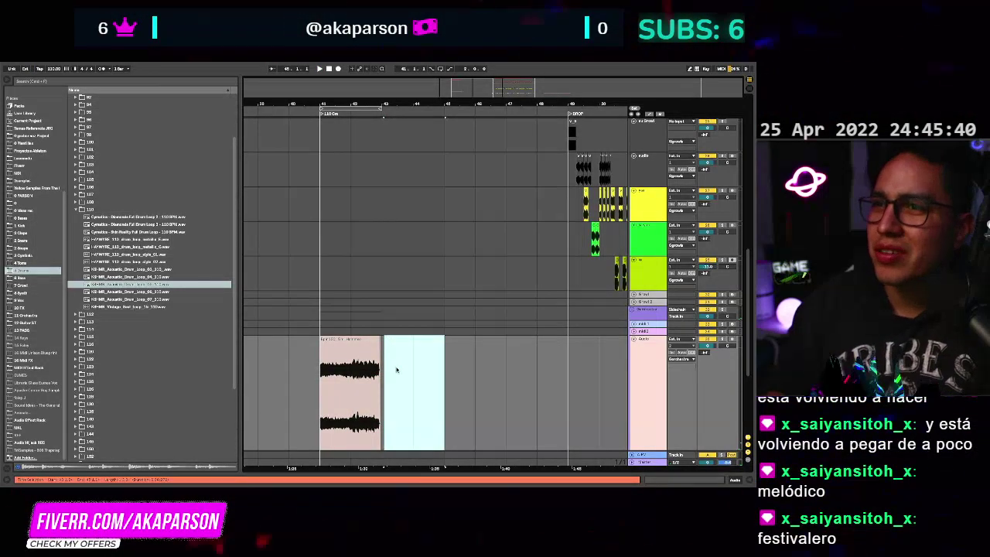
Duplicate the two-bar range from bar 41 on the pale pink audio track into bar 43, and play it from bar 41.
{"action": "left_click", "coordinate": [388, 369]}
{"action": "left_click", "coordinate": [359, 364]}
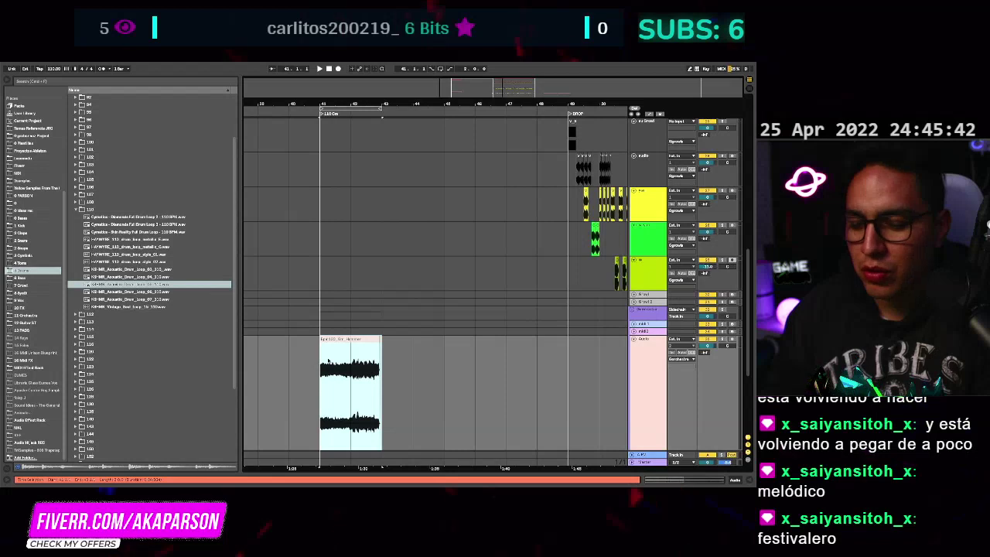
{"action": "key", "text": "ctrl+d"}
{"action": "left_click", "coordinate": [368, 309]}
{"action": "key", "text": "space"}
{"action": "scroll", "coordinate": [374, 328], "scroll_direction": "up", "scroll_amount": 2}
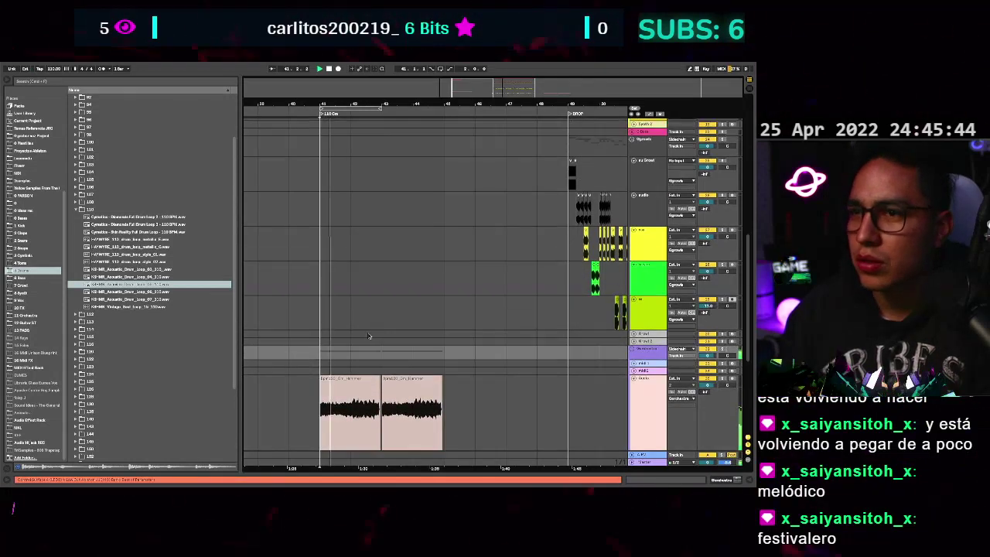
Audition Acoustic Drum Loops 06 and 07 and the vintage beat loop in the 110 folder.
{"action": "scroll", "coordinate": [382, 348], "scroll_direction": "up", "scroll_amount": 2}
{"action": "scroll", "coordinate": [347, 305], "scroll_direction": "up", "scroll_amount": 5}
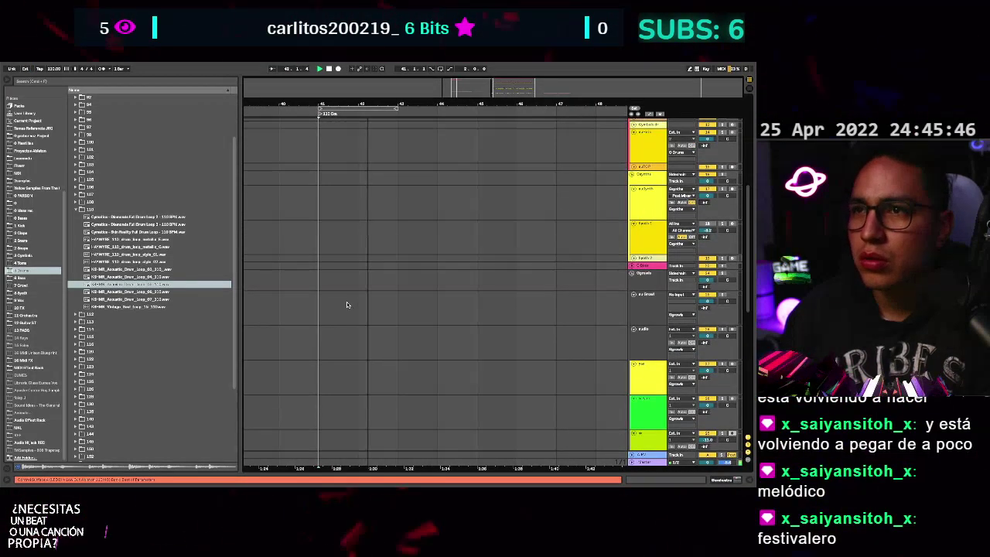
{"action": "scroll", "coordinate": [346, 305], "scroll_direction": "up", "scroll_amount": 3}
{"action": "left_click", "coordinate": [136, 293]}
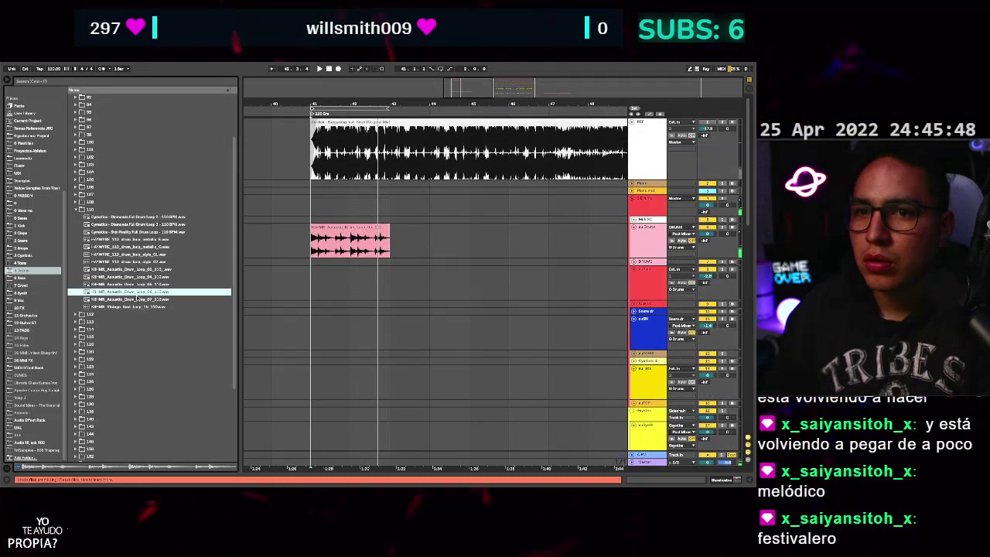
{"action": "left_click", "coordinate": [136, 298]}
{"action": "left_click", "coordinate": [133, 307]}
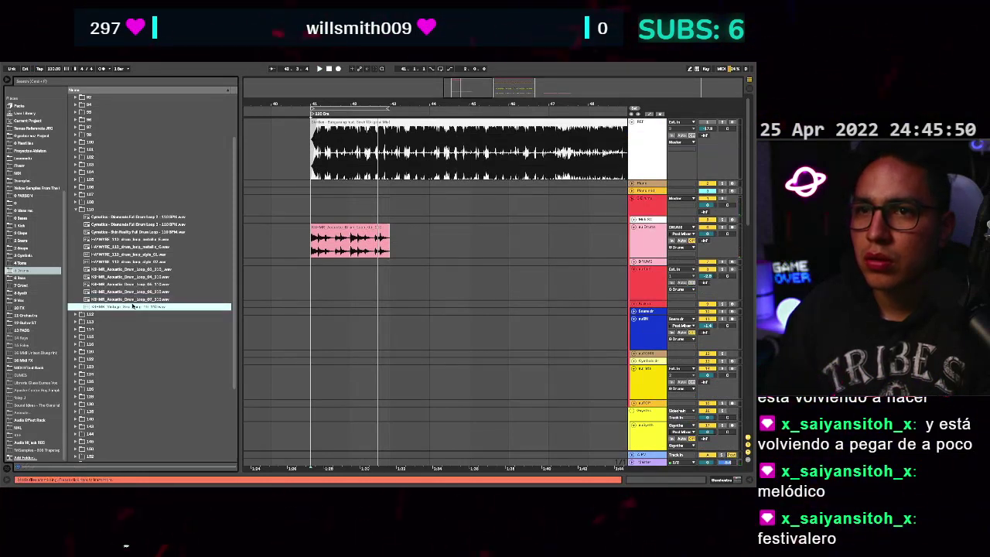
{"action": "left_click", "coordinate": [139, 293]}
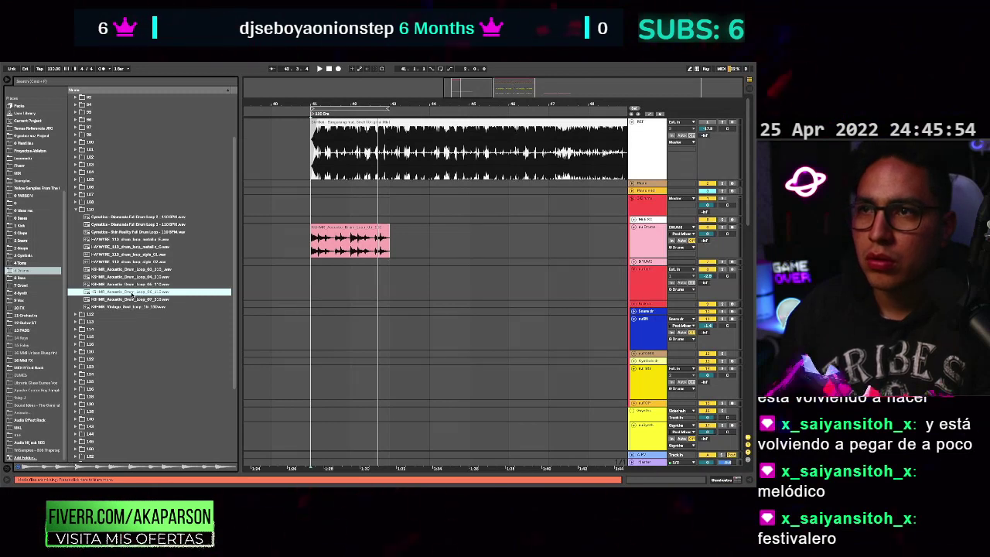
Replace the drum loop at bar 41 with Acoustic Drum Loop 06 and play the section with it.
{"action": "left_click_drag", "start_coordinate": [132, 294], "coordinate": [306, 250]}
{"action": "key", "text": "space"}
{"action": "scroll", "coordinate": [335, 257], "scroll_direction": "up", "scroll_amount": 1}
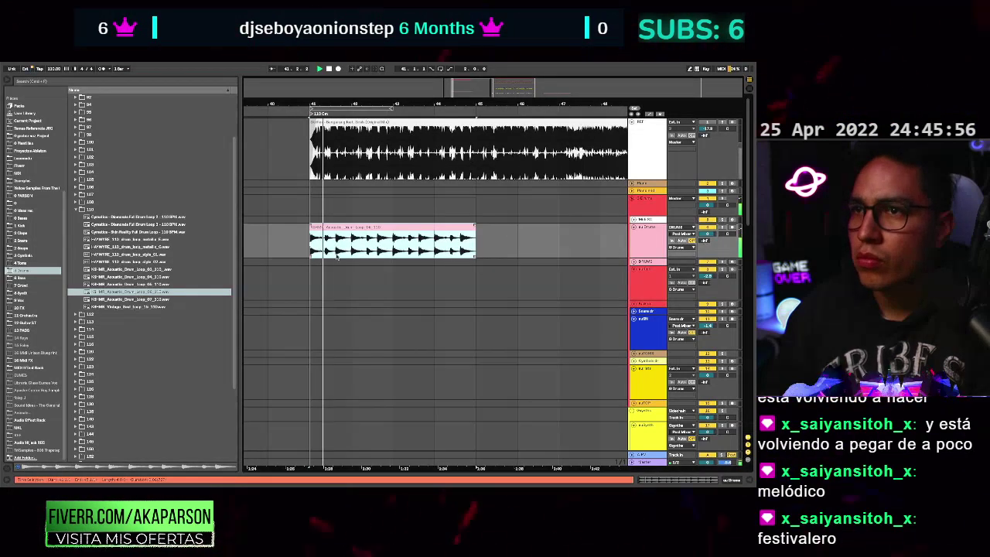
{"action": "scroll", "coordinate": [339, 257], "scroll_direction": "down", "scroll_amount": 2}
{"action": "scroll", "coordinate": [362, 268], "scroll_direction": "down", "scroll_amount": 1}
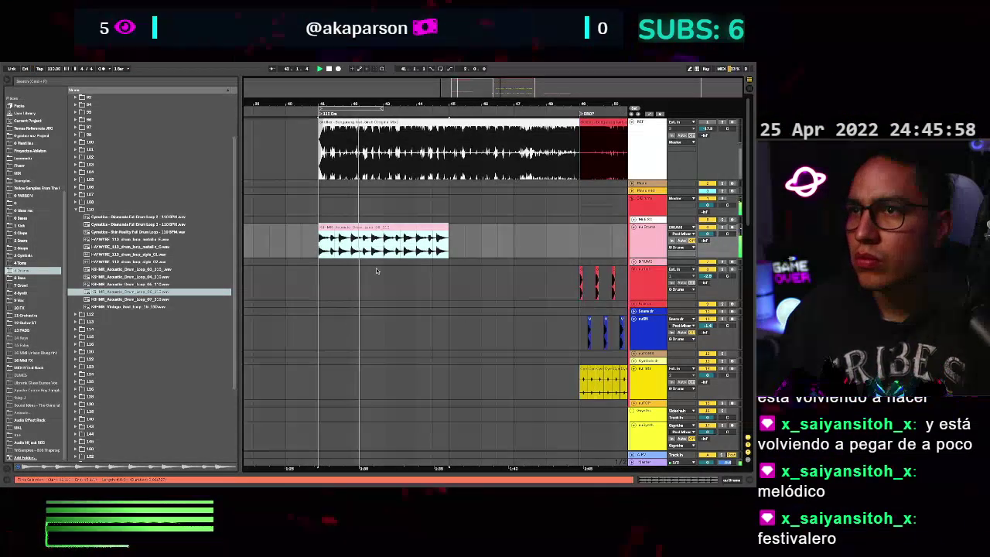
{"action": "scroll", "coordinate": [376, 267], "scroll_direction": "down", "scroll_amount": 1}
{"action": "scroll", "coordinate": [379, 276], "scroll_direction": "down", "scroll_amount": 4}
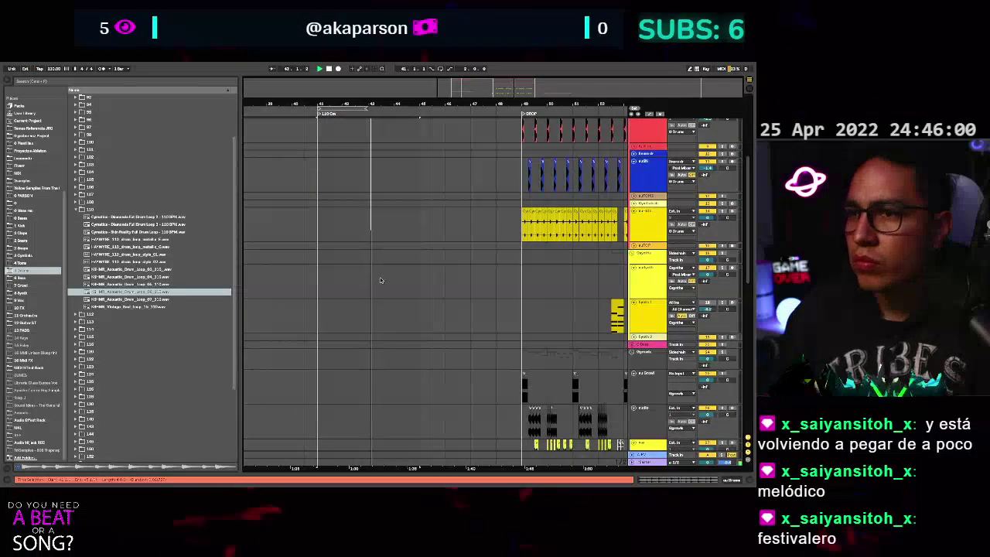
Duplicate both clips on the pale pink audio track, bars 41 to 45, to fill the space up to bar 49.
{"action": "key", "text": "z"}
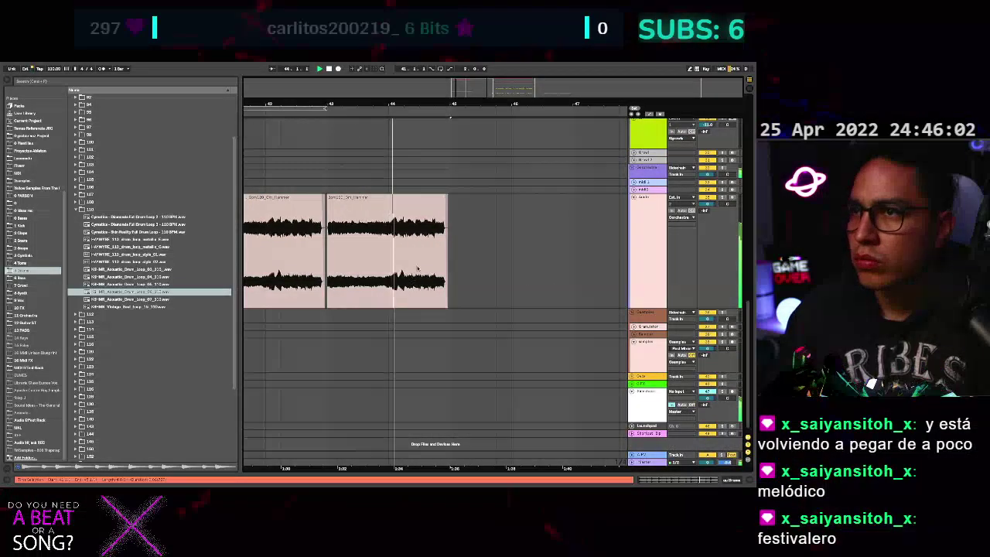
{"action": "scroll", "coordinate": [446, 248], "scroll_direction": "down", "scroll_amount": 1}
{"action": "left_click_drag", "start_coordinate": [450, 240], "coordinate": [293, 244]}
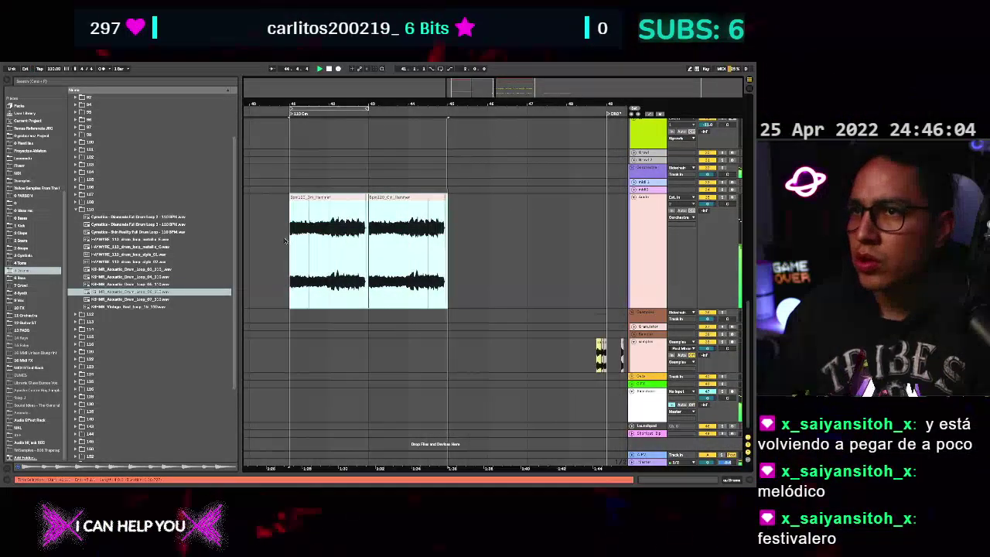
{"action": "key", "text": "super+d"}
{"action": "scroll", "coordinate": [448, 247], "scroll_direction": "up", "scroll_amount": 2}
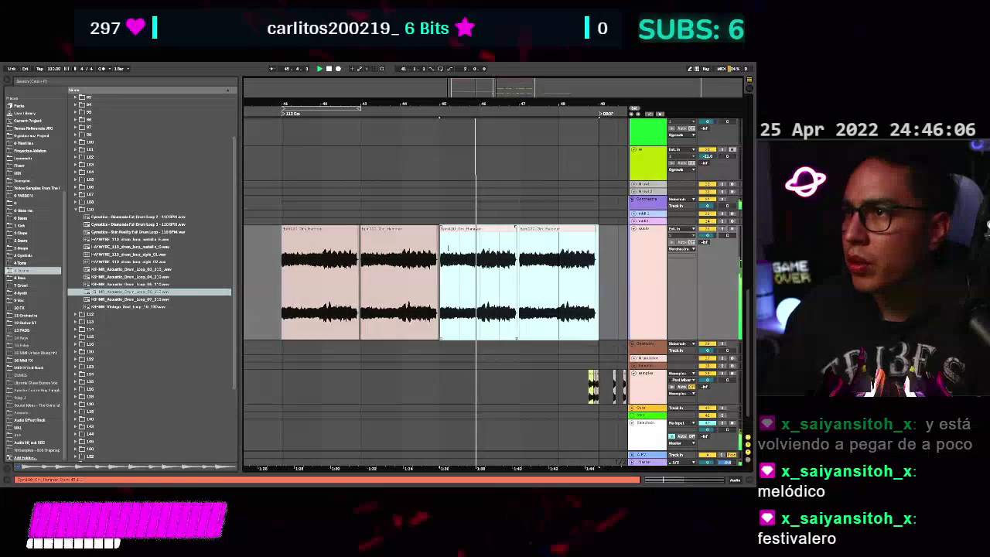
{"action": "key", "text": "x"}
Duplicate the four-bar acoustic drum loop to reach the DROP marker at bar 49, and play the section from bar 41.
{"action": "scroll", "coordinate": [422, 244], "scroll_direction": "up", "scroll_amount": 3}
{"action": "left_click", "coordinate": [398, 238]}
{"action": "key", "text": "super+d"}
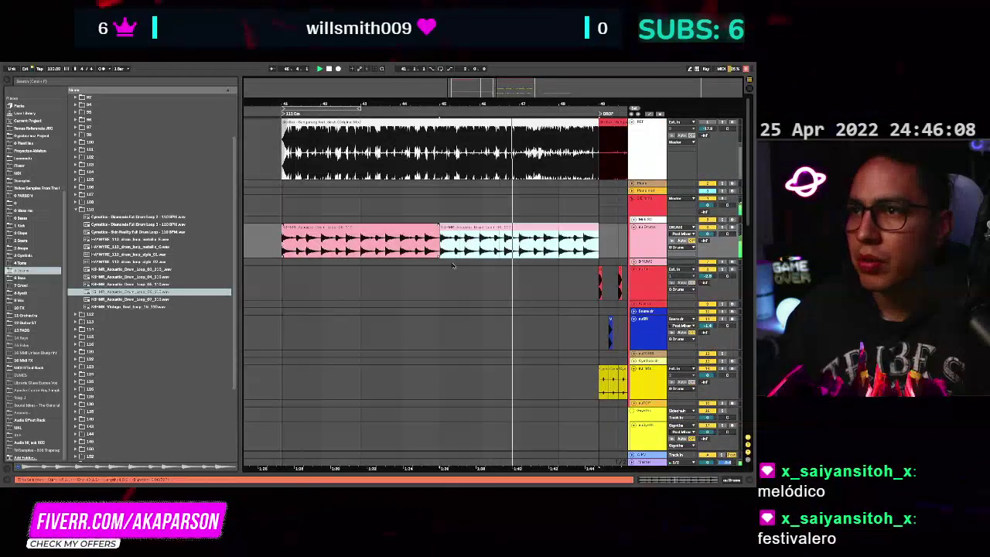
{"action": "key", "text": "space"}
{"action": "left_click", "coordinate": [286, 287]}
{"action": "key", "text": "space"}
{"action": "scroll", "coordinate": [333, 335], "scroll_direction": "down", "scroll_amount": 10}
{"action": "scroll", "coordinate": [334, 338], "scroll_direction": "down", "scroll_amount": 1}
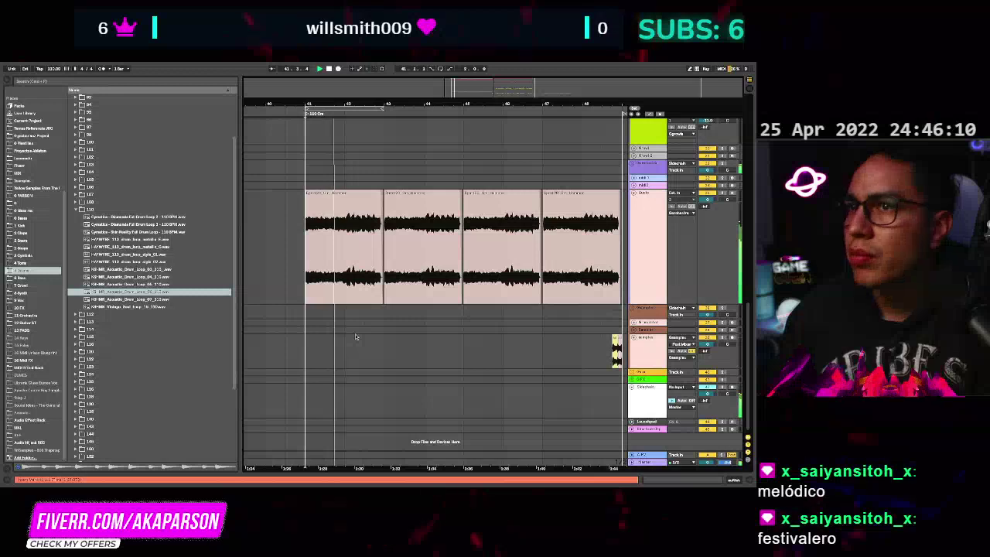
Examine the join between the first and second clips at bar 43 on the pale pink audio track.
{"action": "scroll", "coordinate": [382, 321], "scroll_direction": "up", "scroll_amount": 3}
{"action": "scroll", "coordinate": [383, 320], "scroll_direction": "down", "scroll_amount": 3}
{"action": "scroll", "coordinate": [383, 320], "scroll_direction": "up", "scroll_amount": 1}
{"action": "scroll", "coordinate": [384, 321], "scroll_direction": "up", "scroll_amount": 3}
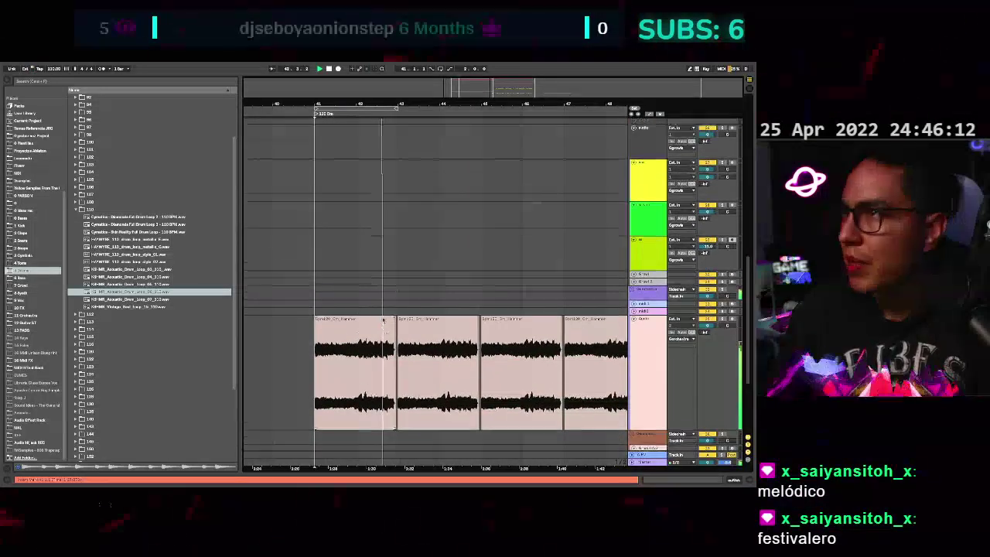
{"action": "scroll", "coordinate": [424, 295], "scroll_direction": "down", "scroll_amount": 3}
{"action": "scroll", "coordinate": [431, 352], "scroll_direction": "up", "scroll_amount": 1}
{"action": "scroll", "coordinate": [434, 355], "scroll_direction": "up", "scroll_amount": 8}
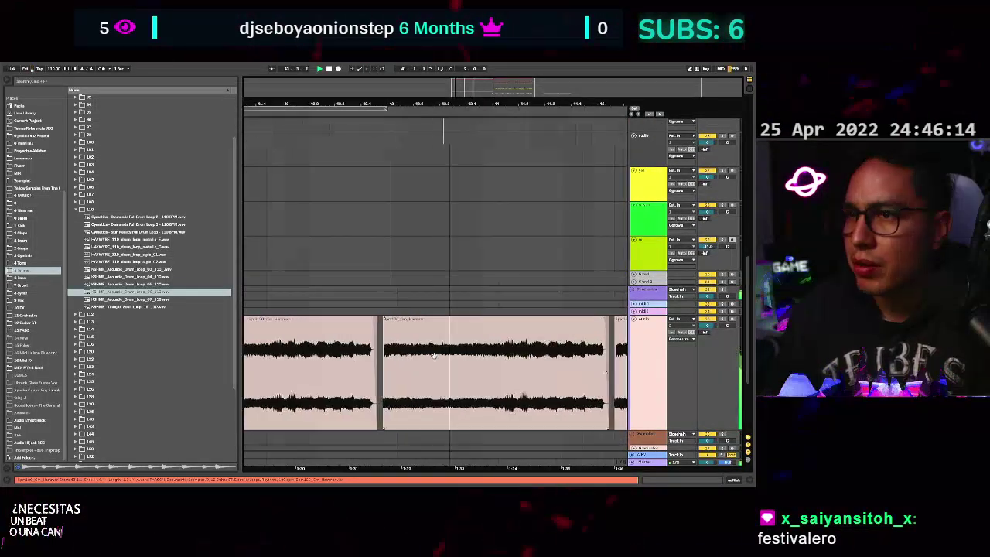
{"action": "scroll", "coordinate": [356, 329], "scroll_direction": "down", "scroll_amount": 5}
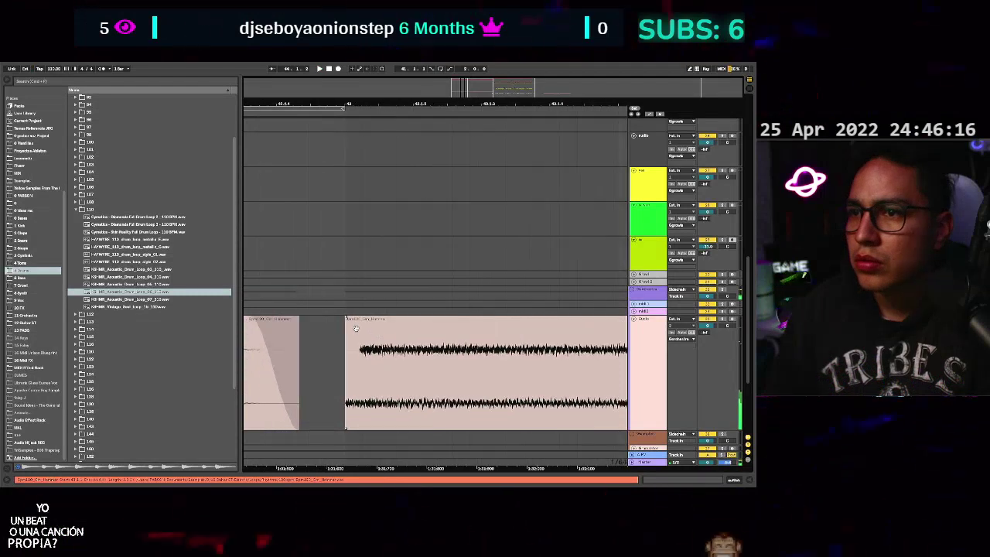
Try a copy of the synth clip at bar 41 on the Synth 1 track, play it, and delete it.
{"action": "scroll", "coordinate": [387, 339], "scroll_direction": "down", "scroll_amount": 2}
{"action": "scroll", "coordinate": [388, 338], "scroll_direction": "down", "scroll_amount": 1}
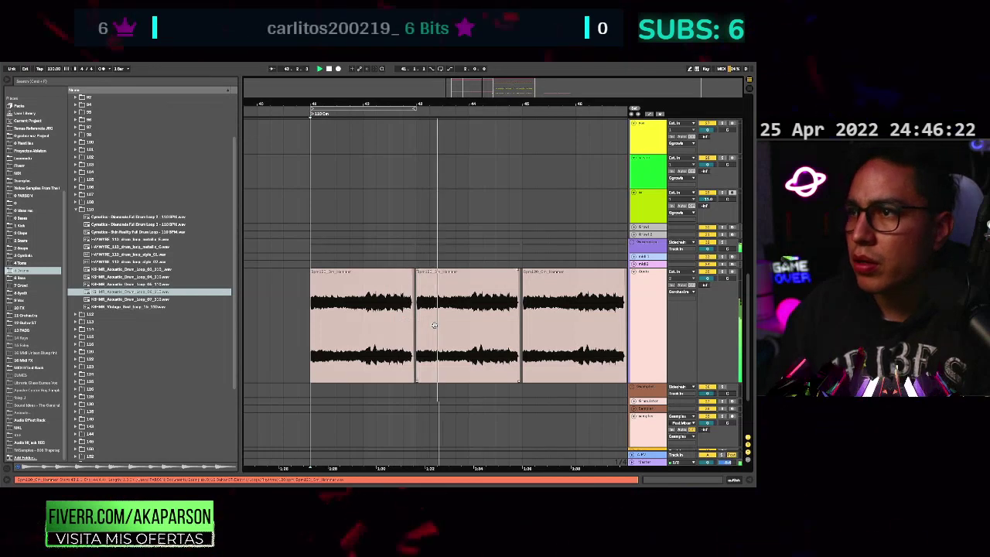
{"action": "scroll", "coordinate": [423, 325], "scroll_direction": "down", "scroll_amount": 3}
{"action": "scroll", "coordinate": [434, 325], "scroll_direction": "up", "scroll_amount": 3}
{"action": "scroll", "coordinate": [433, 325], "scroll_direction": "up", "scroll_amount": 5}
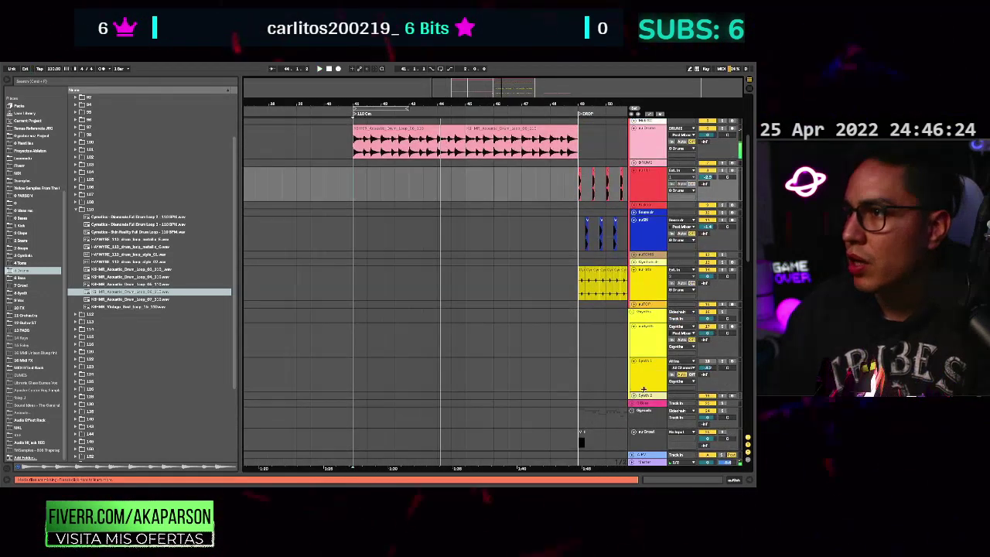
{"action": "left_click", "coordinate": [643, 386]}
{"action": "scroll", "coordinate": [592, 344], "scroll_direction": "down", "scroll_amount": 4}
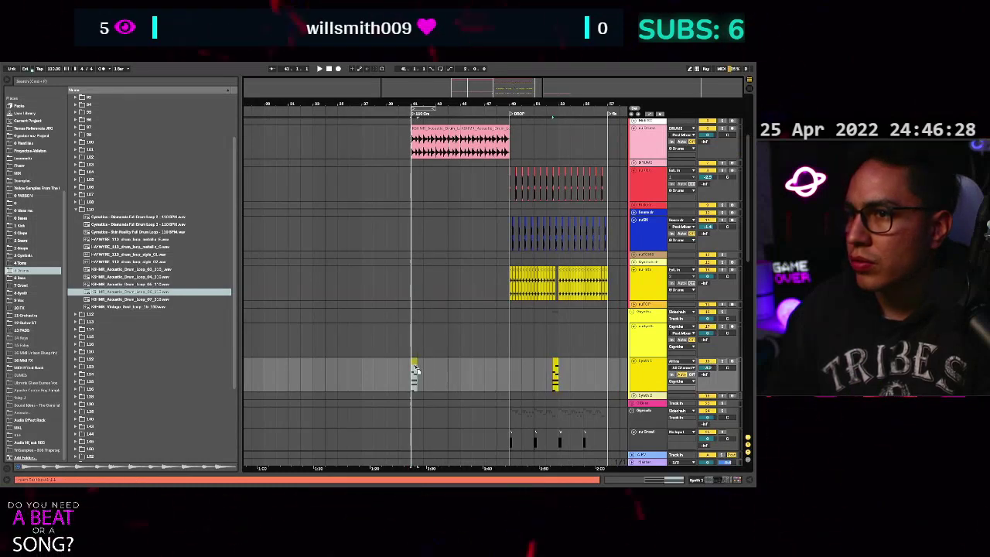
{"action": "scroll", "coordinate": [416, 370], "scroll_direction": "up", "scroll_amount": 5}
{"action": "key", "text": "space"}
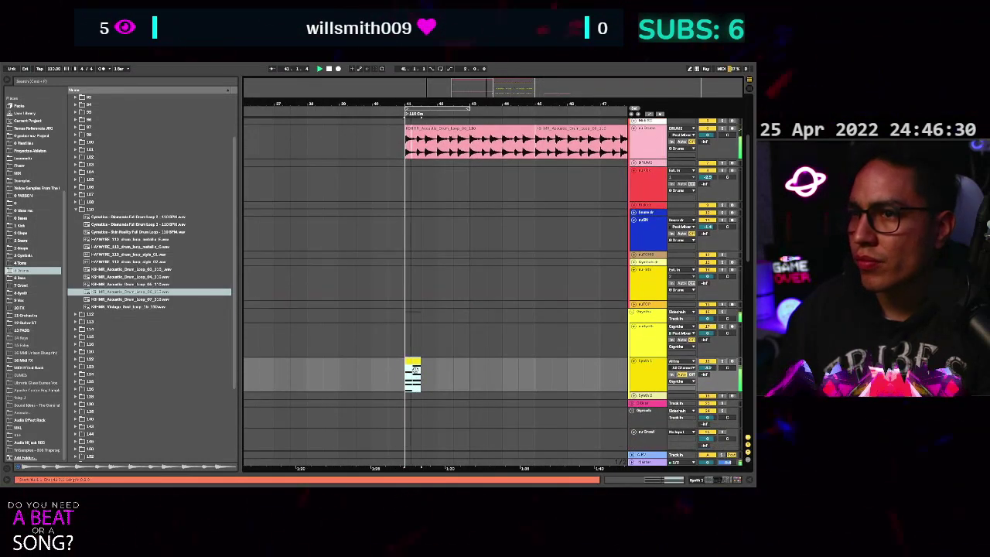
{"action": "key", "text": "Delete"}
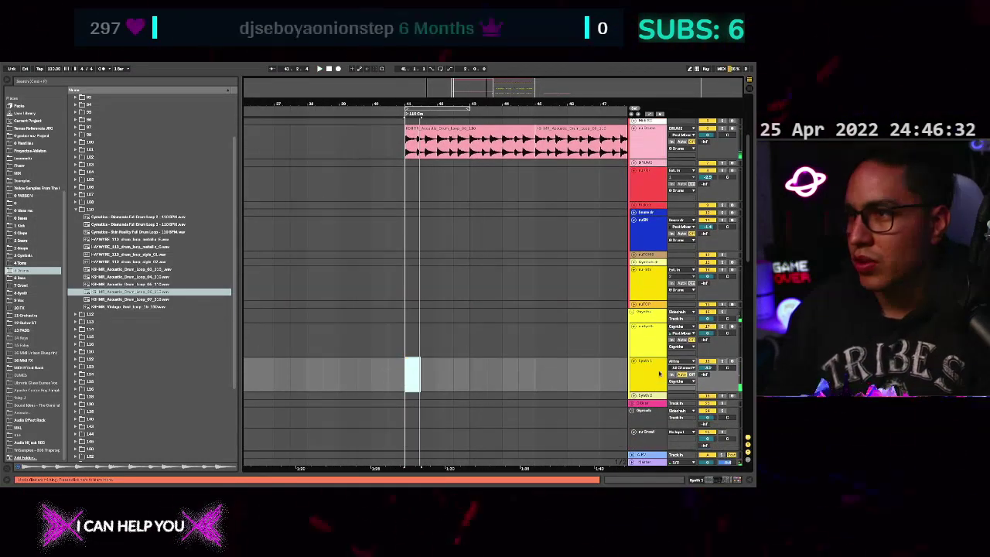
Open the Synth 1 track's device chain and unfold the chorus control rack that follows Operator.
{"action": "double_click", "coordinate": [658, 372]}
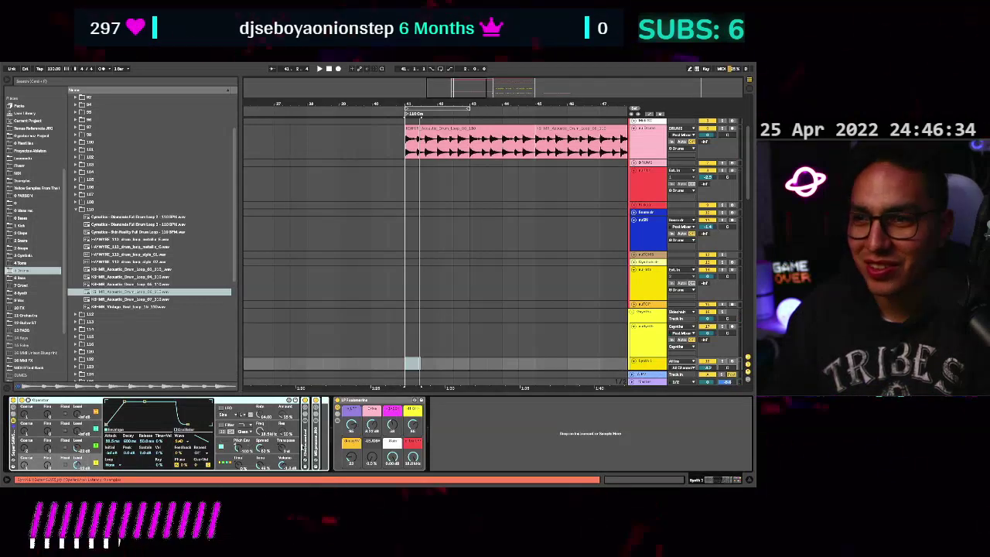
{"action": "double_click", "coordinate": [304, 446]}
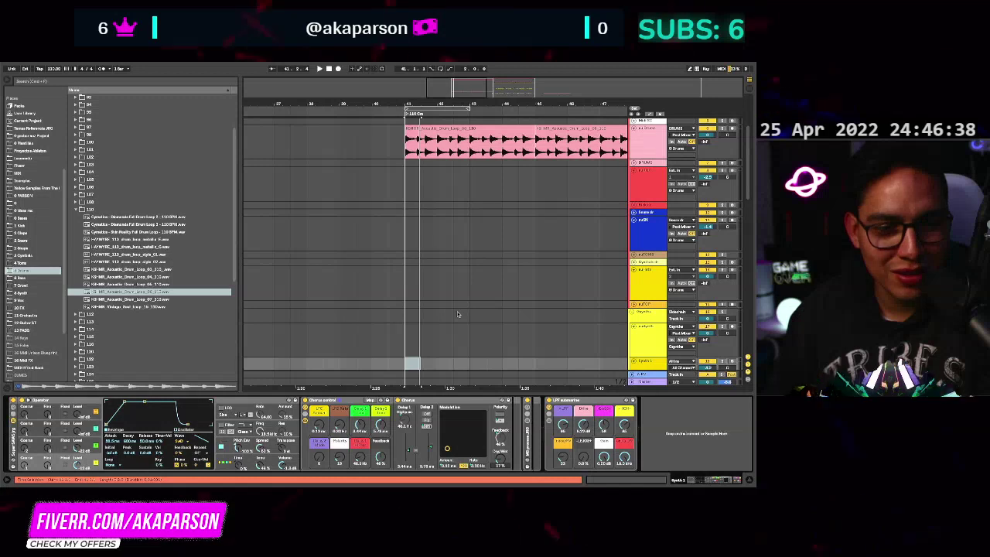
{"action": "scroll", "coordinate": [457, 311], "scroll_direction": "down", "scroll_amount": 4}
{"action": "scroll", "coordinate": [464, 306], "scroll_direction": "down", "scroll_amount": 3}
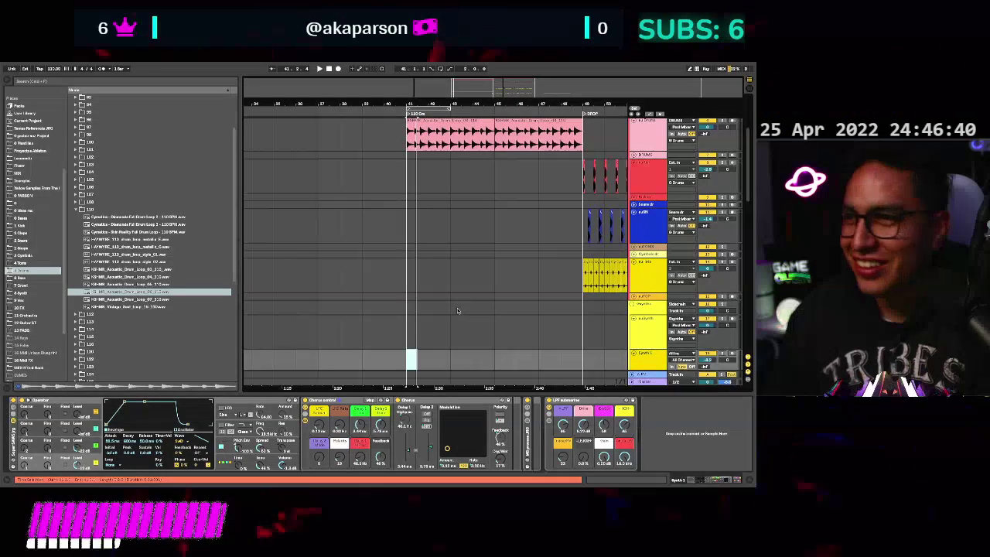
{"action": "scroll", "coordinate": [424, 263], "scroll_direction": "up", "scroll_amount": 3}
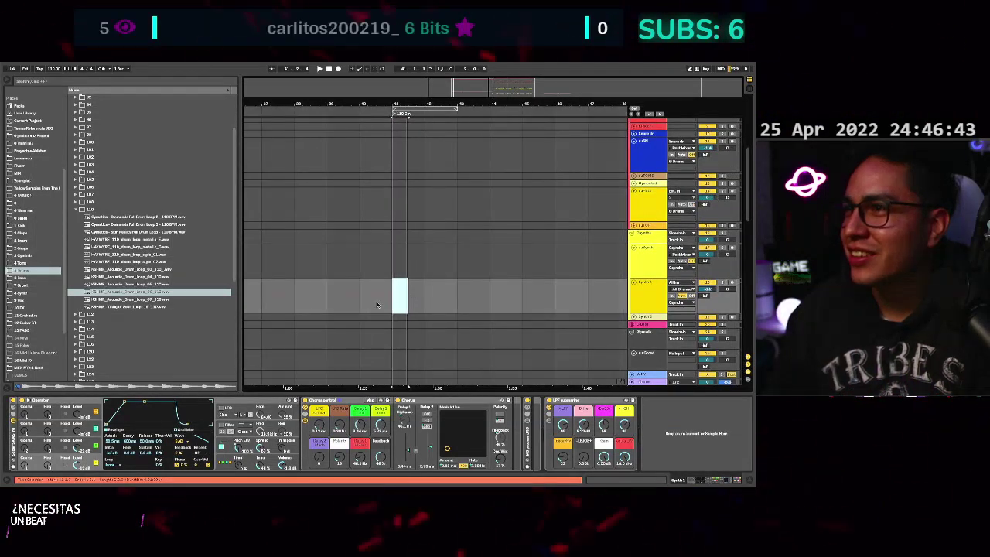
Search the browser for "arp" and load the Arpeggiator Control rack before Operator on the Synth 1 track.
{"action": "scroll", "coordinate": [434, 267], "scroll_direction": "right", "scroll_amount": 1}
{"action": "key", "text": "ctrl+f"}
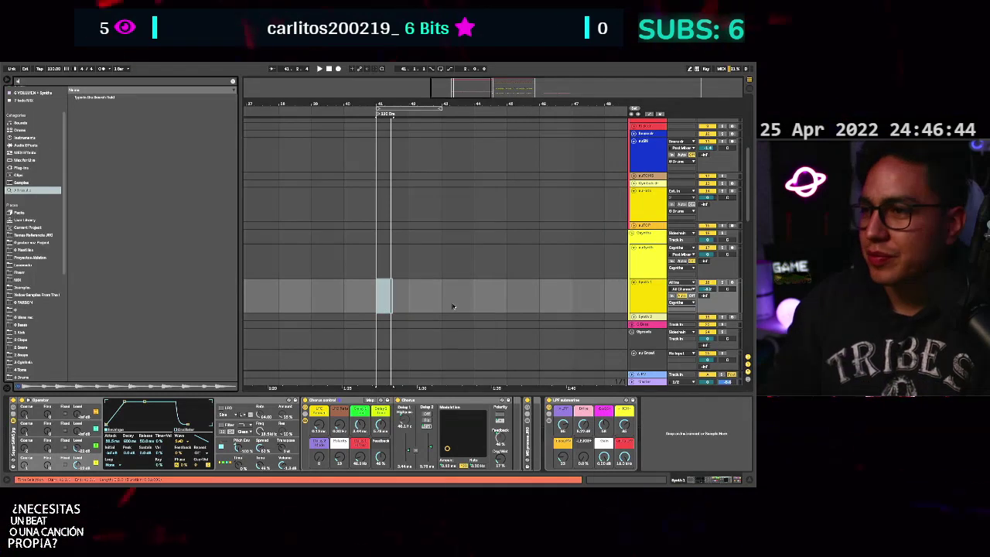
{"action": "type", "text": "arp"}
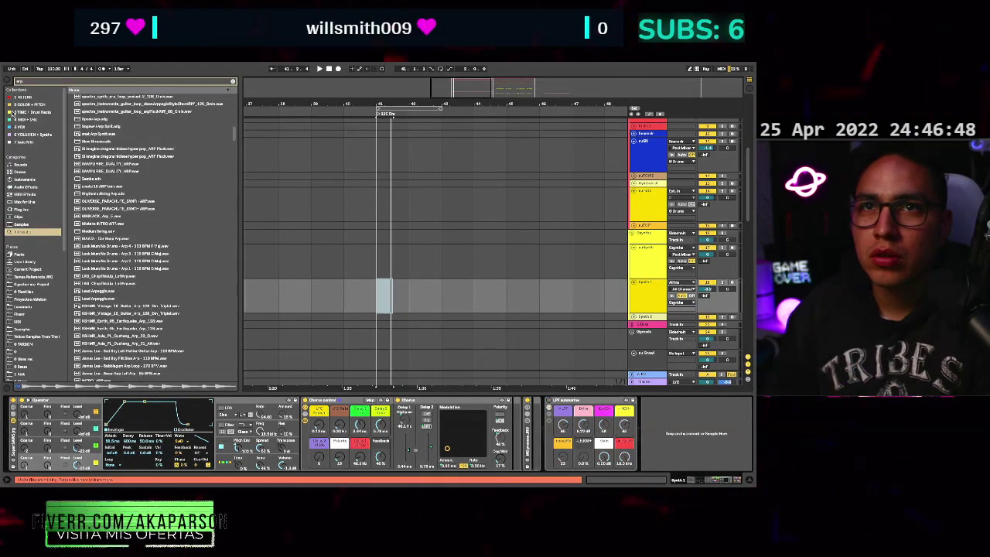
{"action": "left_click", "coordinate": [24, 104]}
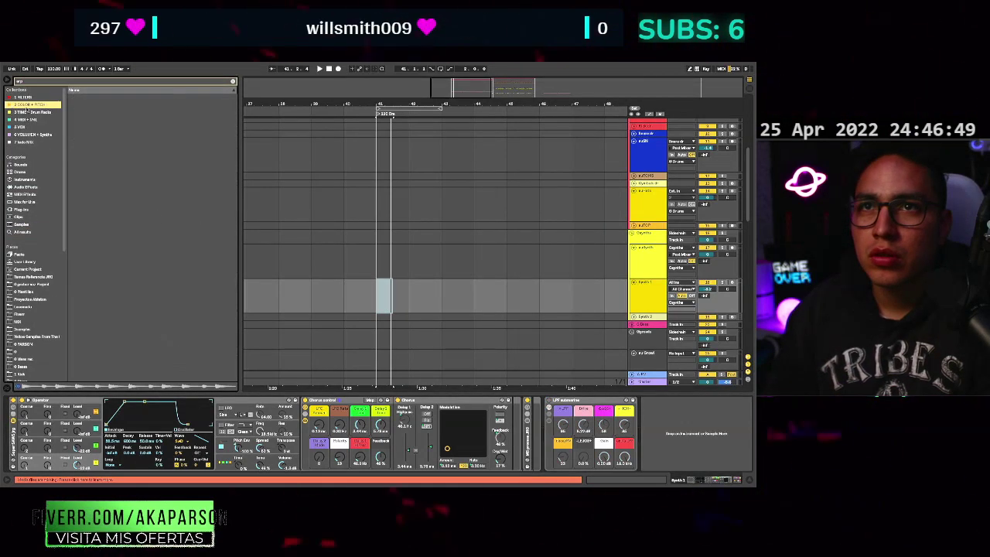
{"action": "left_click", "coordinate": [27, 104]}
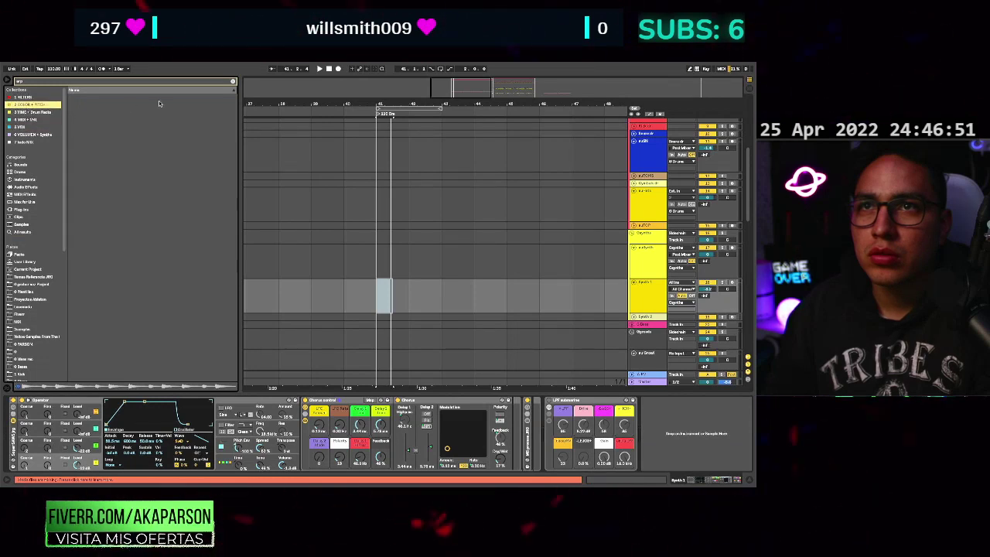
{"action": "left_click", "coordinate": [23, 119]}
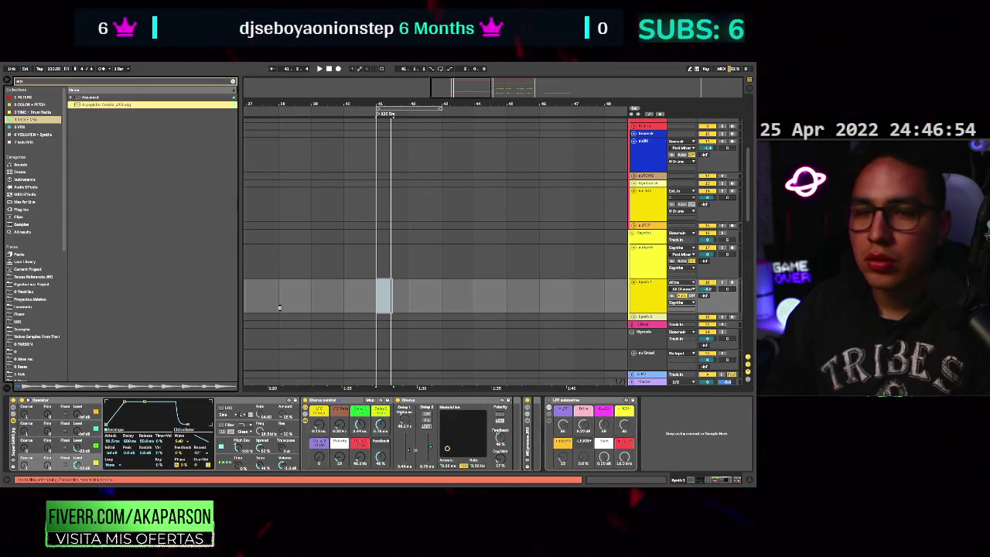
{"action": "left_click_drag", "start_coordinate": [280, 308], "coordinate": [281, 311]}
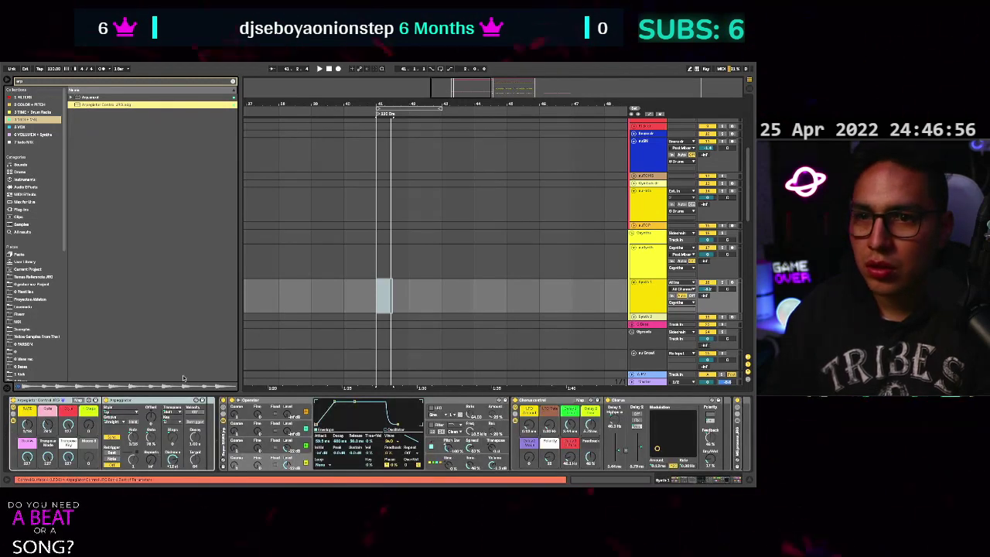
Arm the Synth 1 track and play arpeggiated notes on it over the section from bar 41.
{"action": "key", "text": "space"}
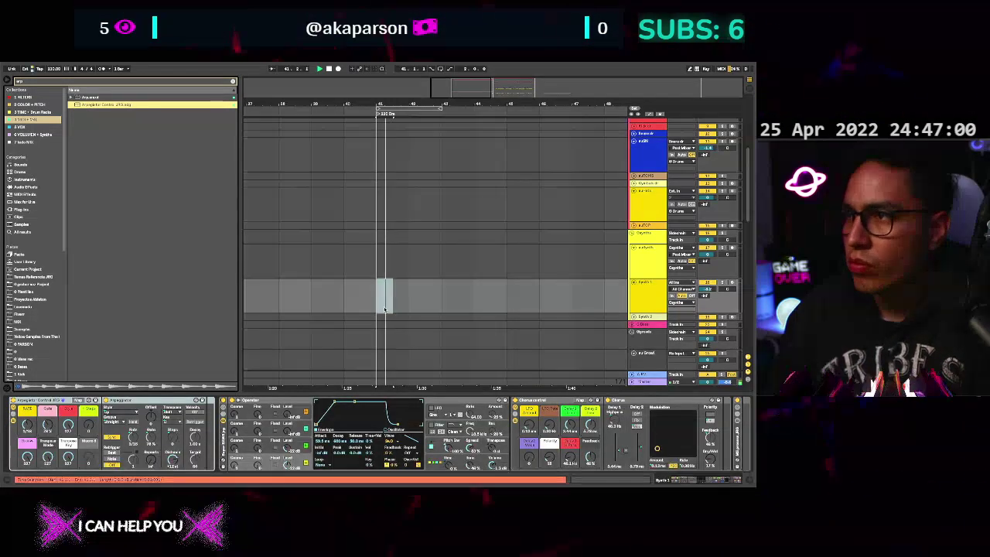
{"action": "key", "text": "a"}
{"action": "key", "text": "a"}
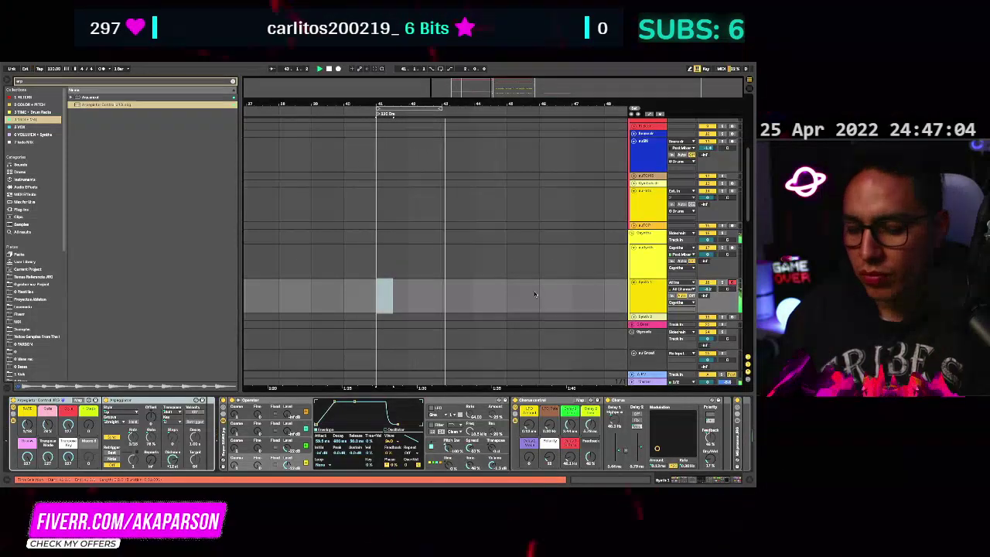
{"action": "key", "text": "space"}
{"action": "key", "text": "space"}
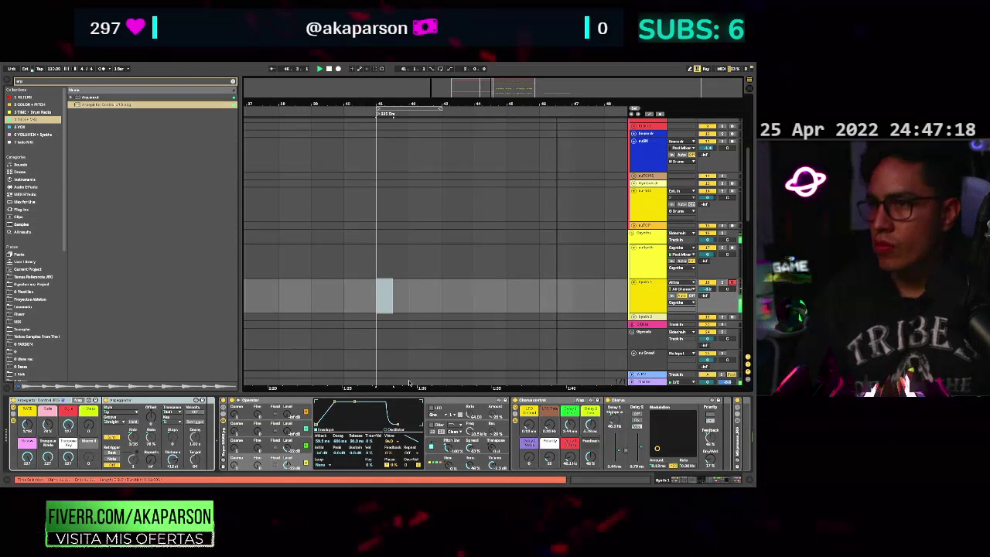
Turn on Operator's filter with a decaying filter envelope on the Synth 1 track, and audition the arpeggio from bar 41.
{"action": "left_click", "coordinate": [439, 427]}
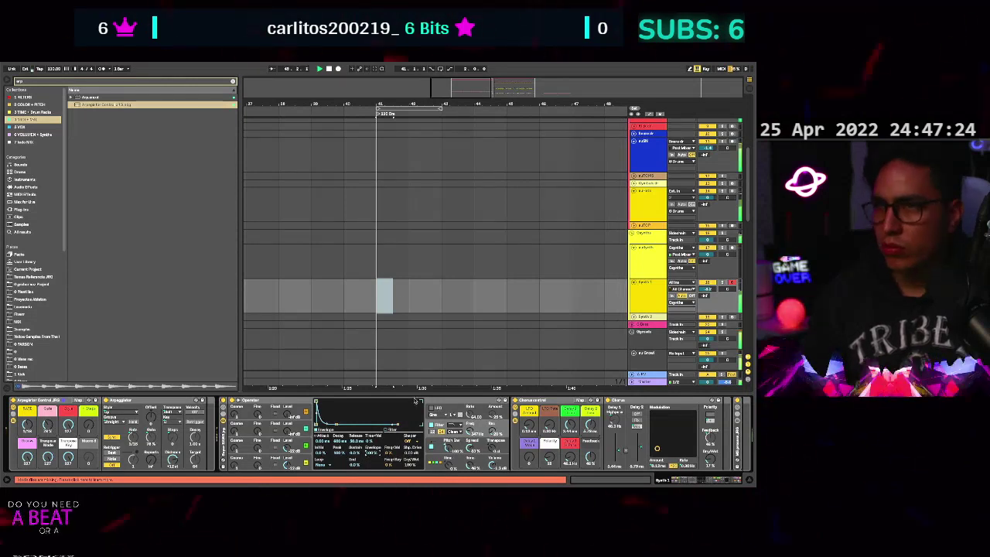
{"action": "left_click", "coordinate": [374, 297]}
{"action": "key", "text": "space"}
{"action": "key", "text": "space"}
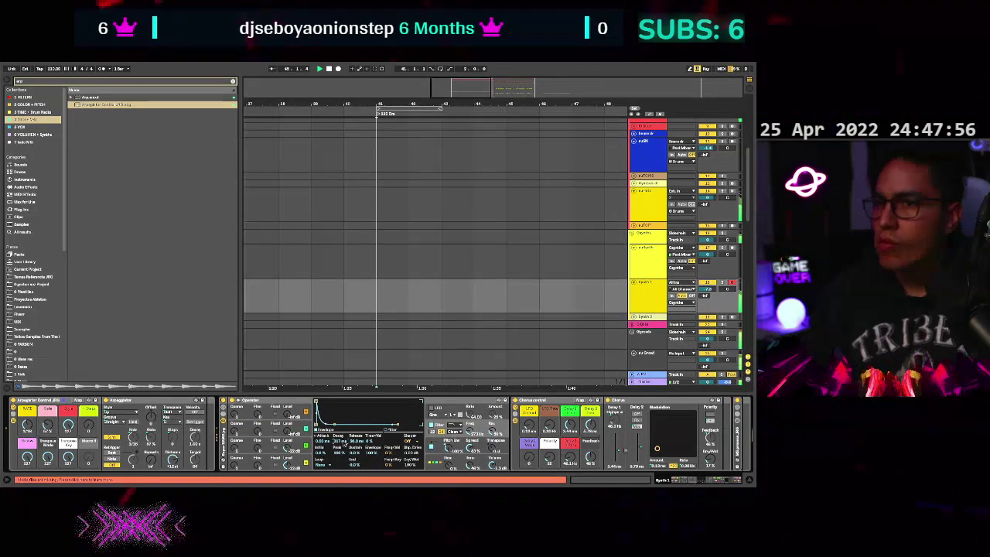
{"action": "key", "text": "space"}
{"action": "key", "text": "space"}
{"action": "key", "text": "space"}
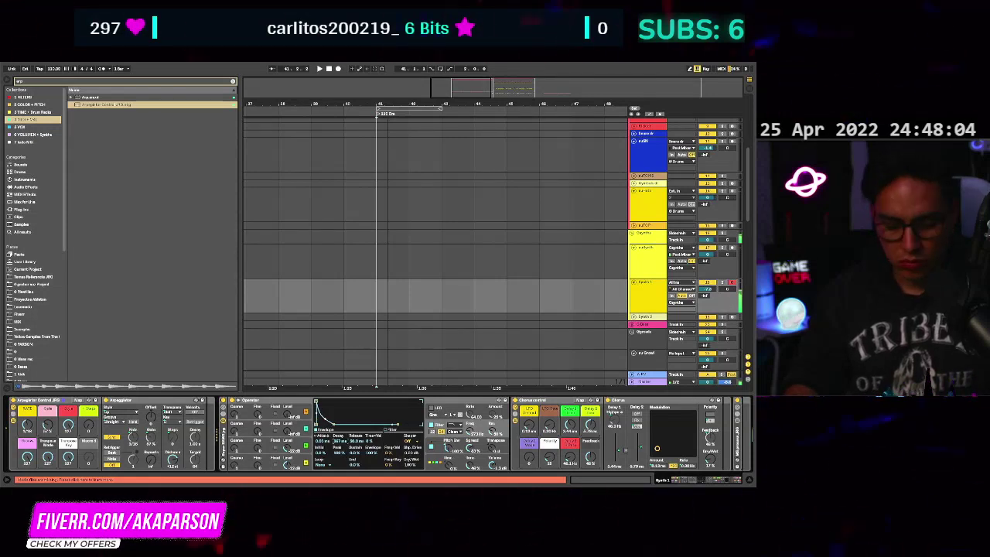
Shorten the decay of Operator's filter envelope and audition the arpeggio against the section from bar 41.
{"action": "left_click_drag", "start_coordinate": [341, 441], "coordinate": [341, 434]}
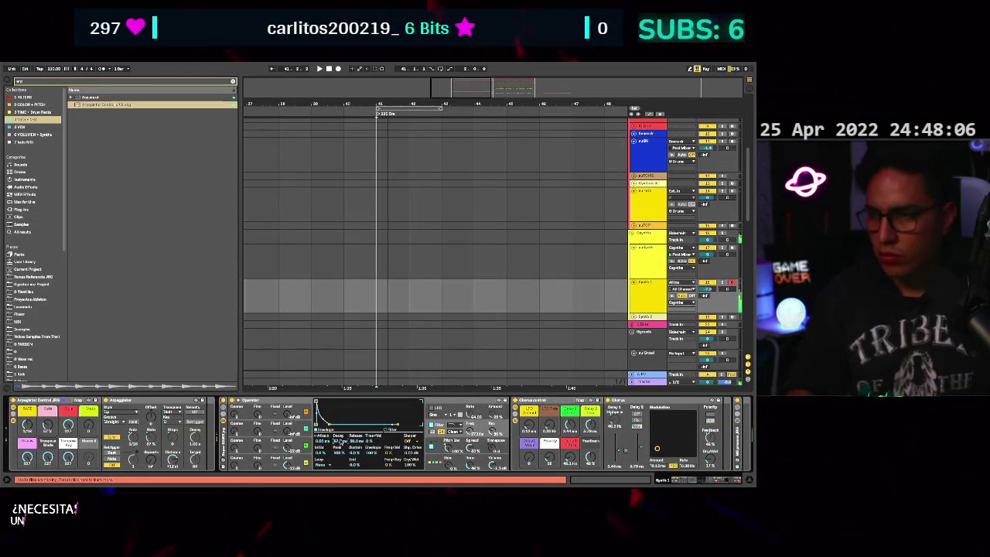
{"action": "key", "text": "space"}
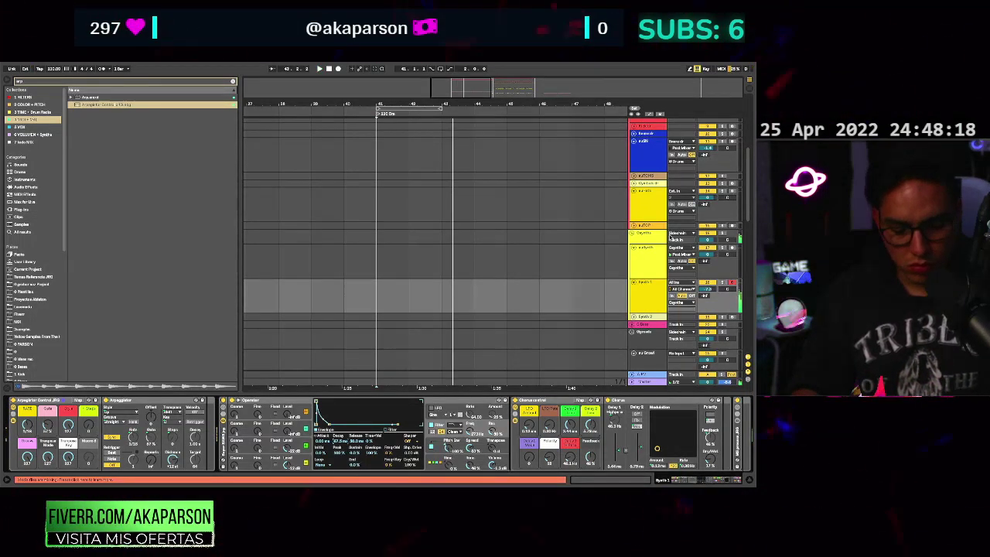
{"action": "key", "text": "space"}
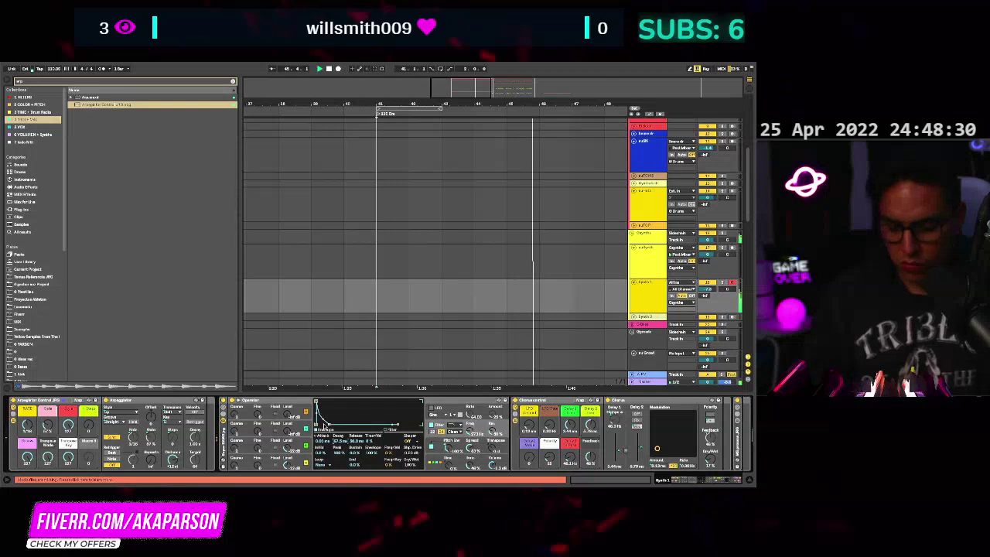
{"action": "key", "text": "space"}
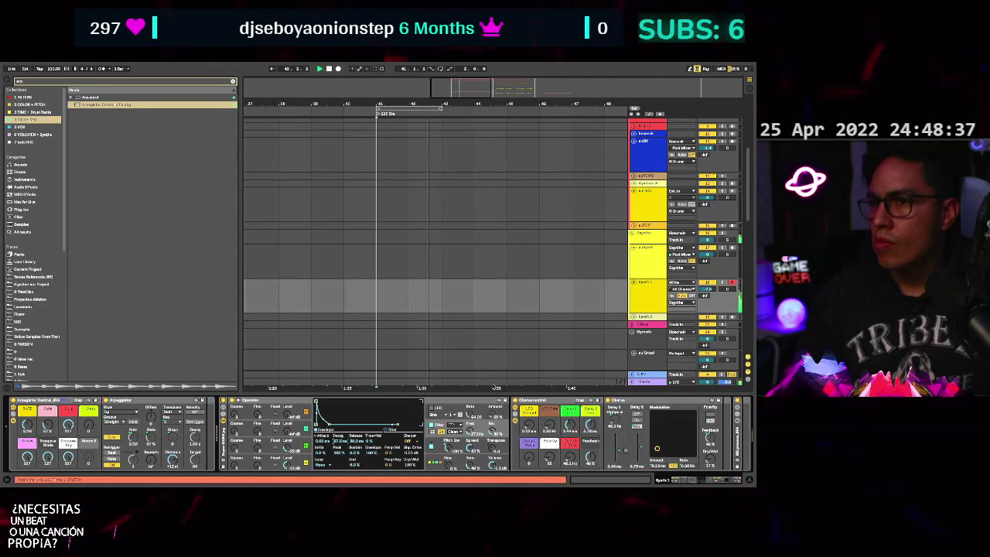
{"action": "scroll", "coordinate": [348, 445], "scroll_direction": "right", "scroll_amount": 3}
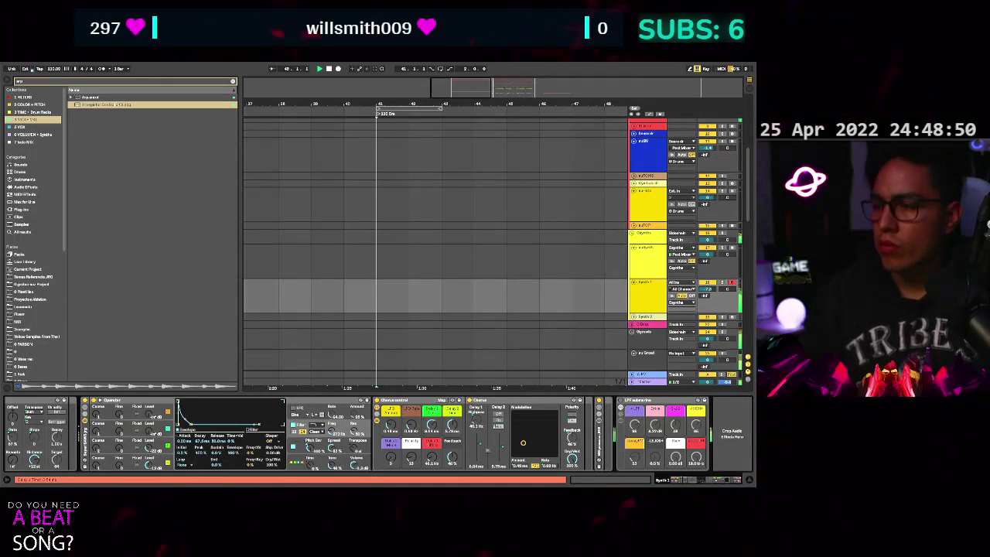
{"action": "key", "text": "space"}
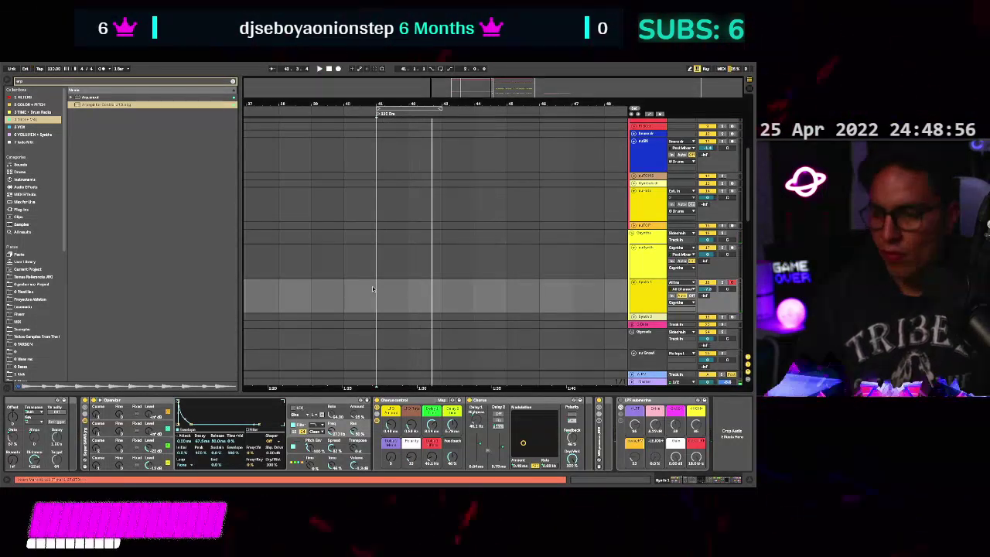
Capture the played note as a MIDI clip at bar 41 on the Synth 1 track and shorten the clip to one bar.
{"action": "key", "text": "space"}
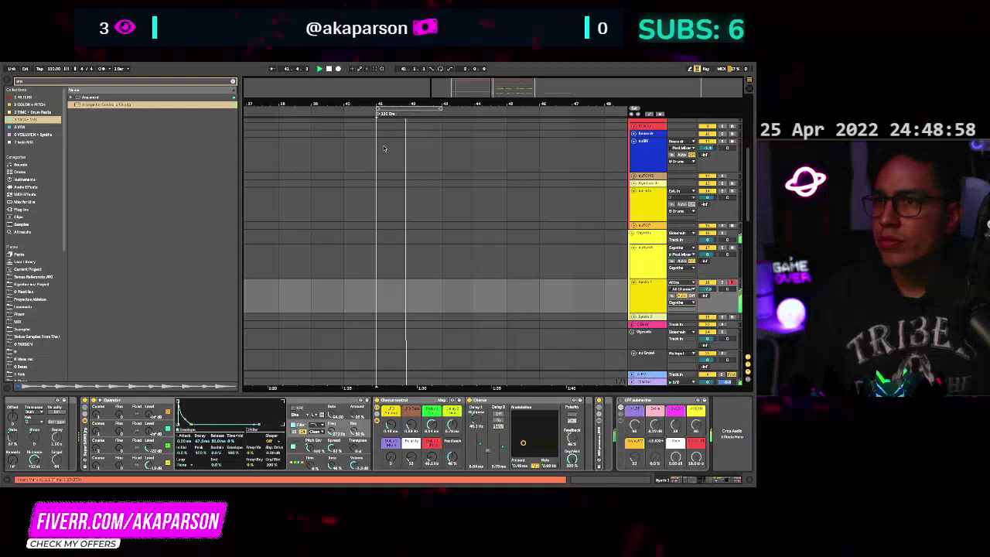
{"action": "key", "text": "ctrl+shift+c"}
{"action": "key", "text": "space"}
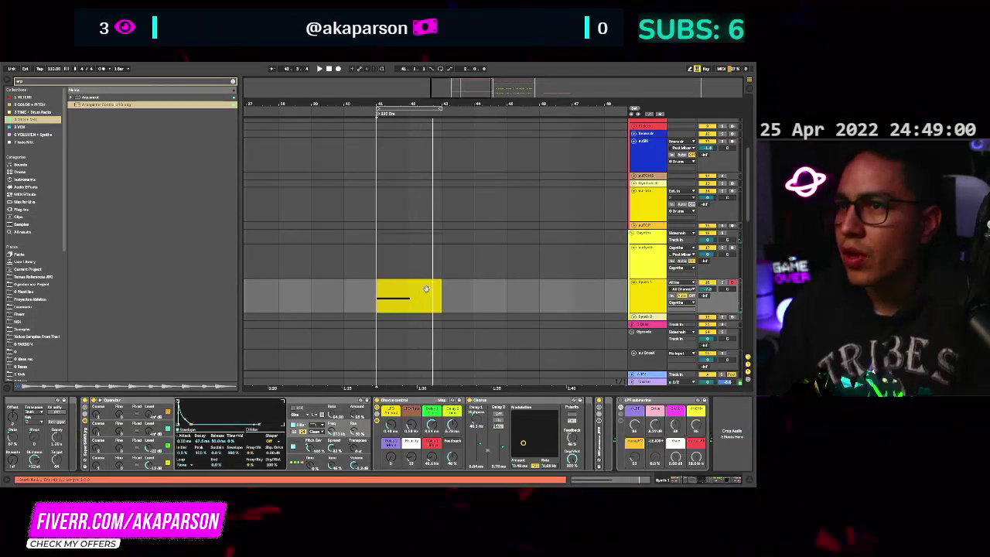
{"action": "left_click_drag", "start_coordinate": [441, 284], "coordinate": [408, 286]}
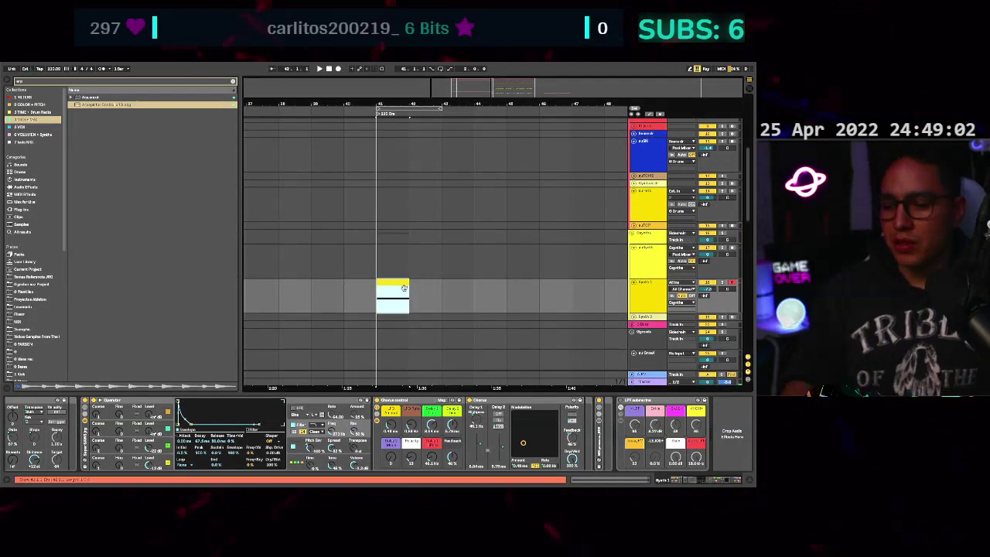
{"action": "key", "text": "space"}
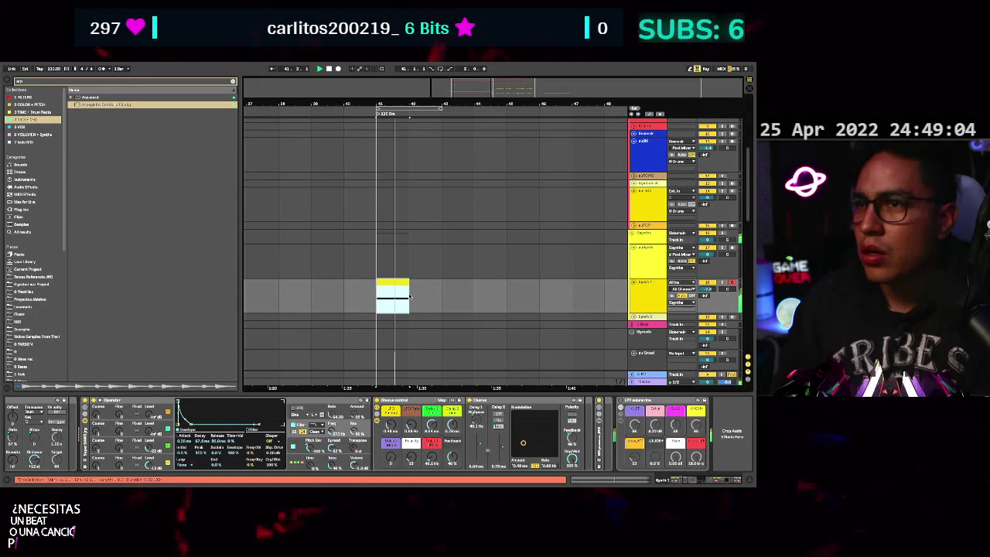
Duplicate the one-bar arpeggio clip from bar 41 to bar 43, and raise the Synth 1 track's volume.
{"action": "scroll", "coordinate": [410, 291], "scroll_direction": "up", "scroll_amount": 1}
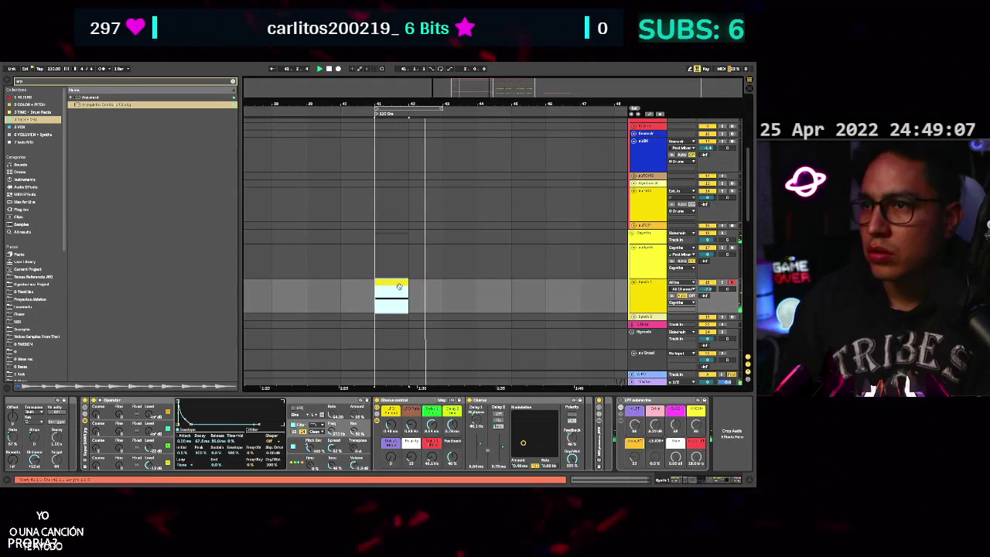
{"action": "key", "text": "ctrl+d"}
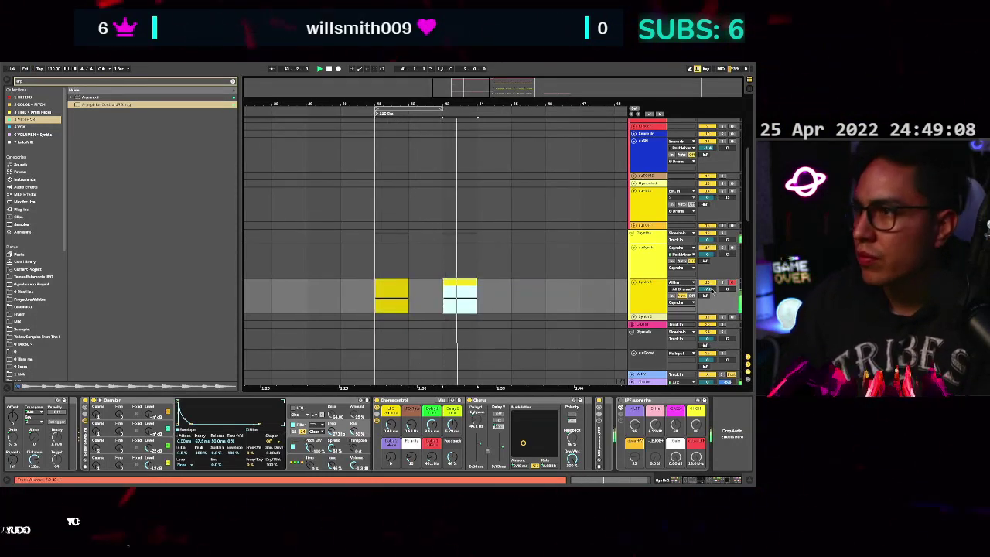
{"action": "left_click_drag", "start_coordinate": [708, 289], "coordinate": [708, 284]}
{"action": "scroll", "coordinate": [453, 315], "scroll_direction": "up", "scroll_amount": 1}
{"action": "scroll", "coordinate": [453, 316], "scroll_direction": "right", "scroll_amount": 1}
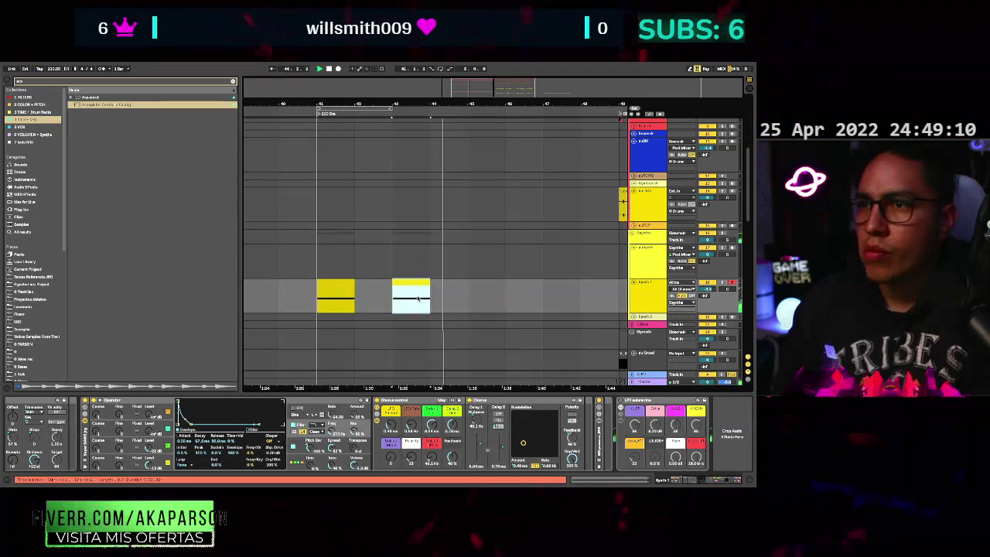
Duplicate the four-bar arpeggio section of bars 41 to 45 on the Synth 1 track into bars 45 to 49.
{"action": "left_click_drag", "start_coordinate": [421, 299], "coordinate": [331, 300]}
{"action": "left_click_drag", "start_coordinate": [467, 302], "coordinate": [333, 301]}
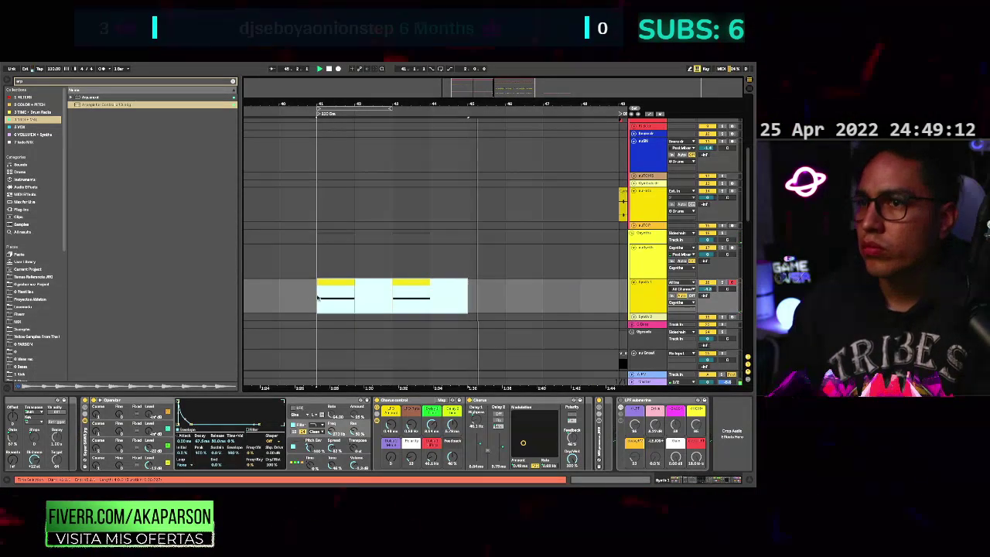
{"action": "key", "text": "ctrl+d"}
Shorten the second drum loop clip so that it ends at bar 48, one bar before the drop.
{"action": "scroll", "coordinate": [408, 314], "scroll_direction": "down", "scroll_amount": 3}
{"action": "scroll", "coordinate": [407, 315], "scroll_direction": "down", "scroll_amount": 5}
{"action": "scroll", "coordinate": [408, 315], "scroll_direction": "up", "scroll_amount": 8}
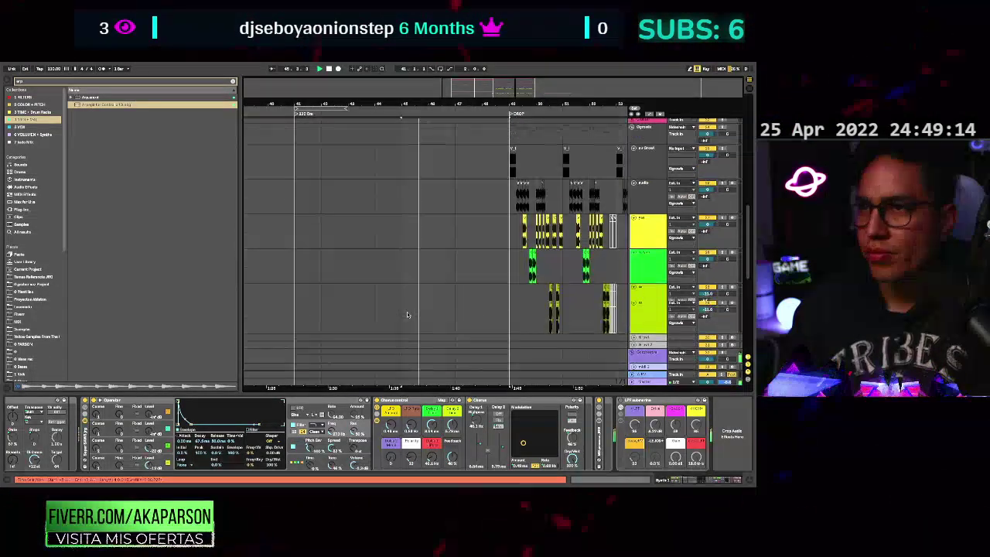
{"action": "scroll", "coordinate": [424, 303], "scroll_direction": "up", "scroll_amount": 1}
{"action": "scroll", "coordinate": [483, 267], "scroll_direction": "up", "scroll_amount": 10}
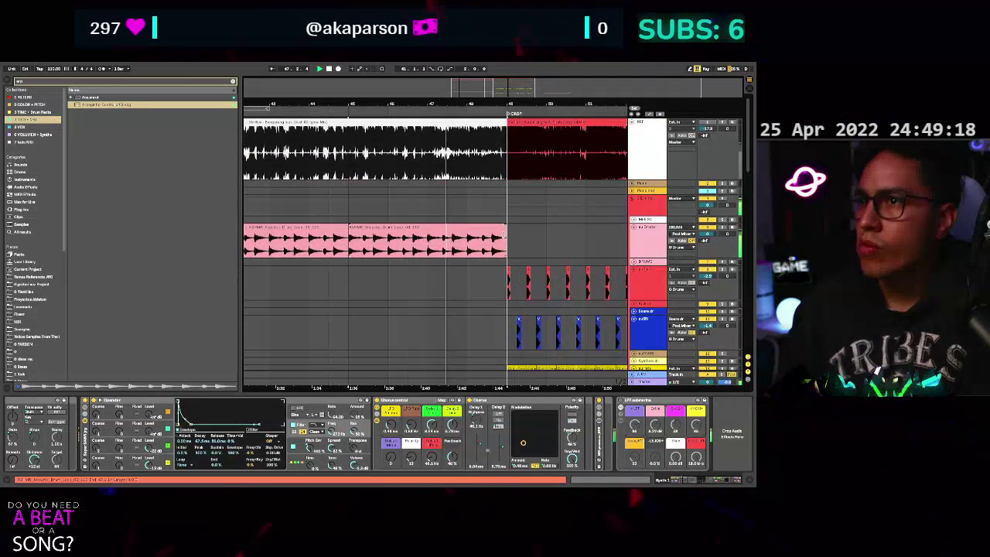
{"action": "left_click_drag", "start_coordinate": [506, 234], "coordinate": [467, 236]}
Audition the transition into the drop from about bar 46 and check the clips on all tracks.
{"action": "scroll", "coordinate": [481, 299], "scroll_direction": "down", "scroll_amount": 8}
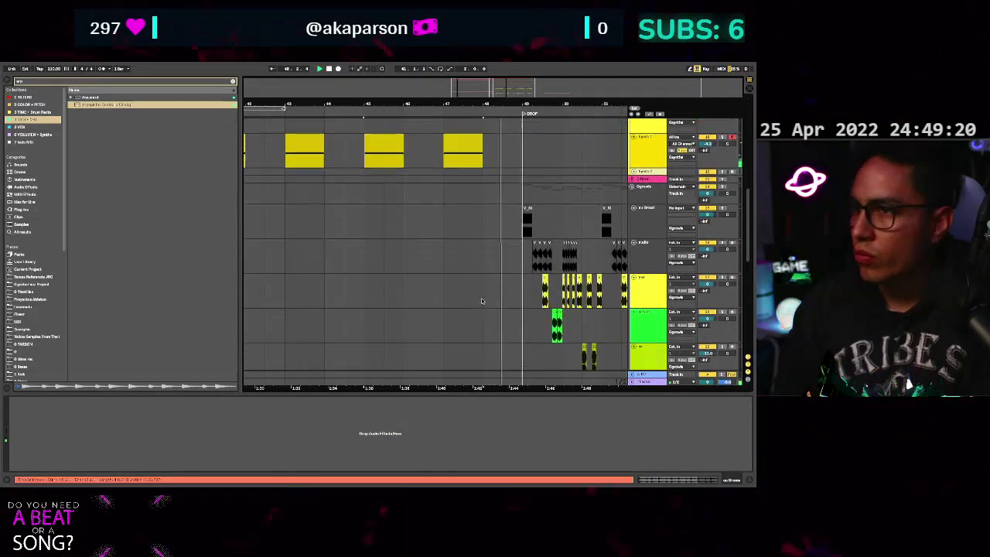
{"action": "scroll", "coordinate": [482, 301], "scroll_direction": "down", "scroll_amount": 10}
{"action": "scroll", "coordinate": [482, 301], "scroll_direction": "down", "scroll_amount": 1}
{"action": "scroll", "coordinate": [482, 301], "scroll_direction": "up", "scroll_amount": 2}
{"action": "scroll", "coordinate": [482, 301], "scroll_direction": "down", "scroll_amount": 3}
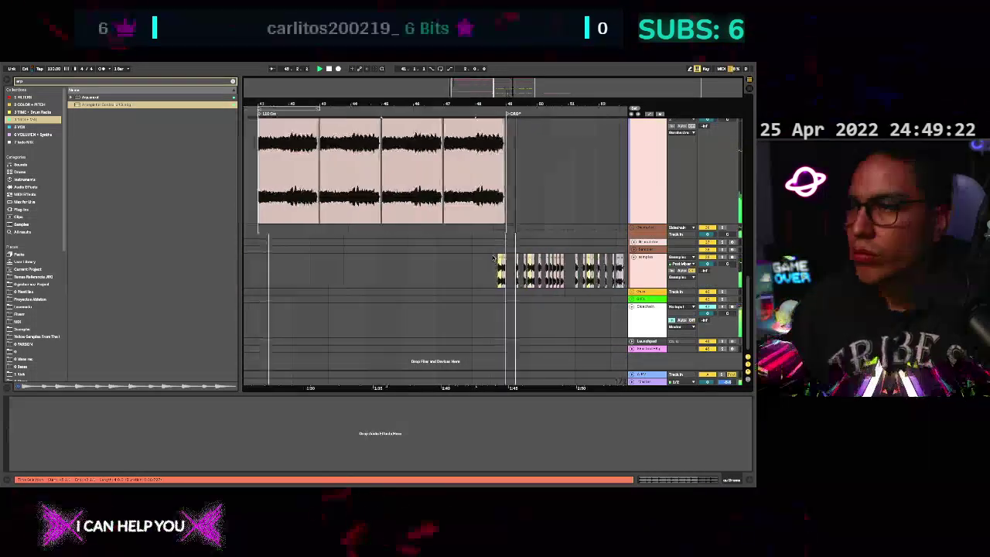
{"action": "scroll", "coordinate": [493, 258], "scroll_direction": "up", "scroll_amount": 6}
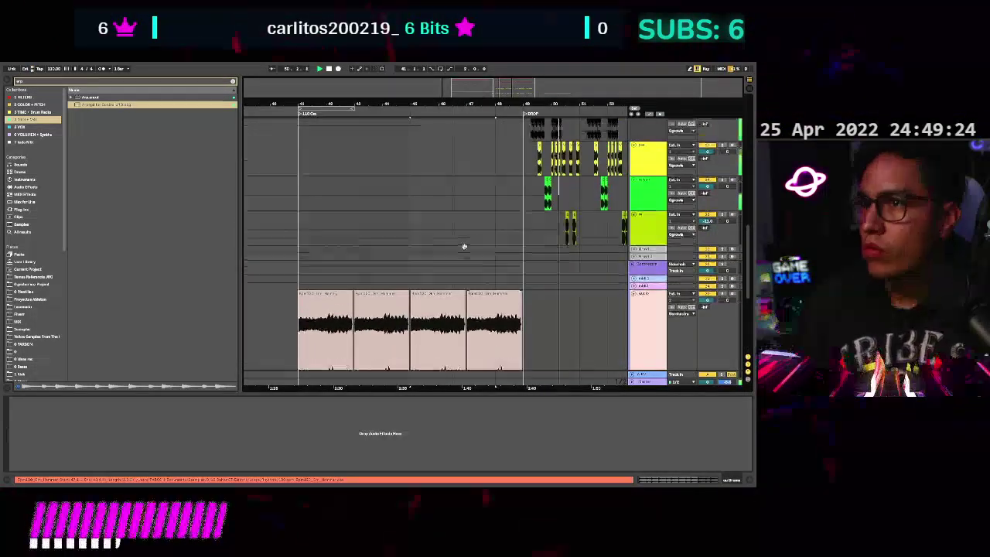
{"action": "scroll", "coordinate": [464, 246], "scroll_direction": "up", "scroll_amount": 1}
{"action": "left_click", "coordinate": [464, 239]}
{"action": "key", "text": "space"}
{"action": "key", "text": "space"}
{"action": "scroll", "coordinate": [473, 233], "scroll_direction": "up", "scroll_amount": 8}
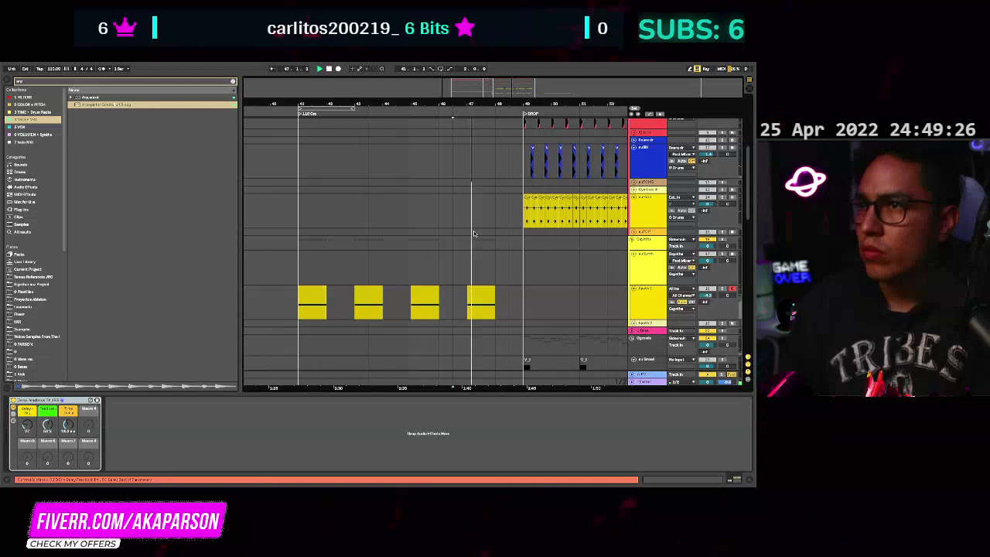
{"action": "scroll", "coordinate": [474, 234], "scroll_direction": "down", "scroll_amount": 5}
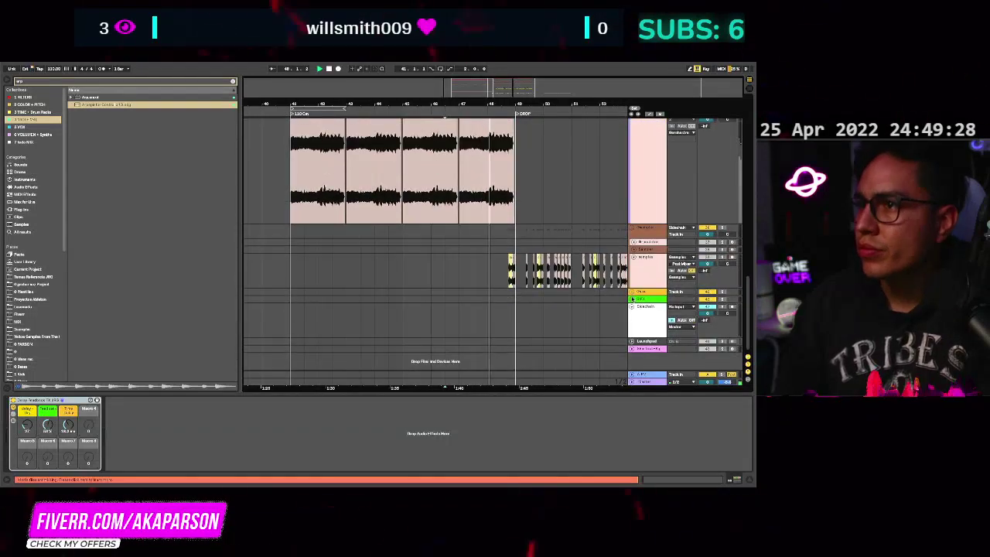
Unfold the green FX group and its first track, and select that track.
{"action": "left_click", "coordinate": [632, 299]}
{"action": "scroll", "coordinate": [513, 324], "scroll_direction": "up", "scroll_amount": 2}
{"action": "scroll", "coordinate": [512, 326], "scroll_direction": "up", "scroll_amount": 1}
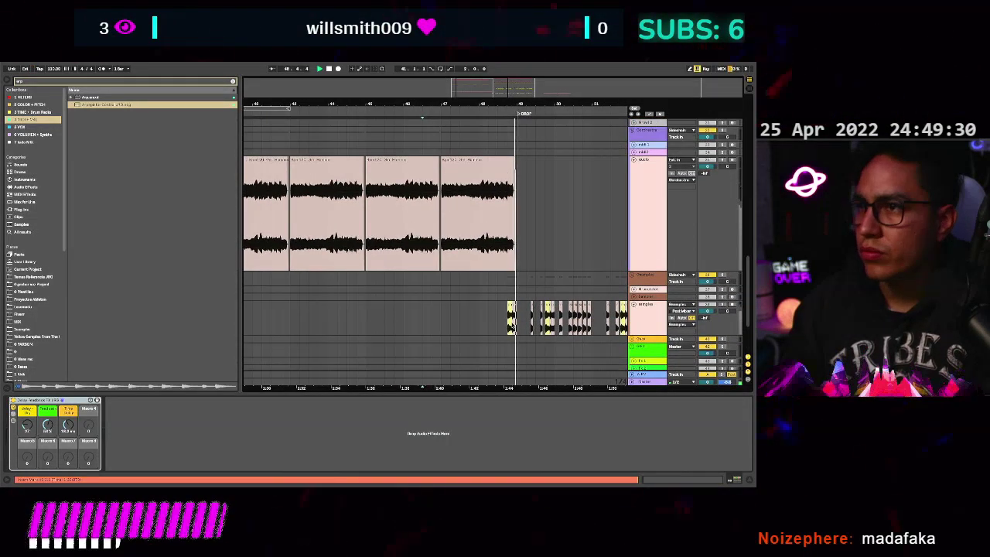
{"action": "scroll", "coordinate": [499, 292], "scroll_direction": "down", "scroll_amount": 3}
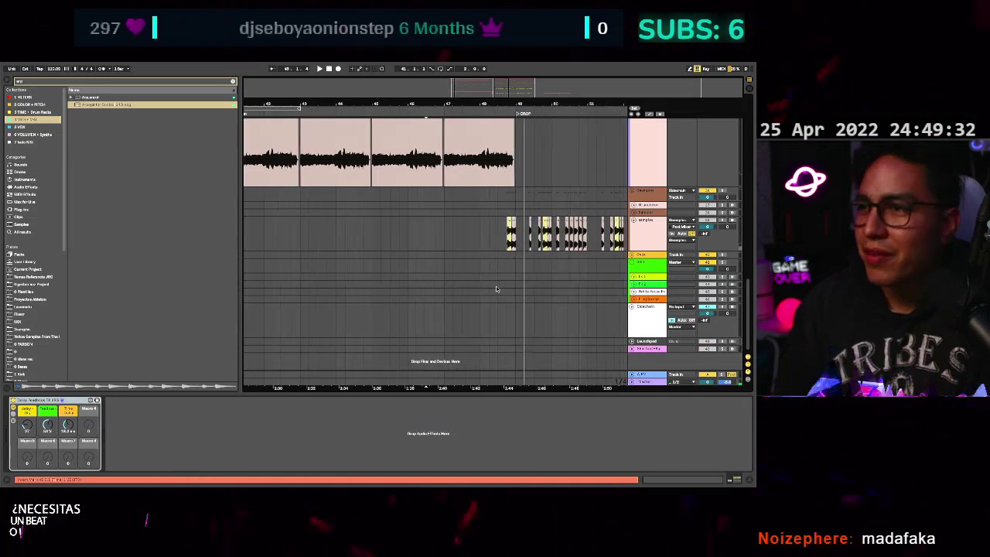
{"action": "left_click", "coordinate": [634, 283]}
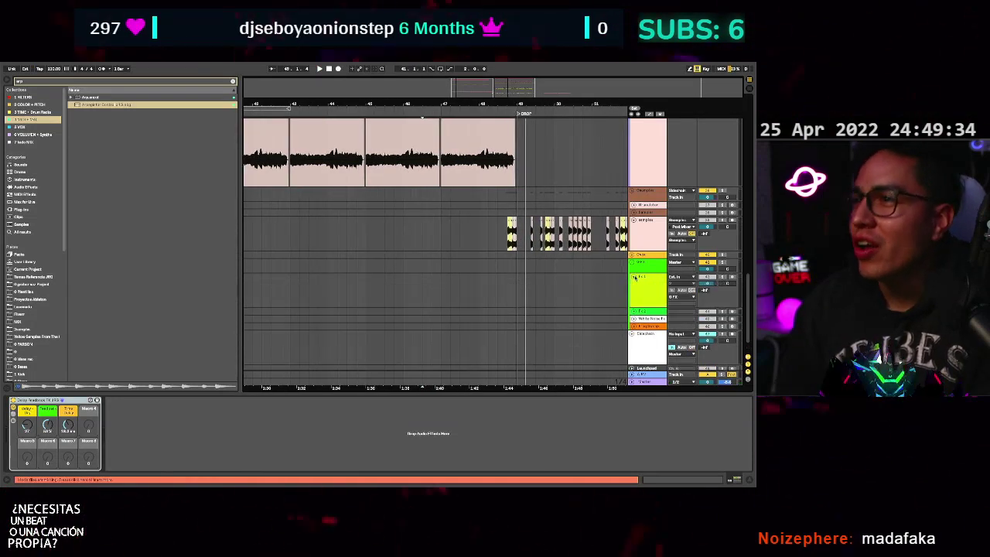
{"action": "left_click", "coordinate": [640, 280]}
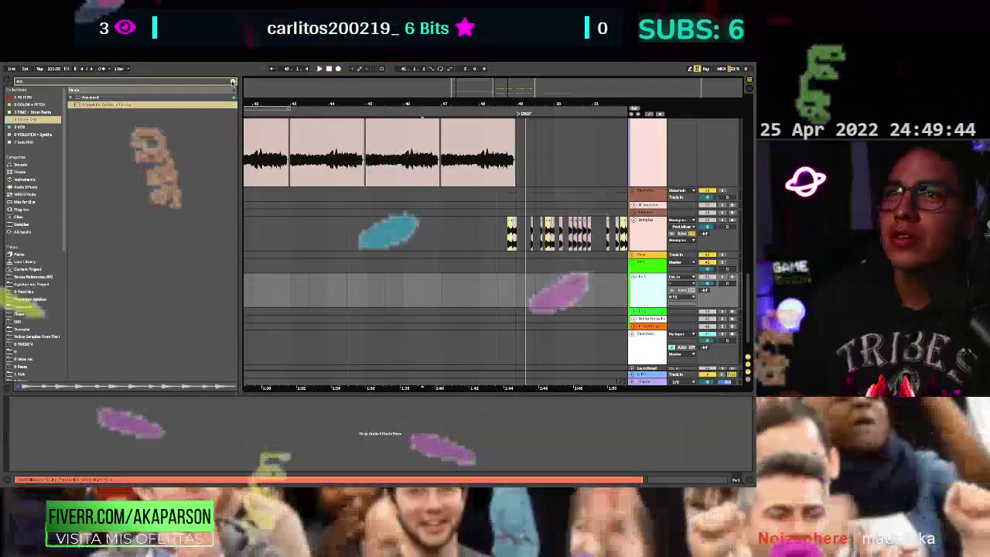
Clear the browser search and open the FX sample folder among the saved places.
{"action": "left_click", "coordinate": [233, 82]}
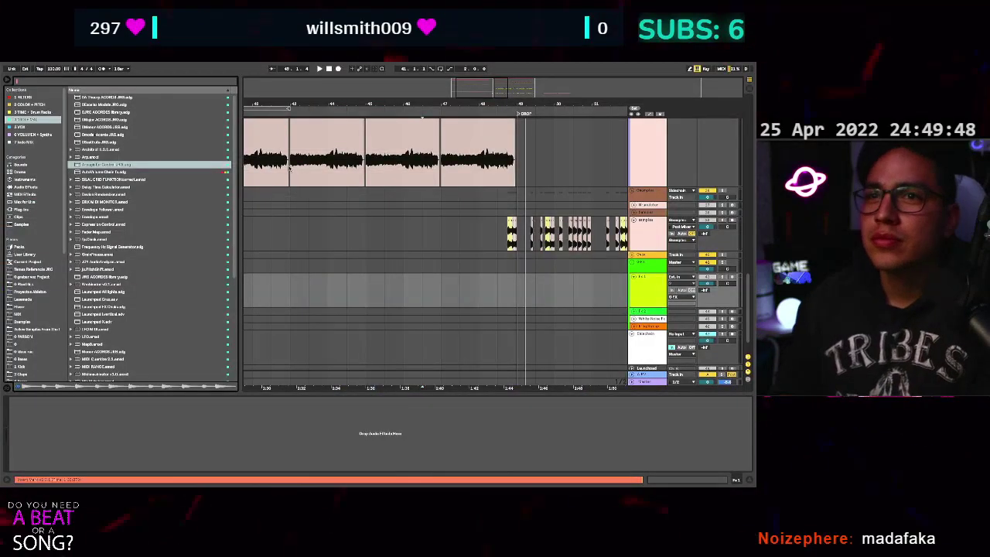
{"action": "scroll", "coordinate": [64, 299], "scroll_direction": "down", "scroll_amount": 2}
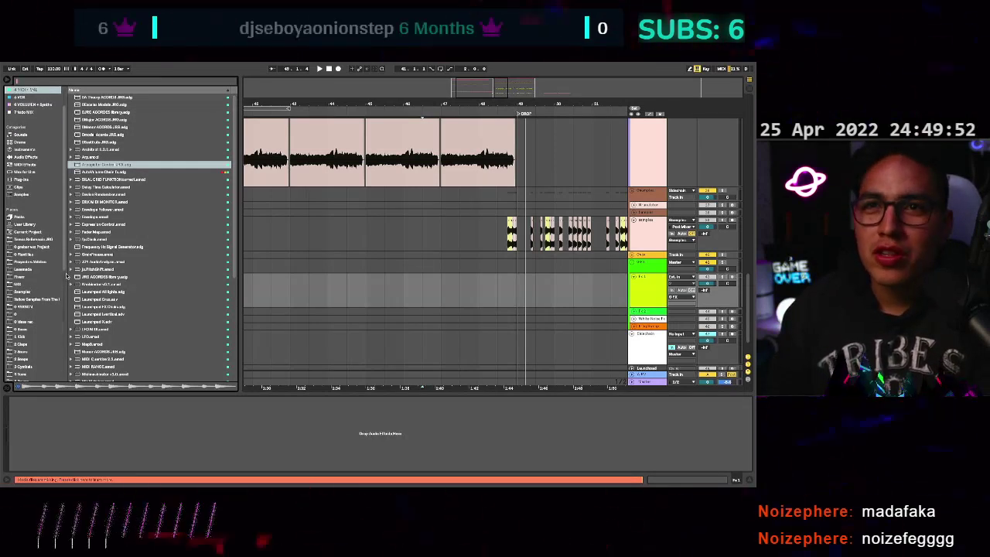
{"action": "scroll", "coordinate": [348, 292], "scroll_direction": "down", "scroll_amount": 3}
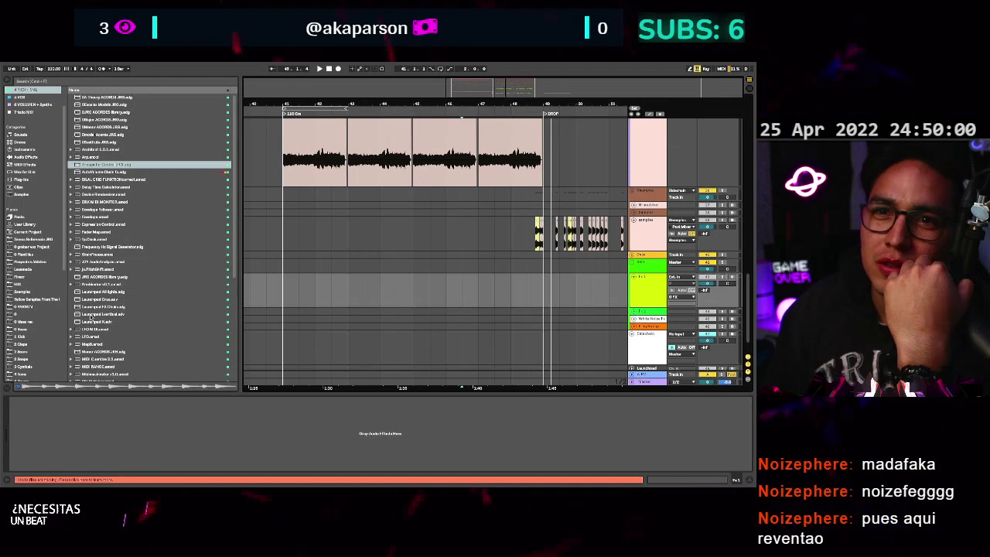
{"action": "scroll", "coordinate": [28, 290], "scroll_direction": "down", "scroll_amount": 3}
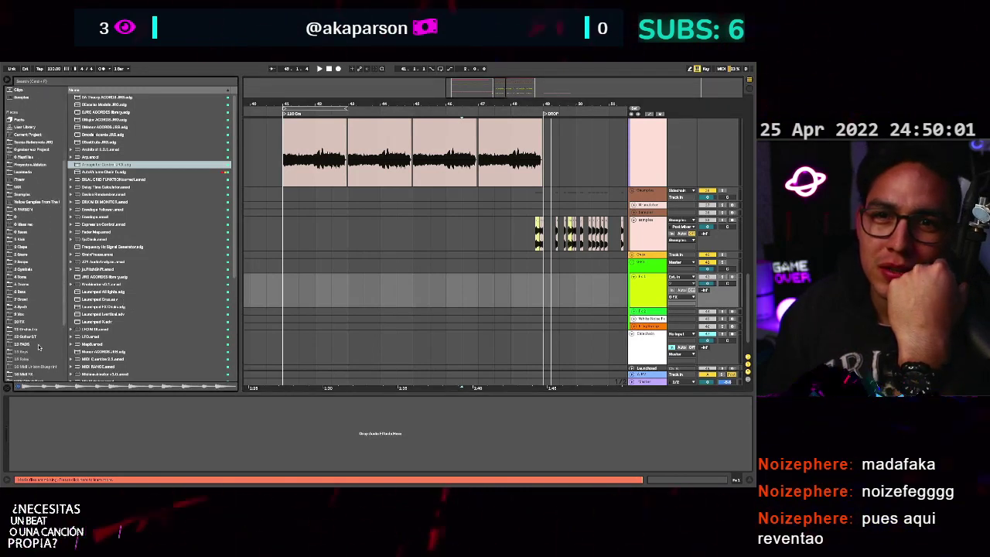
{"action": "left_click", "coordinate": [28, 300]}
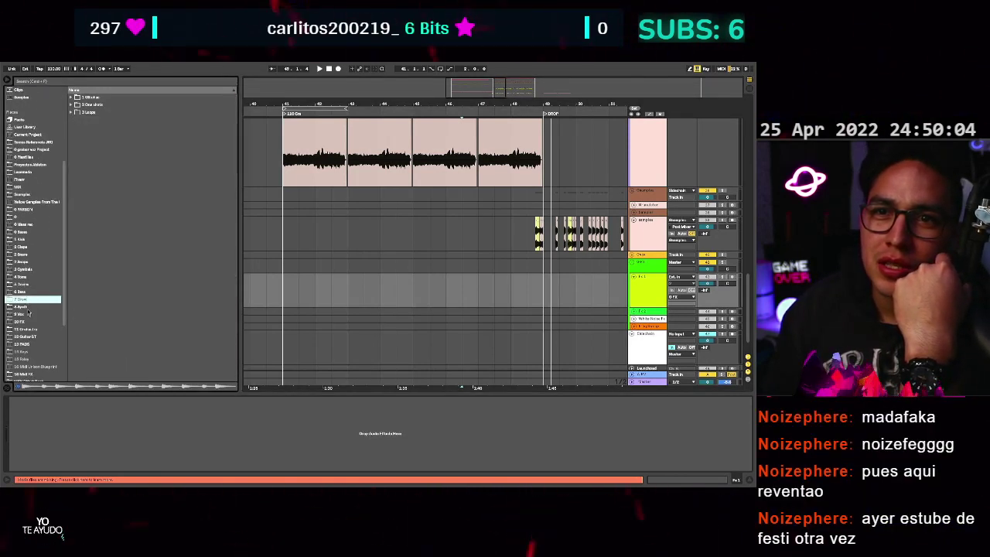
{"action": "left_click", "coordinate": [29, 313]}
{"action": "left_click", "coordinate": [32, 270]}
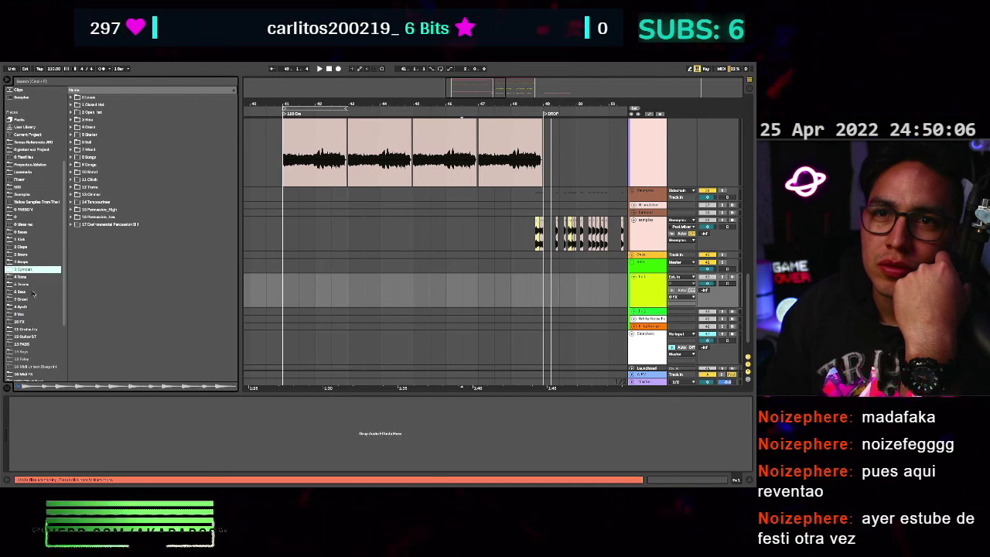
{"action": "left_click", "coordinate": [21, 321]}
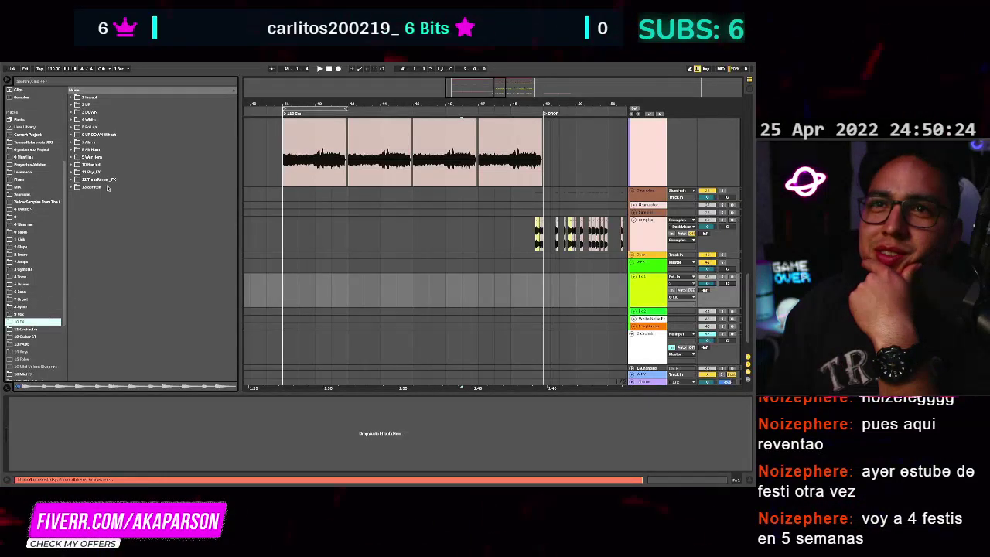
Look through the DOWN, UP and UP DOWN effect folders for a transition sound.
{"action": "left_click", "coordinate": [72, 112]}
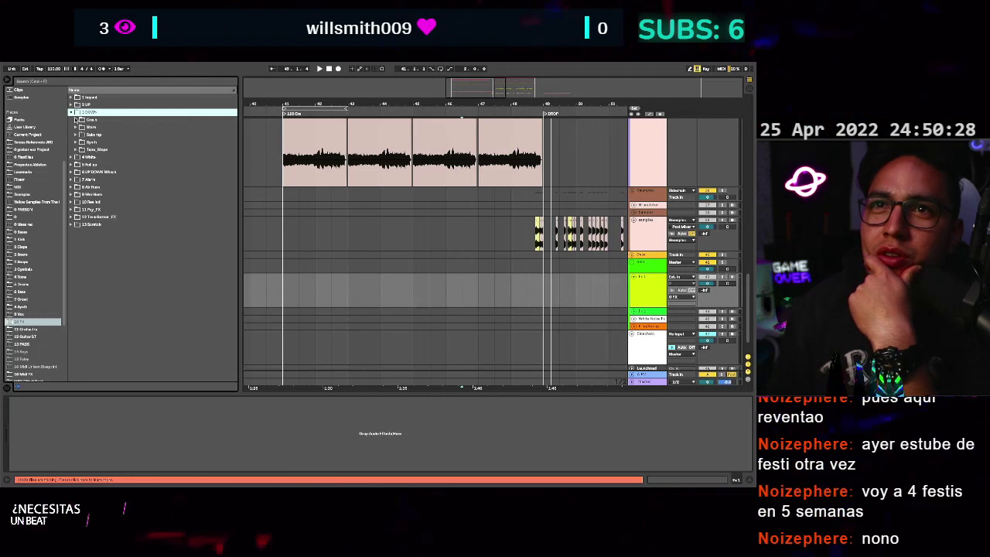
{"action": "left_click", "coordinate": [71, 104]}
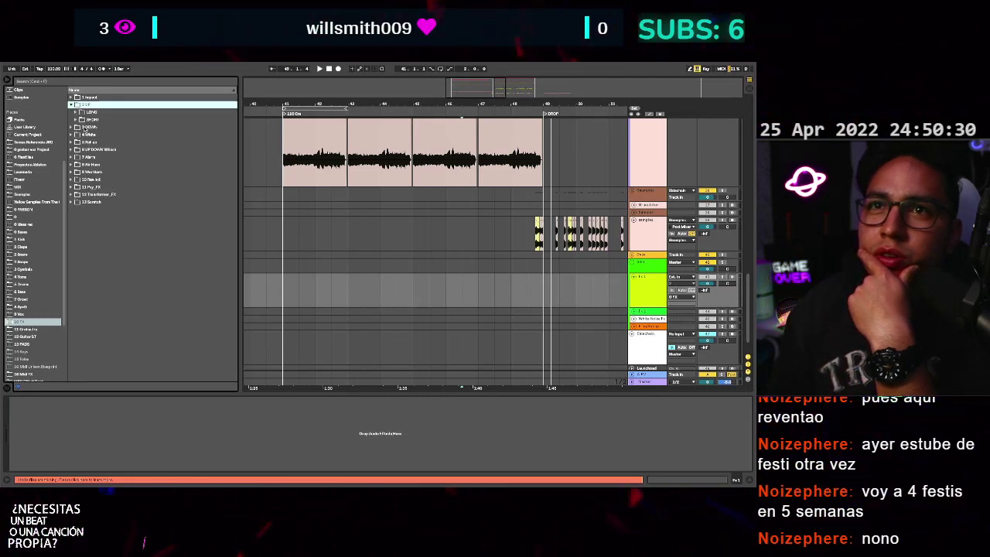
{"action": "left_click", "coordinate": [75, 119]}
{"action": "left_click", "coordinate": [76, 120]}
{"action": "left_click", "coordinate": [71, 104]}
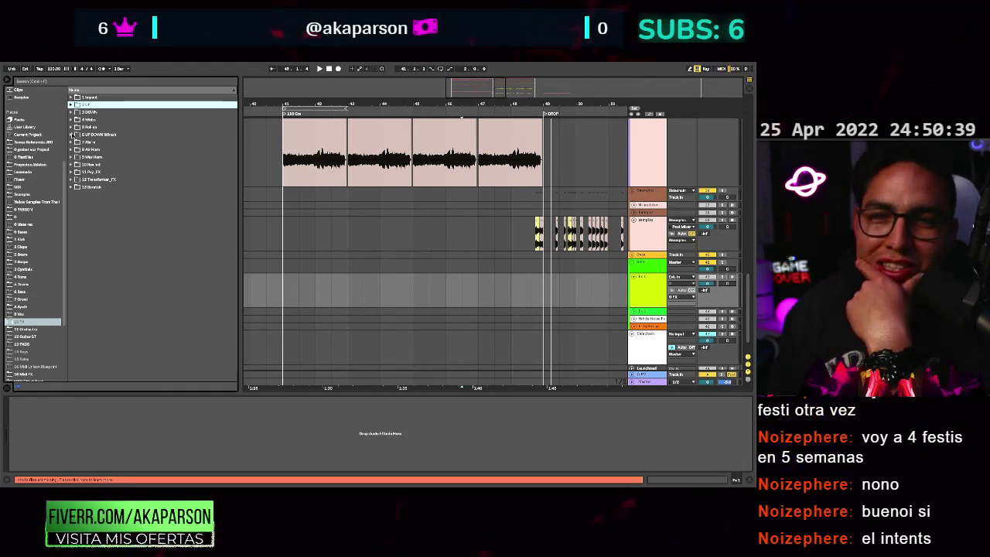
{"action": "left_click", "coordinate": [71, 134]}
{"action": "left_click", "coordinate": [72, 135]}
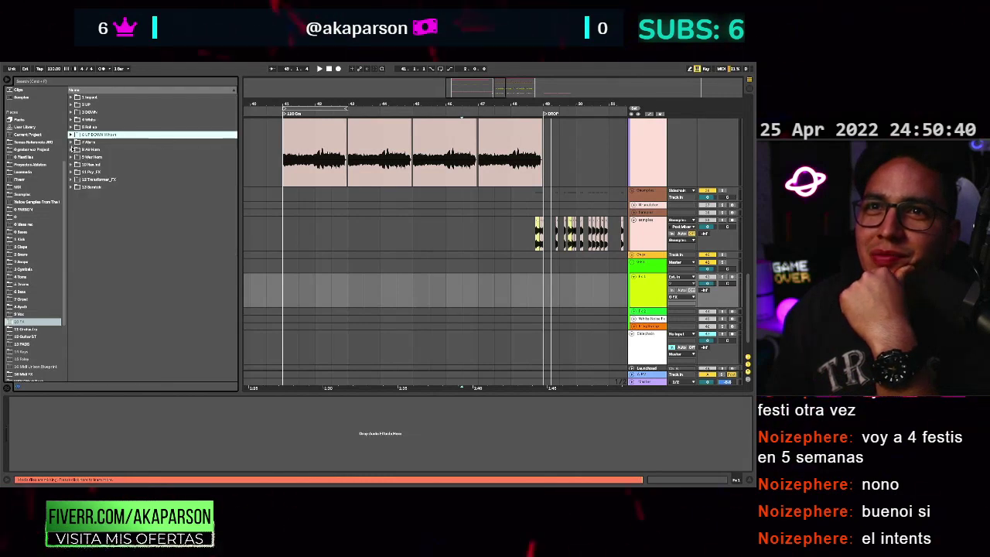
Preview white-noise risers in the White UP folder and place Long_Sweep_06 on the first FX track before the drop.
{"action": "left_click", "coordinate": [71, 120]}
{"action": "left_click", "coordinate": [76, 127]}
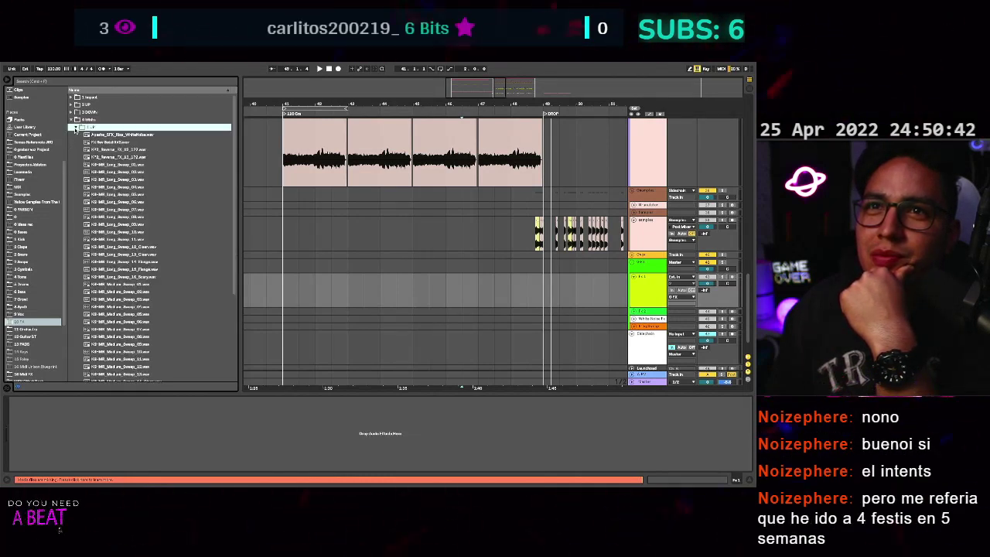
{"action": "left_click", "coordinate": [91, 142]}
{"action": "left_click", "coordinate": [99, 195]}
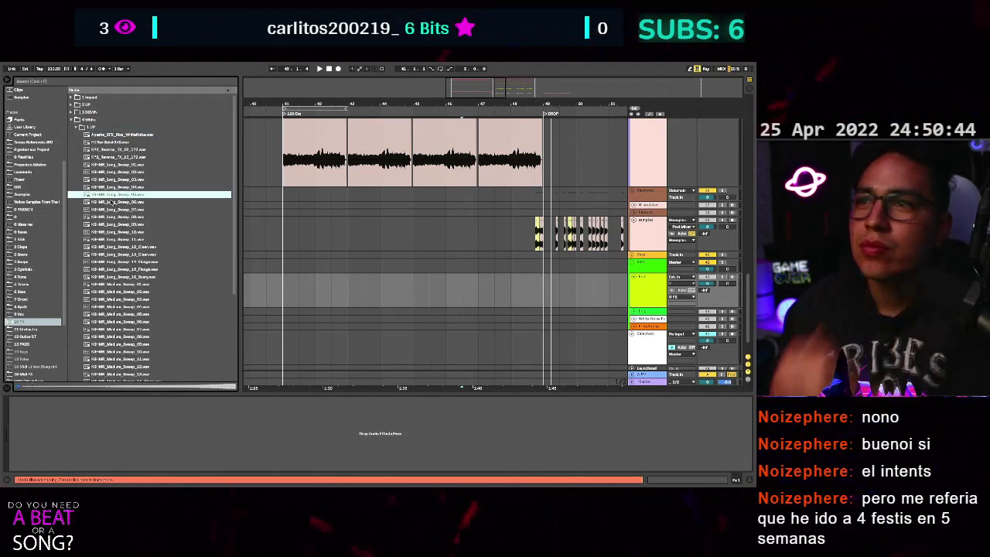
{"action": "left_click_drag", "start_coordinate": [106, 202], "coordinate": [311, 291]}
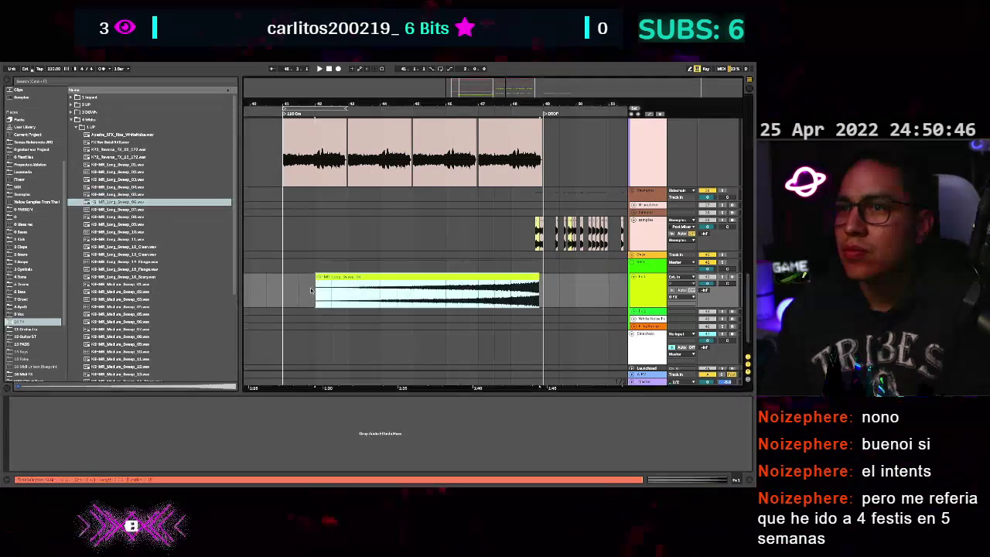
{"action": "left_click_drag", "start_coordinate": [435, 282], "coordinate": [418, 283]}
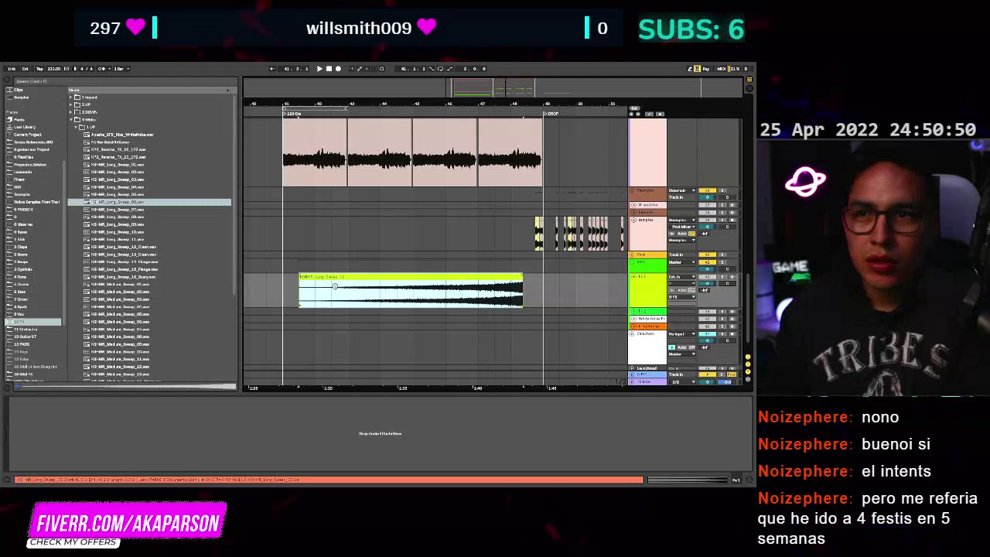
Trim the sweep clip's start to bar 46 with a fade-in, and lower the first FX track's volume during playback.
{"action": "left_click_drag", "start_coordinate": [302, 283], "coordinate": [512, 274]}
{"action": "scroll", "coordinate": [516, 298], "scroll_direction": "up", "scroll_amount": 3}
{"action": "key", "text": "space"}
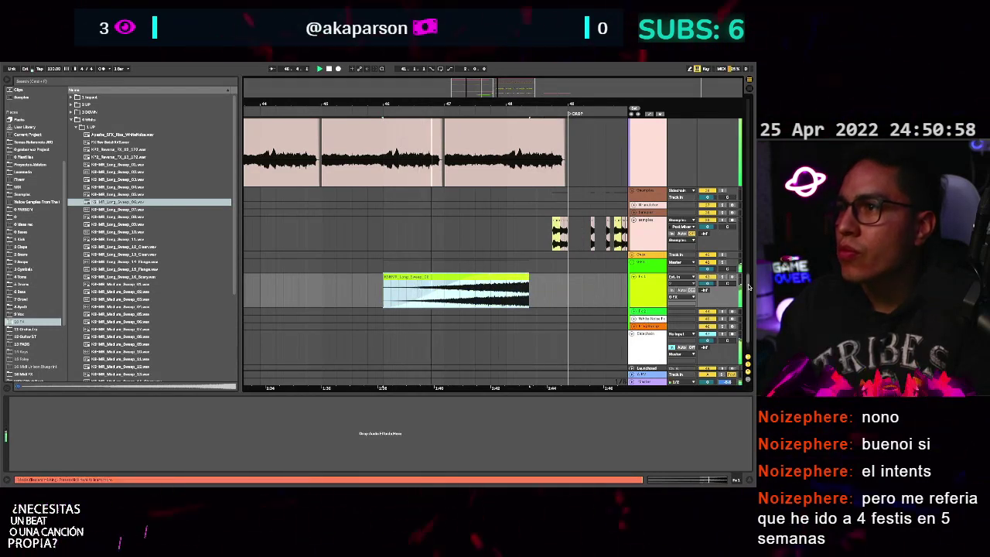
{"action": "left_click_drag", "start_coordinate": [708, 284], "coordinate": [707, 285]}
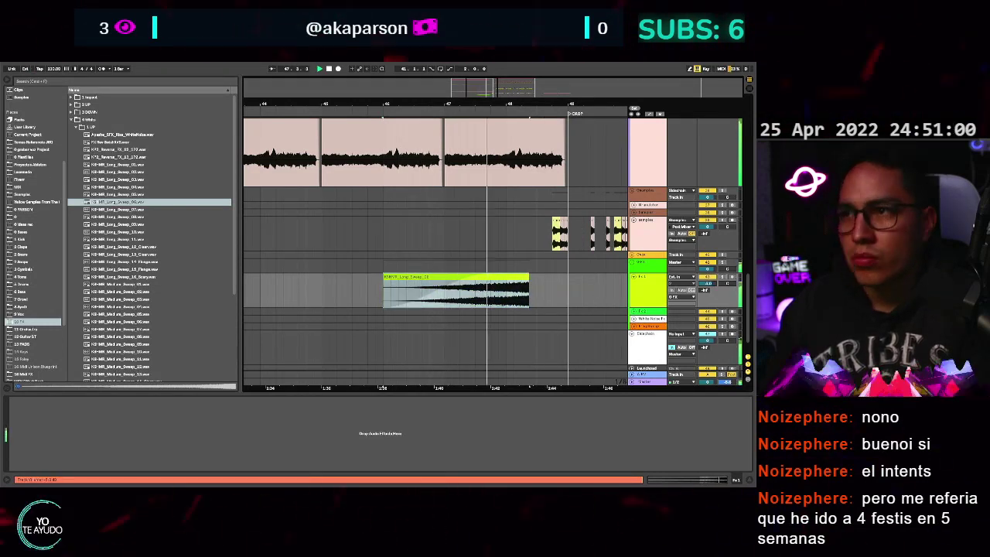
{"action": "key", "text": "space"}
Move the sweep clip so that it ends at bar 48, and audition the transition into the drop.
{"action": "left_click_drag", "start_coordinate": [517, 277], "coordinate": [502, 280]}
{"action": "scroll", "coordinate": [474, 264], "scroll_direction": "up", "scroll_amount": 1}
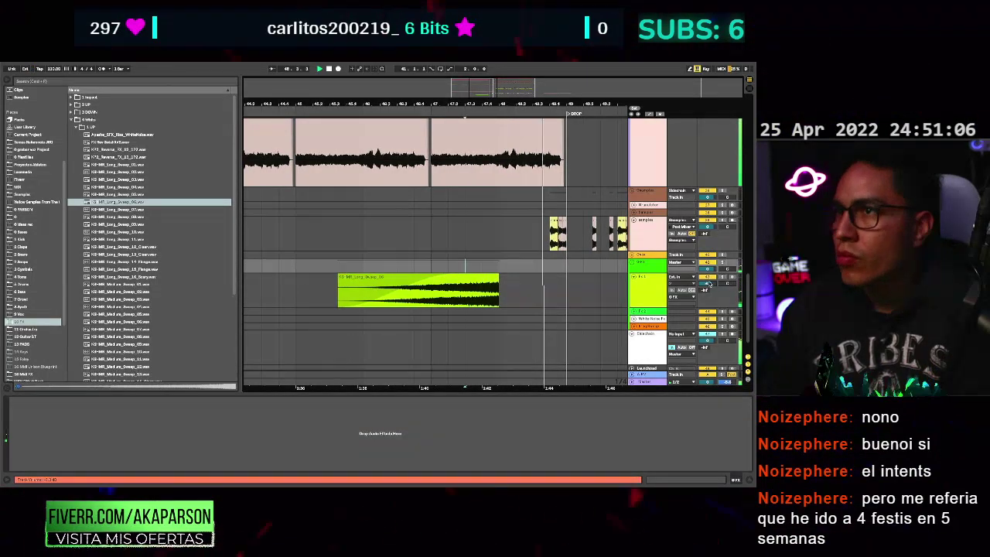
{"action": "scroll", "coordinate": [532, 224], "scroll_direction": "down", "scroll_amount": 1}
{"action": "scroll", "coordinate": [528, 189], "scroll_direction": "up", "scroll_amount": 2}
{"action": "key", "text": "space"}
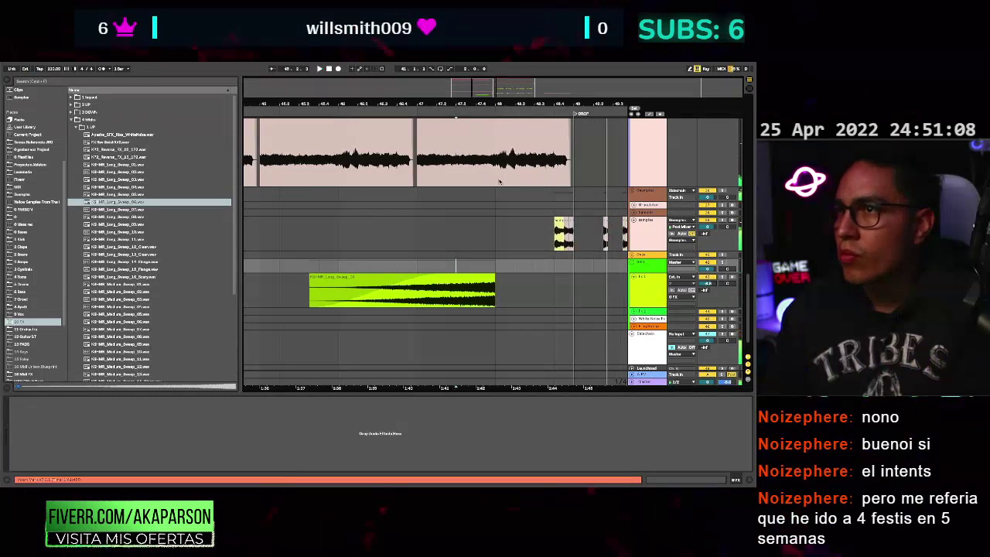
{"action": "scroll", "coordinate": [500, 181], "scroll_direction": "up", "scroll_amount": 1}
{"action": "key", "text": "space"}
{"action": "left_click", "coordinate": [493, 270]}
{"action": "left_click", "coordinate": [482, 250]}
{"action": "scroll", "coordinate": [496, 248], "scroll_direction": "down", "scroll_amount": 2}
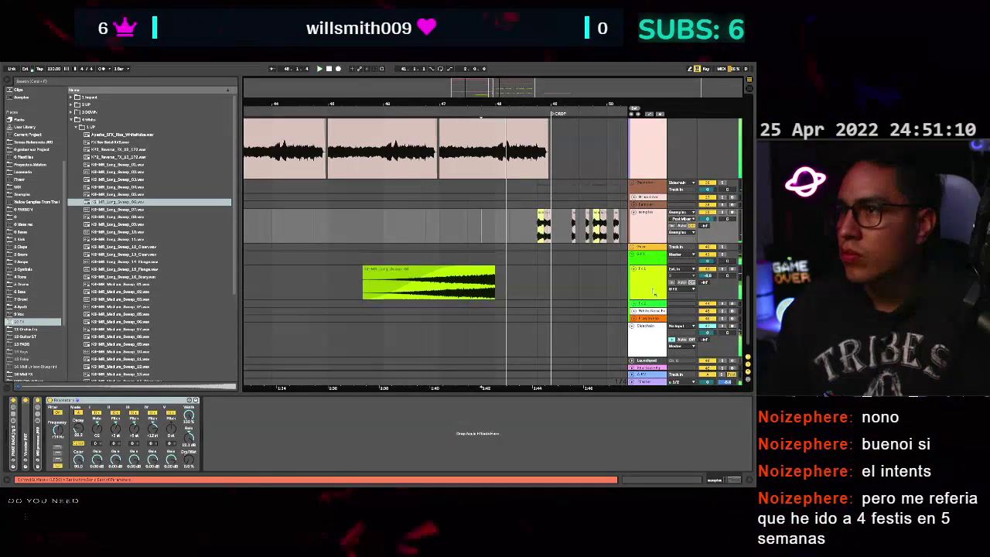
{"action": "key", "text": "space"}
Unfold the second FX track and place a KSHMR impact sample from the Impact folder on it at bar 48.
{"action": "left_click", "coordinate": [632, 304]}
{"action": "left_click", "coordinate": [71, 98]}
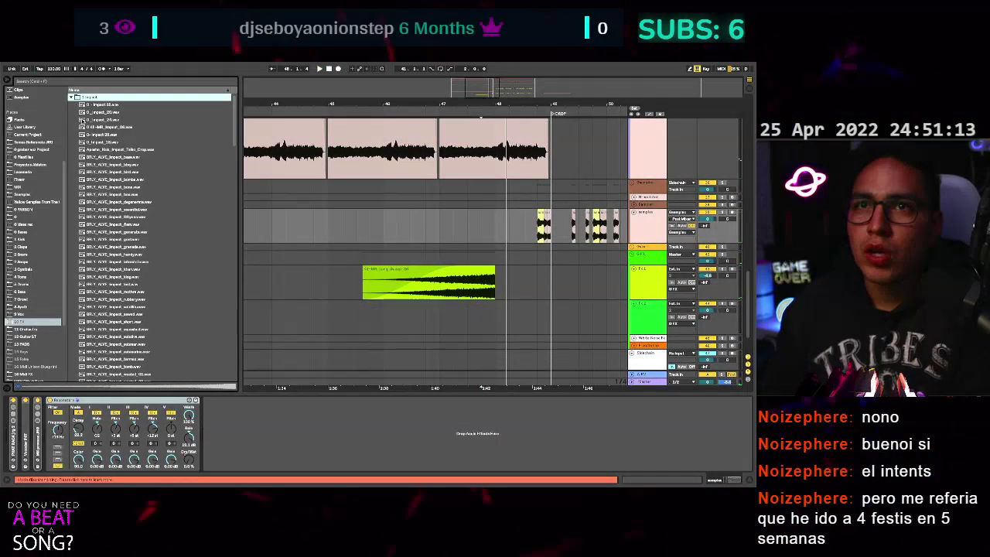
{"action": "left_click", "coordinate": [95, 127]}
{"action": "left_click_drag", "start_coordinate": [99, 127], "coordinate": [511, 309]}
Lower the second FX track's volume and audition the impact from bar 48 into the drop.
{"action": "key", "text": "space"}
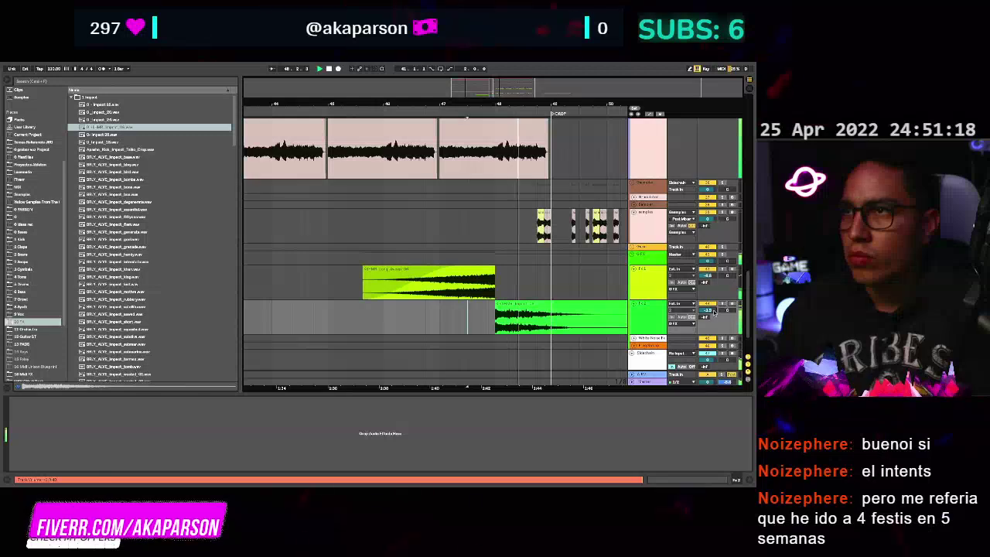
{"action": "scroll", "coordinate": [513, 212], "scroll_direction": "up", "scroll_amount": 3}
{"action": "left_click", "coordinate": [494, 216]}
{"action": "key", "text": "space"}
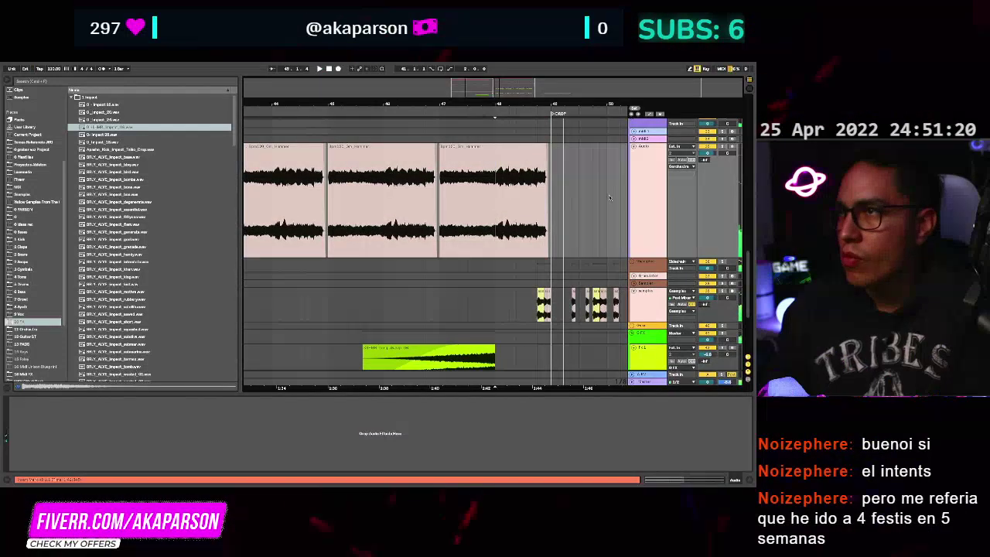
Rename the audio track holding the four long pink waveform clips as guitar.
{"action": "left_click", "coordinate": [648, 195]}
{"action": "type", "text": "guitar"}
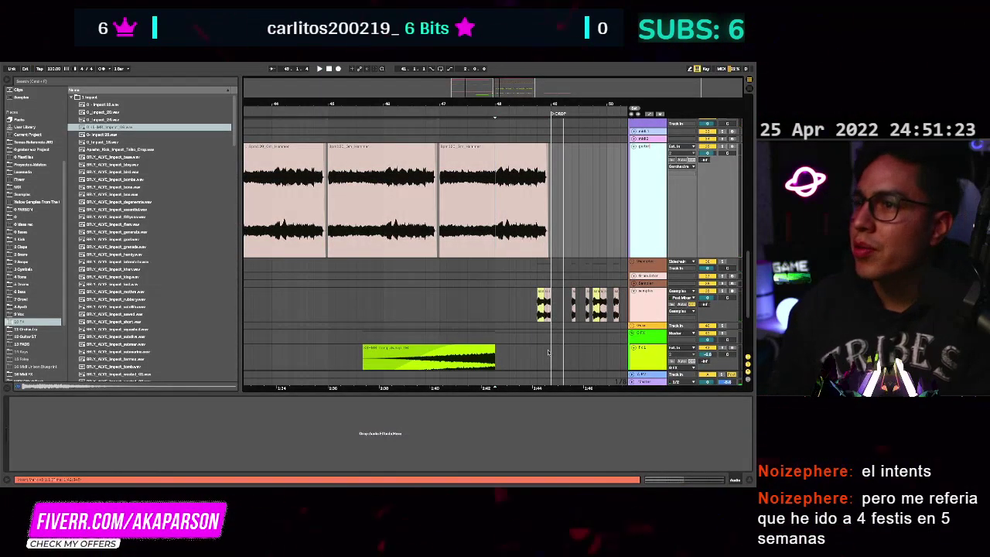
{"action": "left_click", "coordinate": [506, 437]}
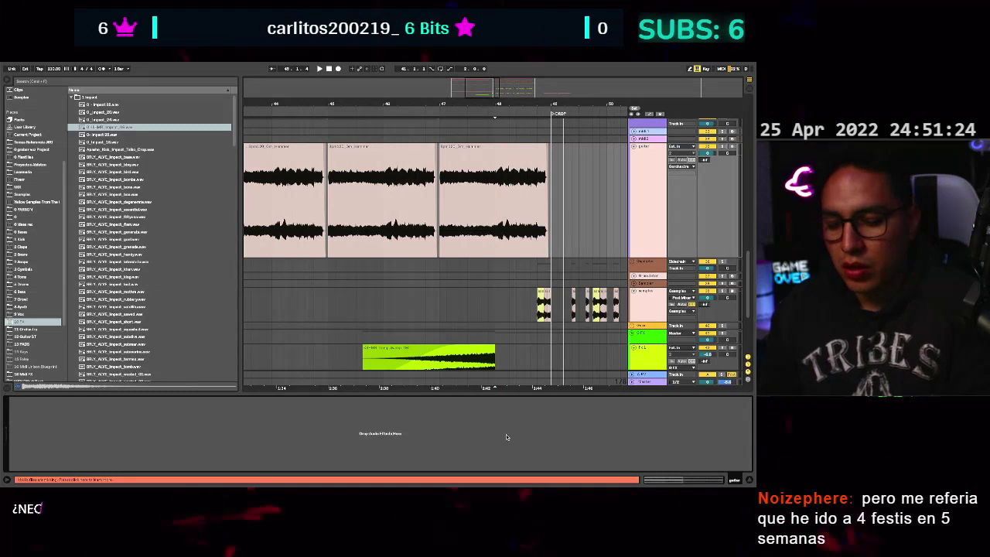
Search the browser for radio, load the RADIO FX rack onto the guitar track and listen to its effect.
{"action": "key", "text": "ctrl+f"}
{"action": "type", "text": "radio"}
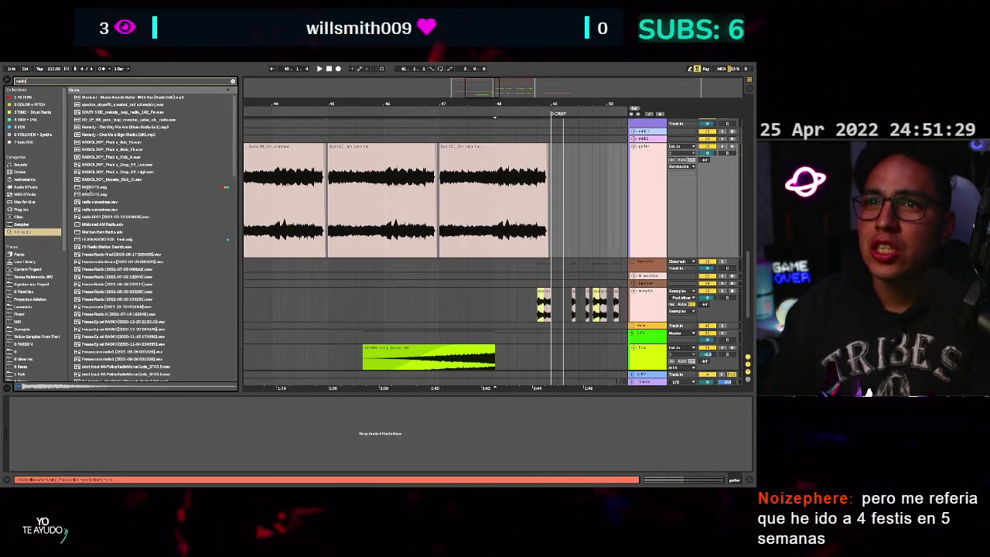
{"action": "left_click", "coordinate": [99, 187]}
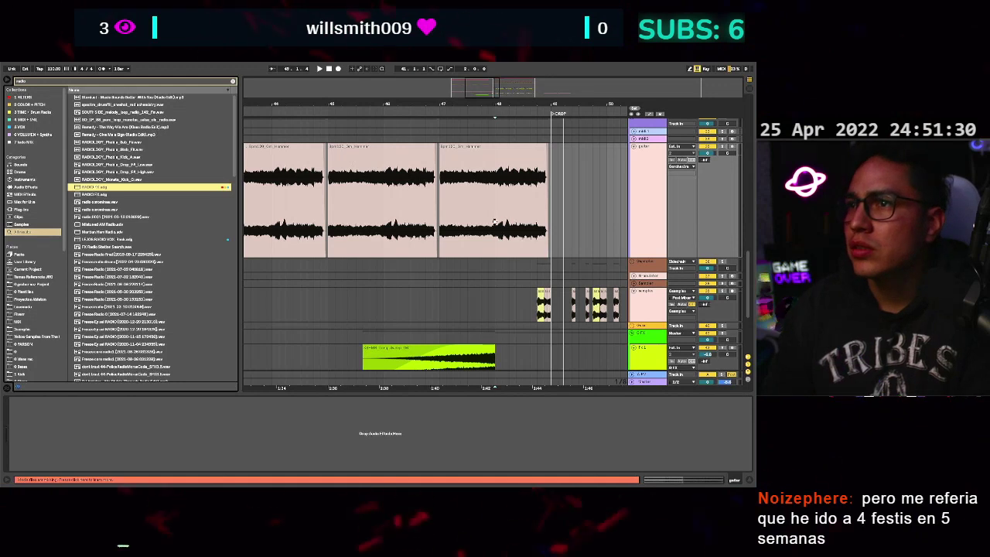
{"action": "key", "text": "Return"}
{"action": "key", "text": "space"}
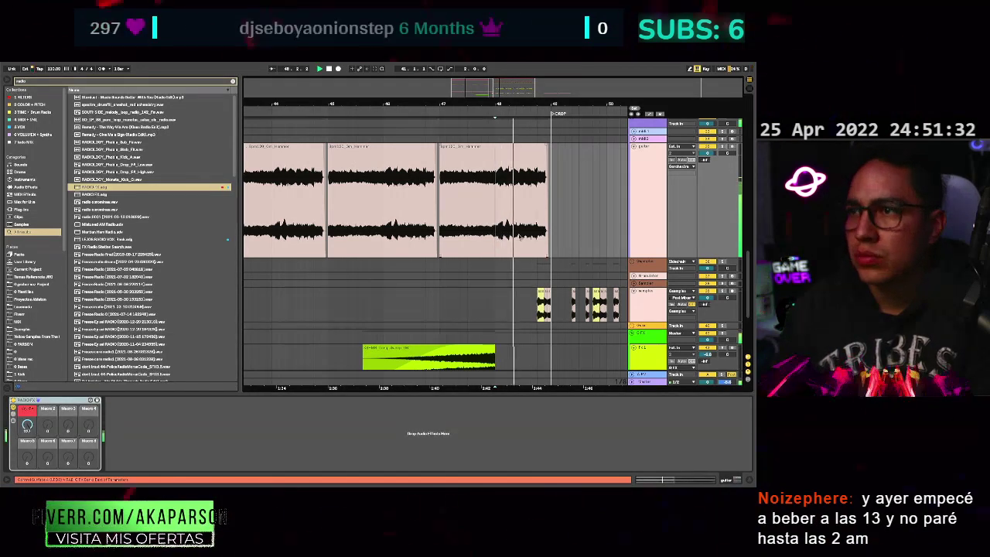
{"action": "scroll", "coordinate": [522, 238], "scroll_direction": "up", "scroll_amount": 2}
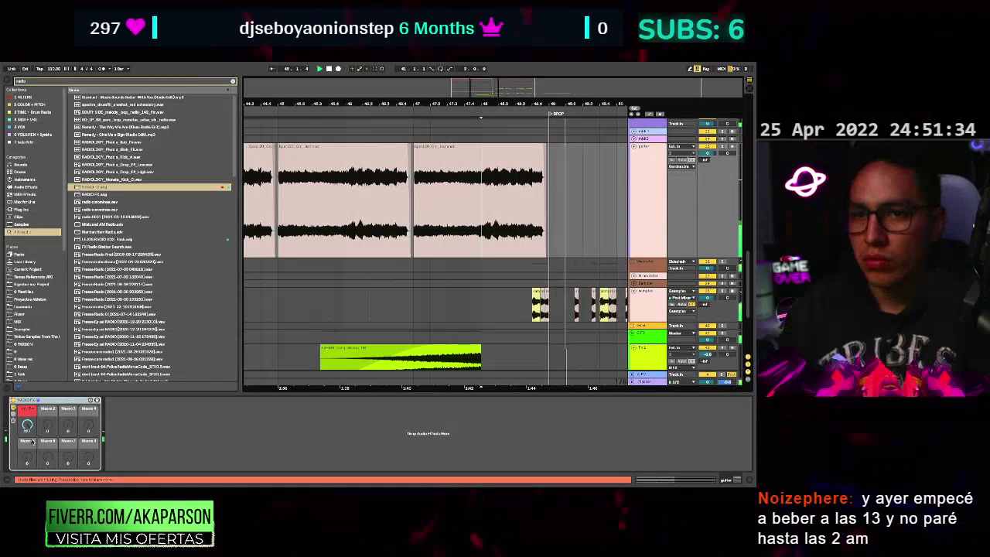
{"action": "key", "text": "space"}
Automate the RADIO FX dry/wet on the last guitar clip, curving up from zero at bar 47 to full at bar 48.
{"action": "left_click", "coordinate": [484, 160]}
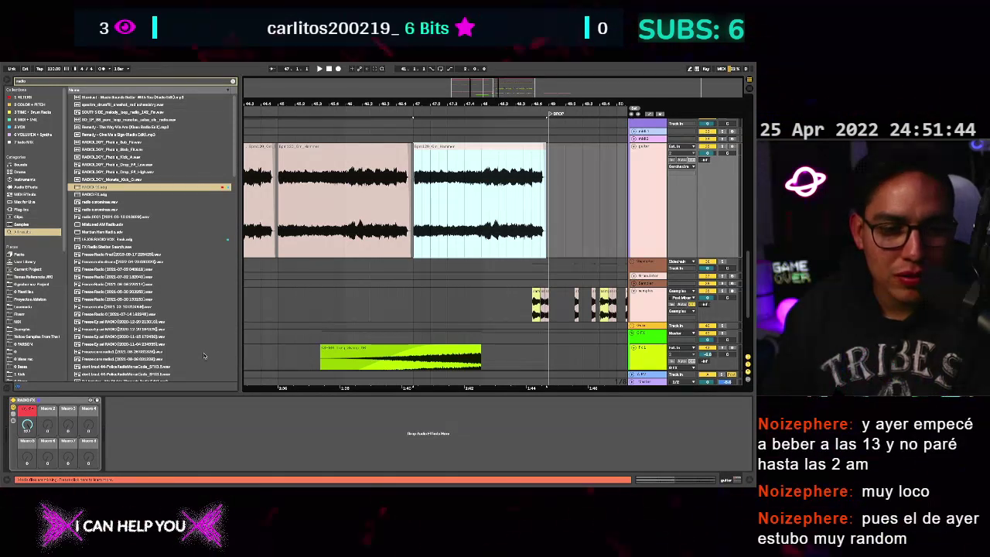
{"action": "left_click", "coordinate": [488, 147]}
{"action": "key", "text": "a"}
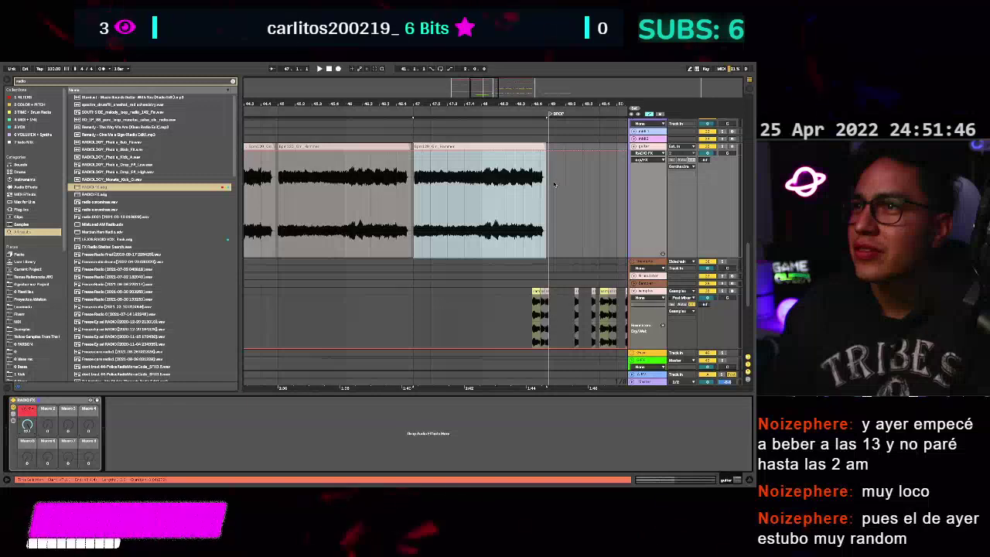
{"action": "left_click", "coordinate": [483, 153]}
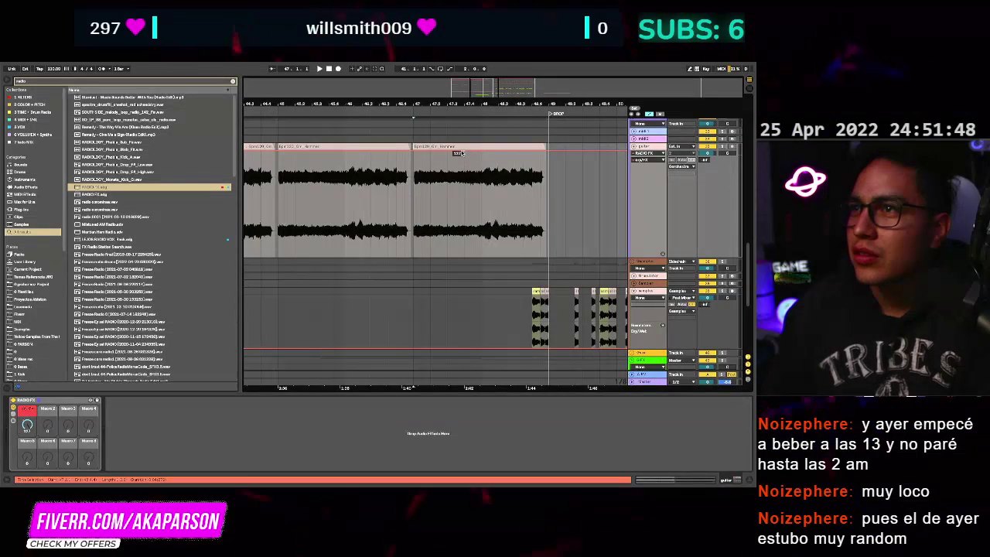
{"action": "left_click_drag", "start_coordinate": [462, 153], "coordinate": [418, 252]}
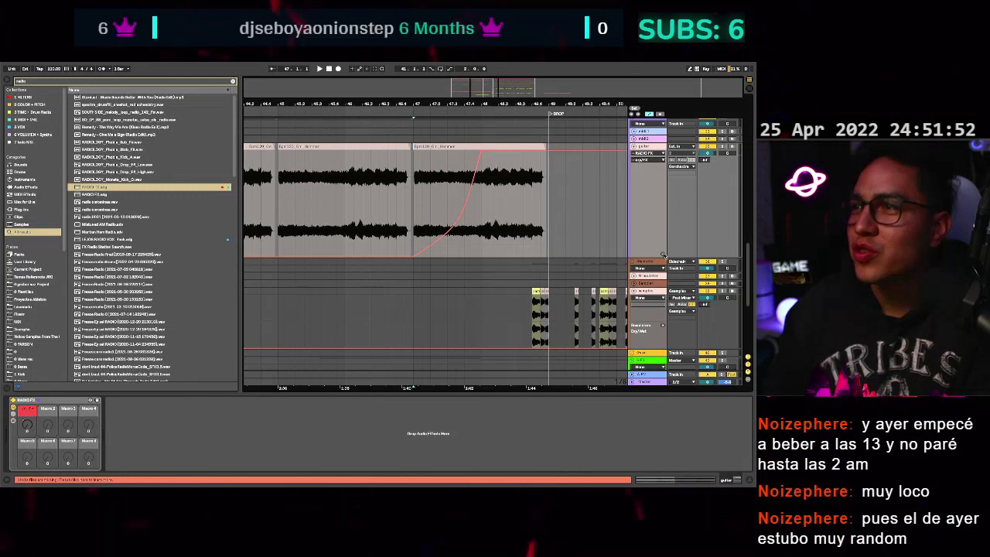
Give the guitar track's RADIO FX automation its own lane, hide the browser and play back the transition into the drop.
{"action": "left_click", "coordinate": [663, 253]}
{"action": "key", "text": "ctrl+alt+b"}
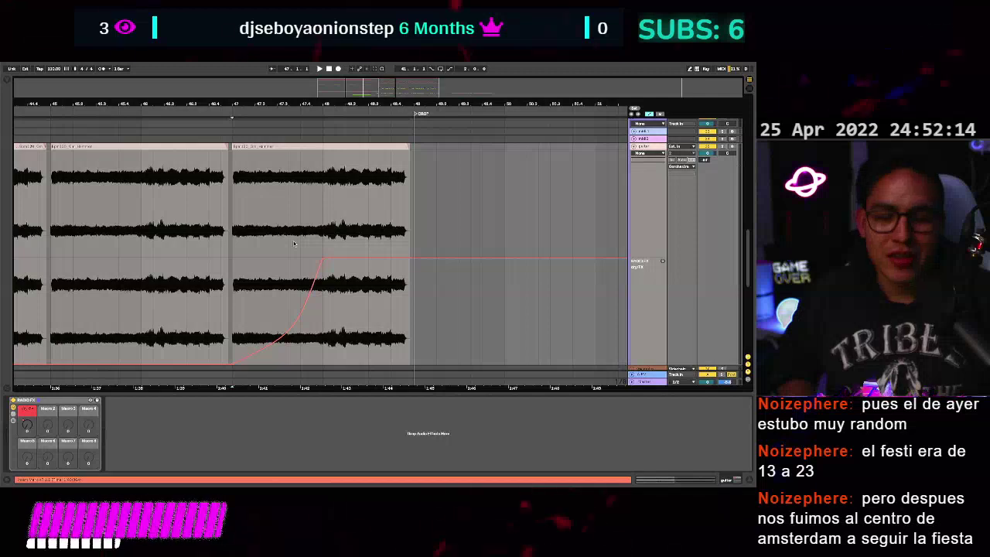
{"action": "scroll", "coordinate": [294, 244], "scroll_direction": "left", "scroll_amount": 2}
{"action": "scroll", "coordinate": [294, 243], "scroll_direction": "up", "scroll_amount": 1}
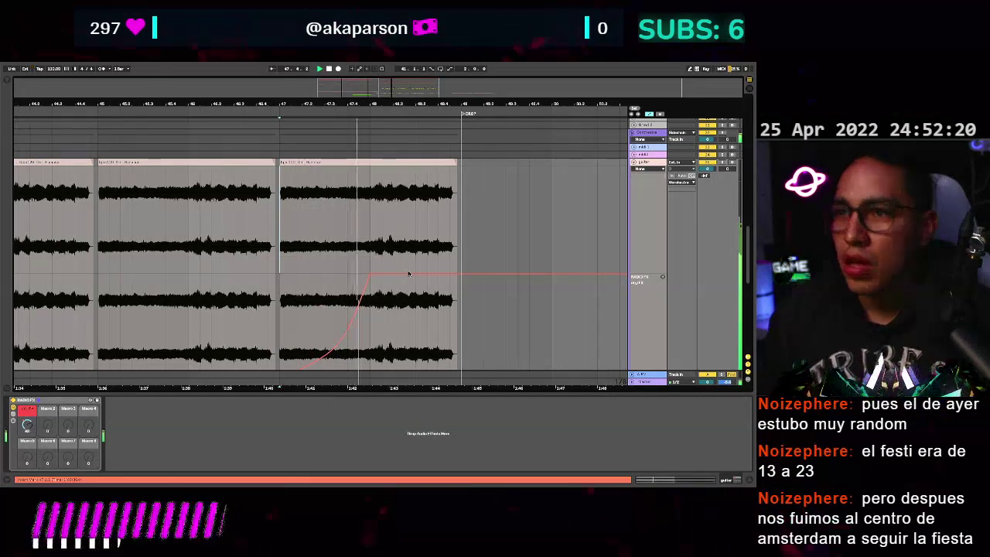
{"action": "scroll", "coordinate": [409, 269], "scroll_direction": "up", "scroll_amount": 1}
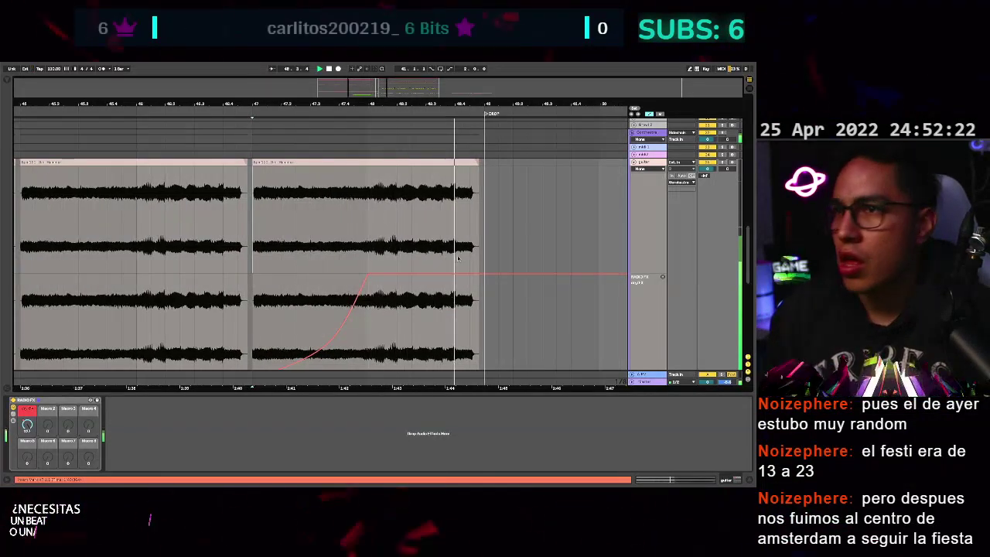
Hide the automation, play the section from bar 41 and look through its tracks up to the yellow synth clips.
{"action": "scroll", "coordinate": [478, 263], "scroll_direction": "down", "scroll_amount": 2}
{"action": "key", "text": "a"}
{"action": "scroll", "coordinate": [489, 271], "scroll_direction": "down", "scroll_amount": 4}
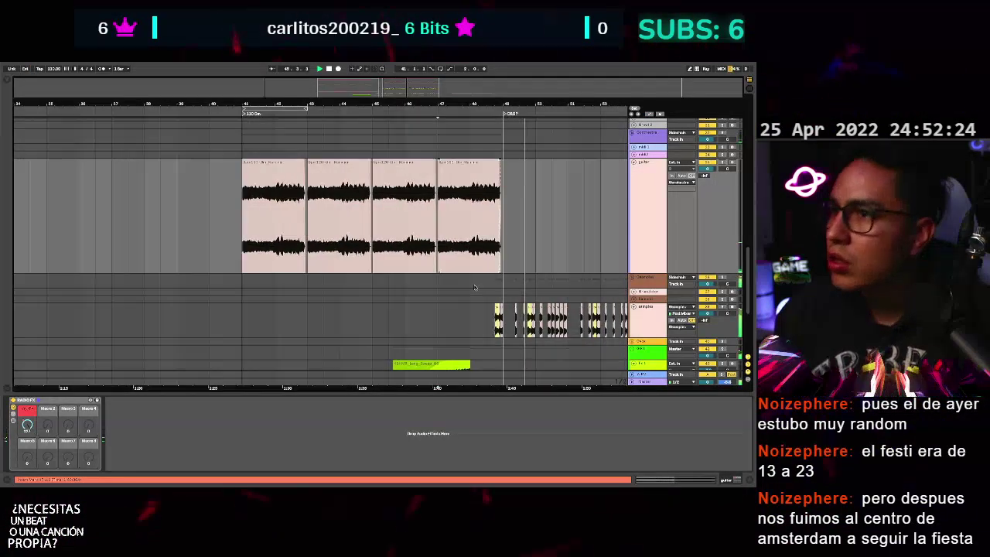
{"action": "scroll", "coordinate": [441, 288], "scroll_direction": "up", "scroll_amount": 1}
{"action": "scroll", "coordinate": [418, 287], "scroll_direction": "up", "scroll_amount": 2}
{"action": "scroll", "coordinate": [399, 280], "scroll_direction": "up", "scroll_amount": 2}
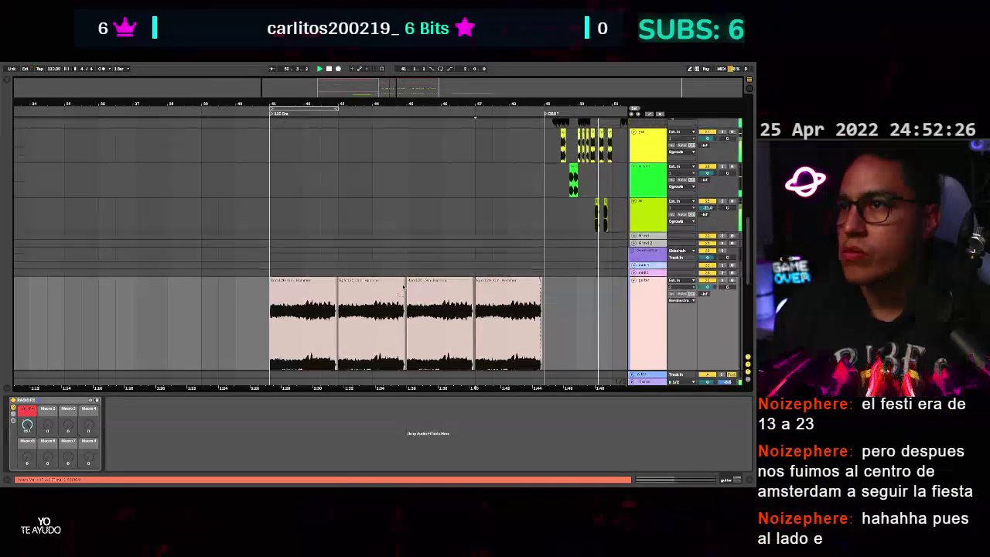
{"action": "scroll", "coordinate": [395, 259], "scroll_direction": "down", "scroll_amount": 2}
{"action": "left_click", "coordinate": [306, 255]}
{"action": "key", "text": "space"}
{"action": "key", "text": "space"}
{"action": "scroll", "coordinate": [427, 261], "scroll_direction": "down", "scroll_amount": 3}
{"action": "scroll", "coordinate": [429, 260], "scroll_direction": "down", "scroll_amount": 1}
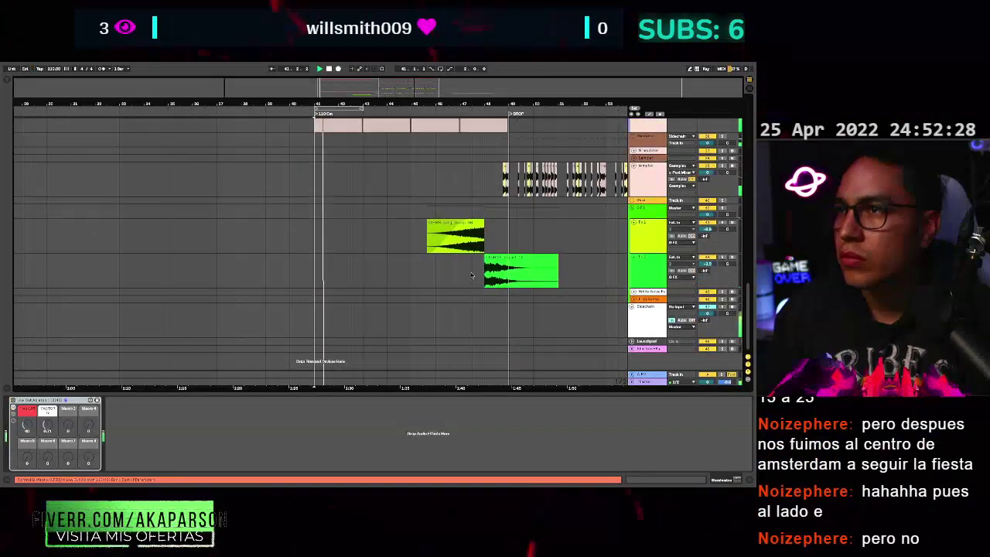
{"action": "scroll", "coordinate": [446, 267], "scroll_direction": "up", "scroll_amount": 2, "text": "ctrl"}
{"action": "scroll", "coordinate": [394, 264], "scroll_direction": "up", "scroll_amount": 4}
{"action": "scroll", "coordinate": [393, 264], "scroll_direction": "up", "scroll_amount": 5}
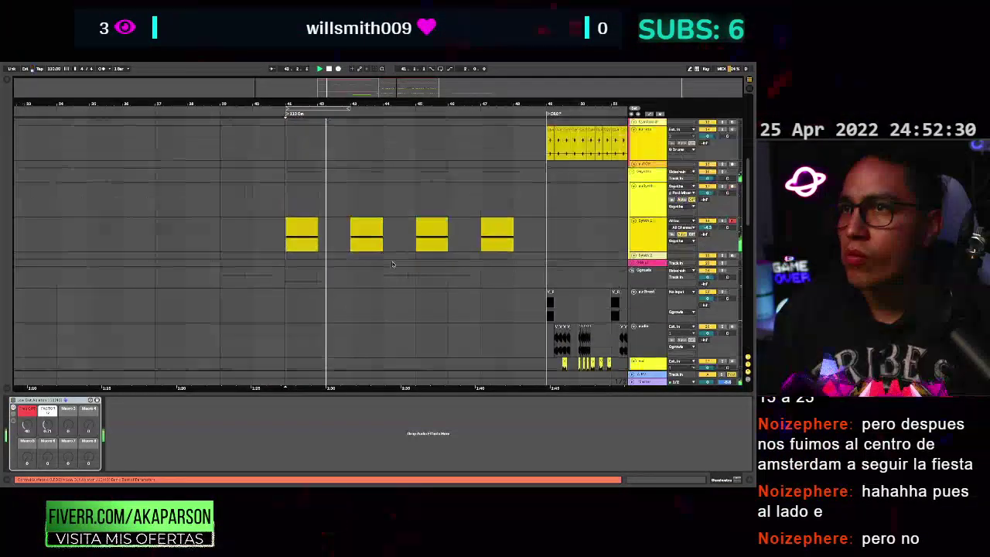
Automate the LPF on Synth 1 with a rise from bar 41 to bar 48, and give it its own automation lane.
{"action": "left_click", "coordinate": [641, 270]}
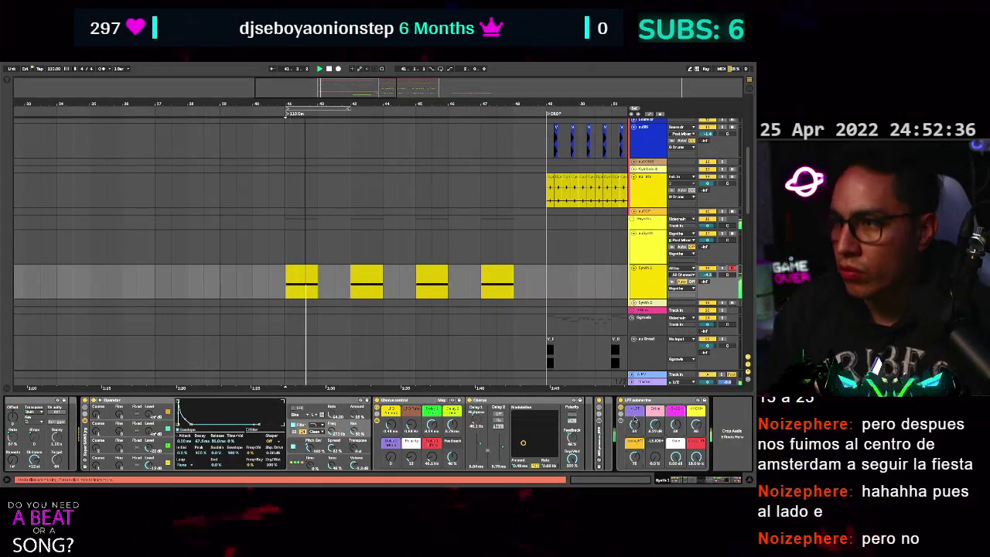
{"action": "key", "text": "a"}
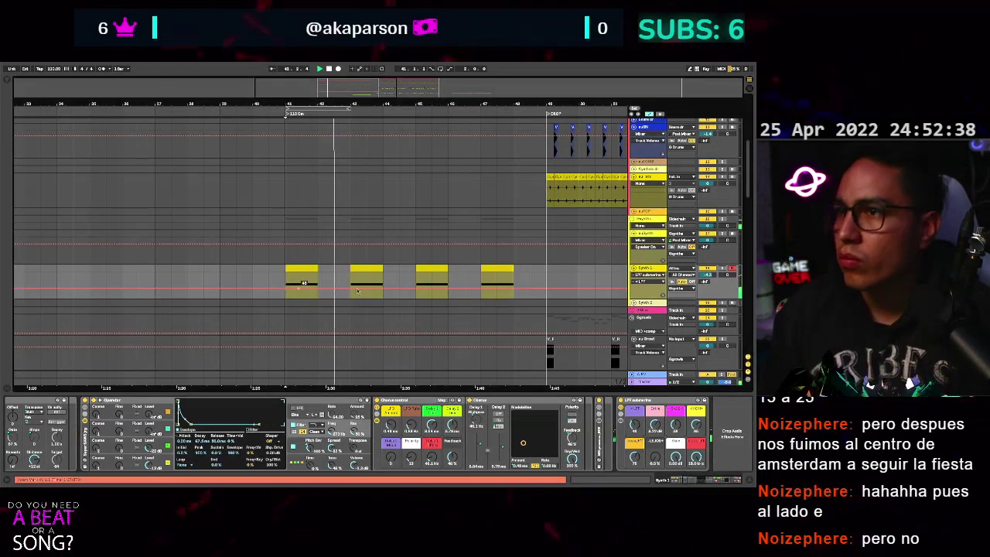
{"action": "left_click_drag", "start_coordinate": [515, 288], "coordinate": [515, 273]}
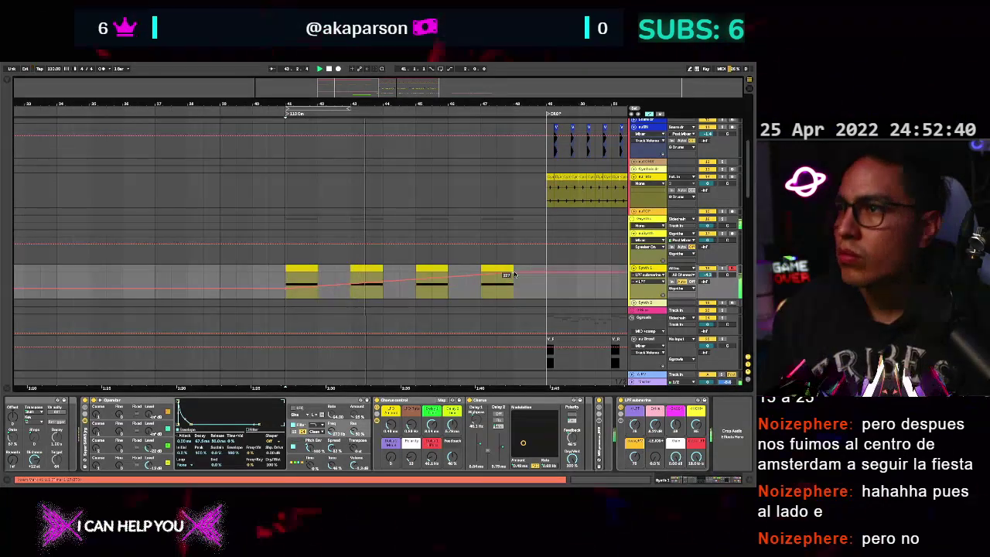
{"action": "key", "text": "space"}
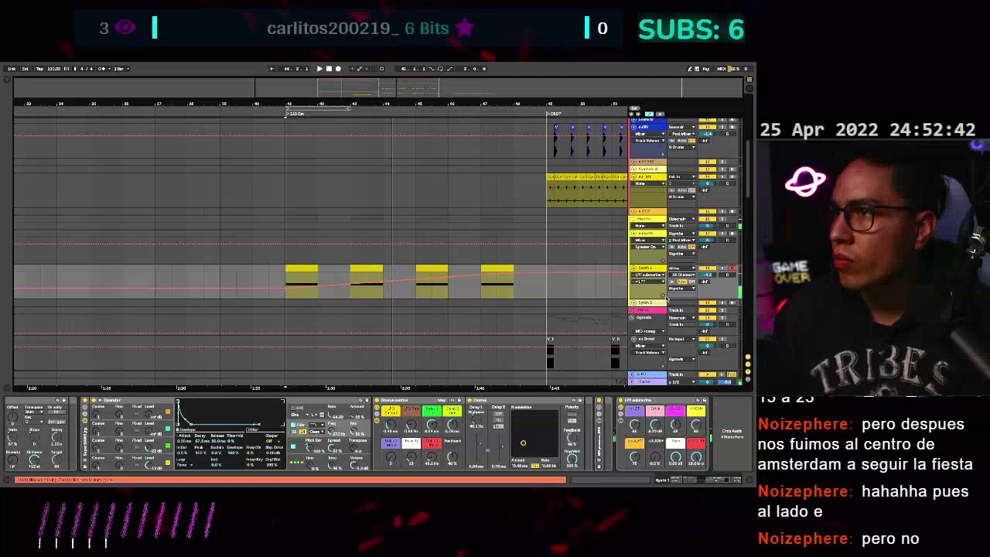
{"action": "left_click", "coordinate": [663, 295]}
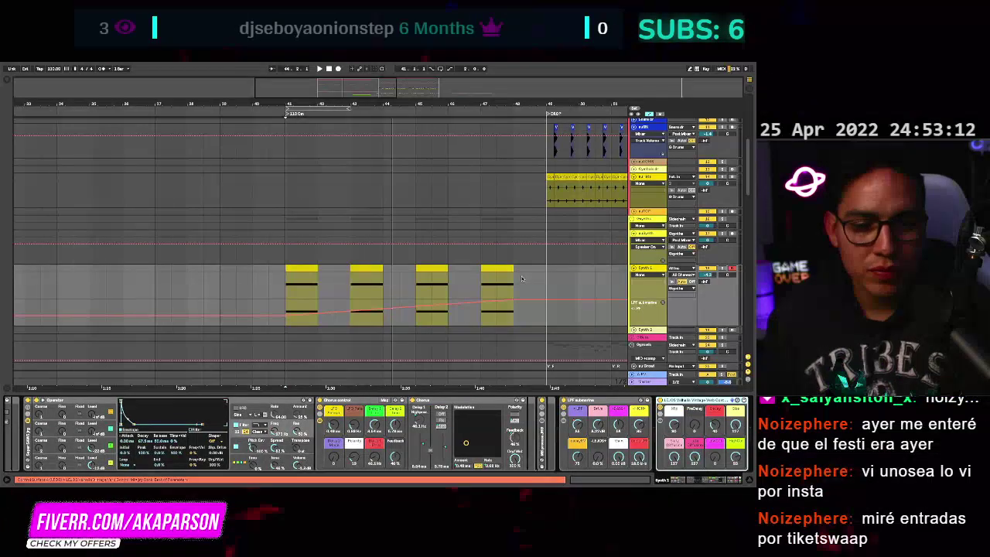
Automate the Valhalla Vintage Verb mix on Synth 1 in its own lane, rising across the four clips and dropping back by bar 49.
{"action": "scroll", "coordinate": [522, 279], "scroll_direction": "down", "scroll_amount": 1}
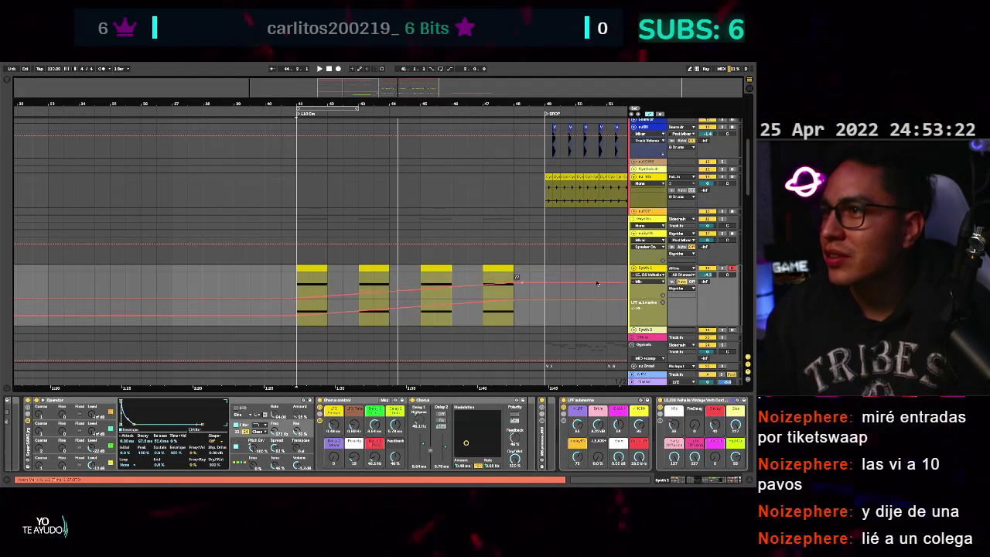
{"action": "left_click", "coordinate": [663, 295]}
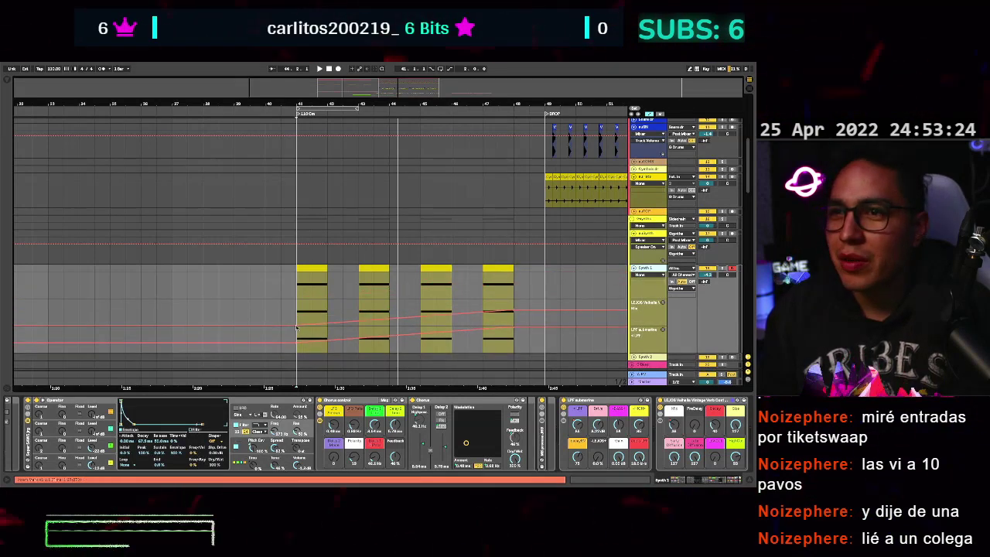
{"action": "key", "text": "space"}
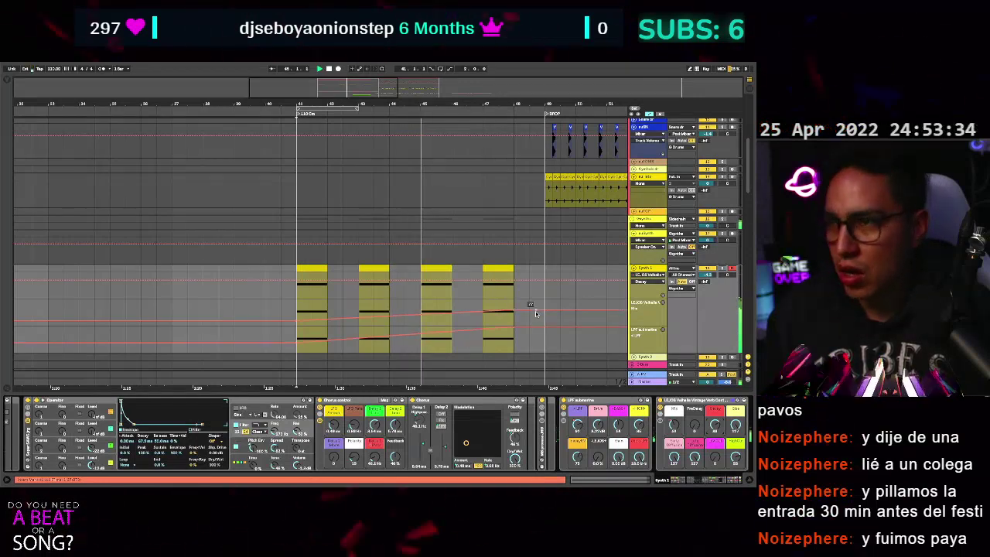
{"action": "left_click_drag", "start_coordinate": [535, 312], "coordinate": [540, 321]}
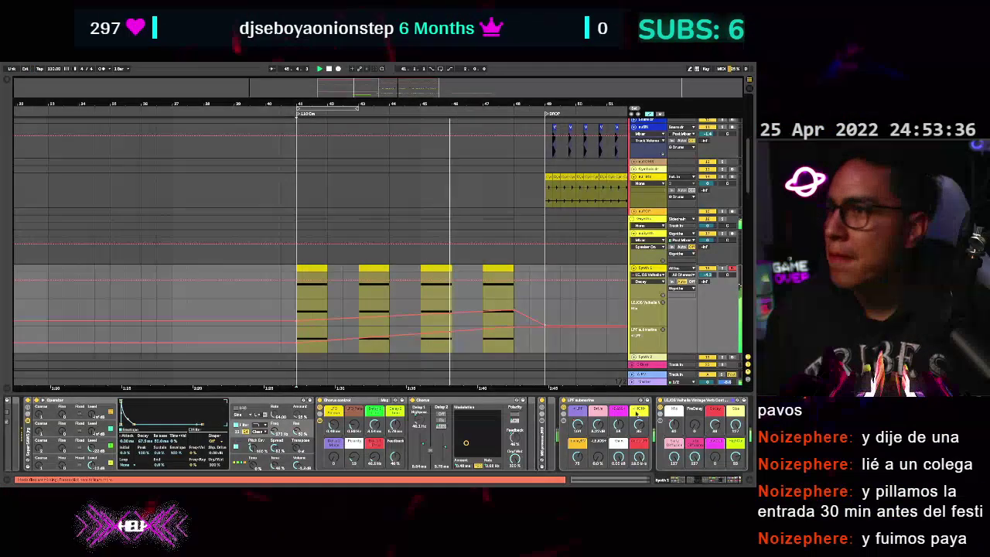
Add an HPF effect rack after the Valhalla Vintage Verb rack on Synth 1 while the transition into the drop plays.
{"action": "scroll", "coordinate": [637, 414], "scroll_direction": "right", "scroll_amount": 1}
{"action": "left_click", "coordinate": [697, 401]}
{"action": "left_click", "coordinate": [721, 413]}
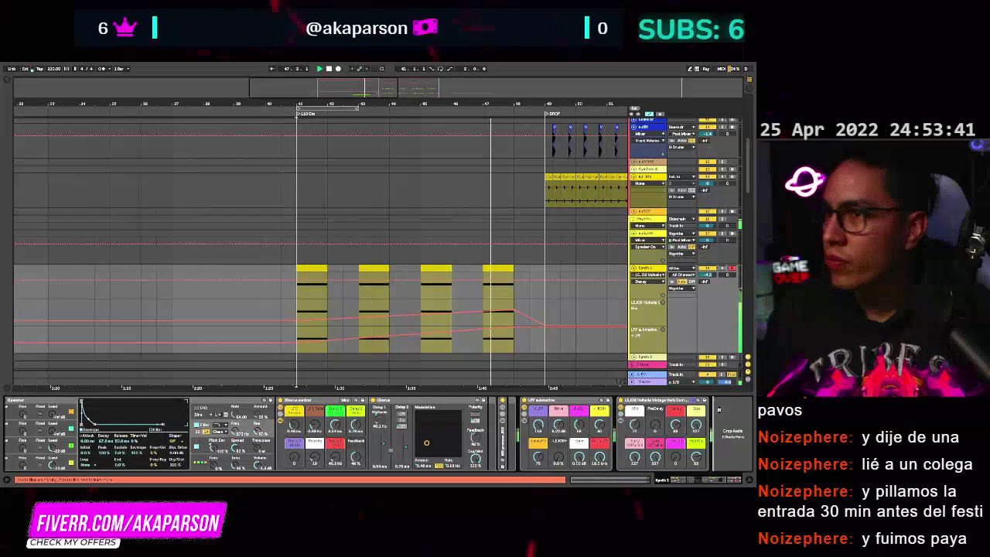
{"action": "scroll", "coordinate": [521, 313], "scroll_direction": "down", "scroll_amount": 6}
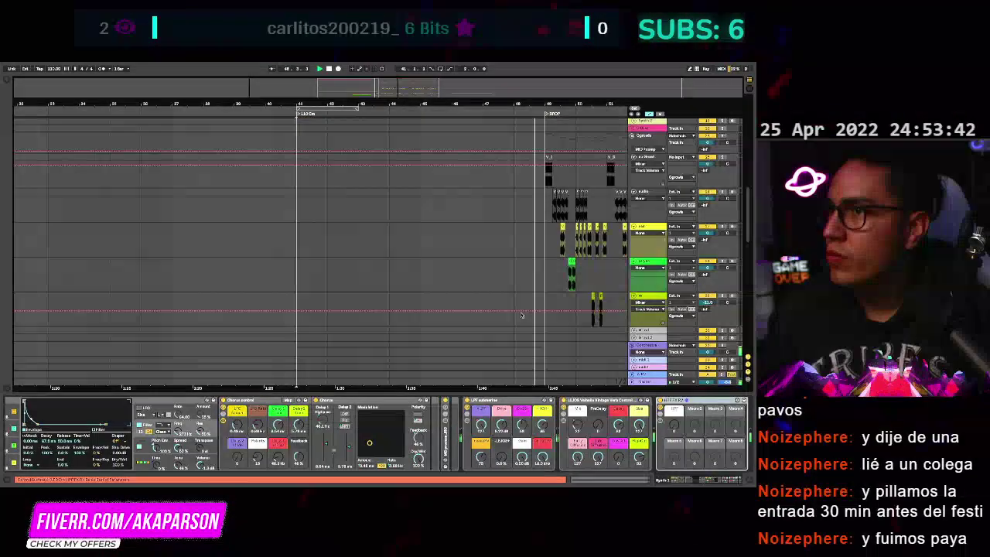
{"action": "scroll", "coordinate": [522, 314], "scroll_direction": "up", "scroll_amount": 1}
{"action": "scroll", "coordinate": [522, 312], "scroll_direction": "down", "scroll_amount": 3}
{"action": "scroll", "coordinate": [523, 308], "scroll_direction": "up", "scroll_amount": 2}
{"action": "scroll", "coordinate": [522, 308], "scroll_direction": "up", "scroll_amount": 4}
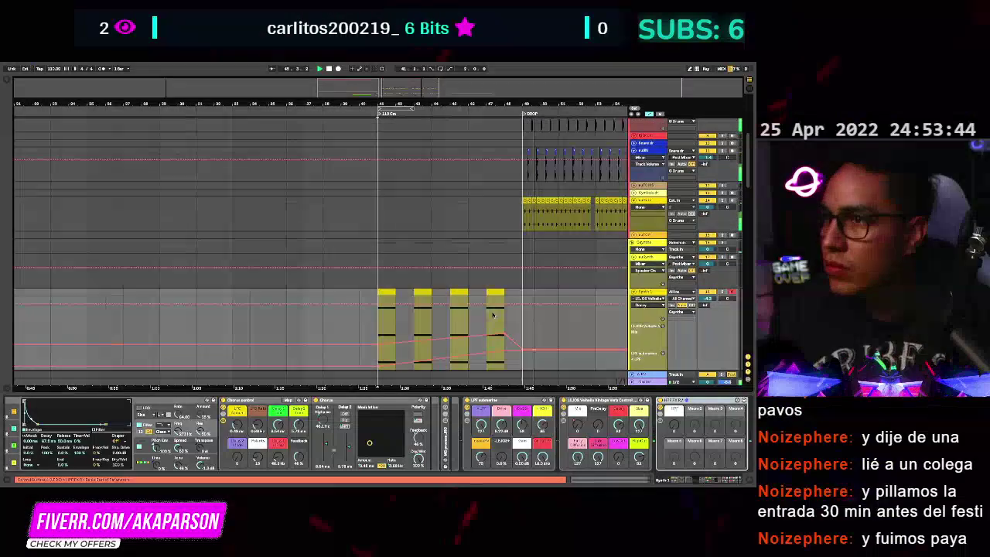
Automate the new rack's HPF on Synth 1 with a rise from bar 45 to bar 48.
{"action": "left_click", "coordinate": [675, 424]}
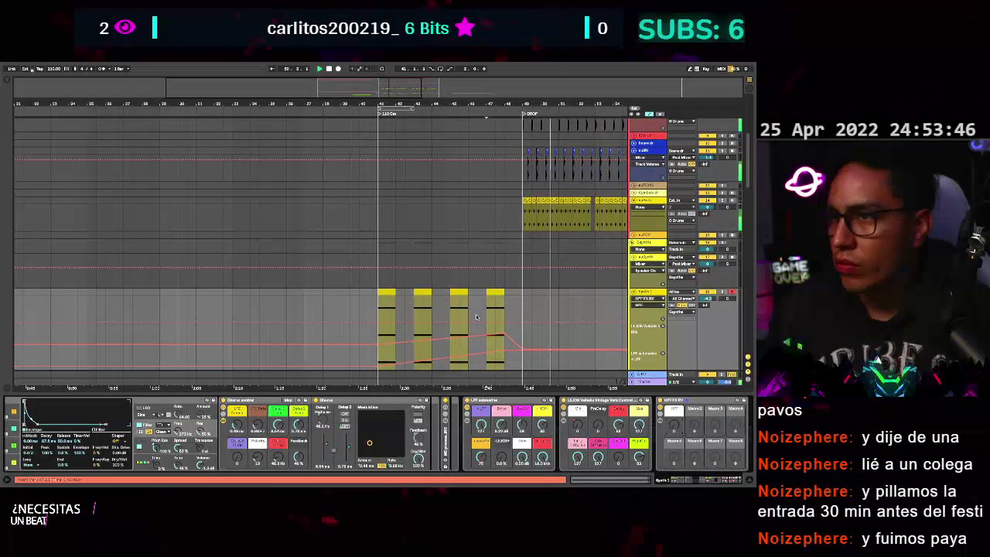
{"action": "left_click", "coordinate": [451, 322]}
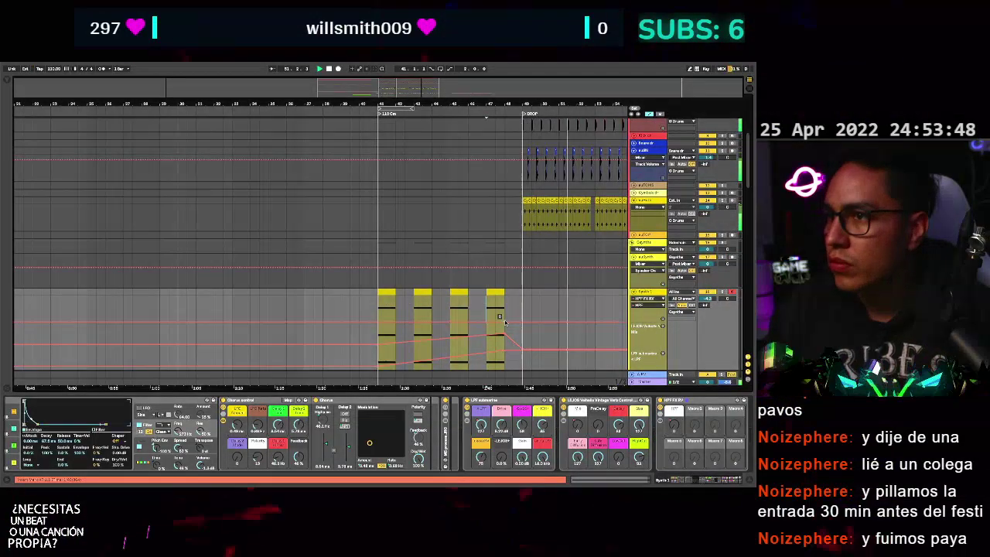
{"action": "left_click_drag", "start_coordinate": [504, 322], "coordinate": [496, 302]}
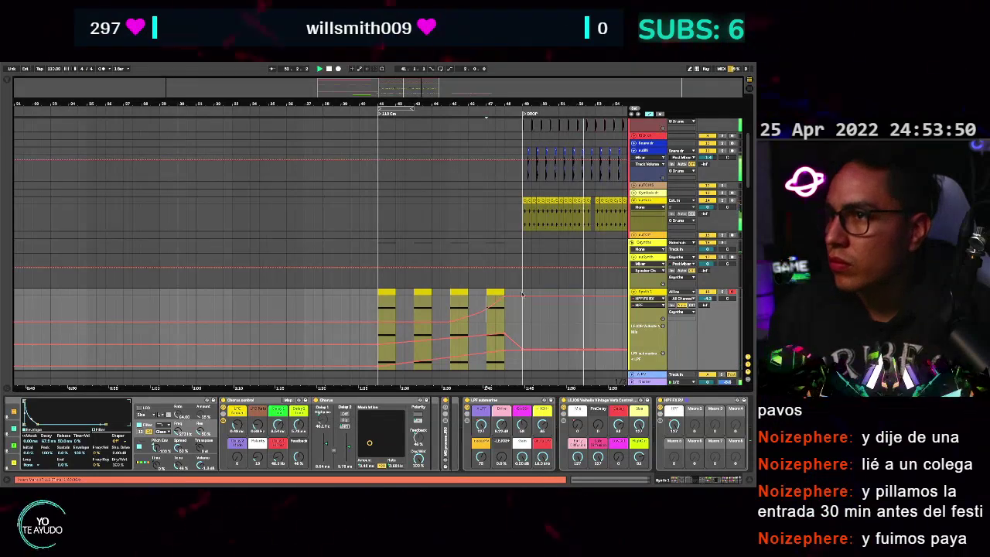
Play from bar 46, delay the start of the HPF rise to bar 47, and hide the automation.
{"action": "left_click", "coordinate": [469, 299]}
{"action": "key", "text": "space"}
{"action": "key", "text": "space"}
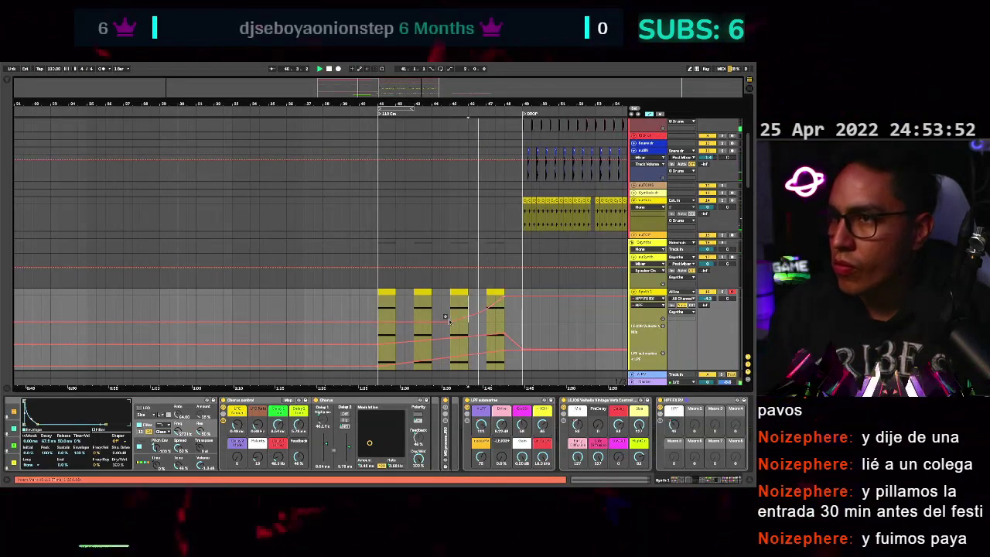
{"action": "left_click_drag", "start_coordinate": [451, 322], "coordinate": [464, 321]}
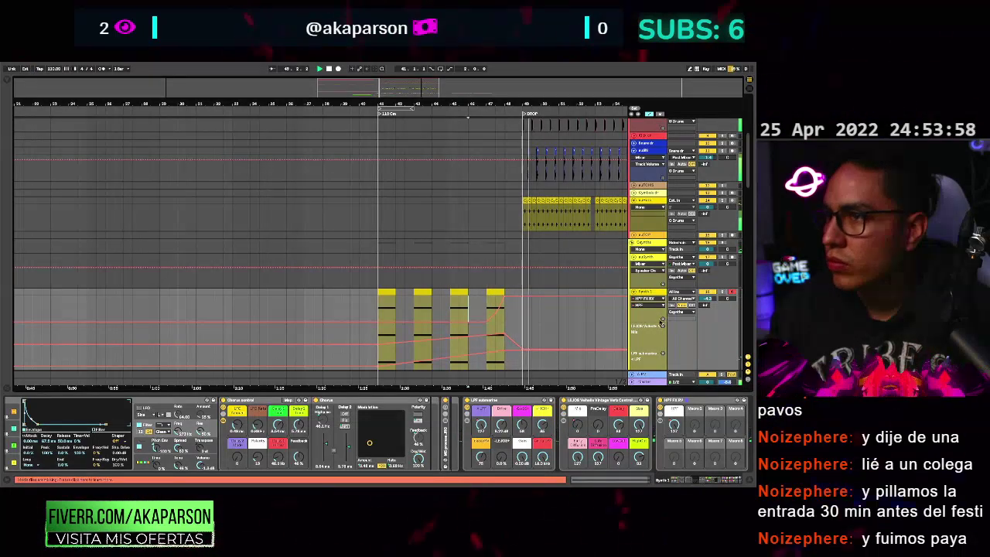
{"action": "key", "text": "a"}
{"action": "scroll", "coordinate": [534, 321], "scroll_direction": "down", "scroll_amount": 5}
{"action": "key", "text": "space"}
{"action": "scroll", "coordinate": [533, 316], "scroll_direction": "up", "scroll_amount": 3}
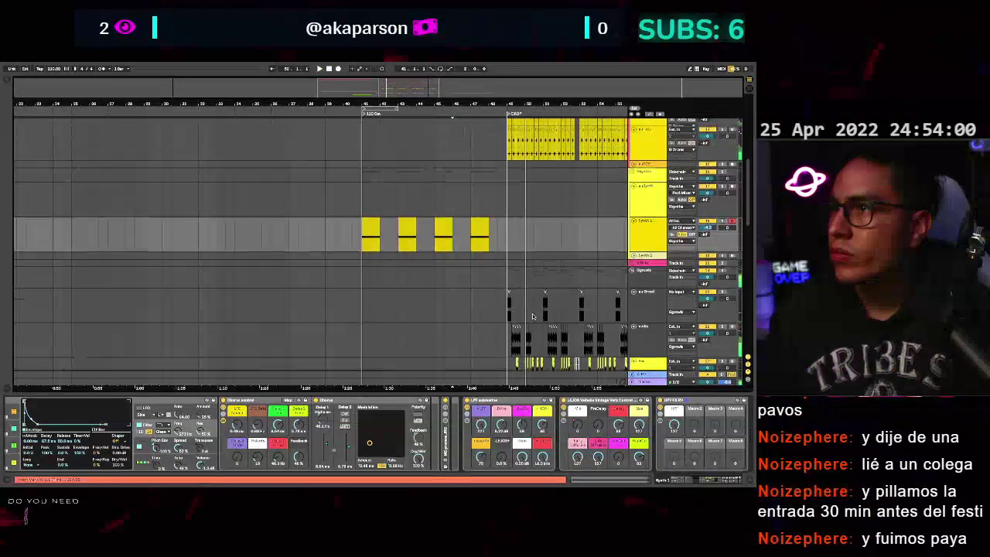
Select the guitar track, show the chains of its RADIO FX rack, open the second chain's devices, and play from bar 48.
{"action": "scroll", "coordinate": [532, 316], "scroll_direction": "up", "scroll_amount": 1}
{"action": "scroll", "coordinate": [538, 302], "scroll_direction": "down", "scroll_amount": 5}
{"action": "scroll", "coordinate": [542, 294], "scroll_direction": "up", "scroll_amount": 5}
{"action": "scroll", "coordinate": [547, 280], "scroll_direction": "down", "scroll_amount": 4}
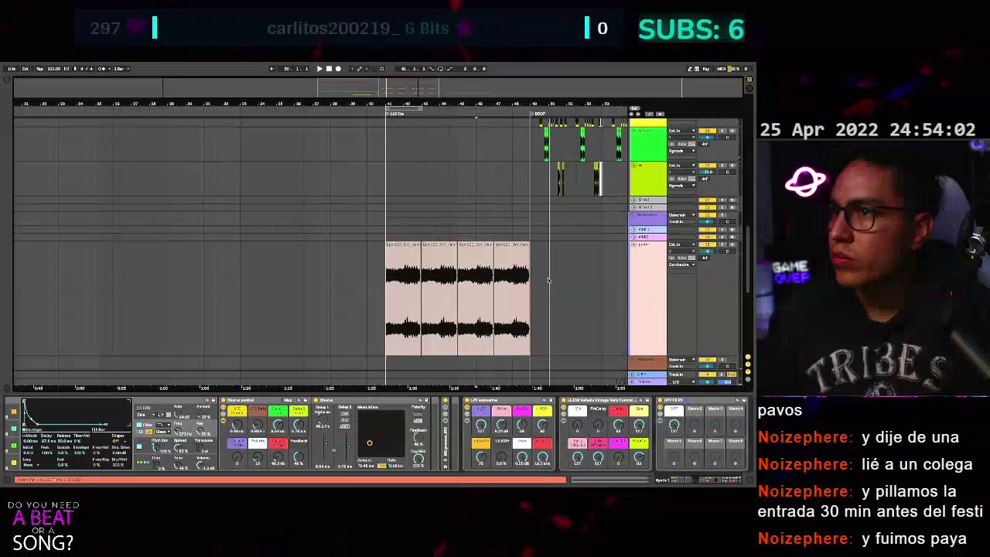
{"action": "scroll", "coordinate": [548, 280], "scroll_direction": "up", "scroll_amount": 5}
{"action": "left_click", "coordinate": [457, 327]}
{"action": "left_click", "coordinate": [646, 292]}
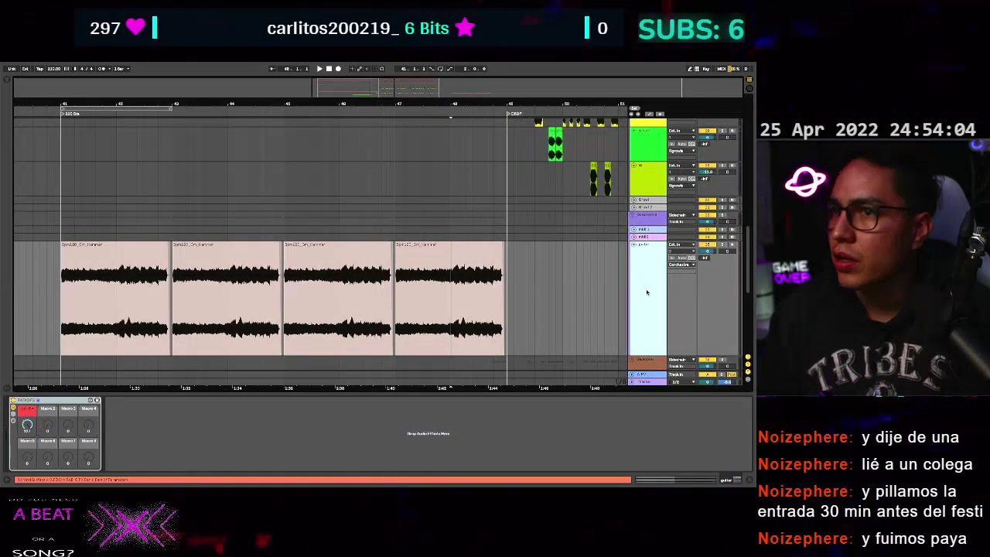
{"action": "double_click", "coordinate": [647, 292]}
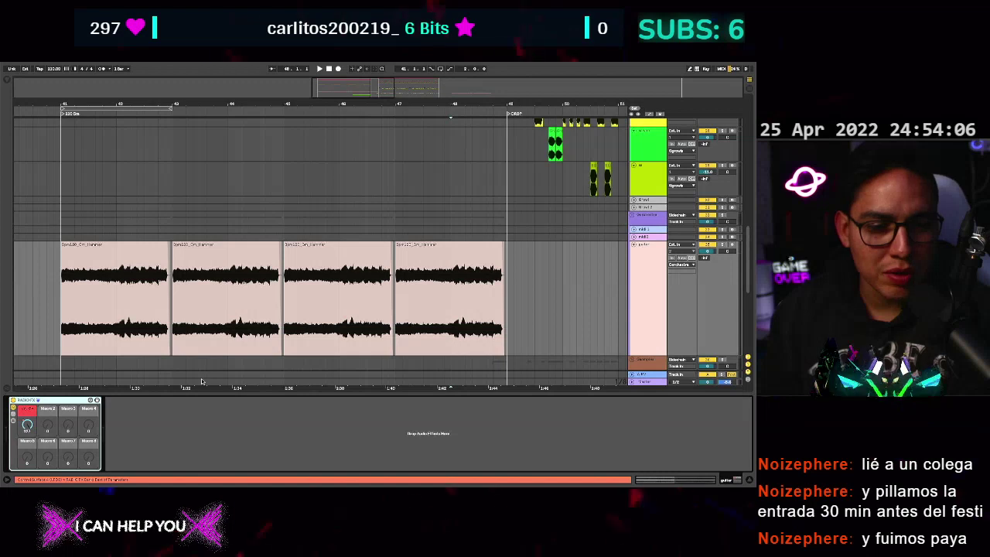
{"action": "left_click", "coordinate": [13, 414]}
{"action": "left_click", "coordinate": [109, 426]}
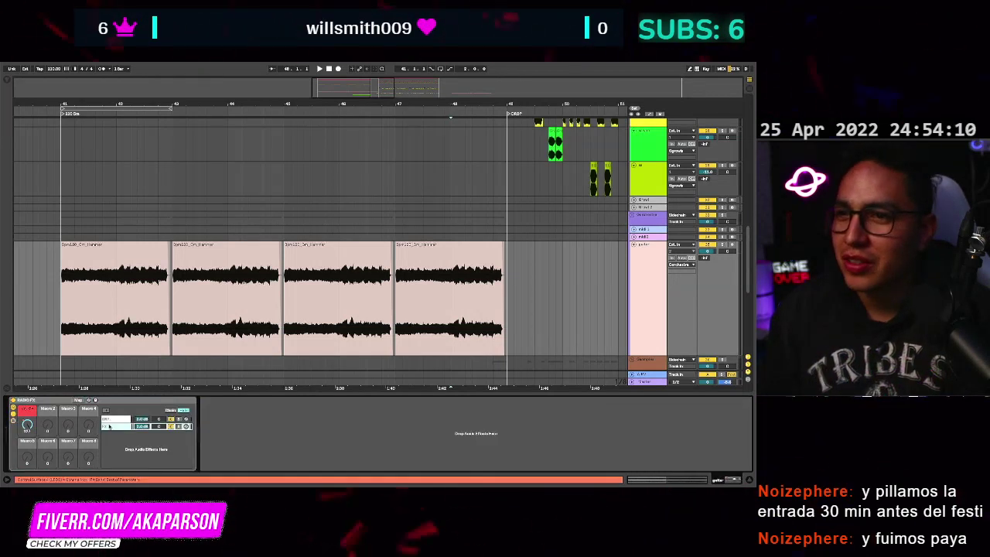
{"action": "key", "text": "space"}
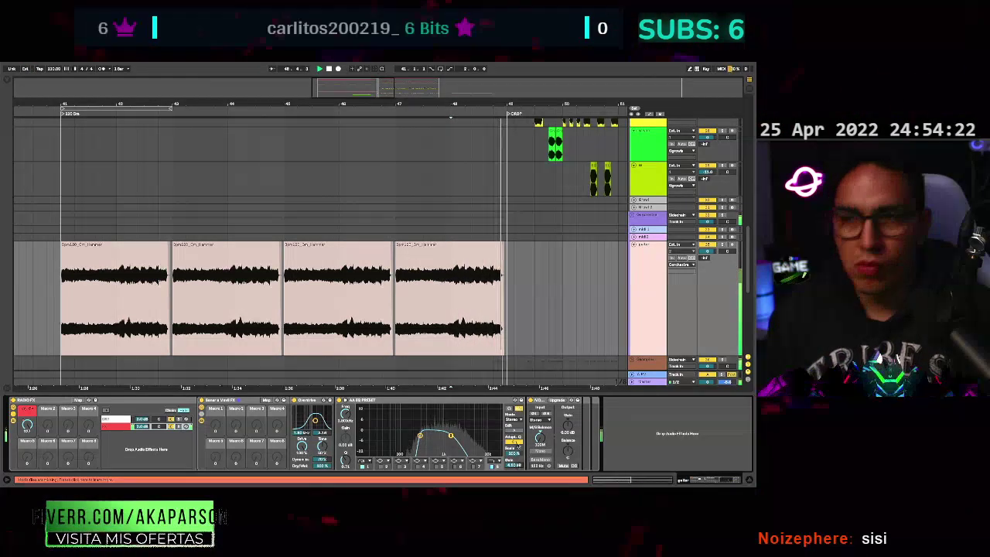
Replay the transition and cut the green FX clip at the drop, removing everything after bar 49.
{"action": "scroll", "coordinate": [574, 342], "scroll_direction": "down", "scroll_amount": 1}
{"action": "left_click", "coordinate": [441, 183]}
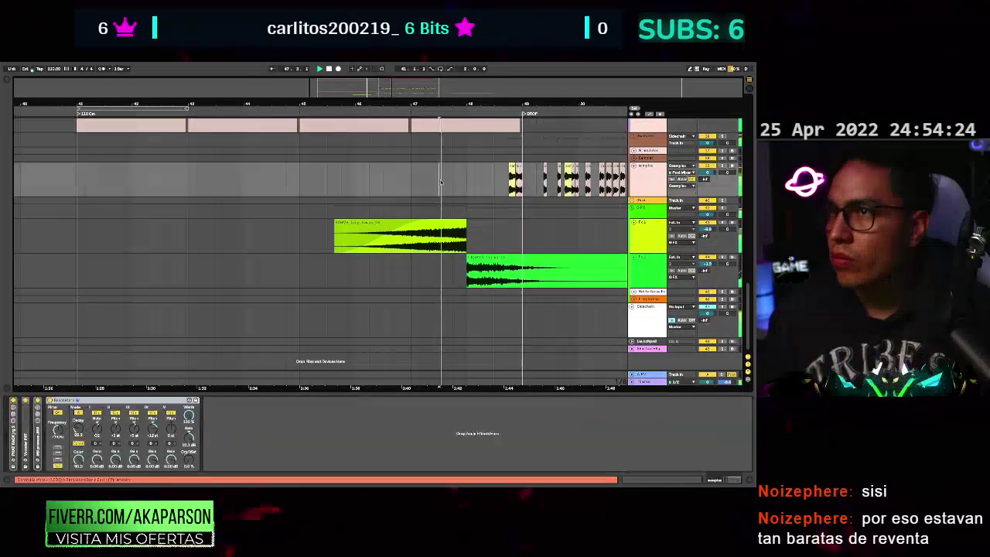
{"action": "scroll", "coordinate": [463, 186], "scroll_direction": "up", "scroll_amount": 1}
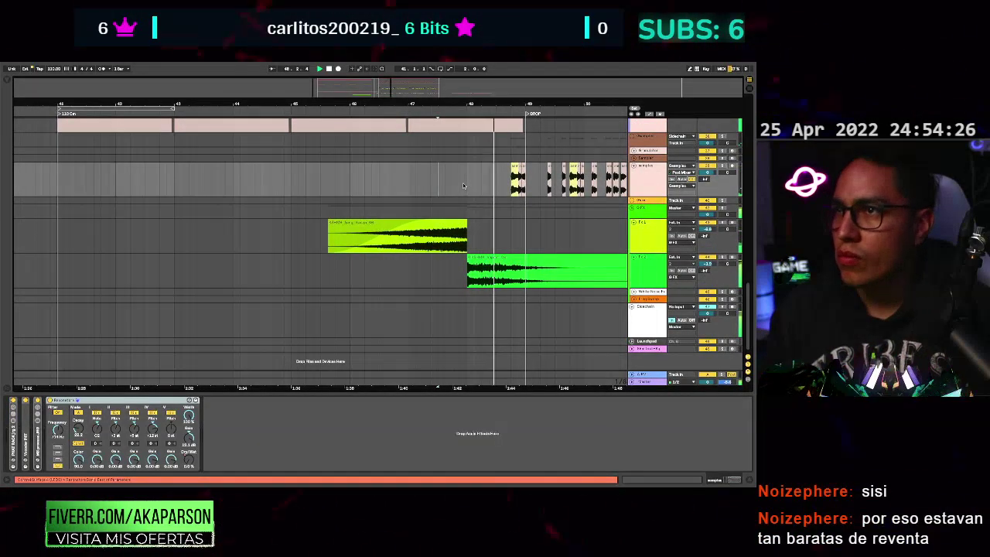
{"action": "scroll", "coordinate": [475, 201], "scroll_direction": "up", "scroll_amount": 1}
{"action": "scroll", "coordinate": [475, 203], "scroll_direction": "up", "scroll_amount": 1}
{"action": "scroll", "coordinate": [482, 259], "scroll_direction": "down", "scroll_amount": 5}
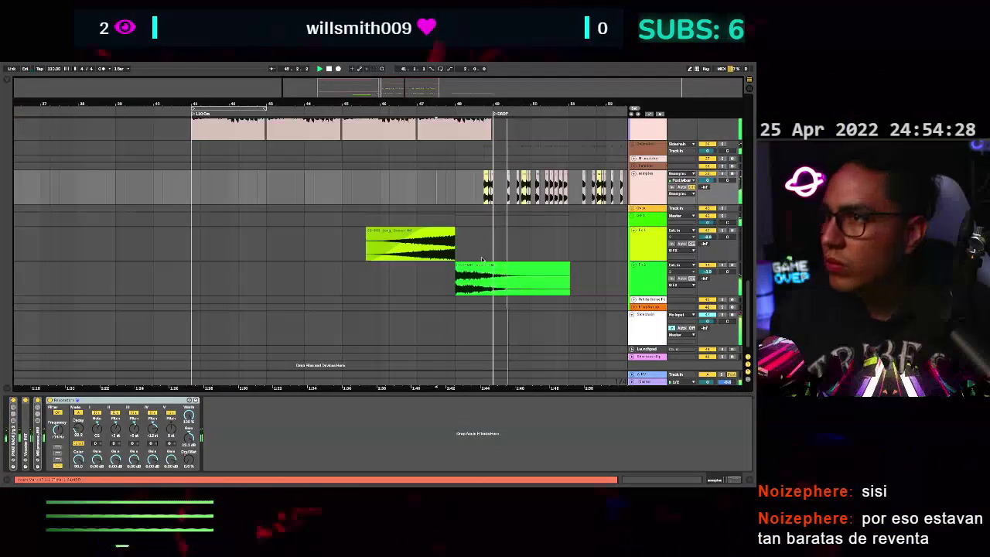
{"action": "left_click", "coordinate": [494, 288]}
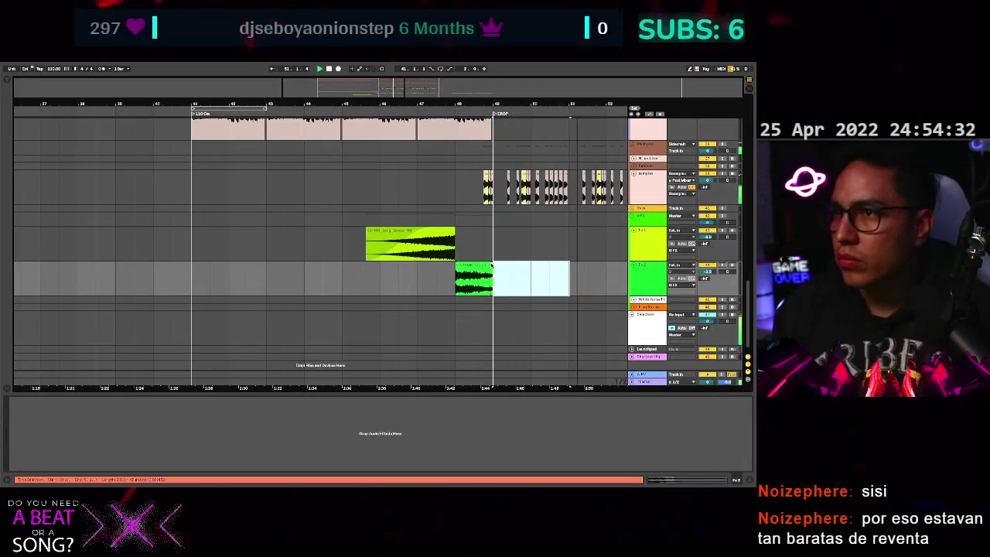
Audition the chopped sample clips around bar 53 within the drop.
{"action": "scroll", "coordinate": [467, 232], "scroll_direction": "up", "scroll_amount": 6}
{"action": "scroll", "coordinate": [467, 243], "scroll_direction": "down", "scroll_amount": 1}
{"action": "scroll", "coordinate": [466, 243], "scroll_direction": "up", "scroll_amount": 3}
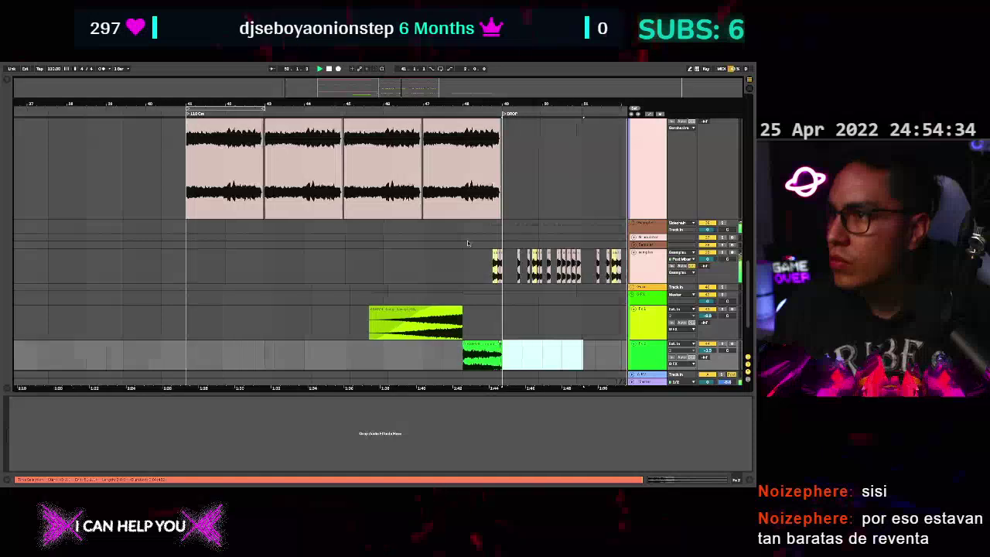
{"action": "scroll", "coordinate": [446, 289], "scroll_direction": "up", "scroll_amount": 2}
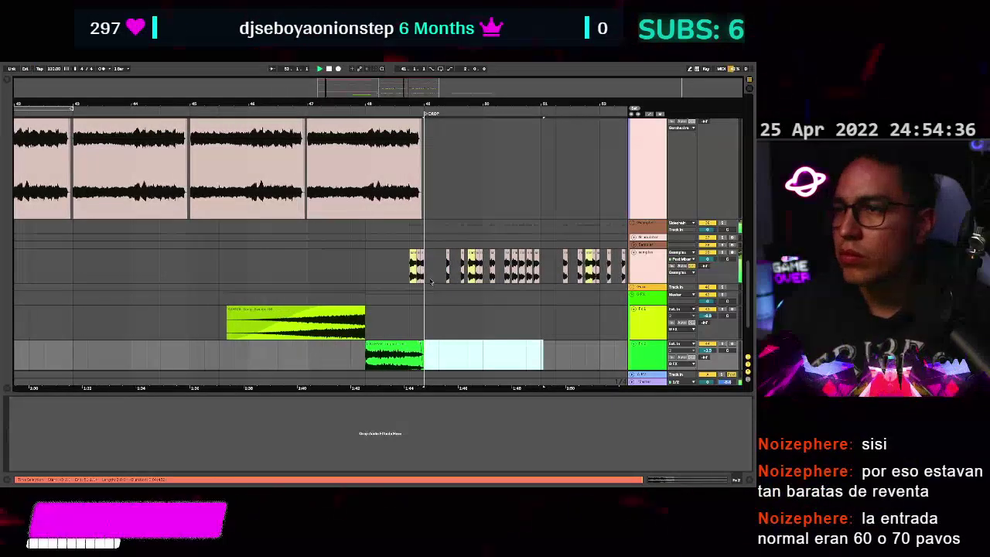
{"action": "scroll", "coordinate": [432, 282], "scroll_direction": "down", "scroll_amount": 3}
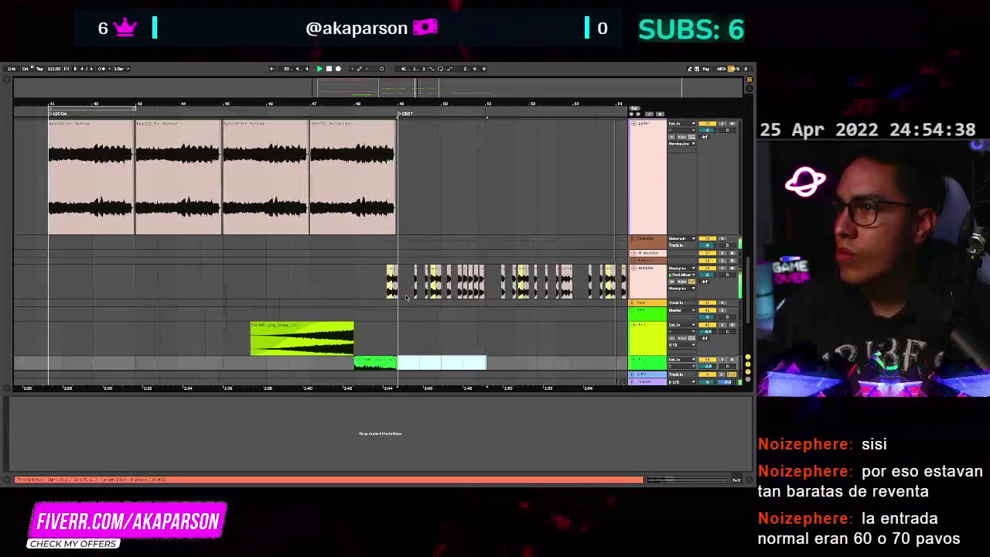
{"action": "scroll", "coordinate": [545, 305], "scroll_direction": "up", "scroll_amount": 8}
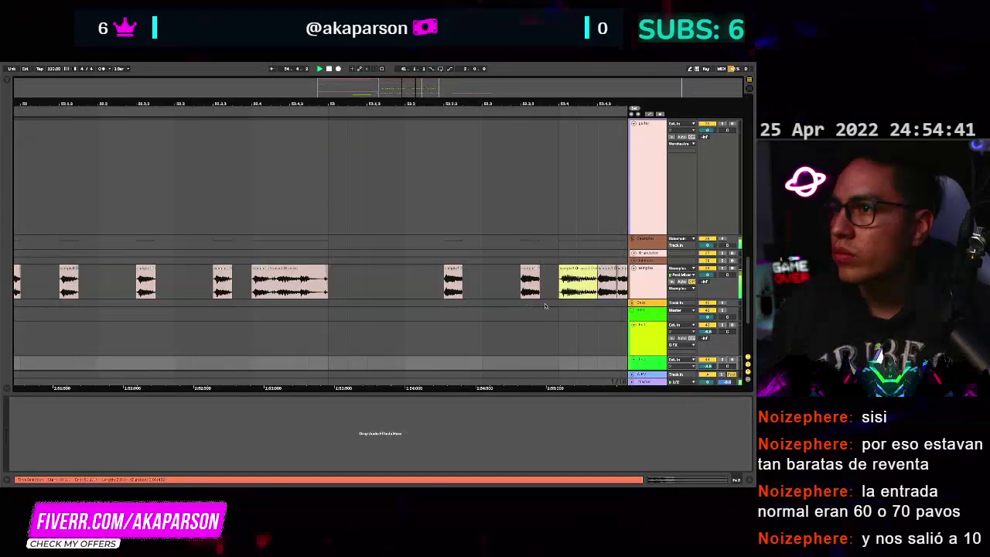
{"action": "scroll", "coordinate": [547, 303], "scroll_direction": "right", "scroll_amount": 3}
{"action": "left_click", "coordinate": [443, 234]}
{"action": "key", "text": "space"}
{"action": "key", "text": "space"}
{"action": "key", "text": "space"}
Select the short sample clips after the yellow one before bar 54 and replay that passage.
{"action": "left_click", "coordinate": [485, 277]}
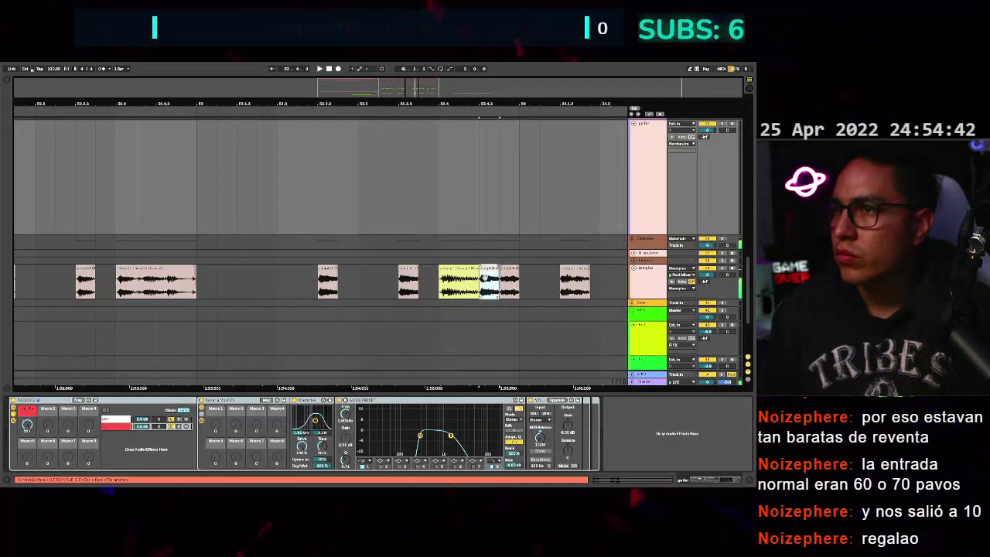
{"action": "left_click", "coordinate": [457, 244]}
{"action": "key", "text": "space"}
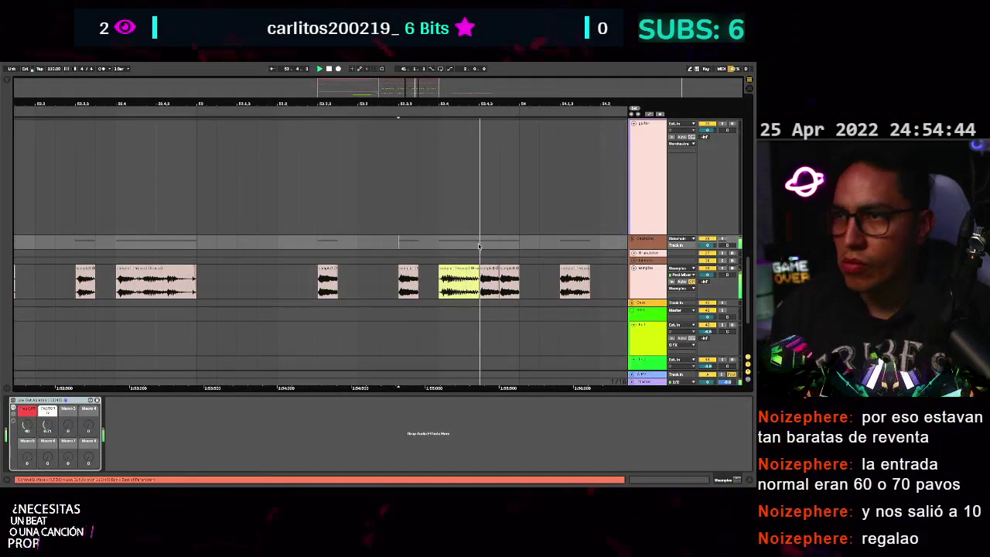
{"action": "scroll", "coordinate": [478, 246], "scroll_direction": "down", "scroll_amount": 2}
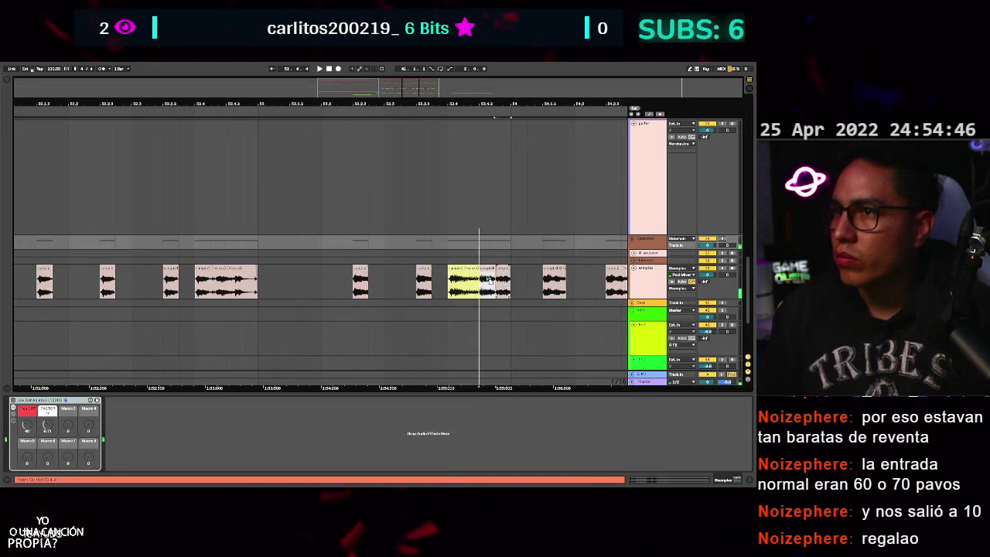
{"action": "left_click", "coordinate": [489, 281]}
{"action": "left_click", "coordinate": [445, 254]}
{"action": "key", "text": "space"}
{"action": "scroll", "coordinate": [486, 257], "scroll_direction": "down", "scroll_amount": 1}
{"action": "scroll", "coordinate": [487, 256], "scroll_direction": "down", "scroll_amount": 3}
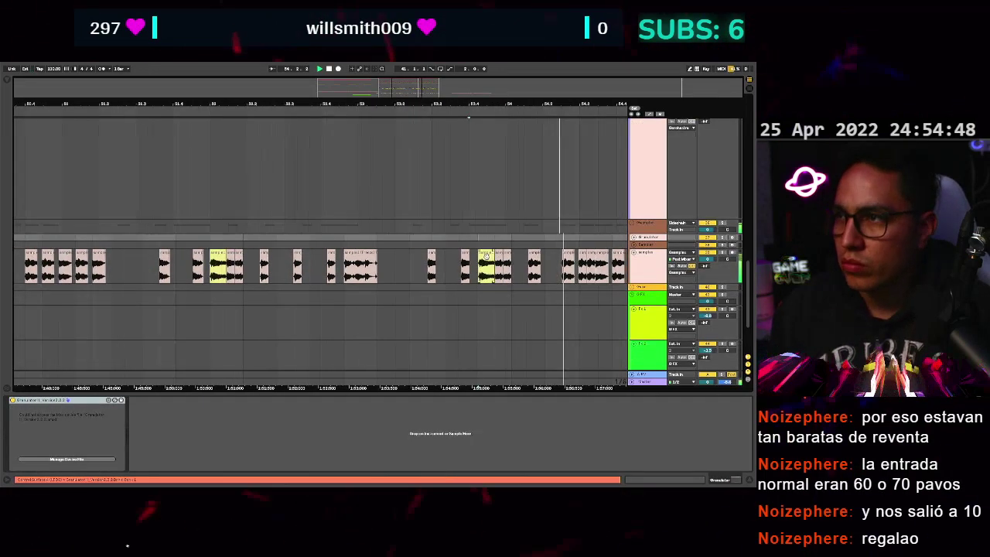
{"action": "scroll", "coordinate": [486, 257], "scroll_direction": "down", "scroll_amount": 8}
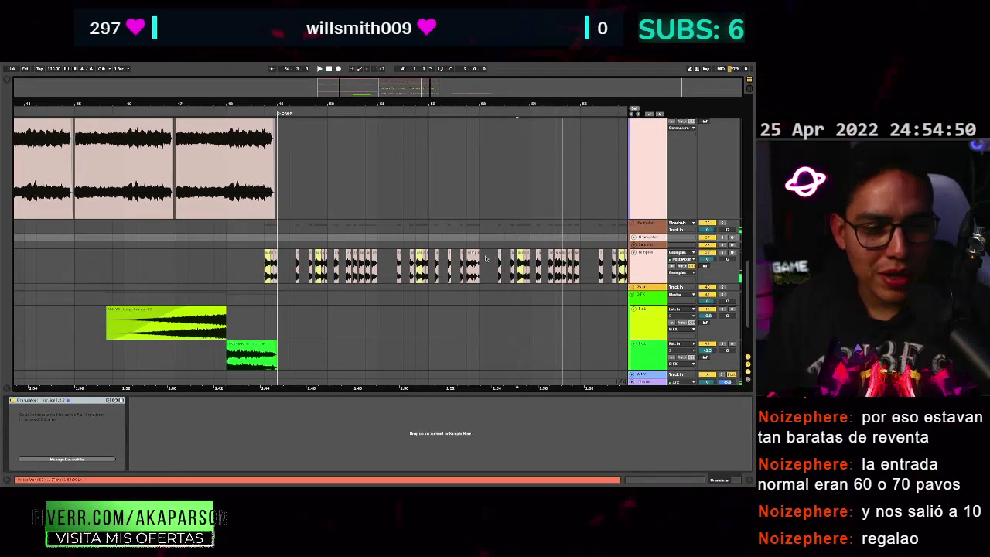
{"action": "scroll", "coordinate": [486, 257], "scroll_direction": "down", "scroll_amount": 6}
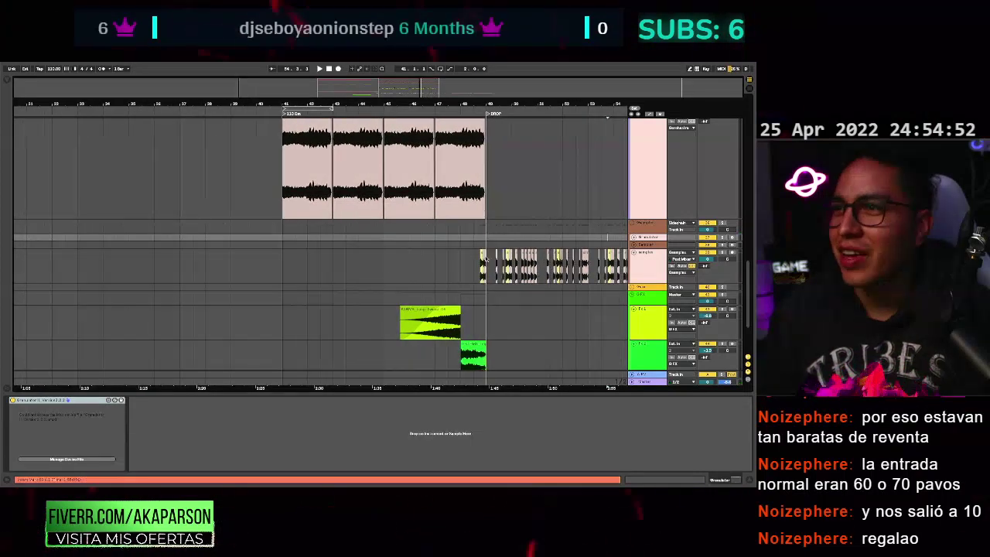
{"action": "scroll", "coordinate": [449, 289], "scroll_direction": "up", "scroll_amount": 10}
{"action": "key", "text": "ctrl+alt+b"}
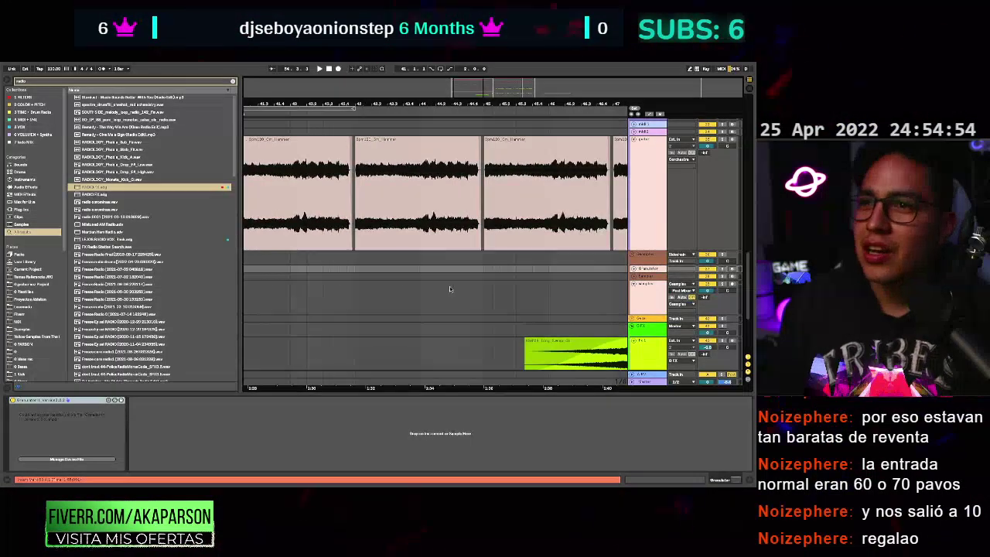
{"action": "key", "text": "ctrl+alt+b"}
{"action": "scroll", "coordinate": [400, 281], "scroll_direction": "down", "scroll_amount": 5}
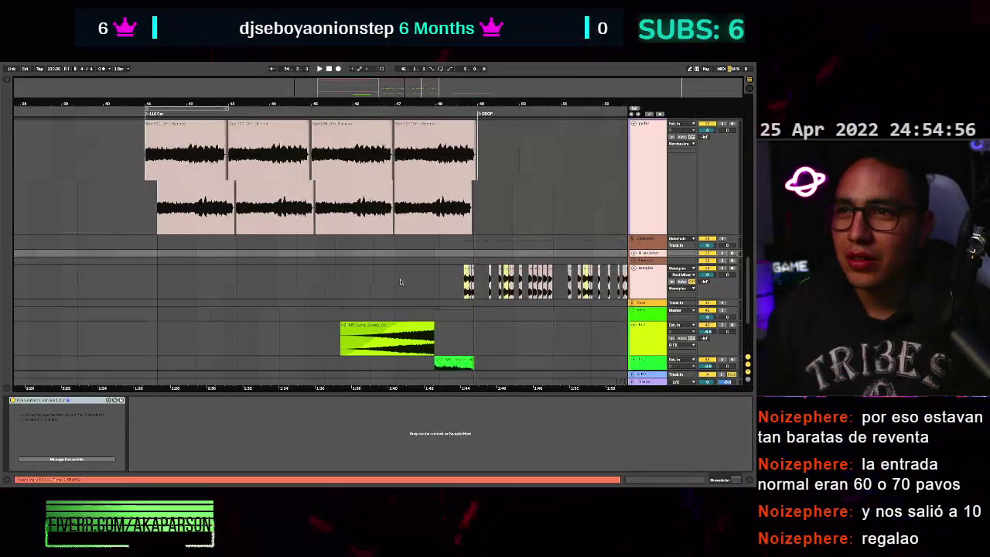
{"action": "scroll", "coordinate": [372, 288], "scroll_direction": "down", "scroll_amount": 3}
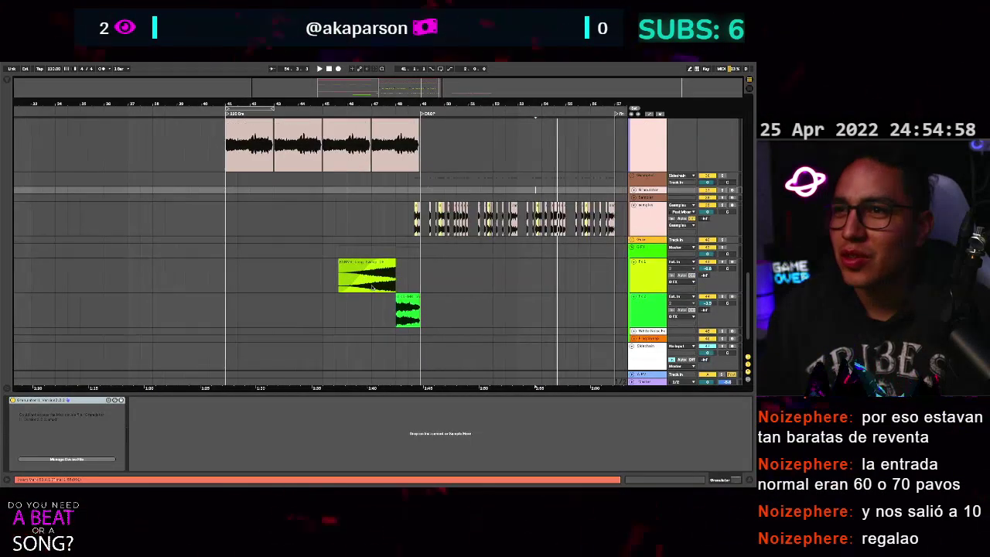
Play from the middle of bar 46 to check how the sweep and the green FX clip lead into the drop.
{"action": "left_click", "coordinate": [361, 277]}
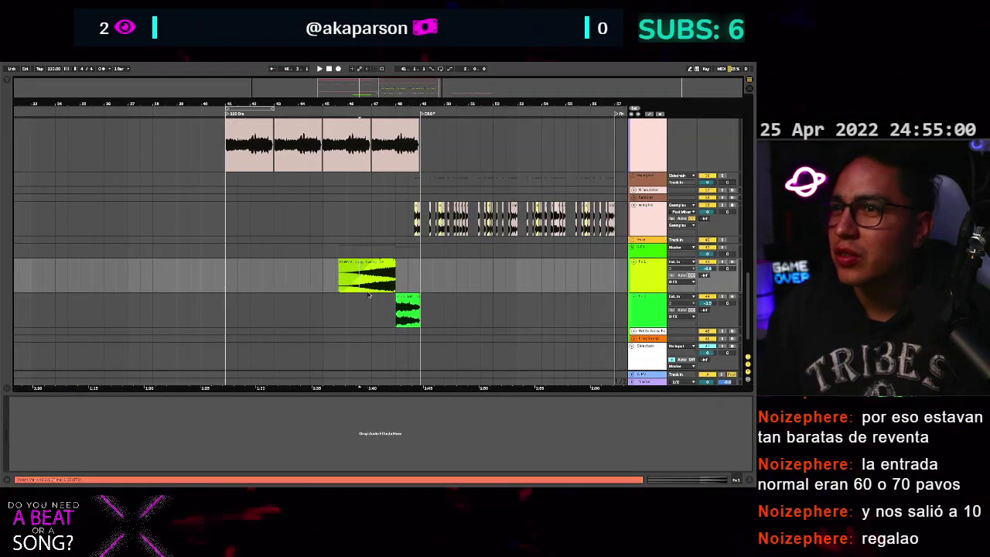
{"action": "key", "text": "space"}
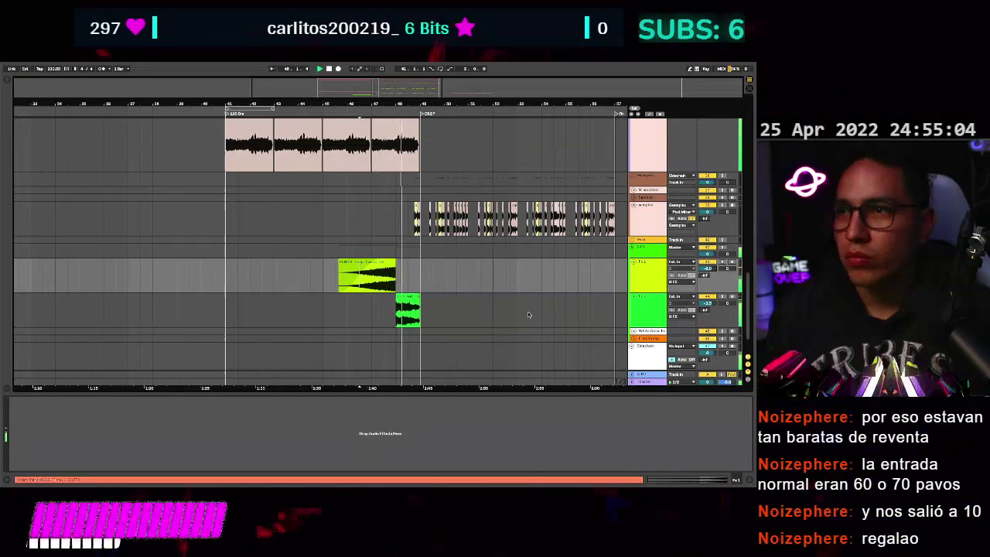
{"action": "scroll", "coordinate": [435, 285], "scroll_direction": "up", "scroll_amount": 5}
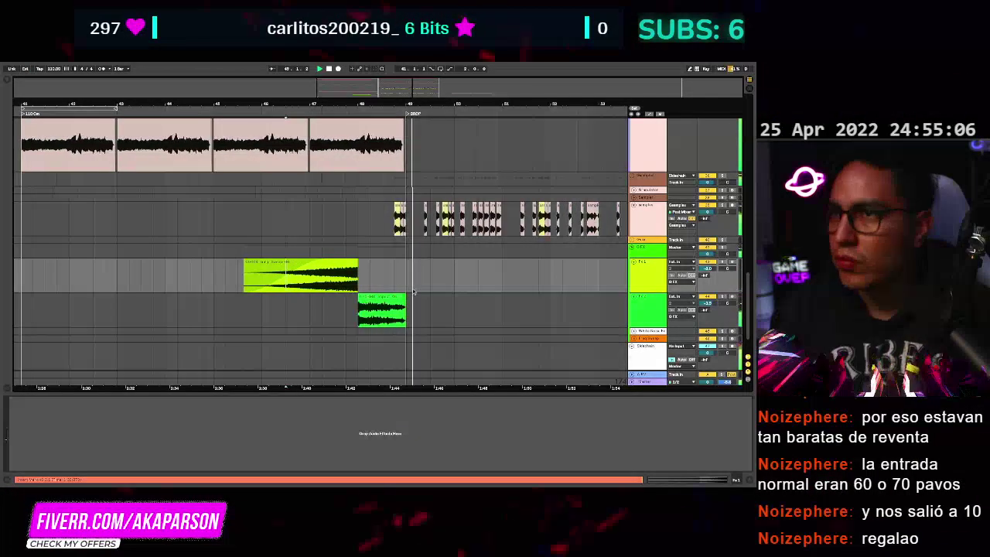
{"action": "scroll", "coordinate": [413, 281], "scroll_direction": "down", "scroll_amount": 4}
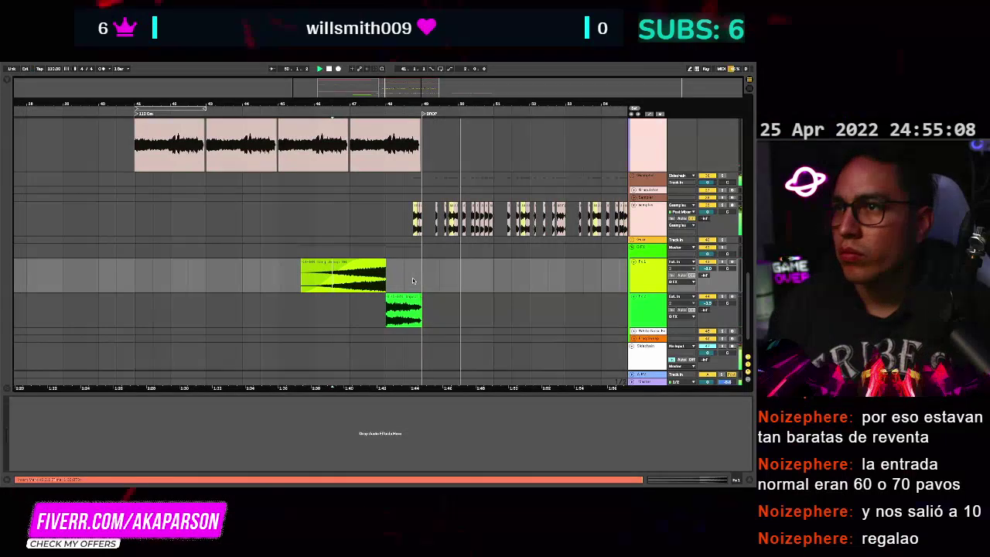
{"action": "scroll", "coordinate": [413, 281], "scroll_direction": "up", "scroll_amount": 1}
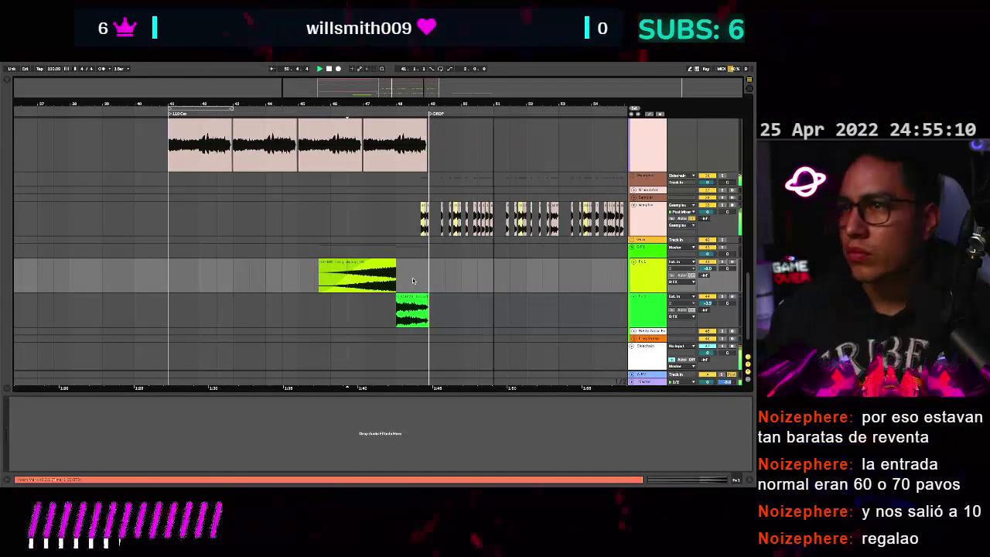
{"action": "scroll", "coordinate": [413, 280], "scroll_direction": "up", "scroll_amount": 2}
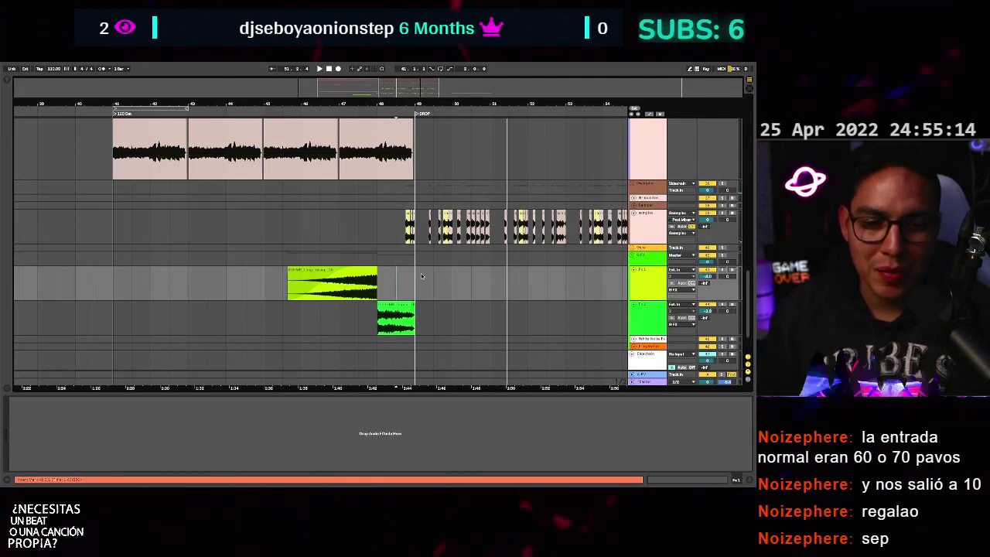
Replay the transition from the middle of bar 48, just before the first sample clips, on into the drop.
{"action": "left_click", "coordinate": [395, 243]}
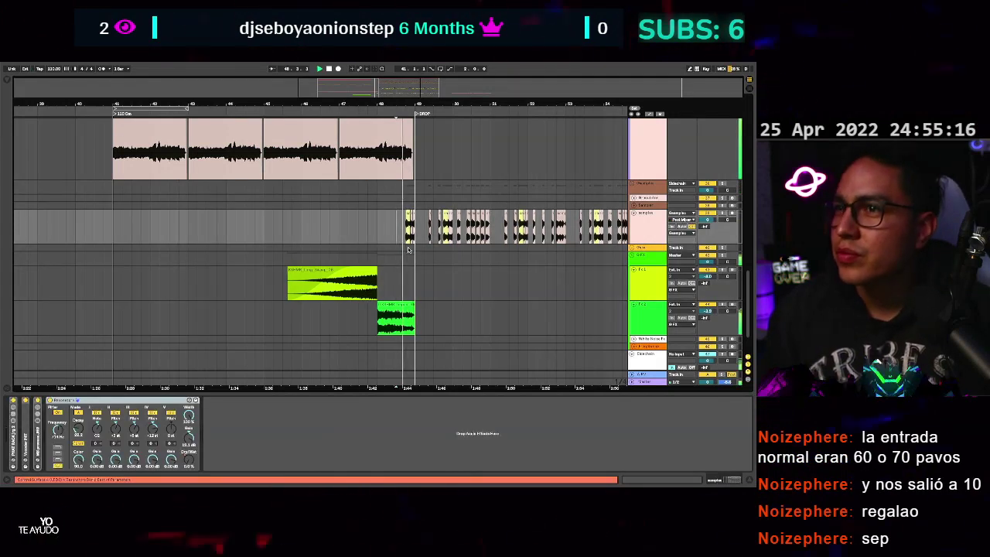
{"action": "scroll", "coordinate": [372, 249], "scroll_direction": "up", "scroll_amount": 3}
{"action": "scroll", "coordinate": [352, 253], "scroll_direction": "down", "scroll_amount": 5}
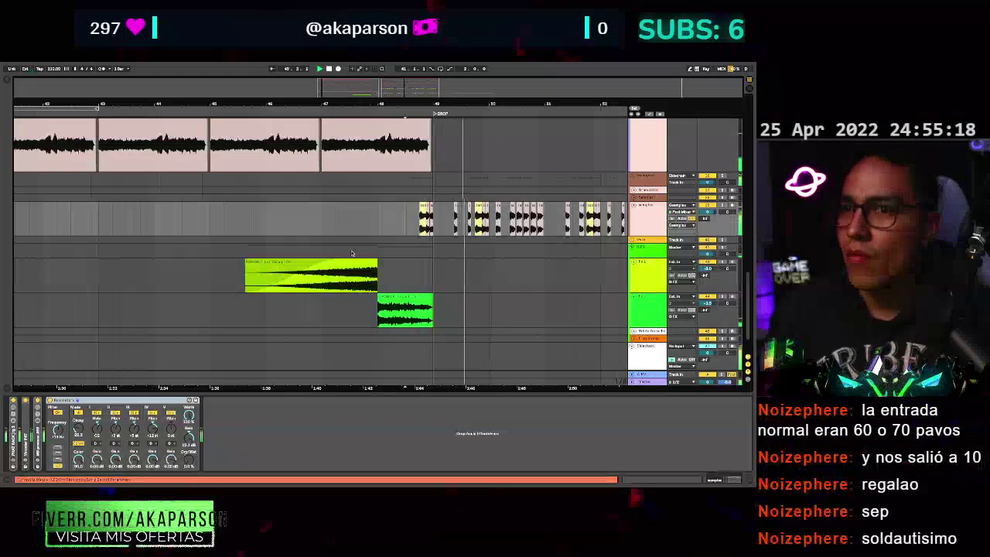
{"action": "scroll", "coordinate": [336, 249], "scroll_direction": "up", "scroll_amount": 3}
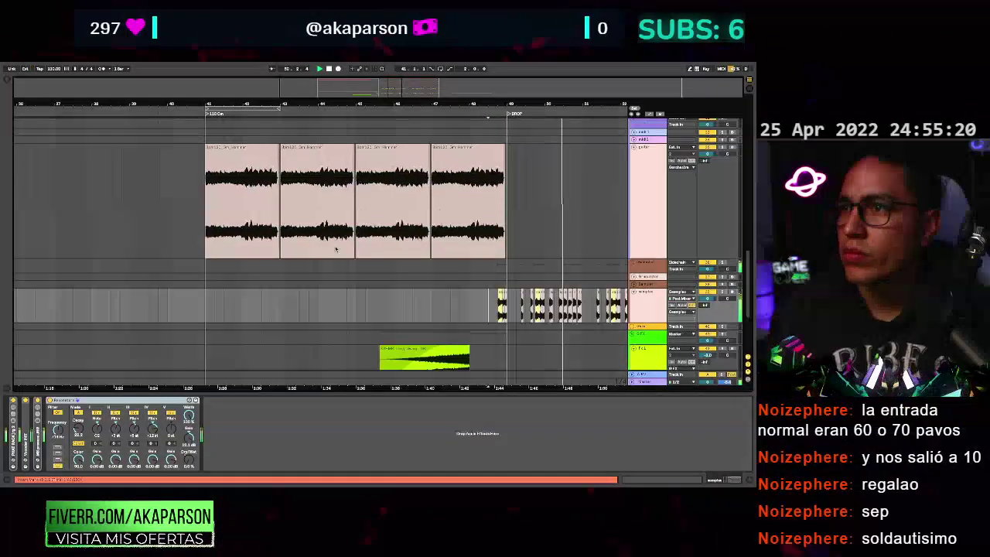
{"action": "scroll", "coordinate": [351, 294], "scroll_direction": "down", "scroll_amount": 1}
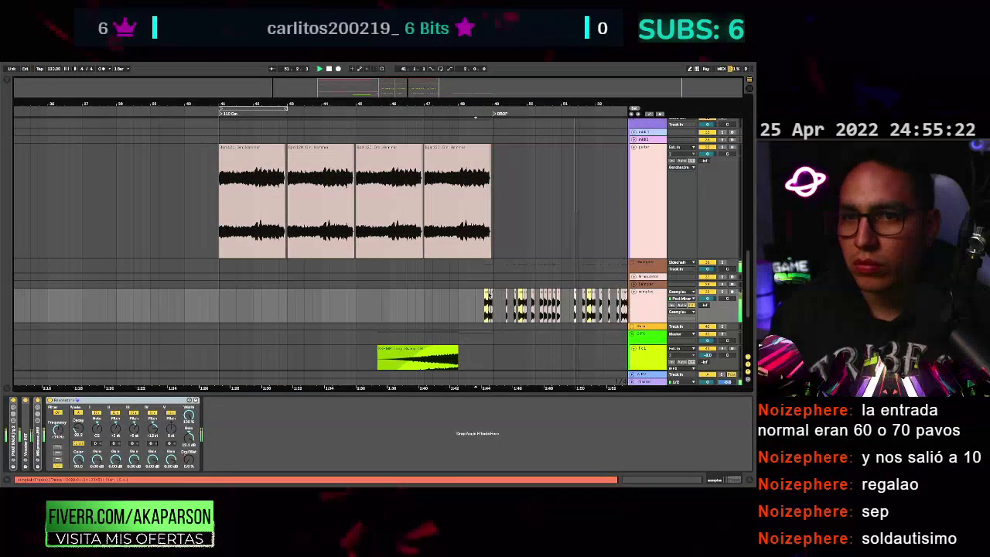
{"action": "scroll", "coordinate": [470, 317], "scroll_direction": "up", "scroll_amount": 1}
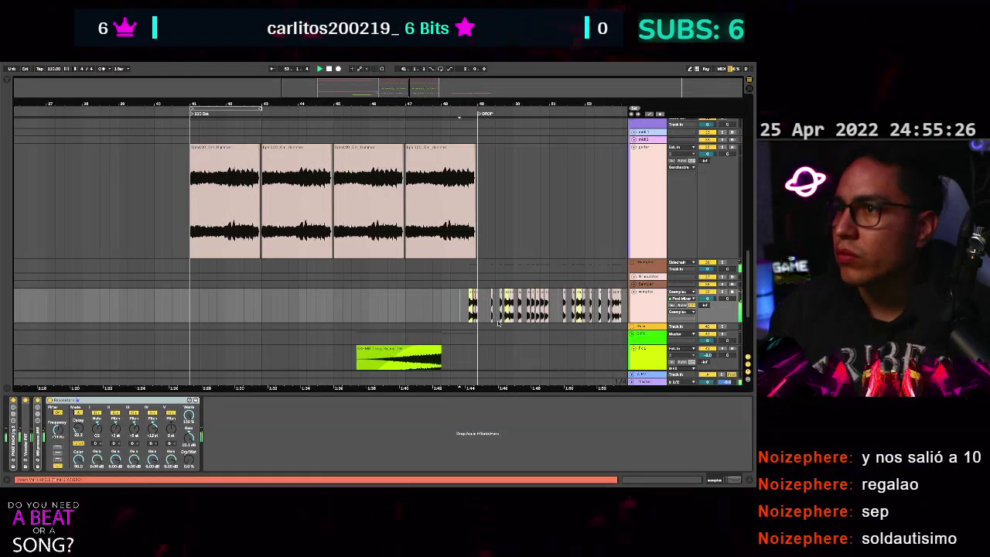
{"action": "scroll", "coordinate": [333, 318], "scroll_direction": "down", "scroll_amount": 1}
Play the pre-drop section from its start at bar 41.
{"action": "left_click", "coordinate": [187, 311]}
{"action": "key", "text": "space"}
{"action": "key", "text": "space"}
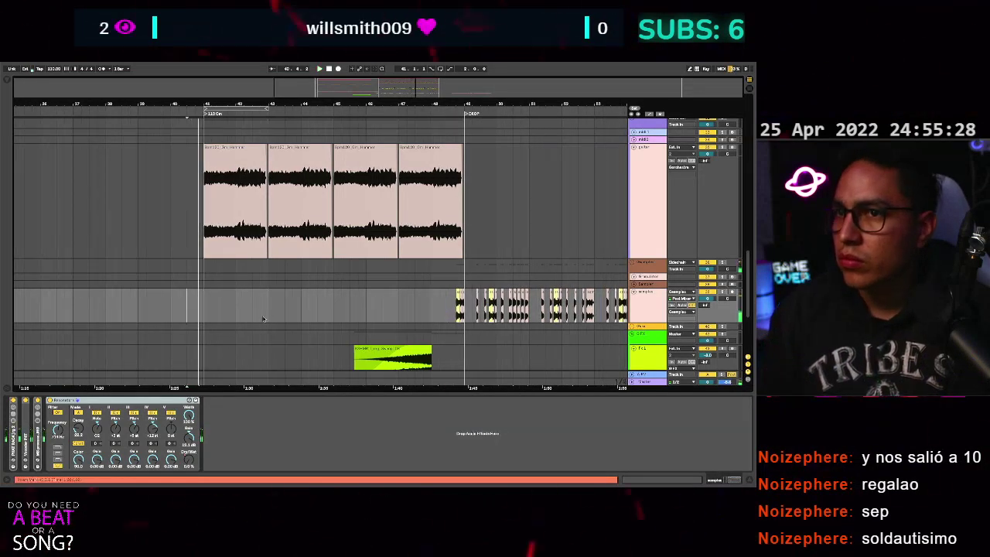
{"action": "scroll", "coordinate": [347, 317], "scroll_direction": "up", "scroll_amount": 1}
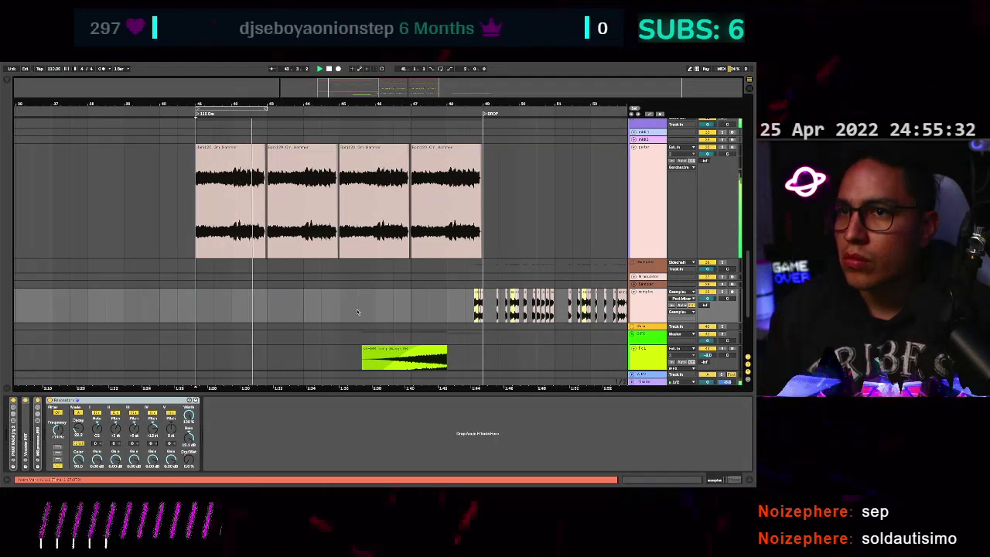
Stop playback and place a copy of the short sample clip on the samples track just before bar 43.
{"action": "scroll", "coordinate": [362, 314], "scroll_direction": "up", "scroll_amount": 2}
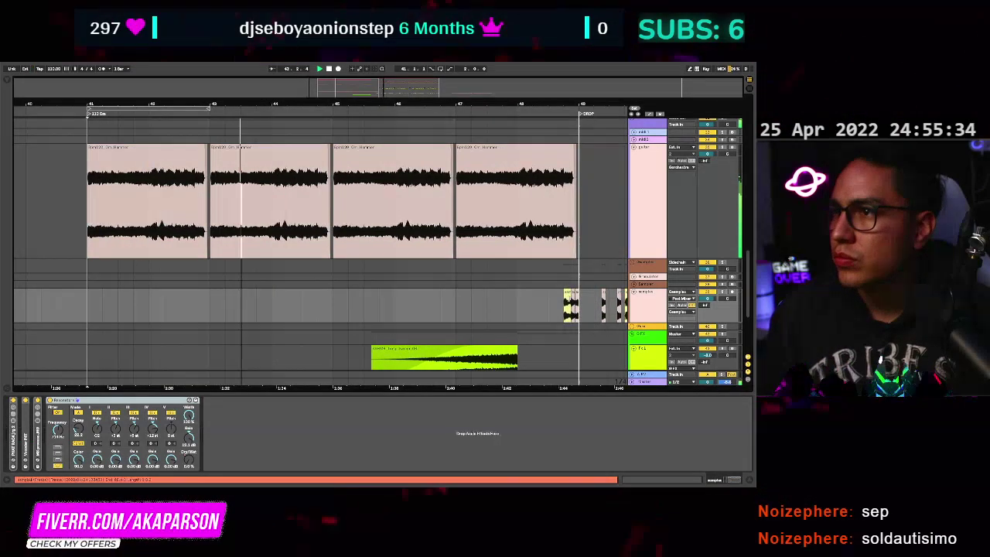
{"action": "scroll", "coordinate": [362, 313], "scroll_direction": "down", "scroll_amount": 2}
{"action": "key", "text": "space"}
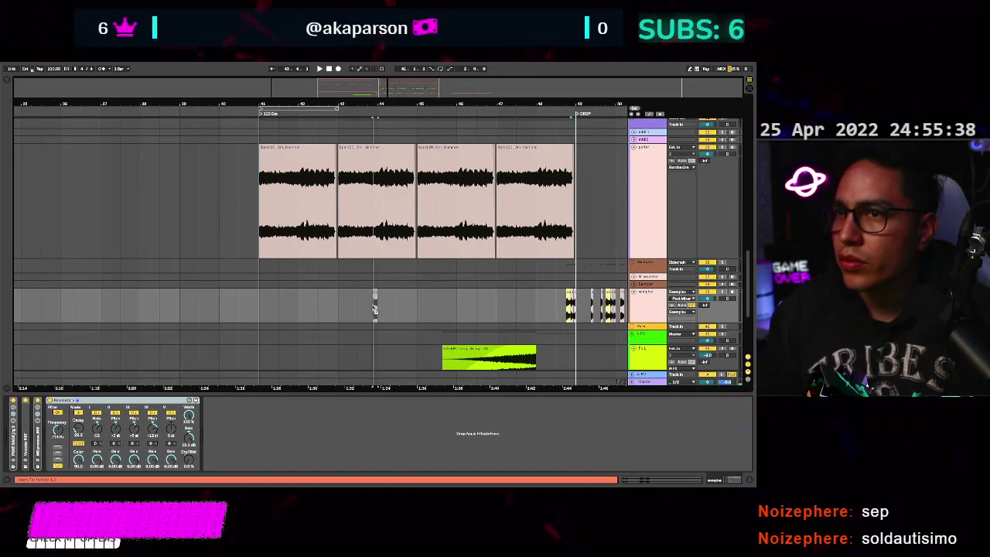
{"action": "key", "text": "plus"}
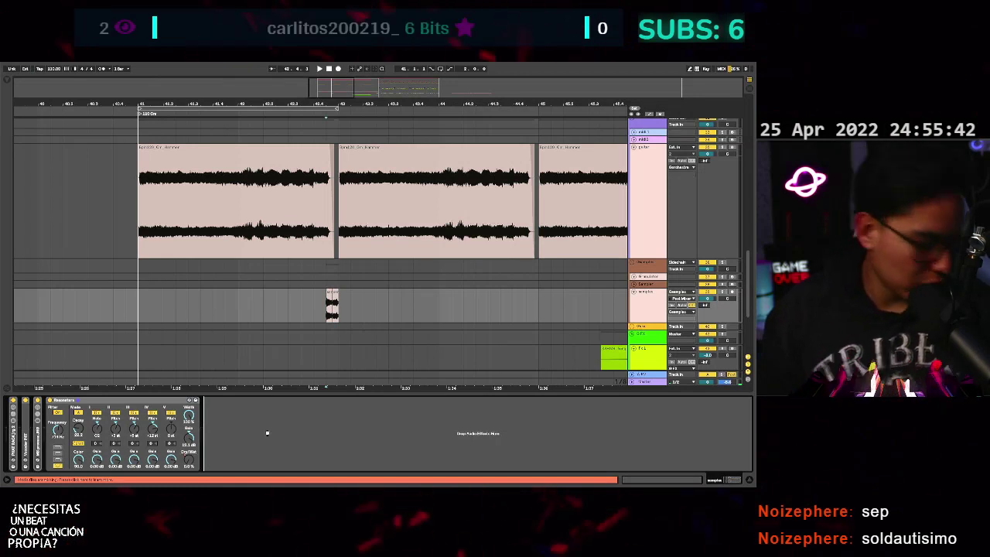
Paste the LPF effect rack after Resonators on the samples track and lower its LPF macro.
{"action": "key", "text": "ctrl+v"}
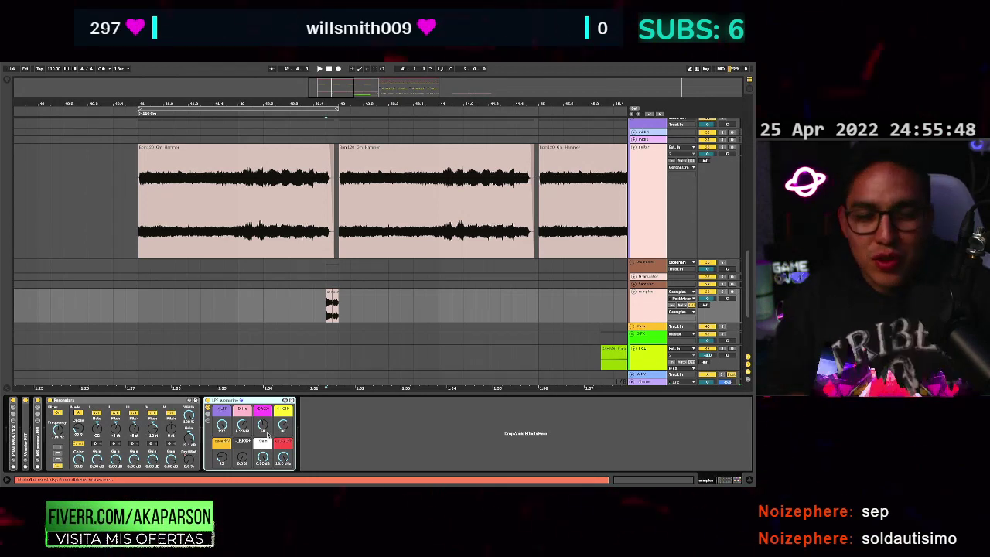
{"action": "left_click_drag", "start_coordinate": [222, 425], "coordinate": [221, 457]}
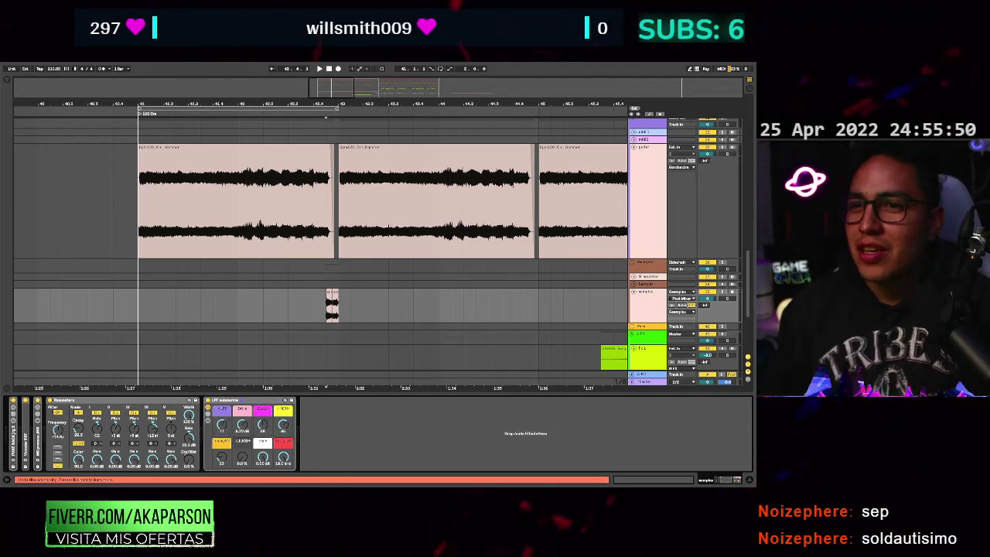
Automate the LPF macro on the samples track to rise gradually from the clip before bar 43 up to the drop.
{"action": "key", "text": "a"}
{"action": "scroll", "coordinate": [322, 311], "scroll_direction": "down", "scroll_amount": 5}
{"action": "scroll", "coordinate": [395, 312], "scroll_direction": "right", "scroll_amount": 2}
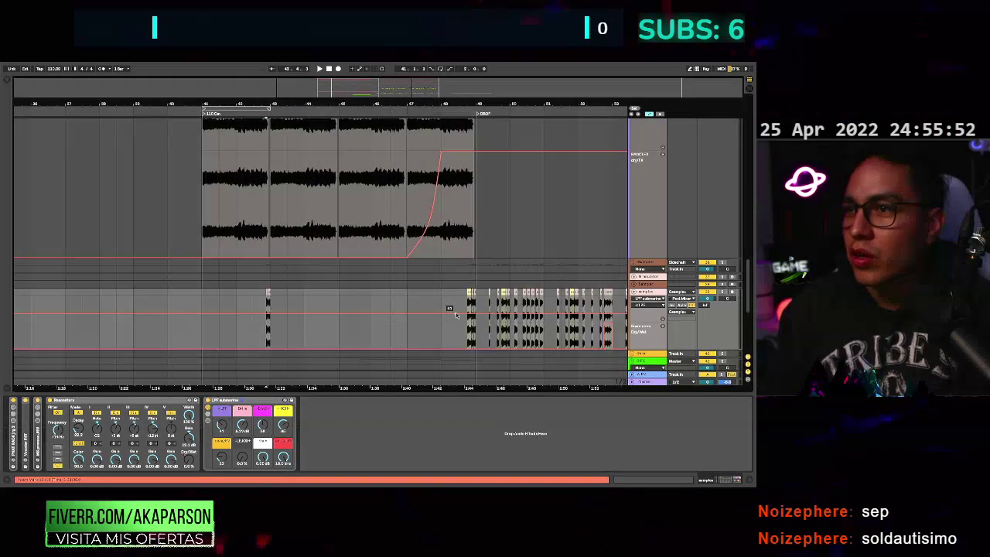
{"action": "left_click_drag", "start_coordinate": [457, 311], "coordinate": [458, 299]}
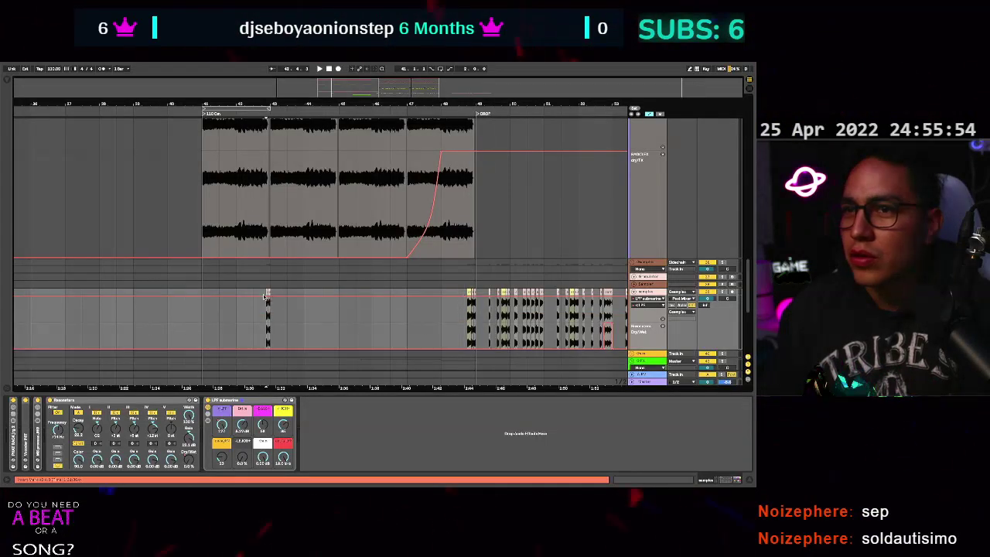
{"action": "scroll", "coordinate": [267, 308], "scroll_direction": "up", "scroll_amount": 4}
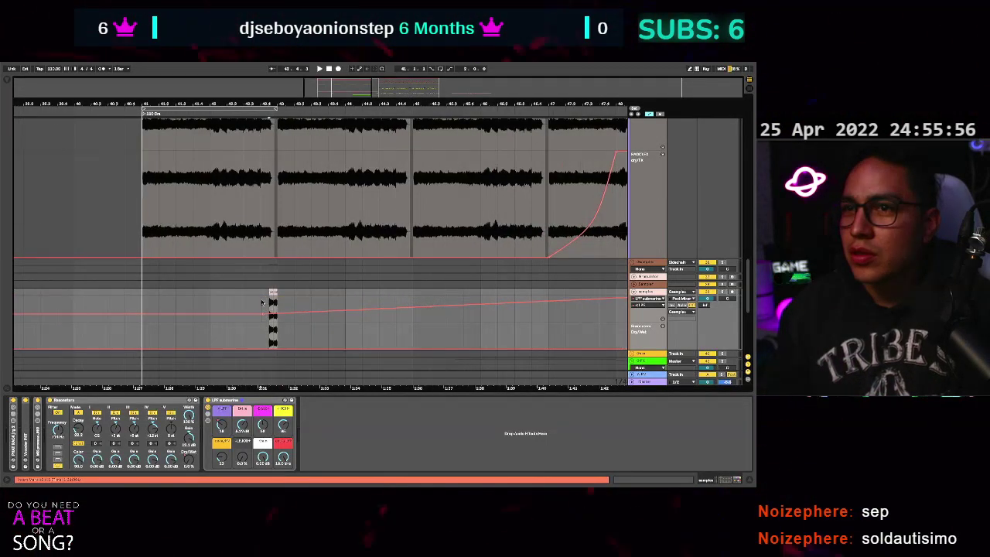
Raise the starting level of the LPF automation around the clip before bar 43 and replay that spot.
{"action": "key", "text": "space"}
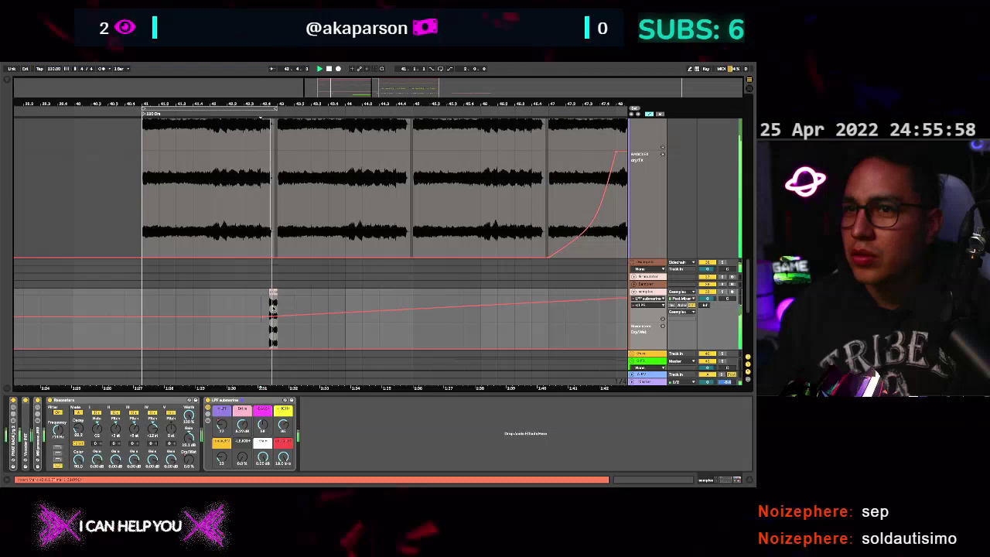
{"action": "left_click_drag", "start_coordinate": [265, 318], "coordinate": [265, 306]}
{"action": "key", "text": "space"}
{"action": "key", "text": "space"}
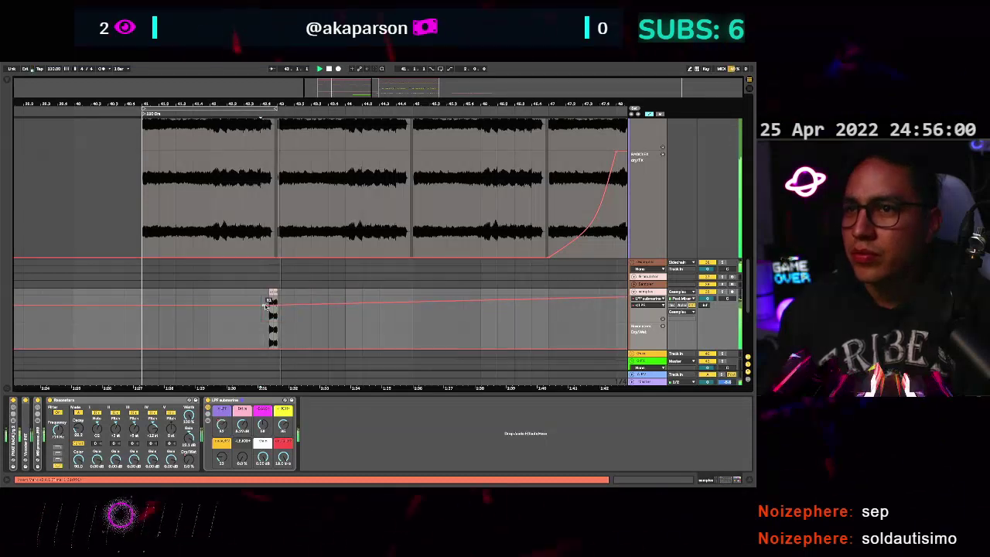
Show the LPF automation in its own lane under the samples track while the passage plays.
{"action": "key", "text": "a"}
{"action": "key", "text": "a"}
{"action": "left_click", "coordinate": [663, 320]}
{"action": "scroll", "coordinate": [405, 315], "scroll_direction": "down", "scroll_amount": 2}
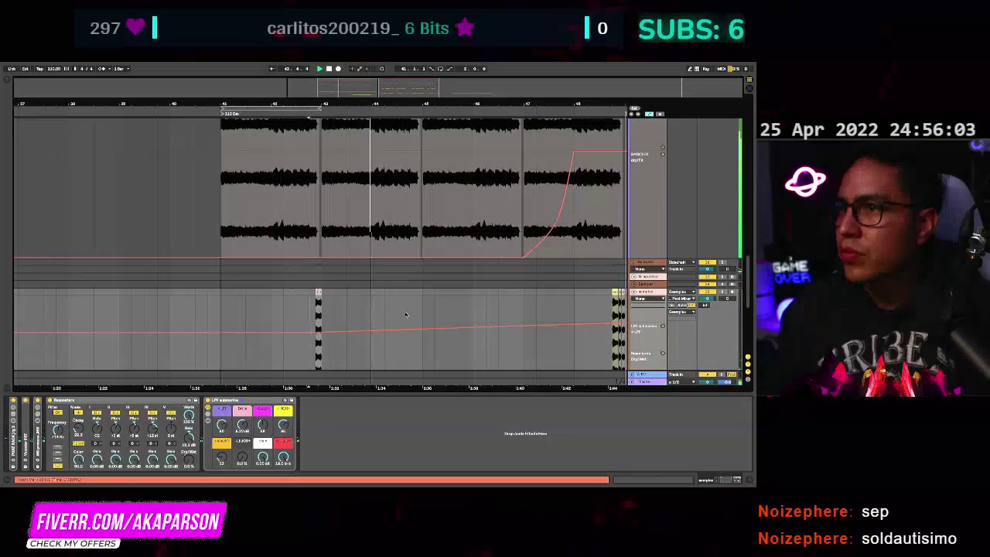
{"action": "scroll", "coordinate": [405, 314], "scroll_direction": "right", "scroll_amount": 3}
{"action": "scroll", "coordinate": [424, 311], "scroll_direction": "up", "scroll_amount": 5}
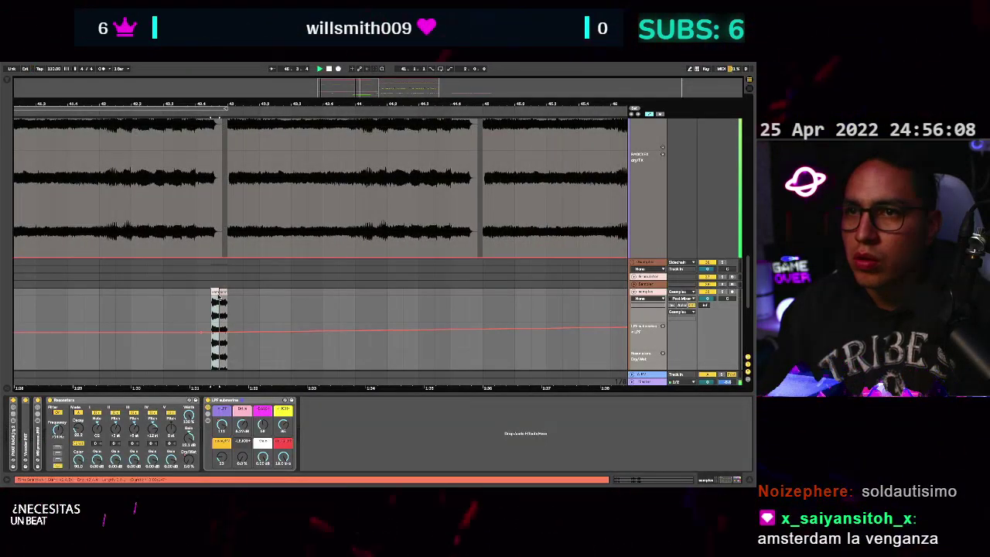
Consolidate the short sample pieces just before bar 43 into one clip and replay from slightly ahead of it.
{"action": "key", "text": "space"}
{"action": "mouse_move", "coordinate": [220, 294]}
{"action": "left_mouse_down"}
{"action": "mouse_move", "coordinate": [242, 294]}
{"action": "mouse_move", "coordinate": [228, 293]}
{"action": "left_mouse_up"}
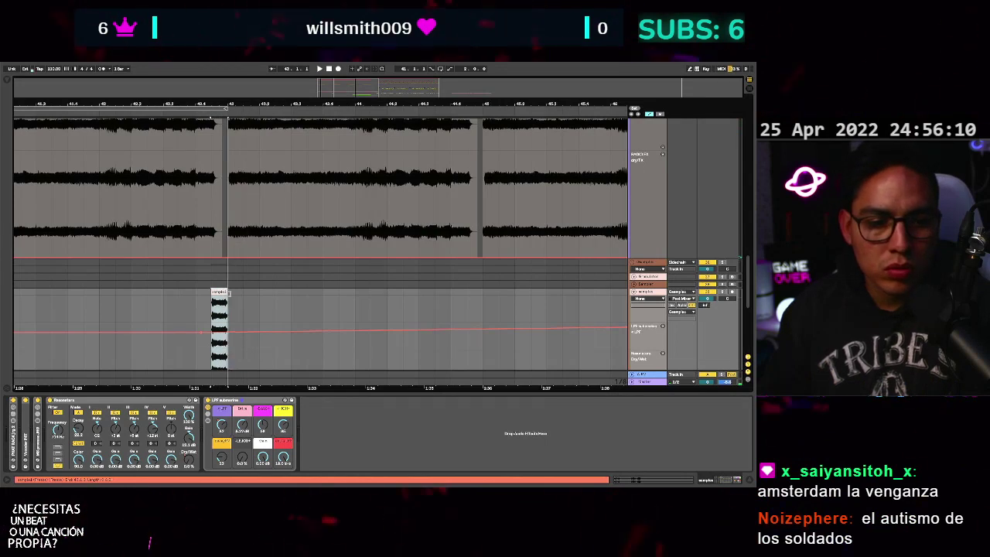
{"action": "left_click", "coordinate": [206, 309]}
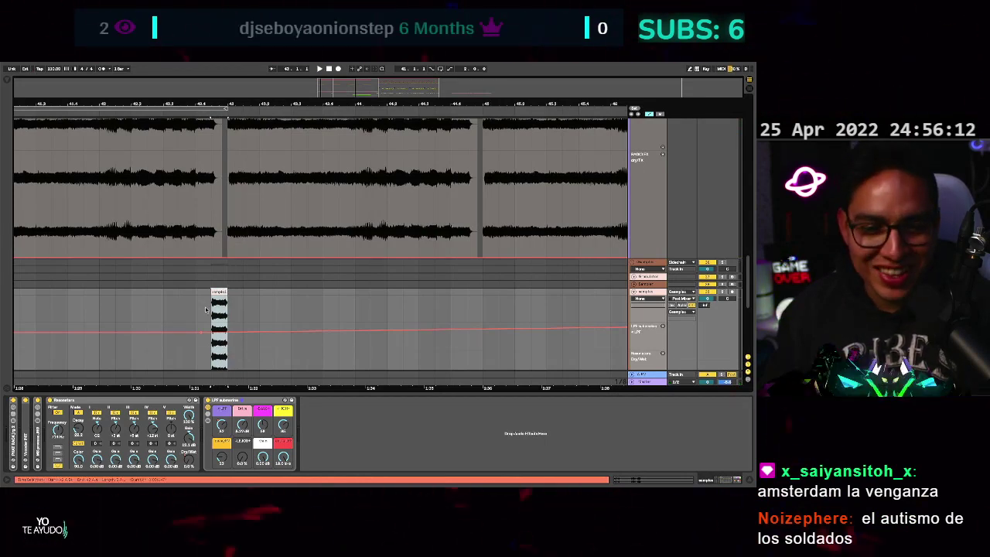
{"action": "key", "text": "space"}
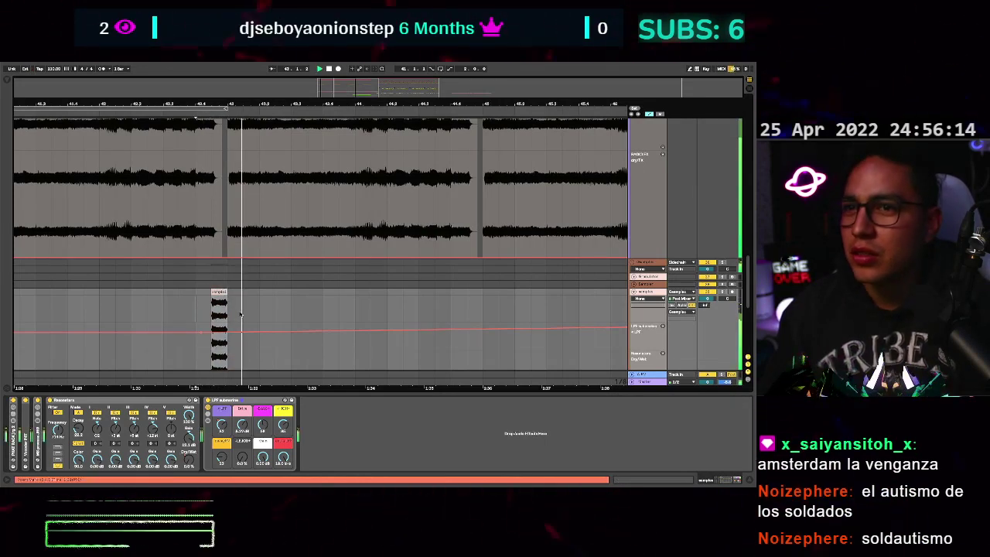
Play from bar 41, move the consolidated sample clip to just after the start of bar 41, and replay it.
{"action": "left_click", "coordinate": [219, 311]}
{"action": "scroll", "coordinate": [301, 305], "scroll_direction": "down", "scroll_amount": 4}
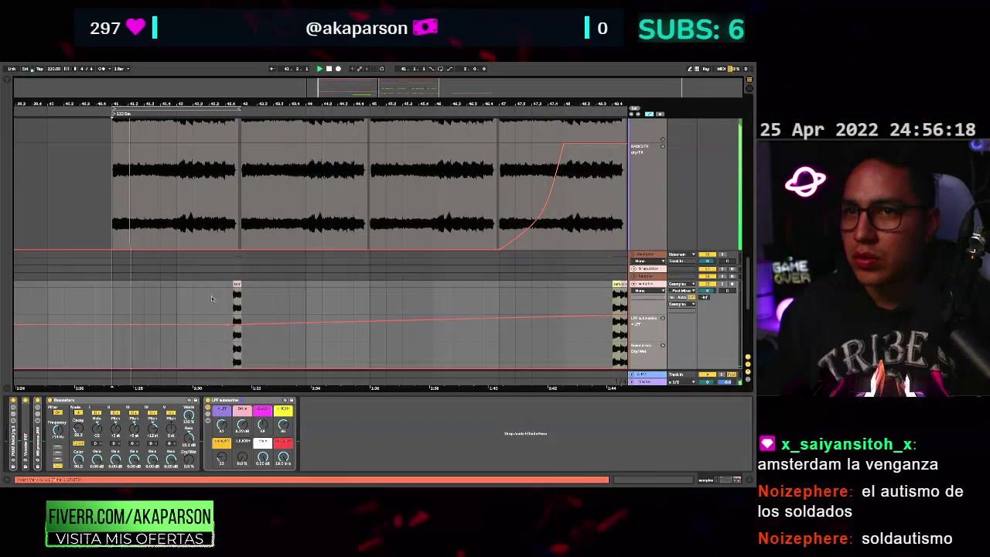
{"action": "scroll", "coordinate": [269, 304], "scroll_direction": "down", "scroll_amount": 1}
{"action": "scroll", "coordinate": [245, 302], "scroll_direction": "down", "scroll_amount": 1}
{"action": "scroll", "coordinate": [297, 303], "scroll_direction": "left", "scroll_amount": 3}
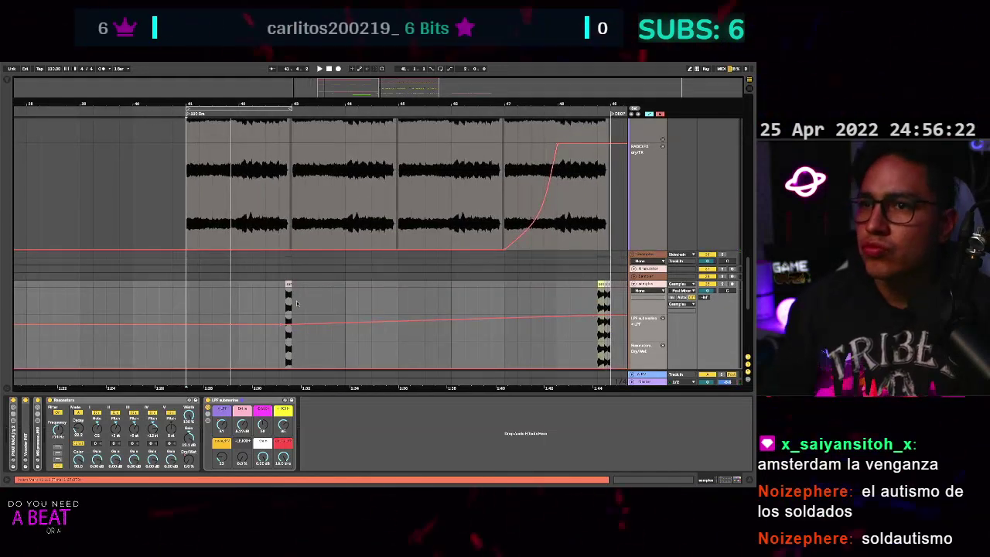
{"action": "left_click_drag", "start_coordinate": [289, 303], "coordinate": [195, 288]}
{"action": "key", "text": "space"}
{"action": "key", "text": "space"}
{"action": "key", "text": "space"}
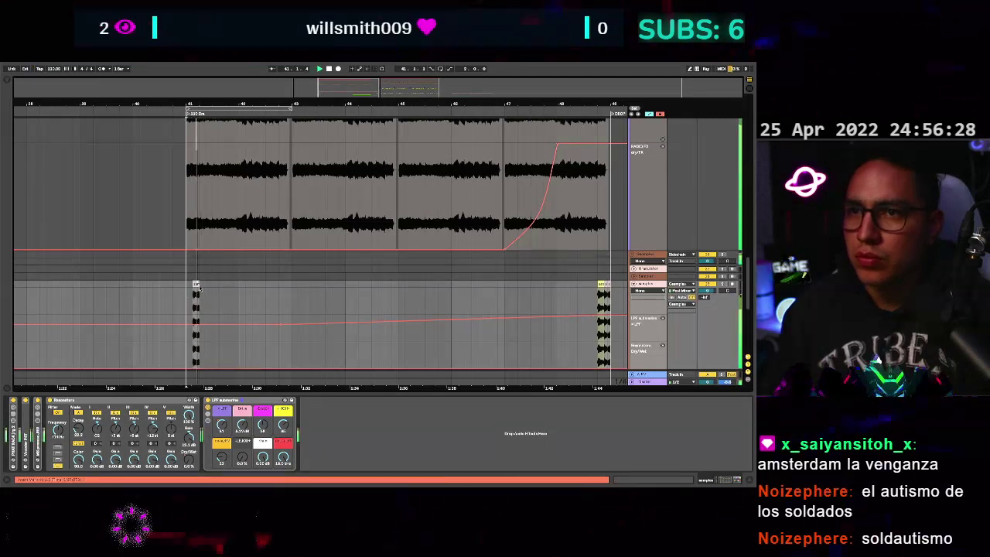
Duplicate the samples-track range of bar 41, including its short clip, into bar 42.
{"action": "scroll", "coordinate": [245, 304], "scroll_direction": "down", "scroll_amount": 2}
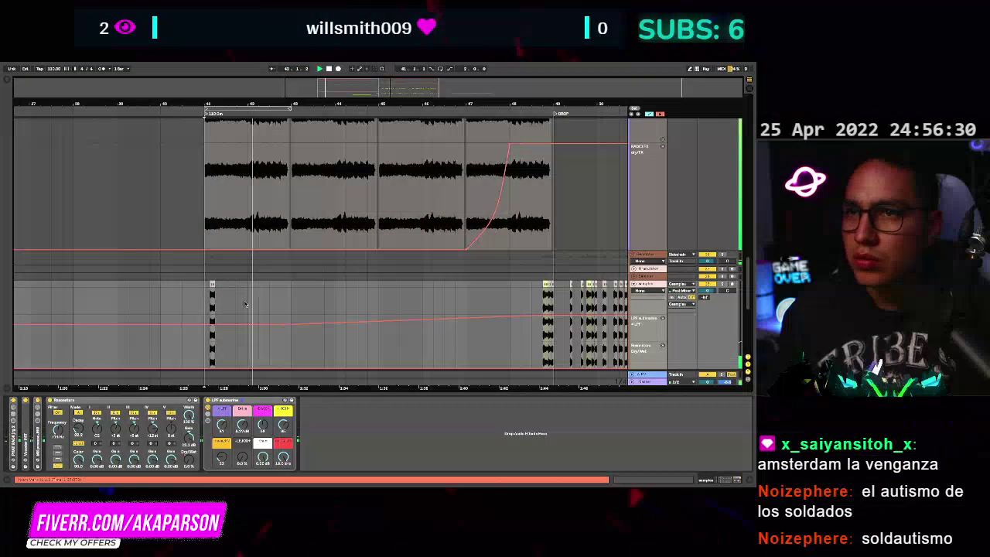
{"action": "scroll", "coordinate": [249, 303], "scroll_direction": "down", "scroll_amount": 1}
{"action": "left_click_drag", "start_coordinate": [250, 303], "coordinate": [210, 302]}
{"action": "key", "text": "a"}
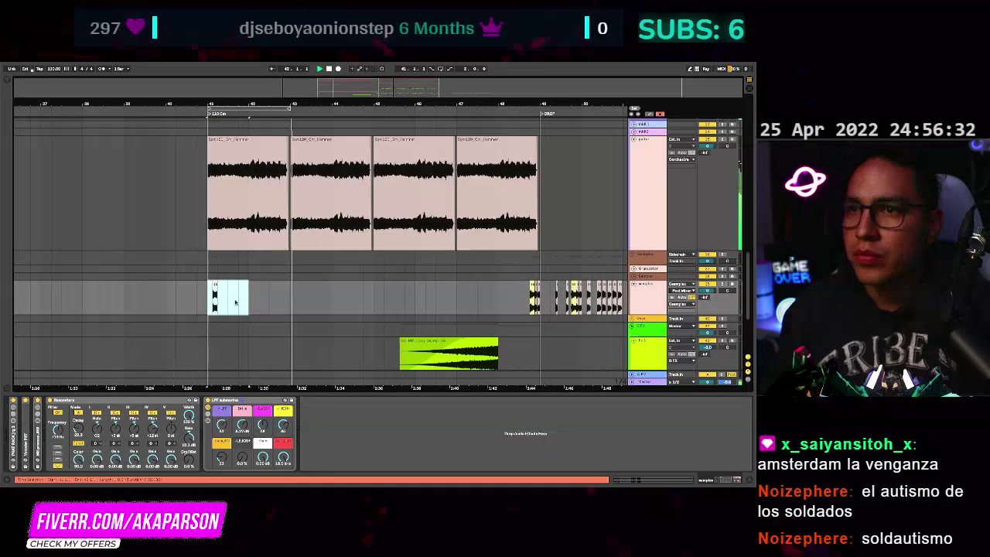
{"action": "key", "text": "ctrl+d"}
Play from bar 41 to check the short sample clip repeating in bars 41 and 42.
{"action": "left_click", "coordinate": [209, 303]}
{"action": "key", "text": "space"}
{"action": "key", "text": "space"}
{"action": "scroll", "coordinate": [270, 305], "scroll_direction": "up", "scroll_amount": 1}
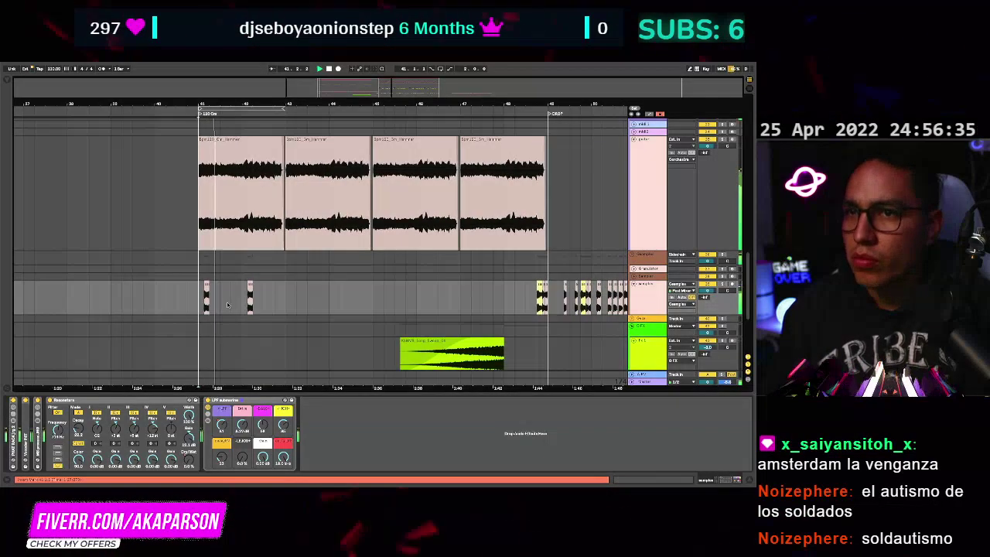
{"action": "scroll", "coordinate": [275, 306], "scroll_direction": "up", "scroll_amount": 1}
{"action": "scroll", "coordinate": [274, 305], "scroll_direction": "down", "scroll_amount": 2}
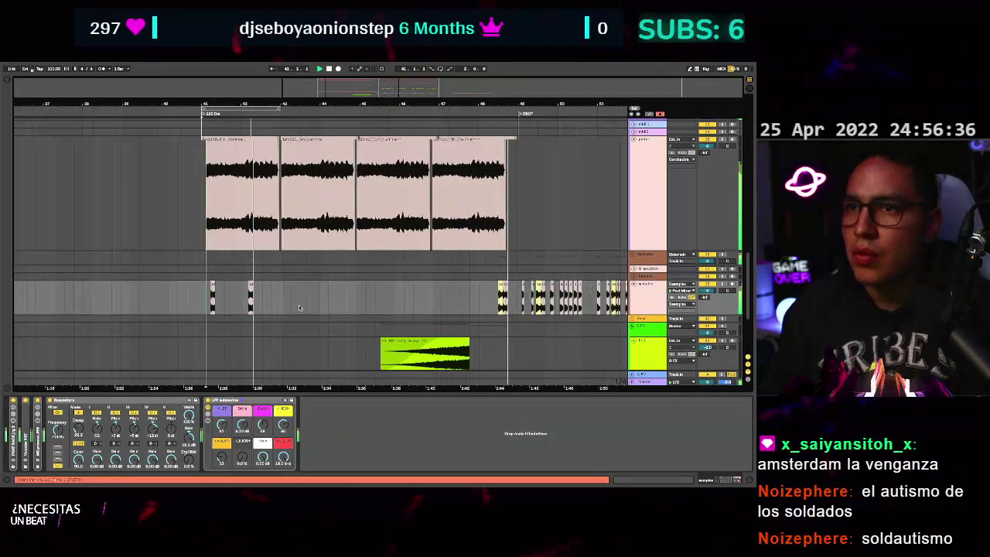
{"action": "scroll", "coordinate": [538, 306], "scroll_direction": "right", "scroll_amount": 2}
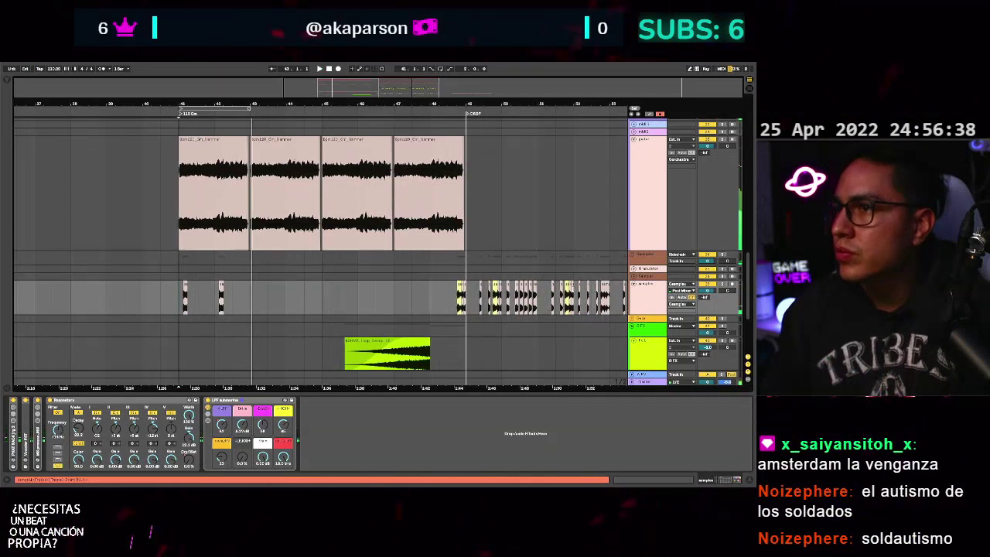
Audition the sample clips from just before bar 52 and copy the wider clip before bar 53 to the middle of bar 42.
{"action": "left_click", "coordinate": [568, 285]}
{"action": "key", "text": "space"}
{"action": "scroll", "coordinate": [569, 292], "scroll_direction": "right", "scroll_amount": 2}
{"action": "scroll", "coordinate": [569, 293], "scroll_direction": "up", "scroll_amount": 1}
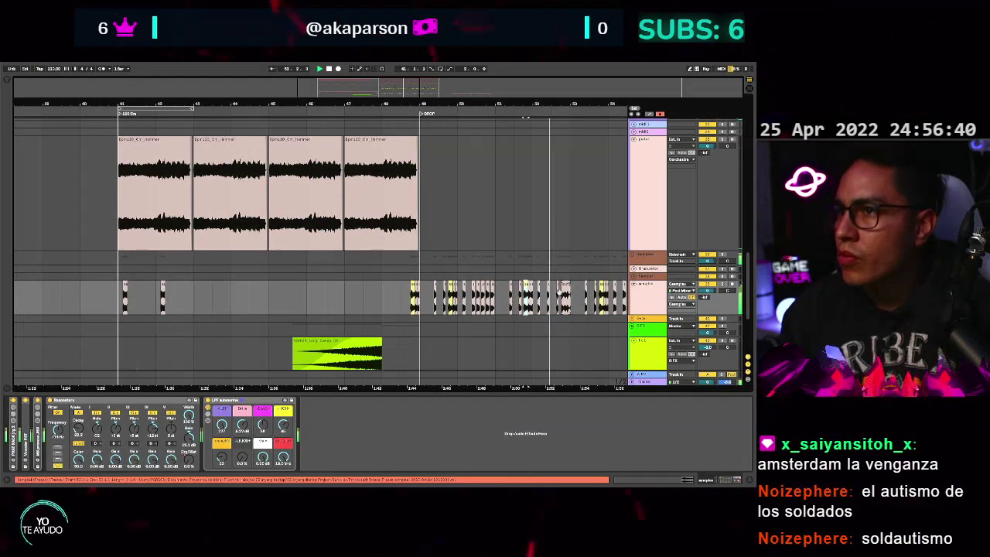
{"action": "scroll", "coordinate": [526, 117], "scroll_direction": "right", "scroll_amount": 1}
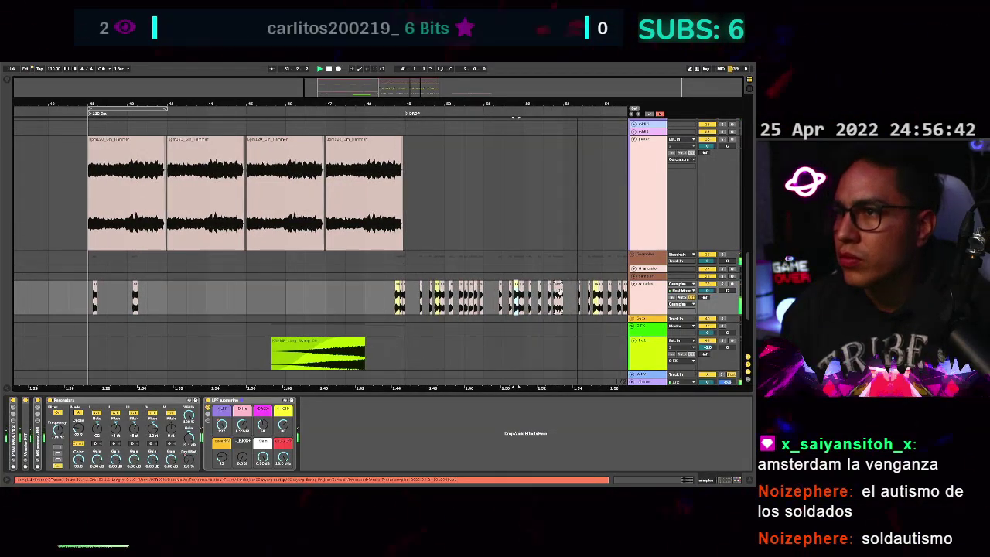
{"action": "mouse_move", "coordinate": [559, 286]}
{"action": "left_mouse_down"}
{"action": "mouse_move", "coordinate": [359, 304]}
{"action": "mouse_move", "coordinate": [202, 277]}
{"action": "mouse_move", "coordinate": [154, 303]}
{"action": "left_mouse_up"}
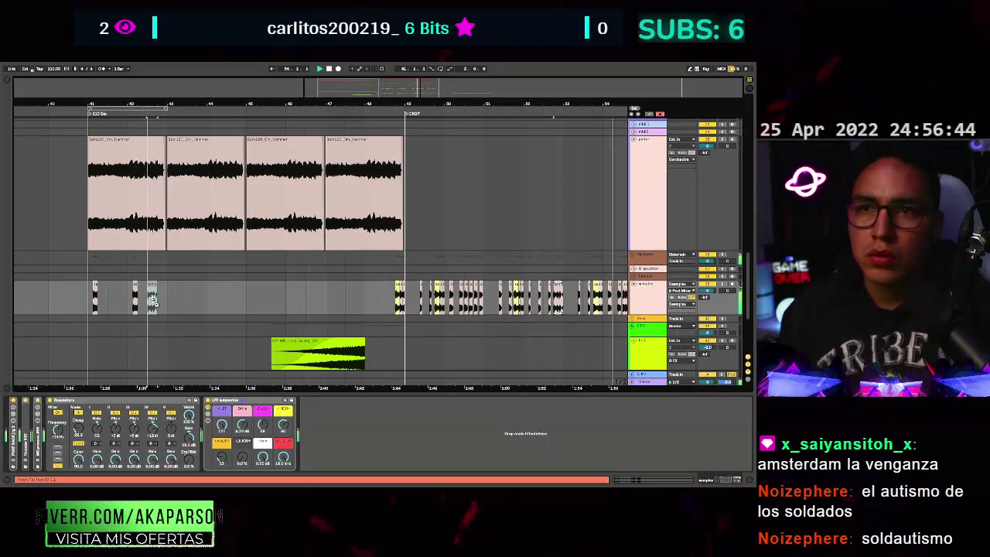
Replay from bar 41 to hear how the wider sample clip follows the short one in bar 42.
{"action": "key", "text": "space"}
{"action": "key", "text": "space"}
{"action": "scroll", "coordinate": [108, 307], "scroll_direction": "up", "scroll_amount": 1}
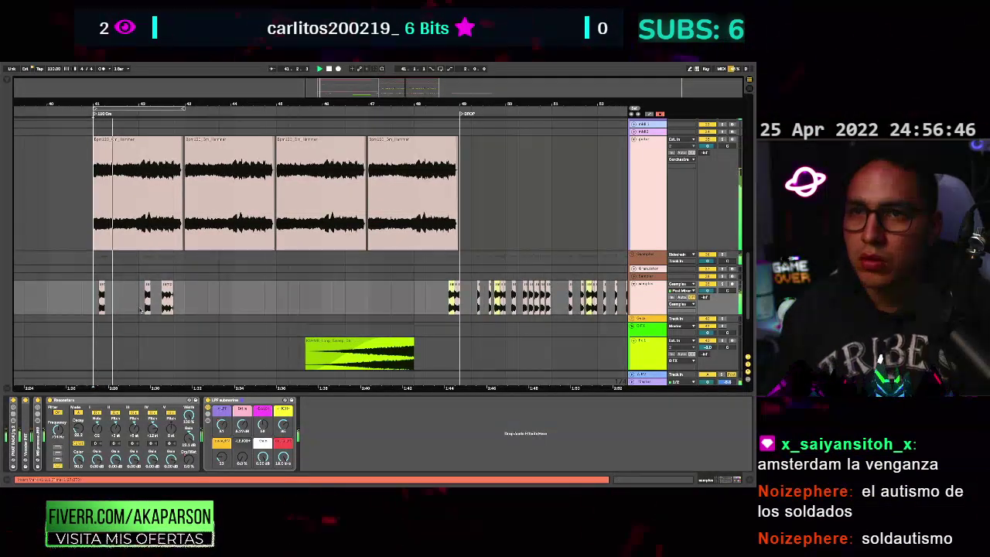
{"action": "scroll", "coordinate": [140, 310], "scroll_direction": "up", "scroll_amount": 2}
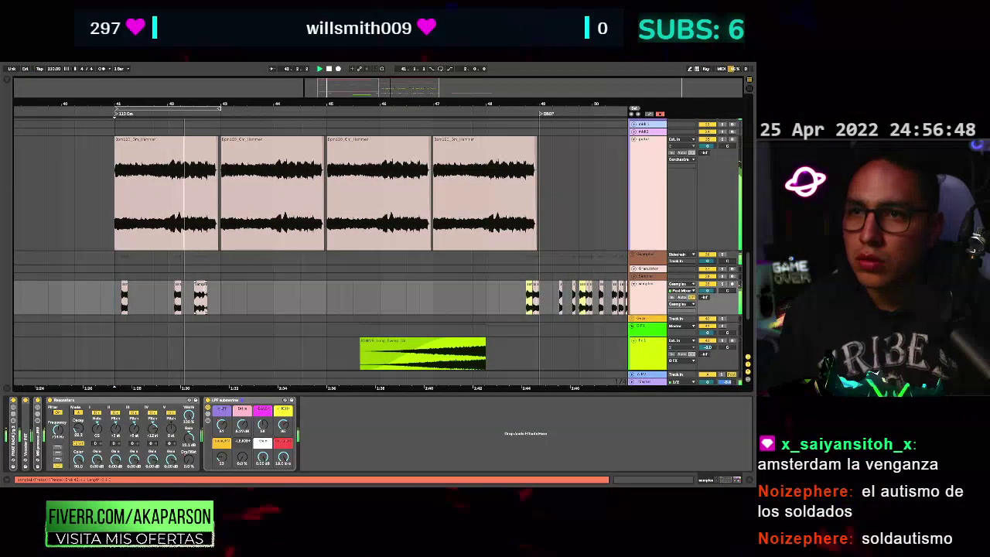
Try the wider sample clip on the last beat of bar 41 and replay from the start of that bar.
{"action": "left_click", "coordinate": [200, 294]}
{"action": "key", "text": "space"}
{"action": "left_click_drag", "start_coordinate": [195, 287], "coordinate": [158, 294]}
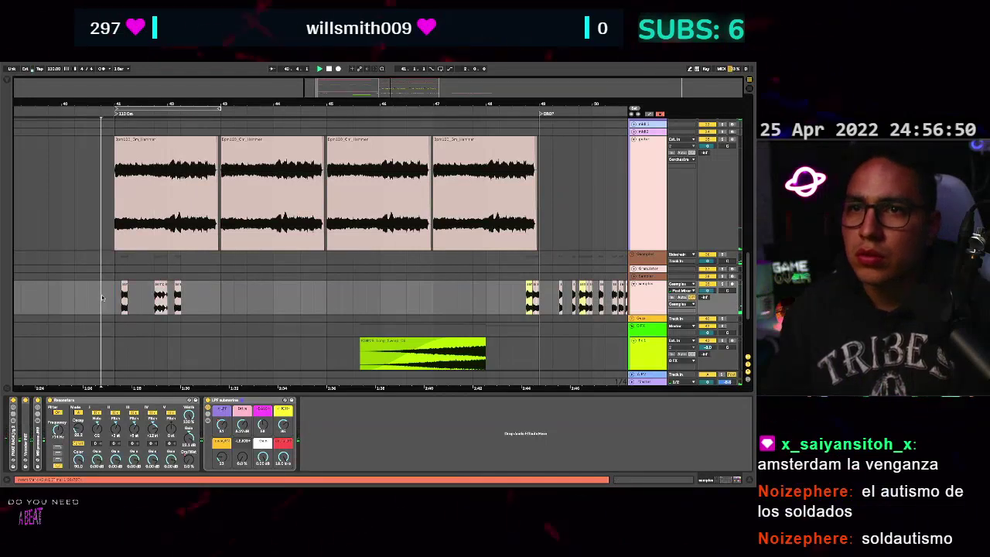
{"action": "scroll", "coordinate": [151, 304], "scroll_direction": "up", "scroll_amount": 2}
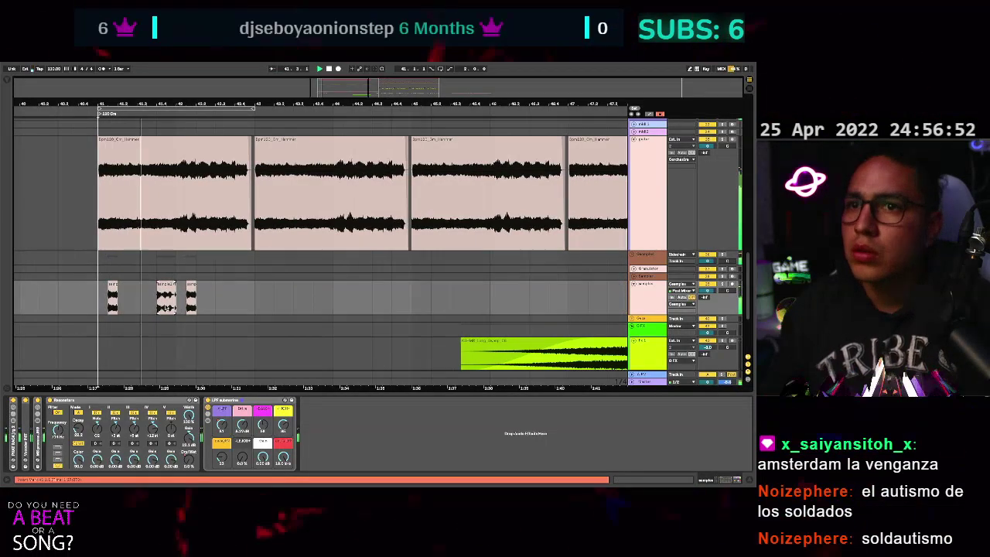
{"action": "scroll", "coordinate": [120, 298], "scroll_direction": "up", "scroll_amount": 3}
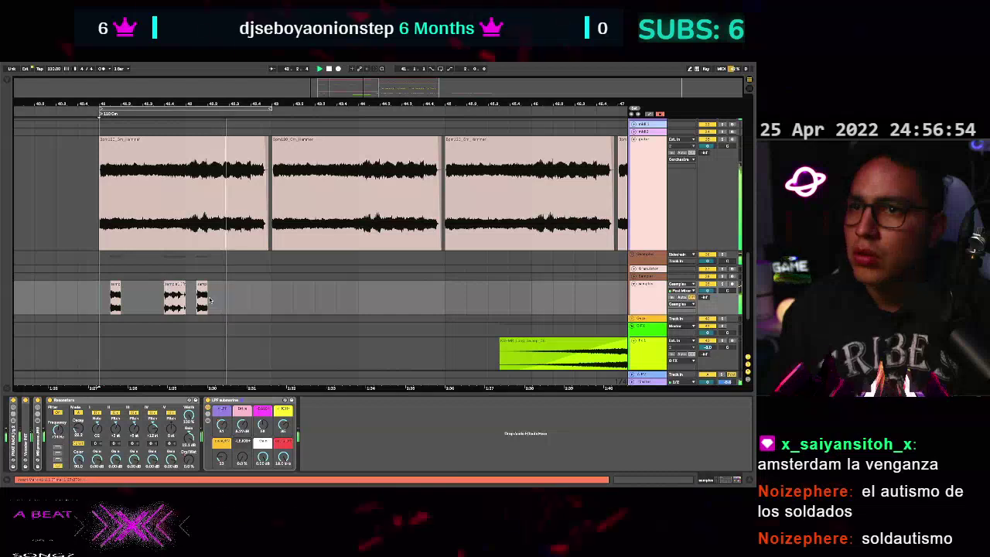
Move the wider sample clip to the last beat of bar 42, ending at bar 43, and play from beat 41.4.
{"action": "left_click_drag", "start_coordinate": [210, 291], "coordinate": [339, 292]}
{"action": "left_click", "coordinate": [197, 299]}
{"action": "key", "text": "space"}
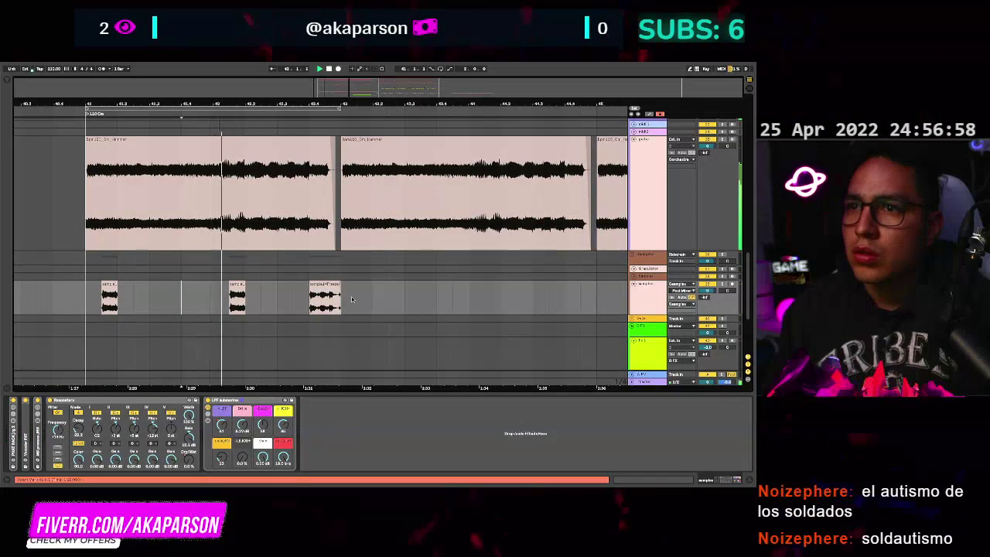
{"action": "left_click", "coordinate": [313, 299]}
{"action": "key", "text": "space"}
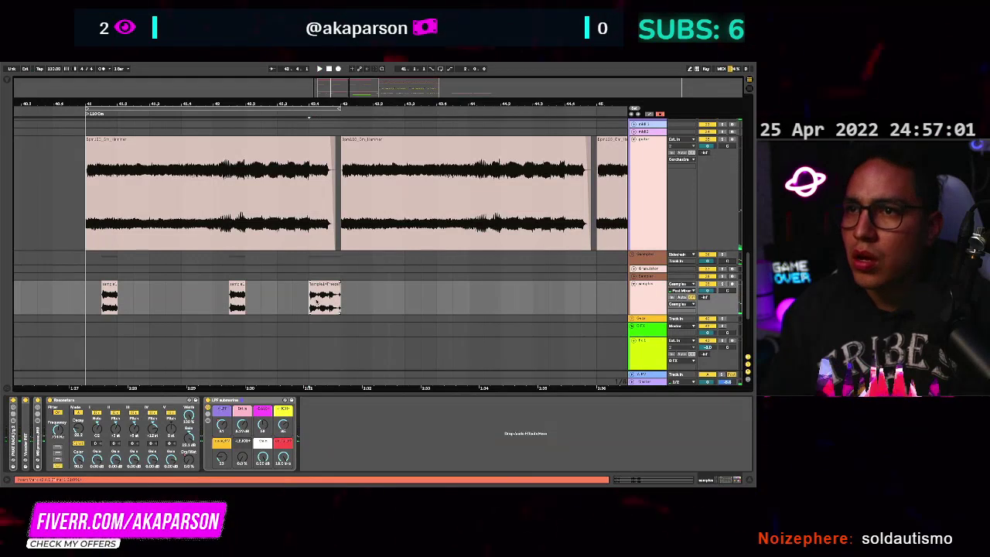
Place another copy of the short sample clip on the last beat of bar 41 and play from bar 41.
{"action": "left_click_drag", "start_coordinate": [299, 292], "coordinate": [186, 295]}
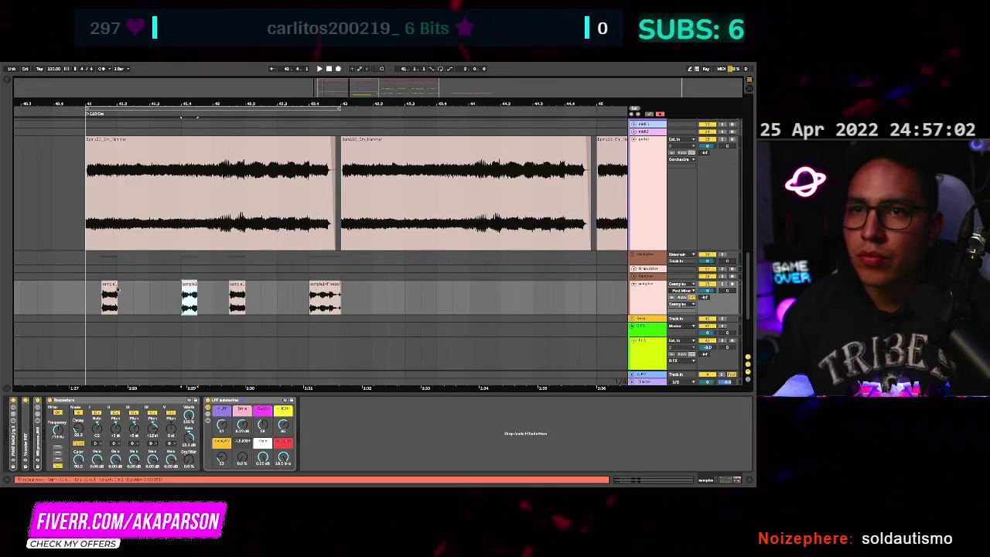
{"action": "left_click", "coordinate": [87, 302]}
{"action": "key", "text": "space"}
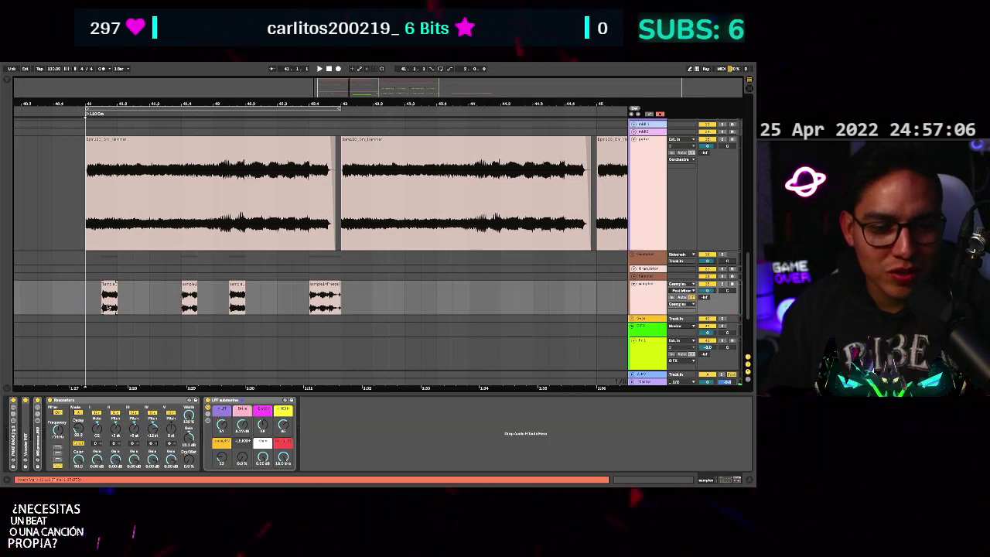
Move the short sample clip from beat 4 of bar 41 to the second half of beat 2 and replay the section.
{"action": "key", "text": "space"}
{"action": "scroll", "coordinate": [177, 308], "scroll_direction": "up", "scroll_amount": 1}
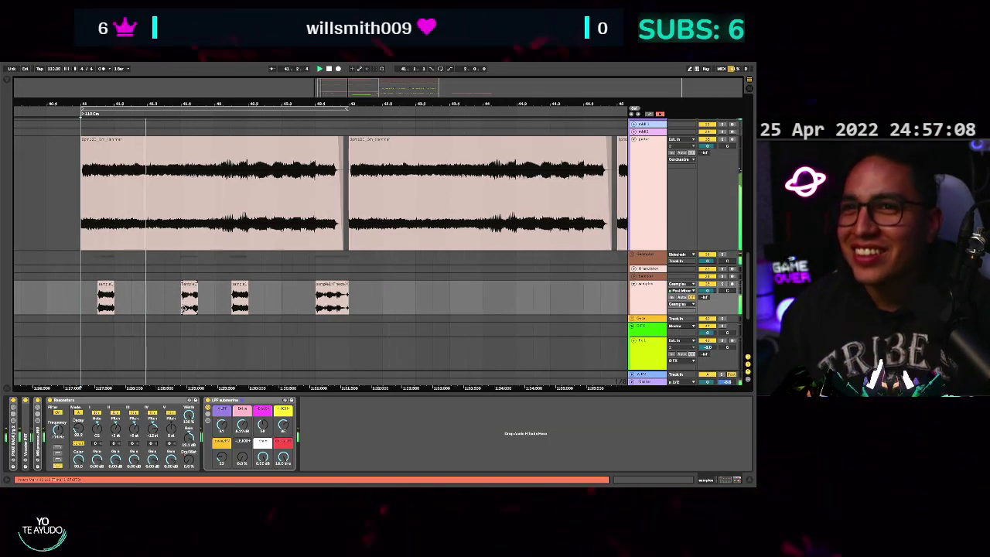
{"action": "scroll", "coordinate": [197, 311], "scroll_direction": "up", "scroll_amount": 1}
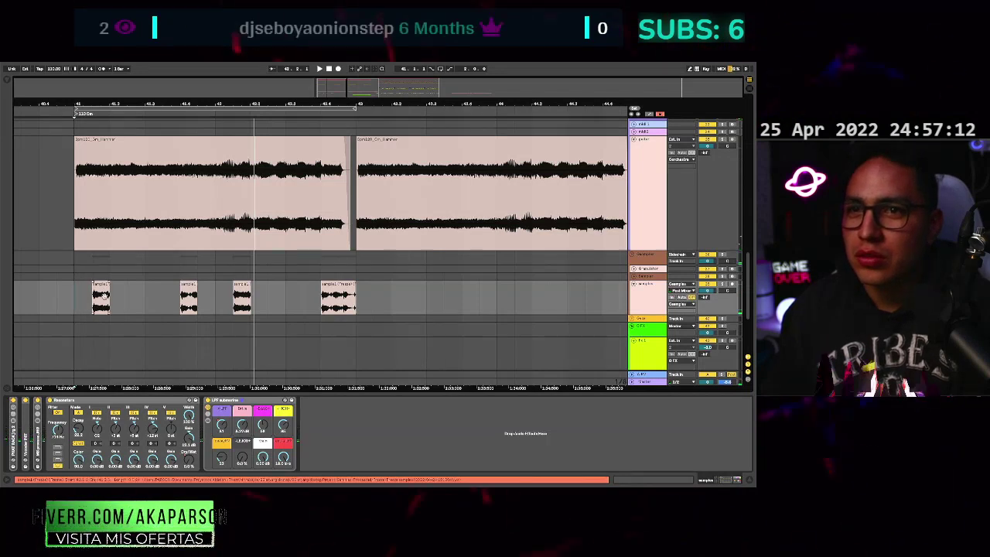
{"action": "mouse_move", "coordinate": [103, 296]}
{"action": "left_mouse_down"}
{"action": "mouse_move", "coordinate": [149, 301]}
{"action": "mouse_move", "coordinate": [100, 292]}
{"action": "left_mouse_up"}
{"action": "left_click", "coordinate": [57, 298]}
{"action": "key", "text": "space"}
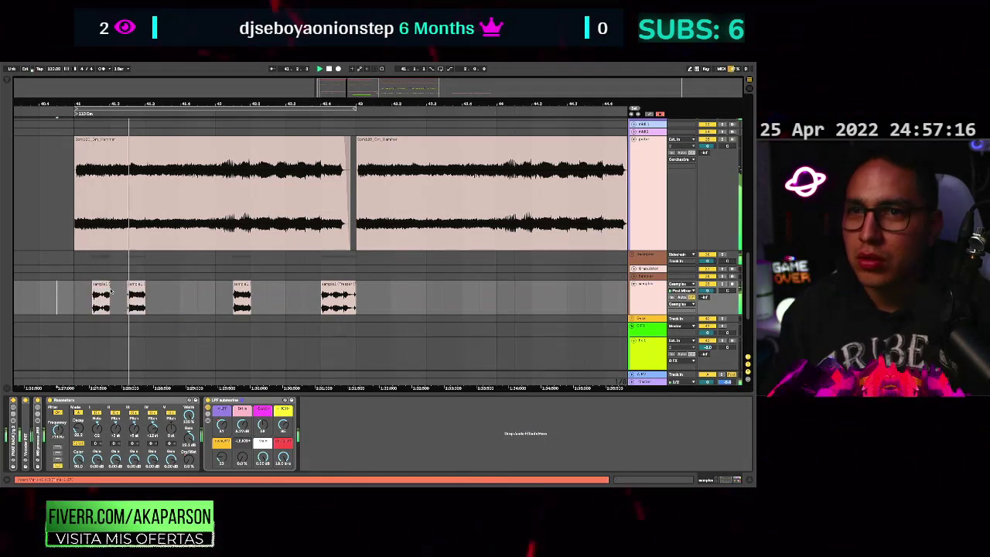
{"action": "left_click_drag", "start_coordinate": [111, 291], "coordinate": [137, 296]}
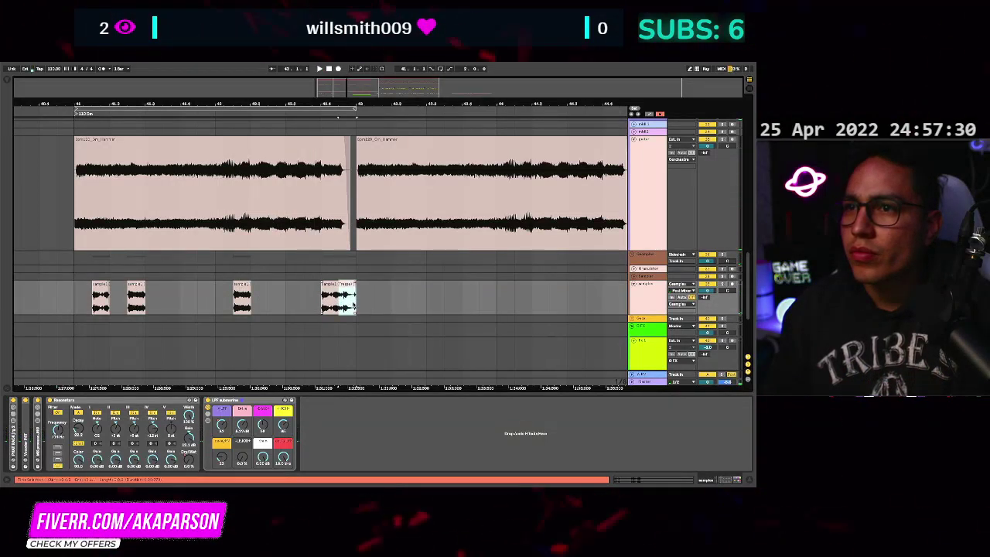
Copy the second half of the wider sample clip to the second half of beat 3 in bar 41 and play from bar 41.
{"action": "left_click", "coordinate": [344, 288]}
{"action": "left_click_drag", "start_coordinate": [355, 302], "coordinate": [165, 290]}
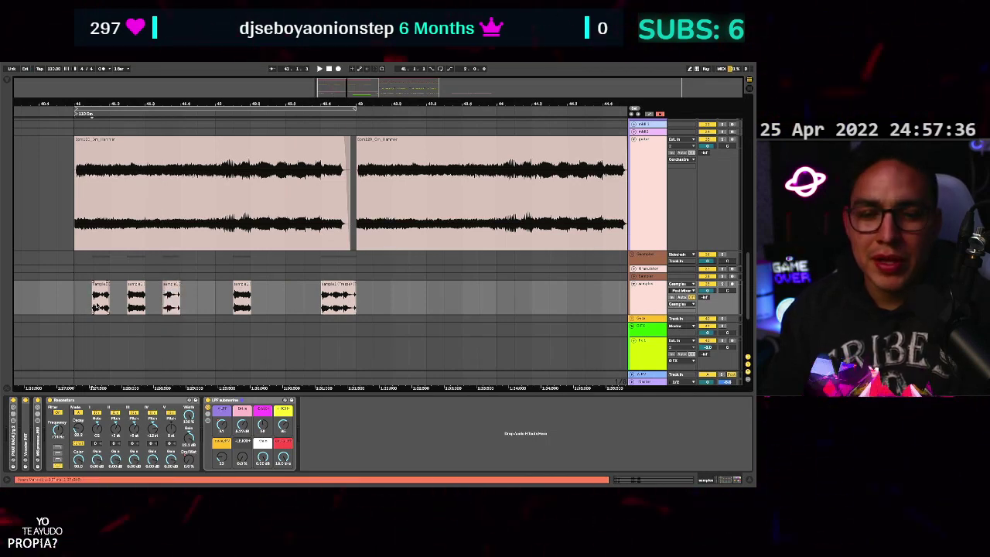
{"action": "key", "text": "space"}
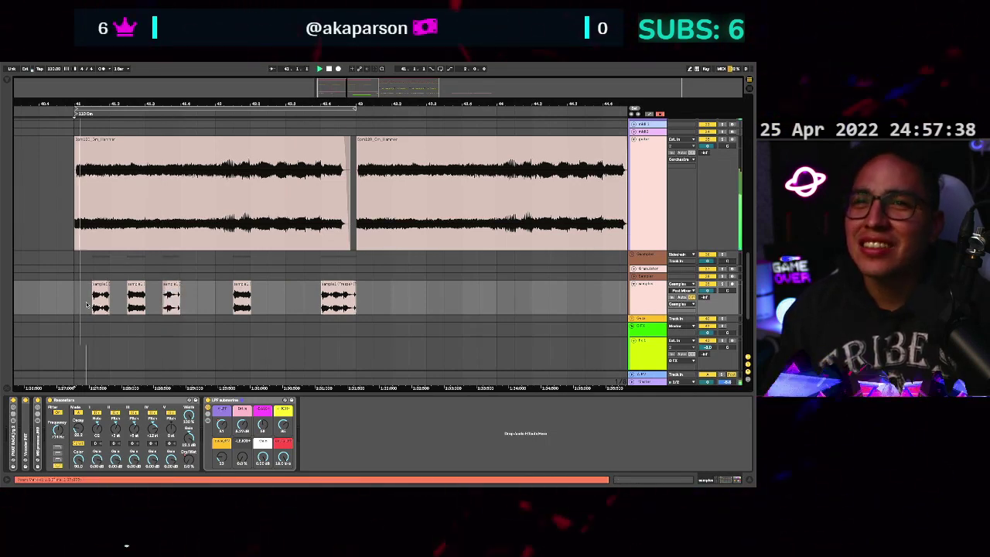
{"action": "scroll", "coordinate": [181, 311], "scroll_direction": "up", "scroll_amount": 1}
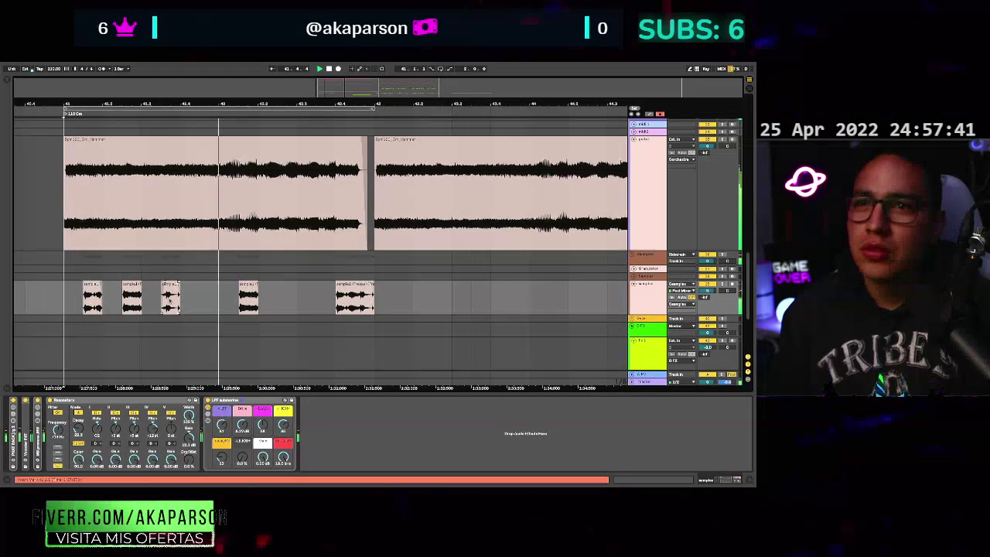
{"action": "key", "text": "space"}
{"action": "key", "text": "space"}
{"action": "key", "text": "space"}
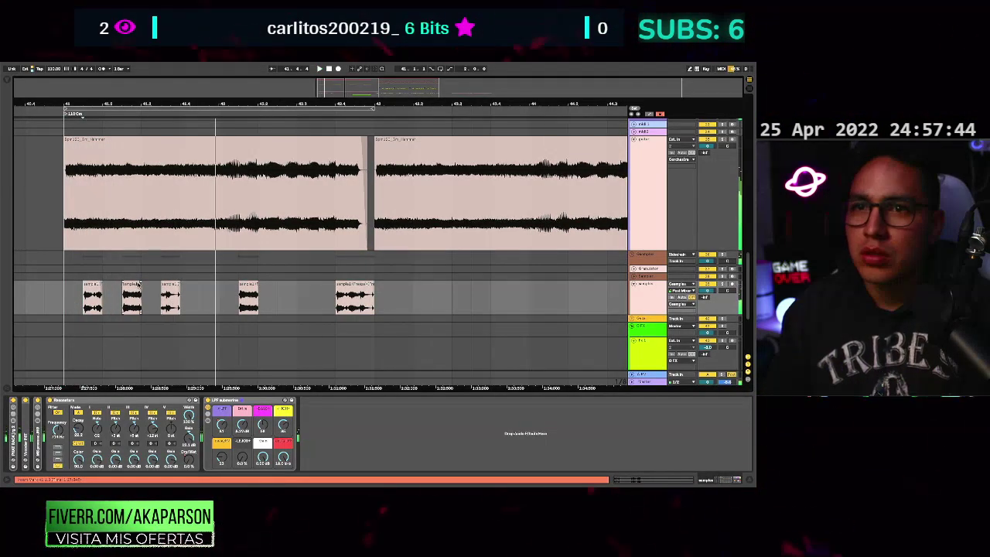
Shorten the sample clip in the second half of beat 2 of bar 41 and replay from bar 41.
{"action": "left_click_drag", "start_coordinate": [141, 288], "coordinate": [137, 288]}
{"action": "left_click", "coordinate": [92, 285]}
{"action": "key", "text": "space"}
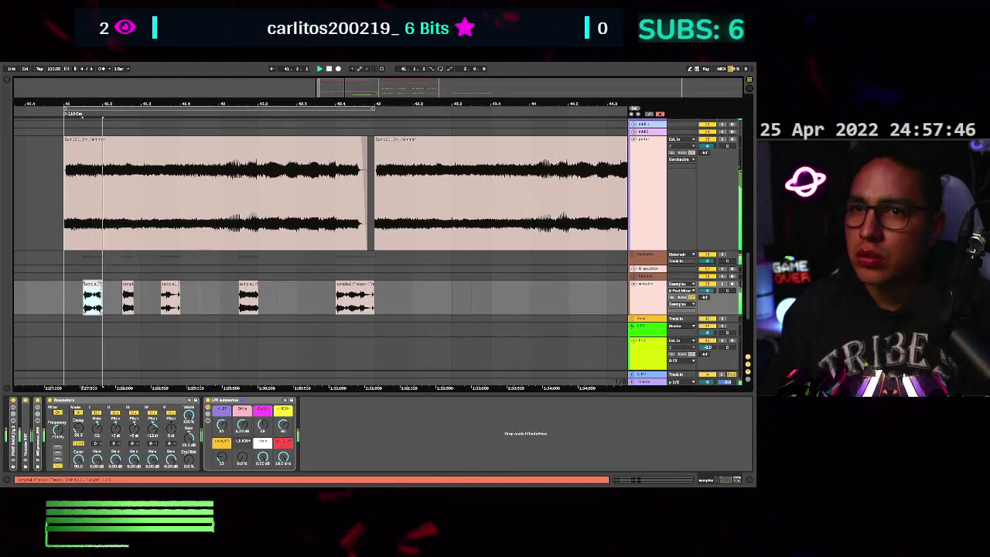
{"action": "key", "text": "space"}
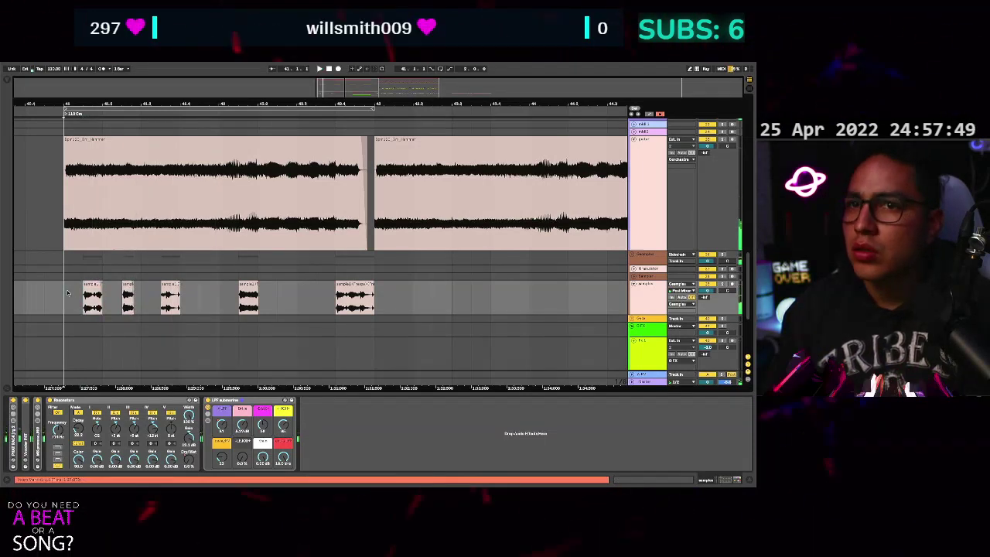
{"action": "key", "text": "space"}
{"action": "key", "text": "plus"}
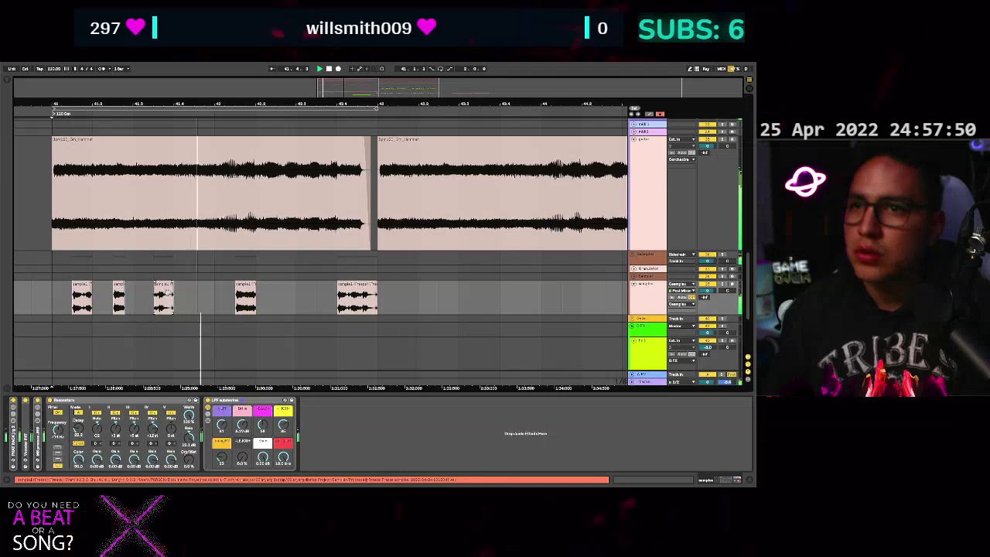
Listen through the drop from bar 49 and follow the rhythm of its short sample clips.
{"action": "key", "text": "minus"}
{"action": "scroll", "coordinate": [230, 300], "scroll_direction": "down", "scroll_amount": 5}
{"action": "key", "text": "space"}
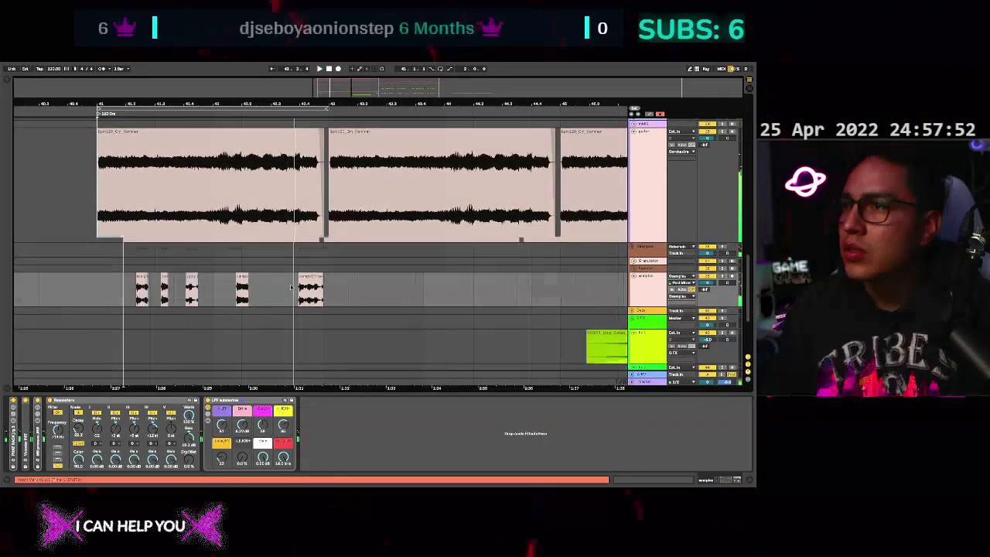
{"action": "scroll", "coordinate": [232, 302], "scroll_direction": "right", "scroll_amount": 4}
{"action": "key", "text": "plus"}
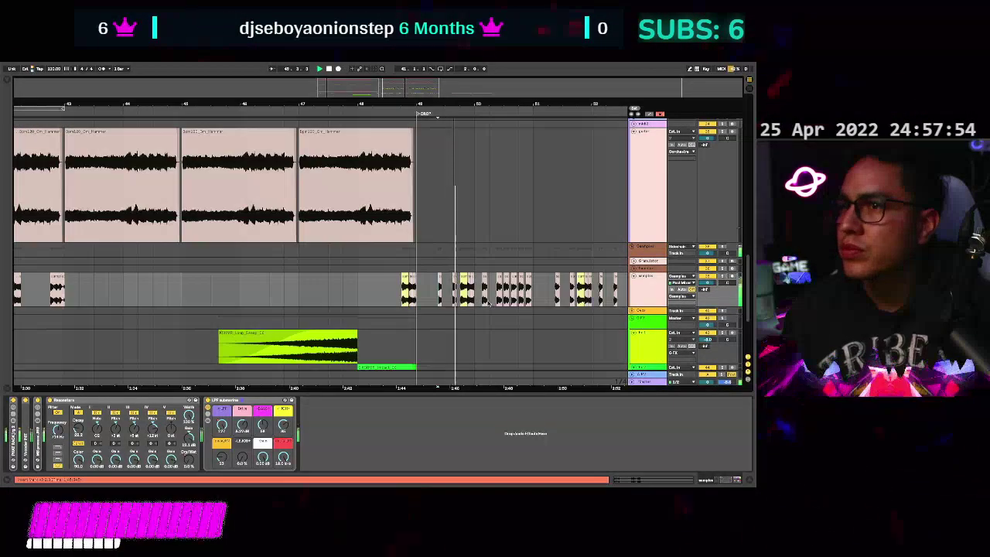
{"action": "scroll", "coordinate": [470, 296], "scroll_direction": "down", "scroll_amount": 3}
{"action": "scroll", "coordinate": [474, 294], "scroll_direction": "right", "scroll_amount": 2}
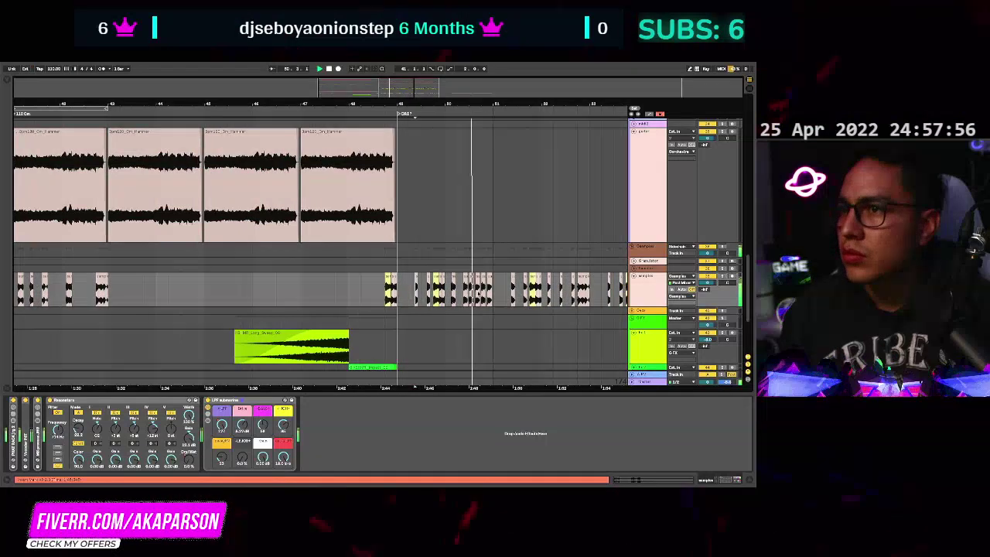
{"action": "scroll", "coordinate": [479, 294], "scroll_direction": "up", "scroll_amount": 2}
{"action": "key", "text": "minus"}
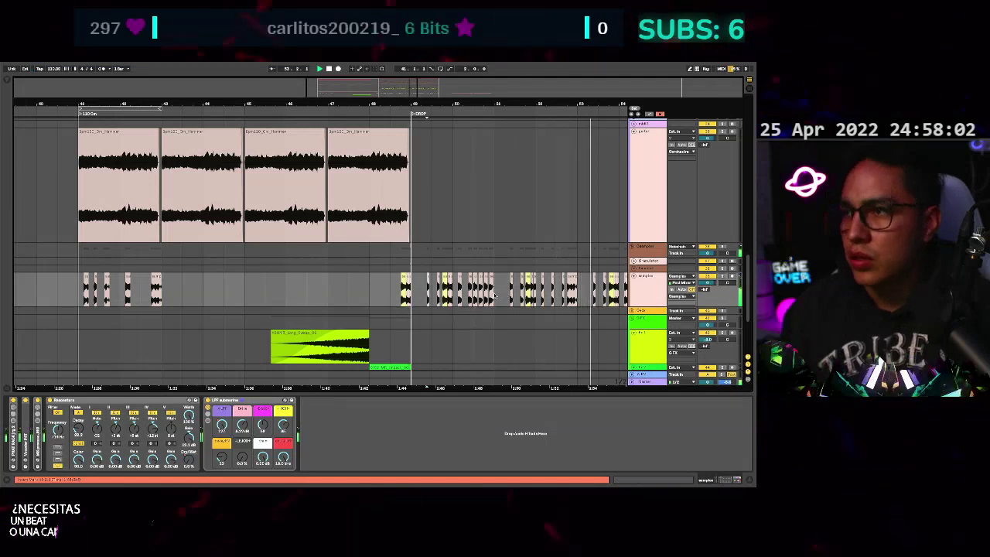
{"action": "key", "text": "minus"}
{"action": "scroll", "coordinate": [495, 295], "scroll_direction": "right", "scroll_amount": 1}
{"action": "scroll", "coordinate": [495, 296], "scroll_direction": "up", "scroll_amount": 1}
{"action": "scroll", "coordinate": [503, 301], "scroll_direction": "right", "scroll_amount": 2}
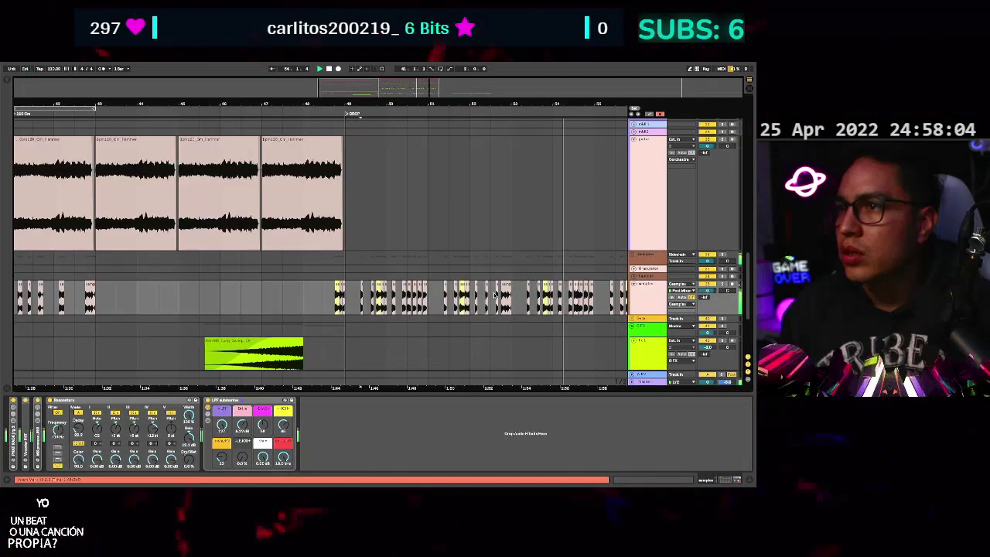
{"action": "scroll", "coordinate": [507, 303], "scroll_direction": "up", "scroll_amount": 1}
{"action": "scroll", "coordinate": [526, 304], "scroll_direction": "right", "scroll_amount": 1}
{"action": "scroll", "coordinate": [546, 306], "scroll_direction": "up", "scroll_amount": 3}
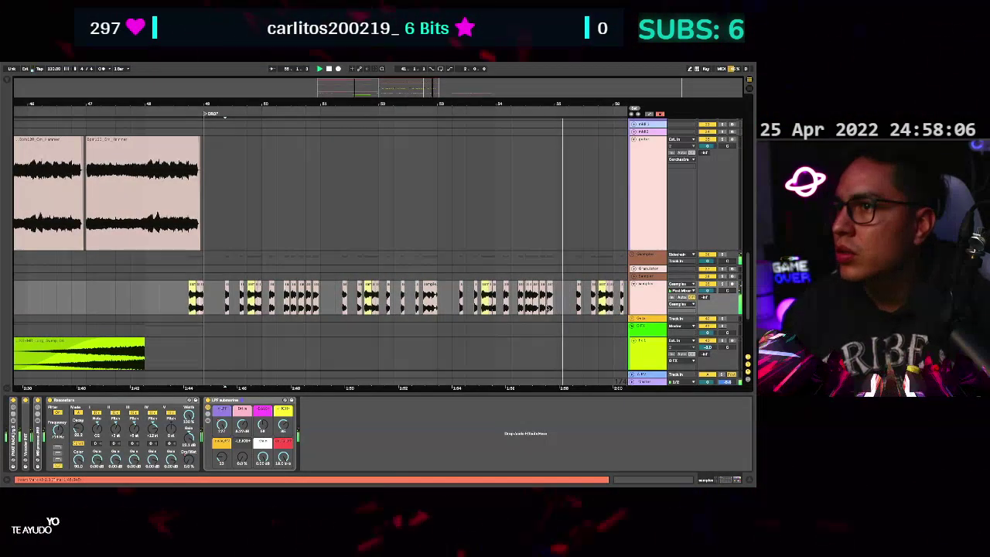
{"action": "scroll", "coordinate": [552, 308], "scroll_direction": "down", "scroll_amount": 2}
{"action": "scroll", "coordinate": [553, 308], "scroll_direction": "down", "scroll_amount": 1}
{"action": "scroll", "coordinate": [565, 308], "scroll_direction": "right", "scroll_amount": 4}
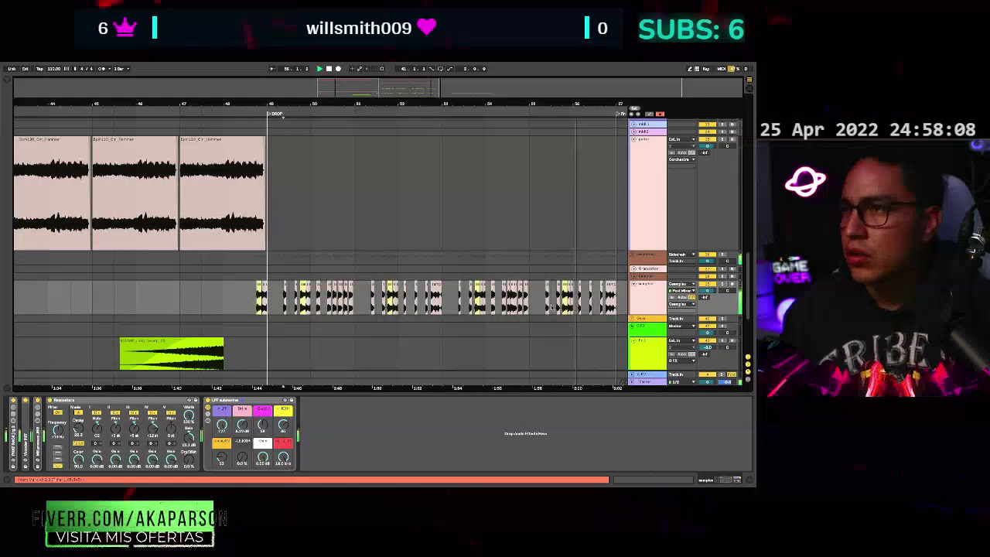
{"action": "key", "text": "plus"}
{"action": "key", "text": "plus"}
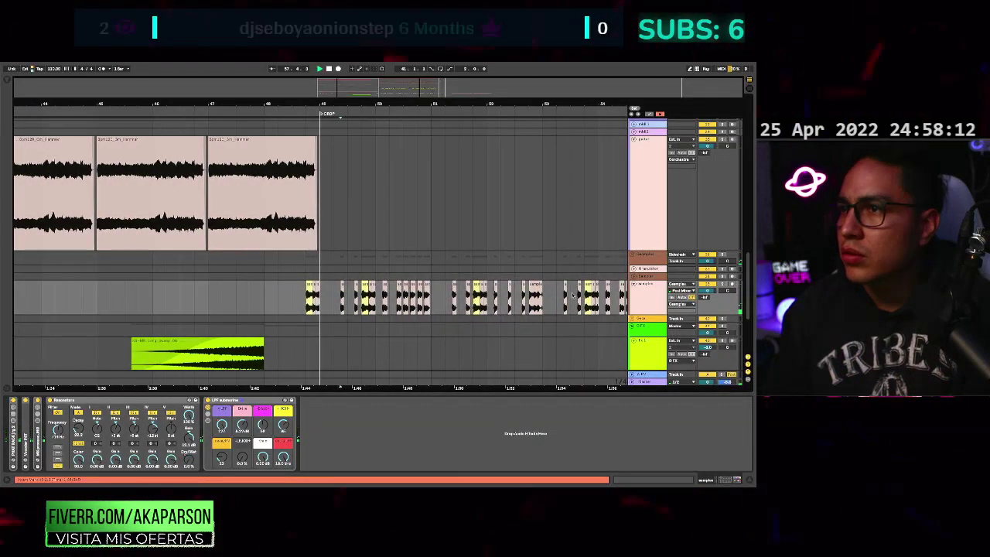
{"action": "key", "text": "minus"}
{"action": "key", "text": "minus"}
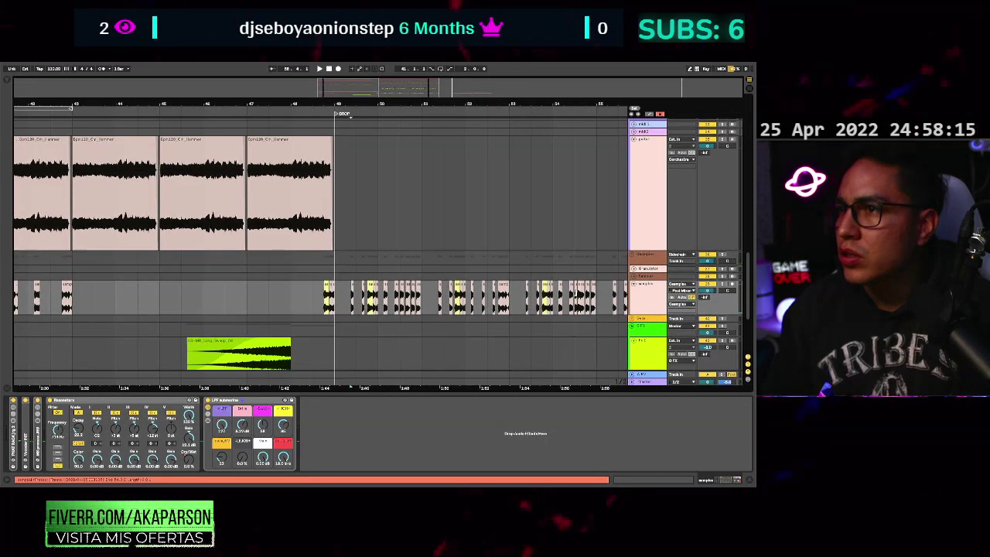
Audition the drop around bar 50 and copy two of its short sample clips into bar 43.
{"action": "left_click", "coordinate": [570, 295]}
{"action": "key", "text": "space"}
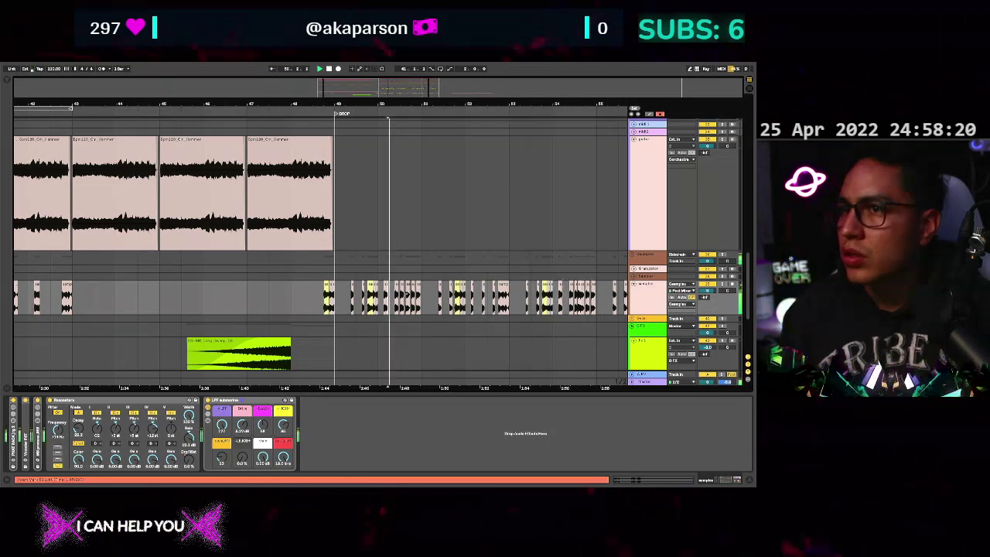
{"action": "left_click", "coordinate": [397, 288]}
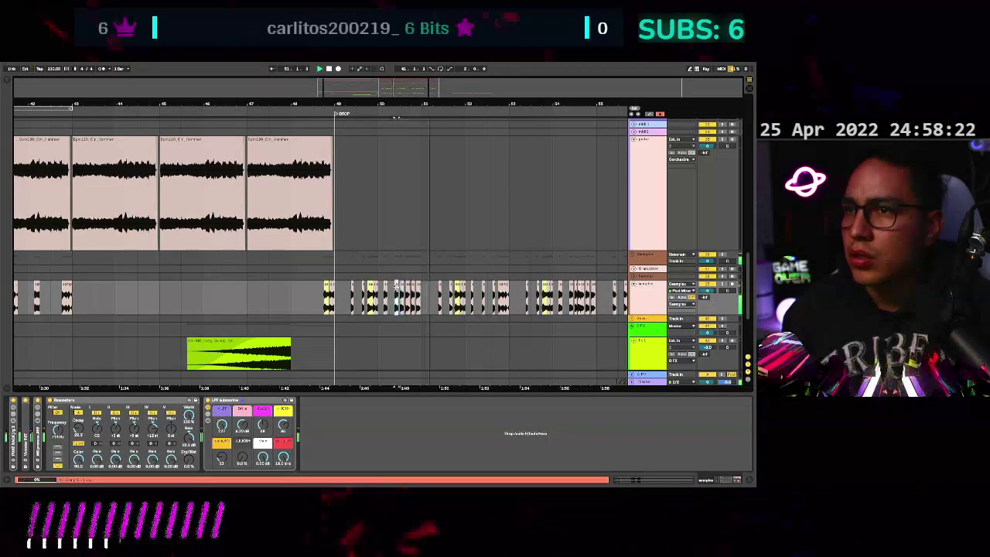
{"action": "left_click_drag", "start_coordinate": [397, 290], "coordinate": [94, 297]}
{"action": "scroll", "coordinate": [139, 313], "scroll_direction": "left", "scroll_amount": 3}
{"action": "scroll", "coordinate": [165, 322], "scroll_direction": "up", "scroll_amount": 5}
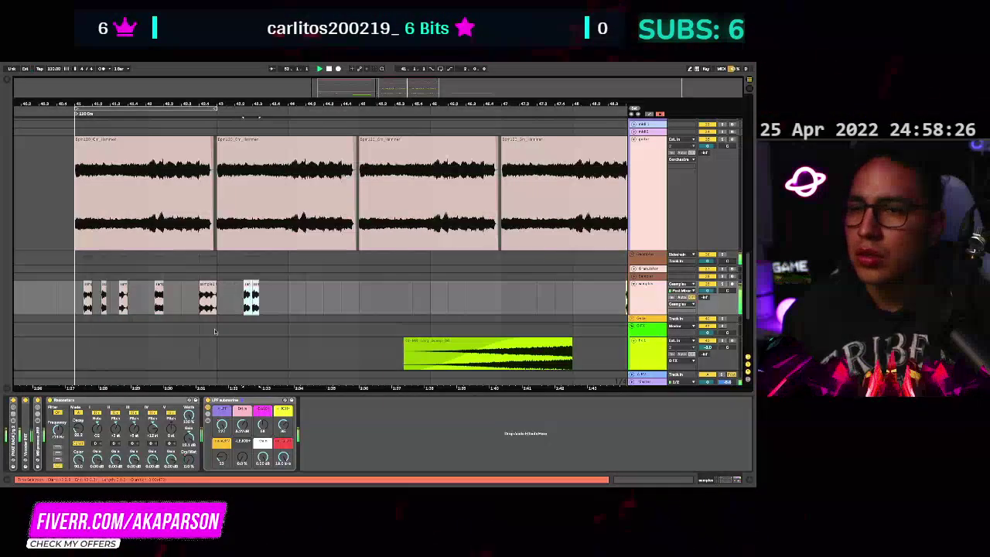
Move the first pasted clip to the second half of beat 2 in bar 42 and play from bar 41.
{"action": "left_click", "coordinate": [153, 317]}
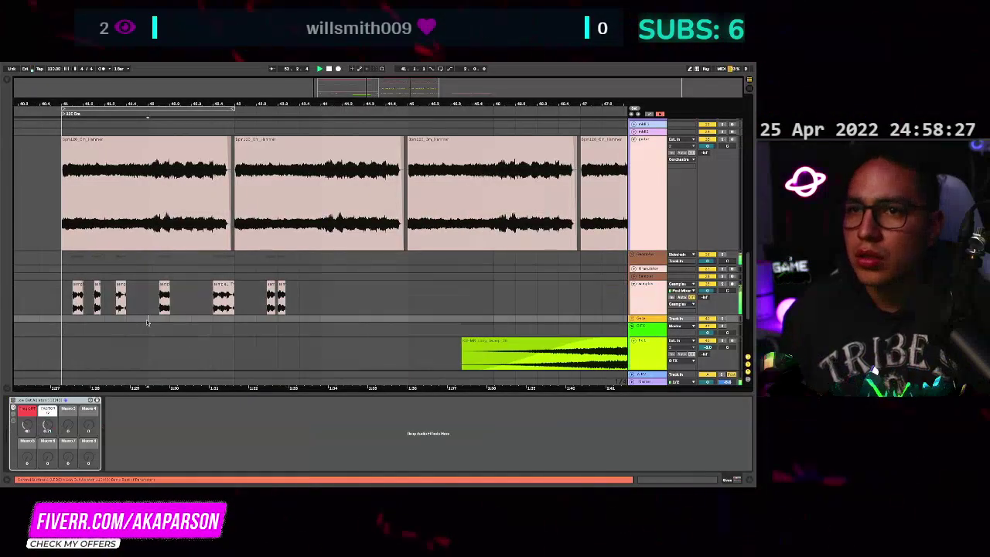
{"action": "left_click", "coordinate": [189, 296]}
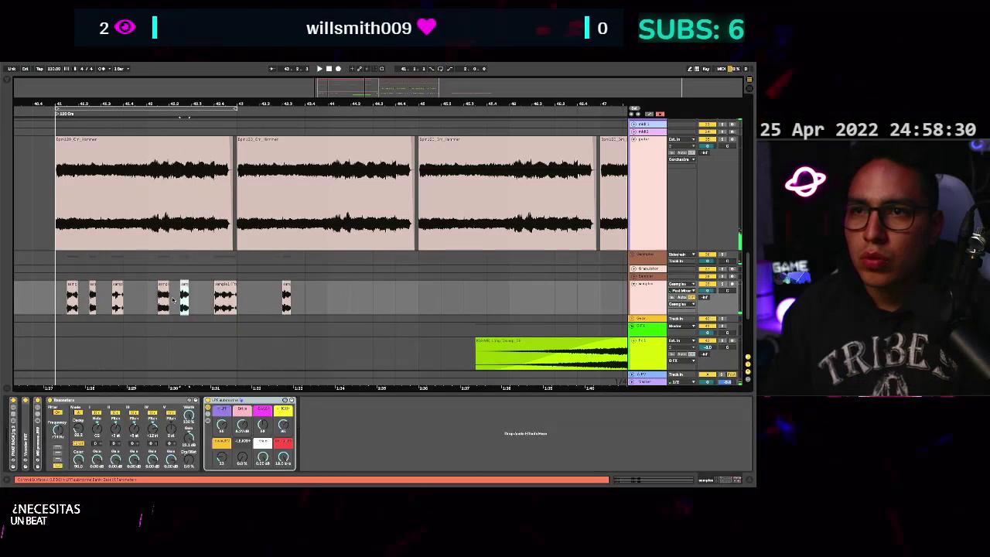
{"action": "left_click", "coordinate": [58, 305]}
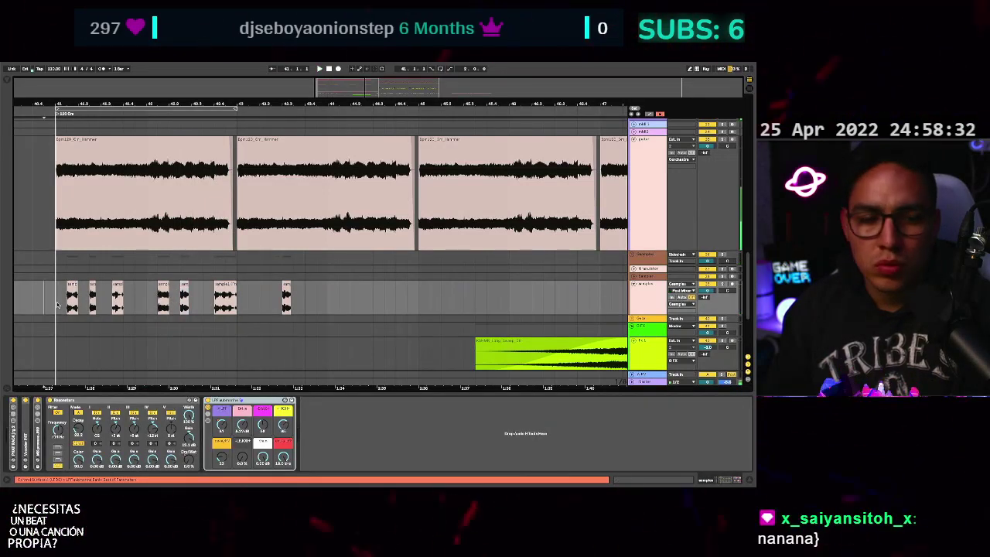
{"action": "scroll", "coordinate": [75, 308], "scroll_direction": "up", "scroll_amount": 1}
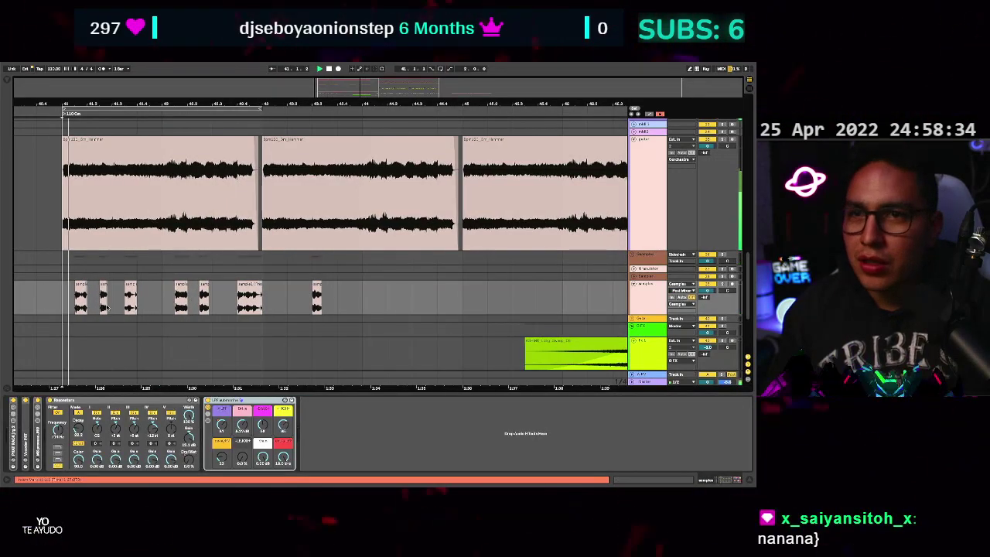
{"action": "scroll", "coordinate": [137, 307], "scroll_direction": "up", "scroll_amount": 1}
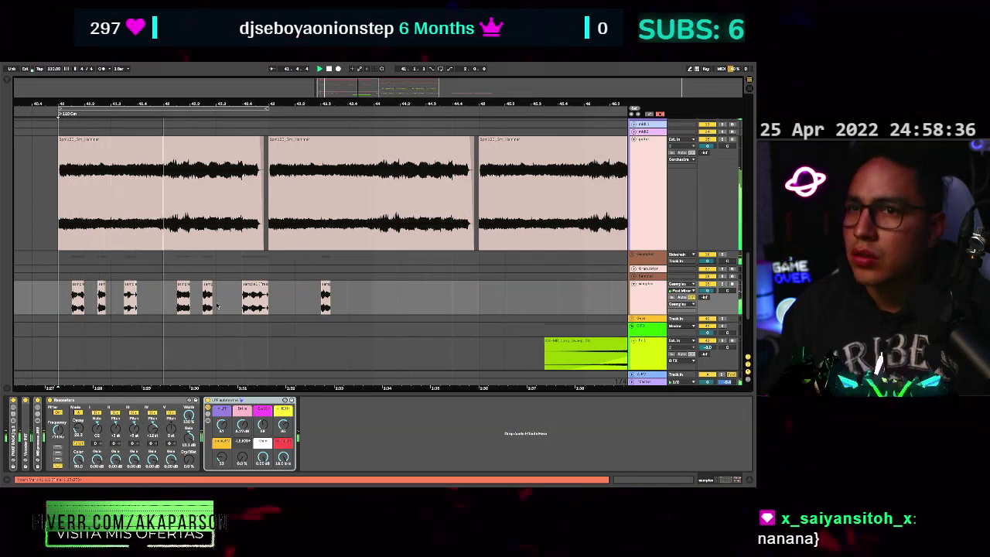
Shift that clip to the second half of beat 4 in bar 41, duplicate the following clip one beat on, and play from bar 42.
{"action": "scroll", "coordinate": [217, 307], "scroll_direction": "up", "scroll_amount": 1}
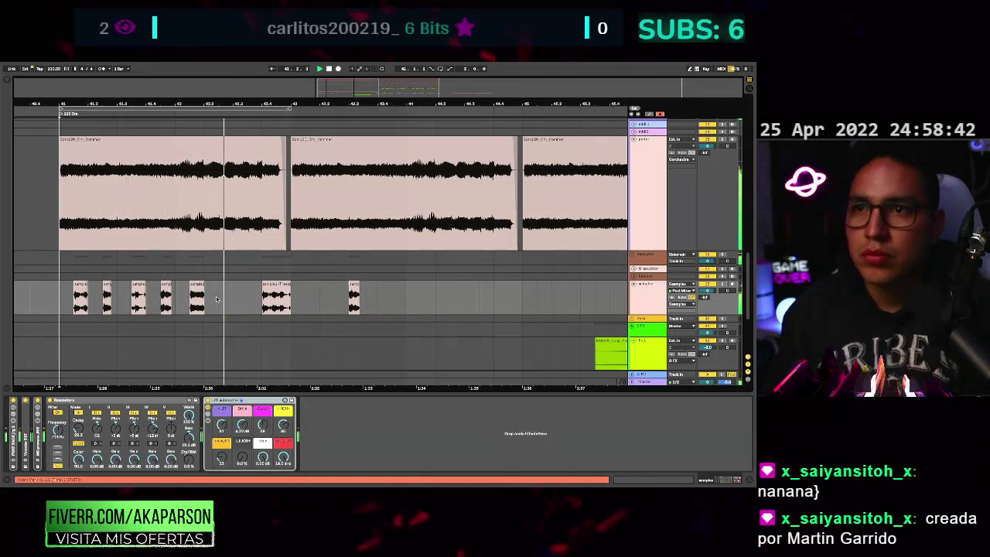
{"action": "left_click_drag", "start_coordinate": [198, 284], "coordinate": [227, 284]}
{"action": "left_click", "coordinate": [172, 276]}
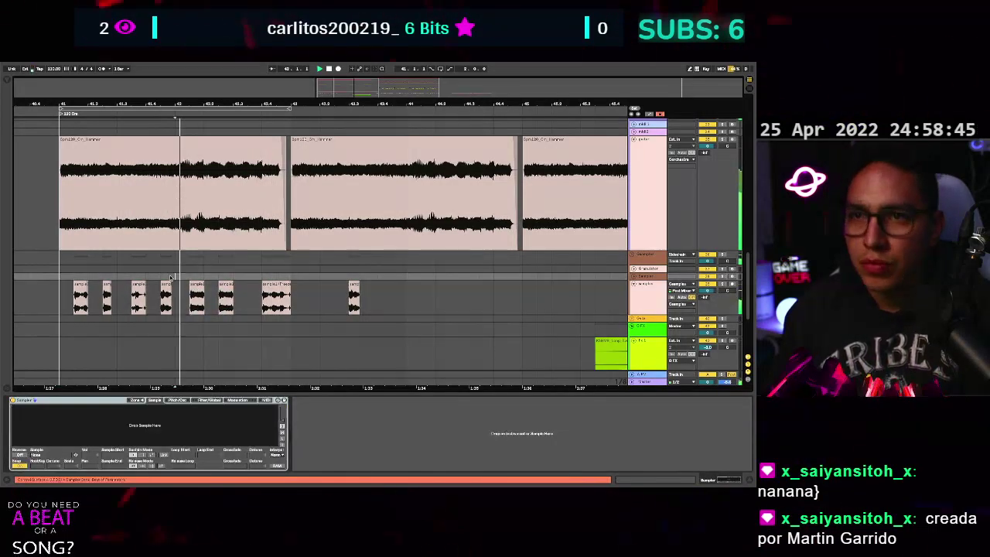
Duplicate the sample clip from beat 2 to the second half of beat 3 in bar 42 and replay from bar 41.
{"action": "scroll", "coordinate": [243, 291], "scroll_direction": "down", "scroll_amount": 2}
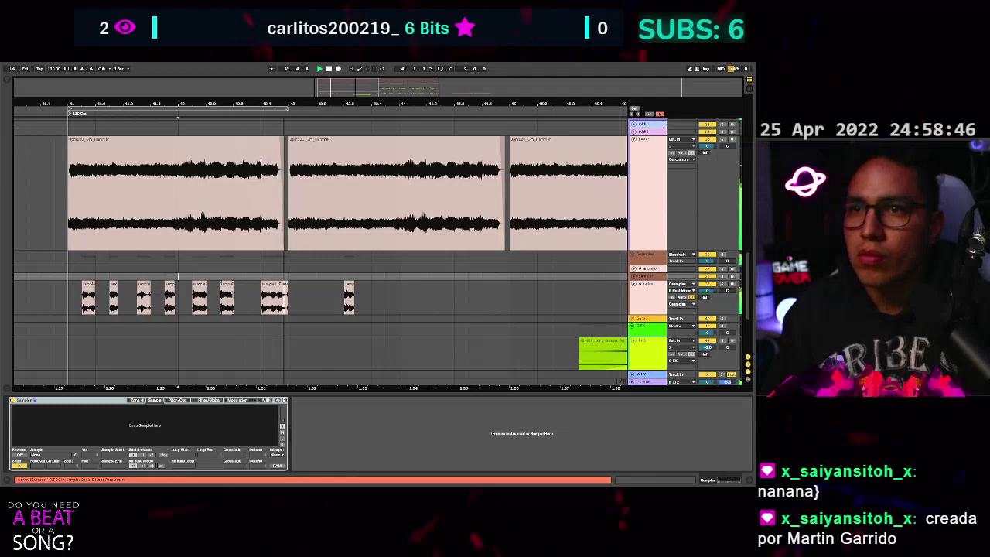
{"action": "key", "text": "space"}
{"action": "left_click_drag", "start_coordinate": [226, 284], "coordinate": [254, 284]}
{"action": "scroll", "coordinate": [146, 283], "scroll_direction": "down", "scroll_amount": 2}
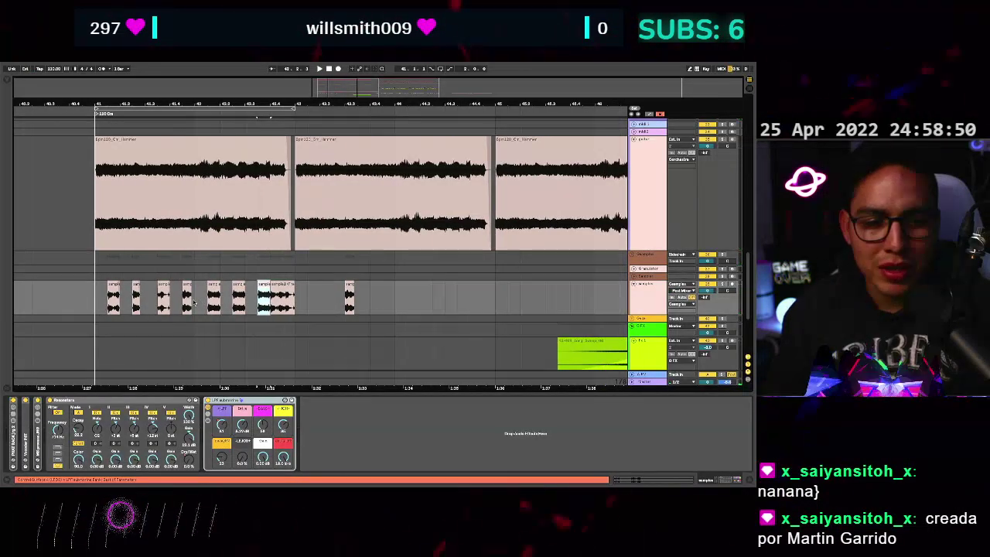
{"action": "left_click", "coordinate": [101, 305]}
{"action": "key", "text": "space"}
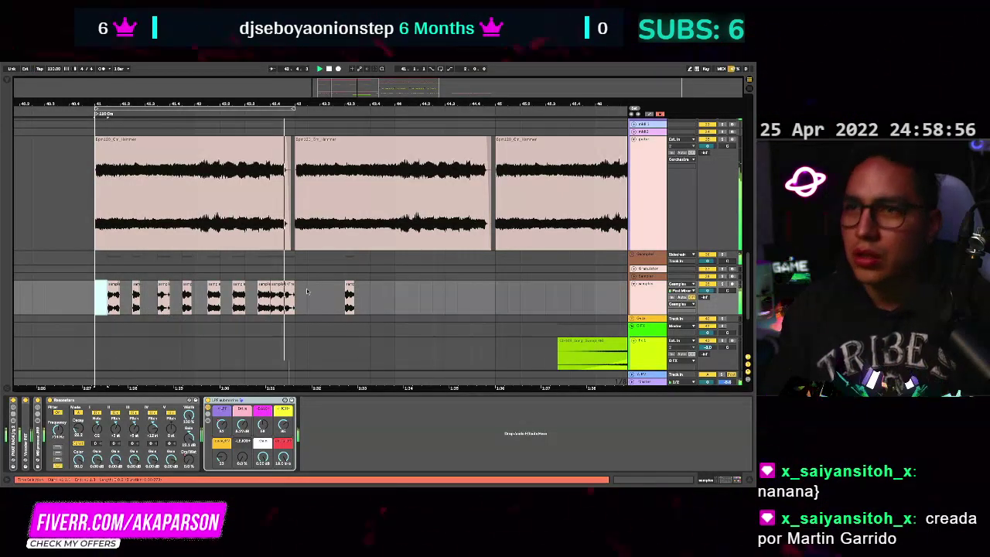
Replace the clip on beat 4 of bar 42 with the short clip from bar 43, loop bars 41–42, and delete the displaced clip.
{"action": "scroll", "coordinate": [308, 291], "scroll_direction": "up", "scroll_amount": 1}
{"action": "left_click", "coordinate": [358, 287]}
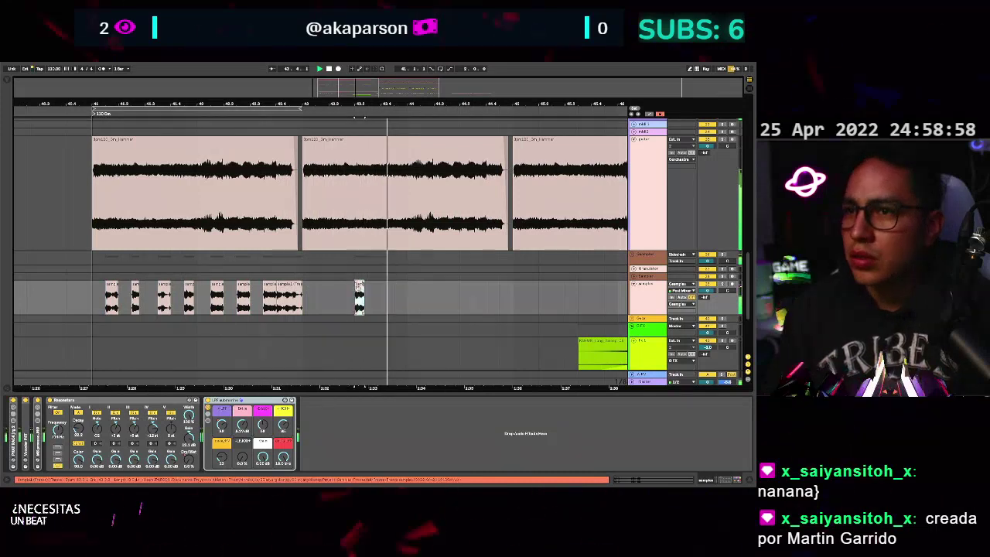
{"action": "key", "text": "space"}
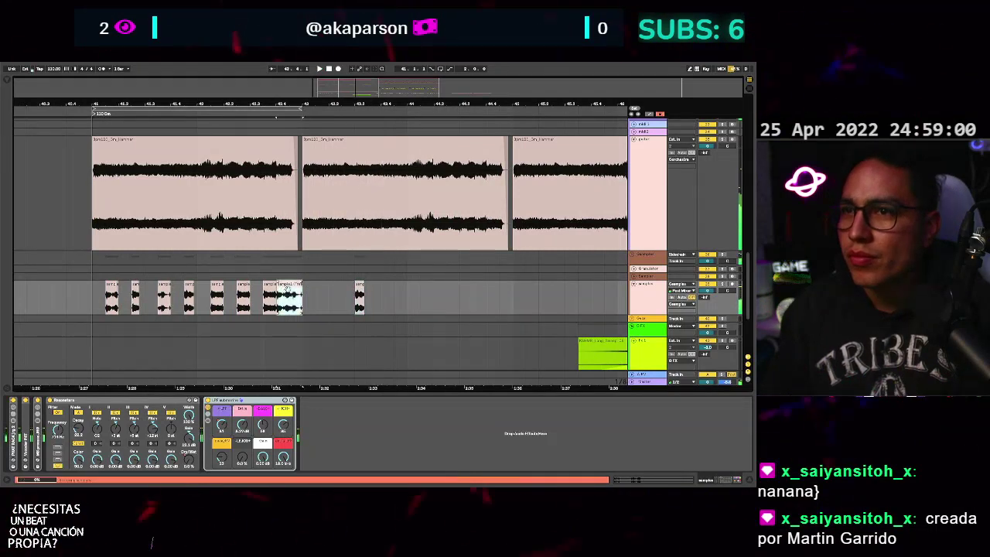
{"action": "left_click_drag", "start_coordinate": [289, 288], "coordinate": [69, 270]}
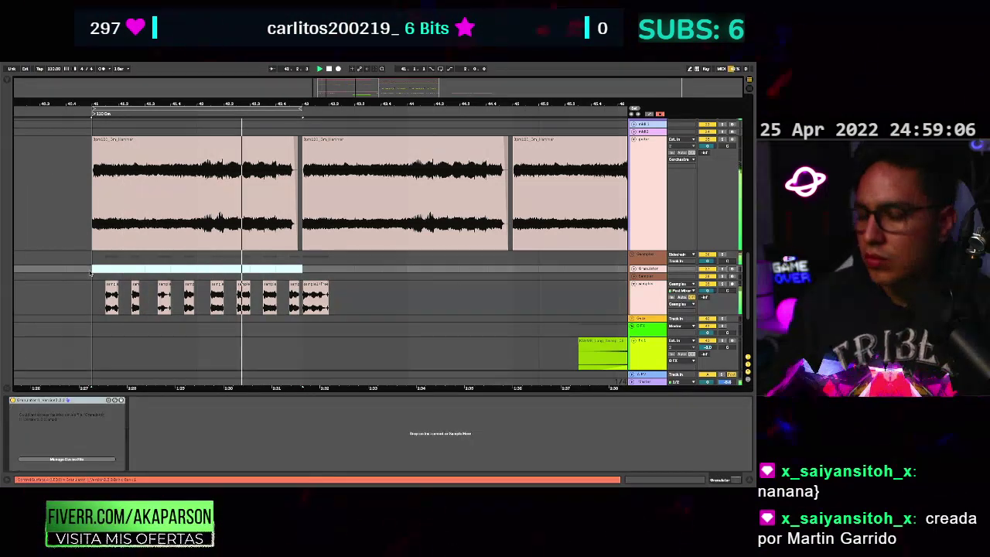
{"action": "key", "text": "ctrl+l"}
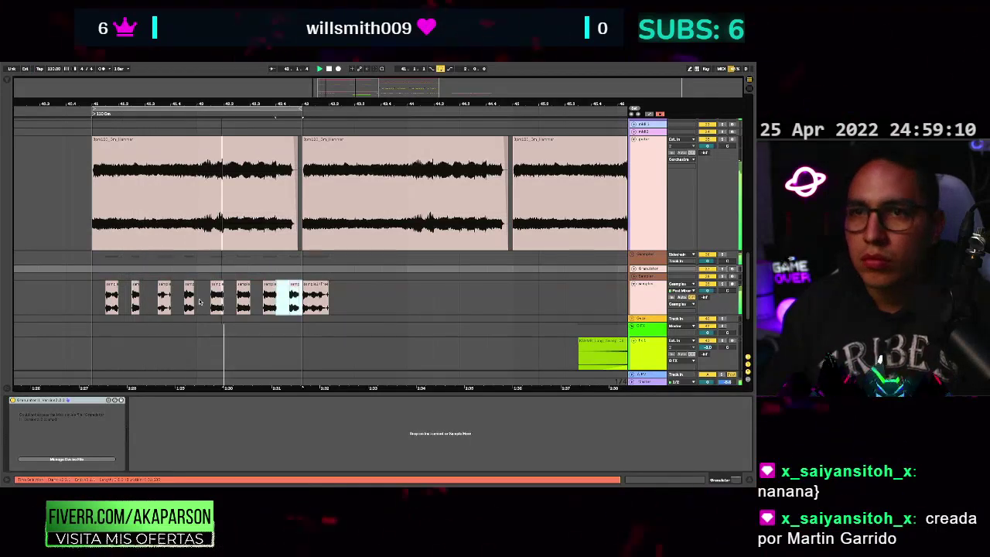
{"action": "left_click", "coordinate": [308, 294]}
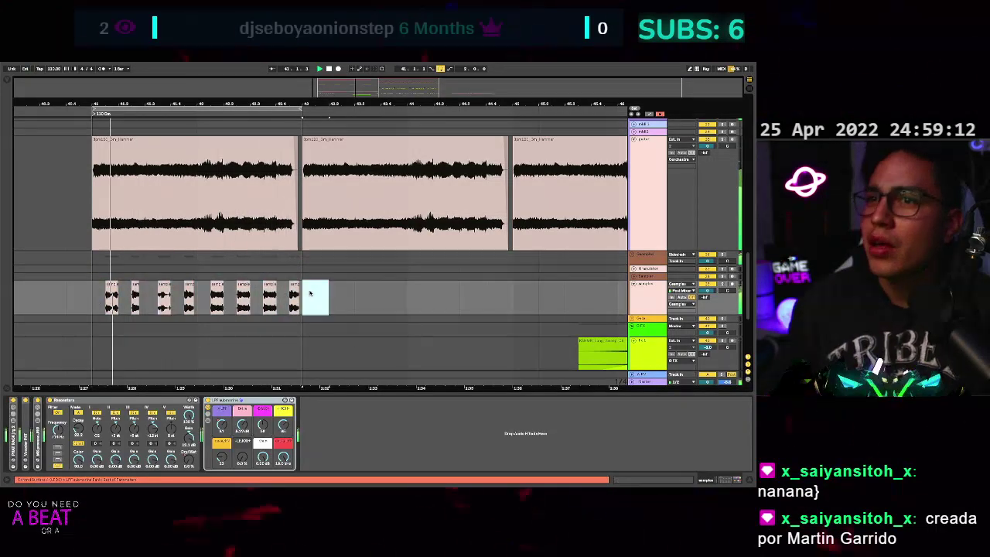
Duplicate the two-bar clip rhythm from bars 41–42 across bars 43–46 and undo the third duplicate.
{"action": "left_click_drag", "start_coordinate": [308, 289], "coordinate": [98, 289]}
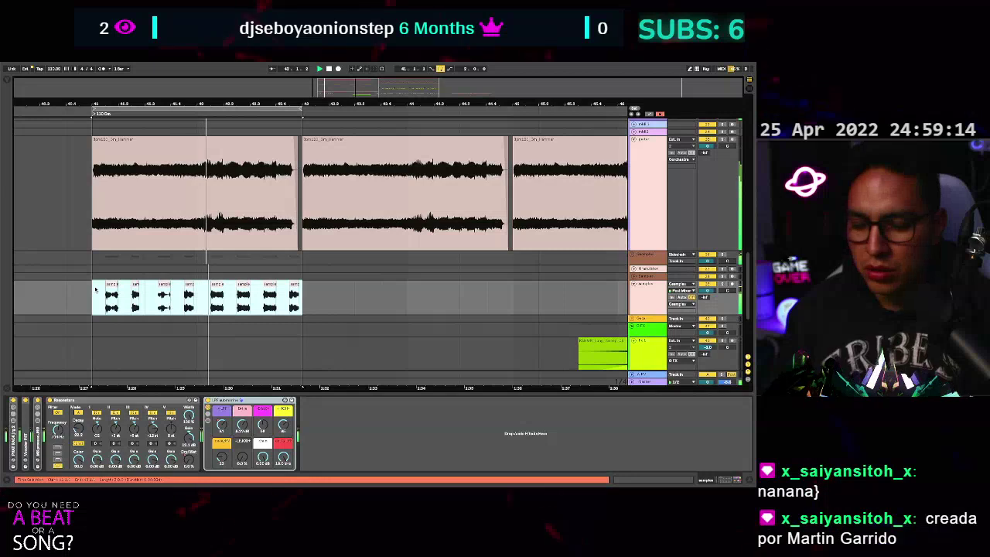
{"action": "scroll", "coordinate": [95, 288], "scroll_direction": "down", "scroll_amount": 5}
{"action": "key", "text": "ctrl+d"}
{"action": "key", "text": "ctrl+d"}
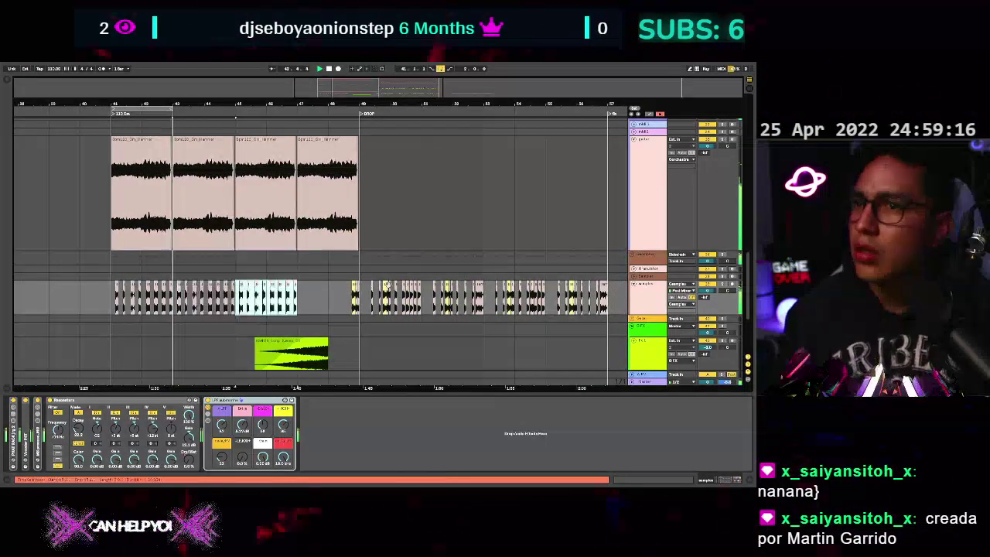
{"action": "key", "text": "ctrl+d"}
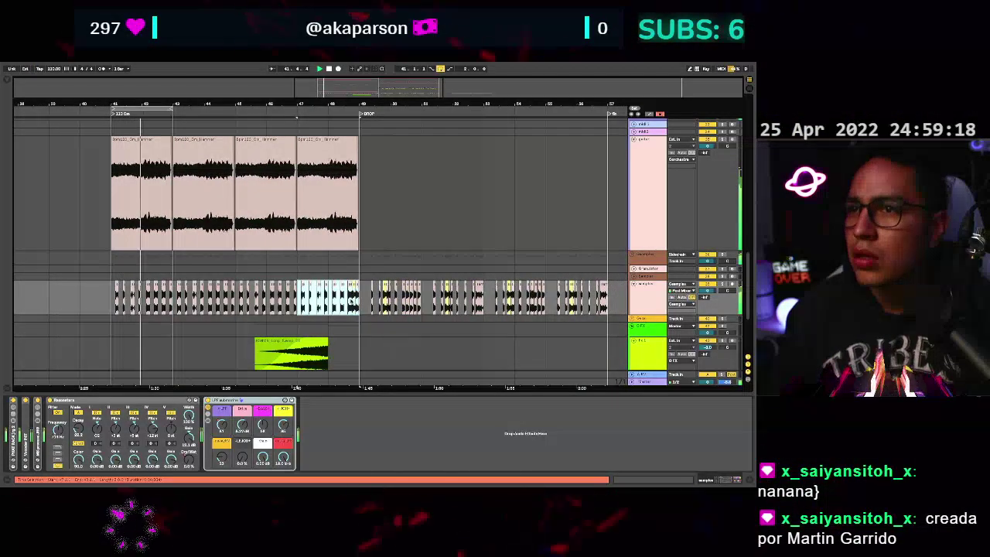
{"action": "key", "text": "ctrl+z"}
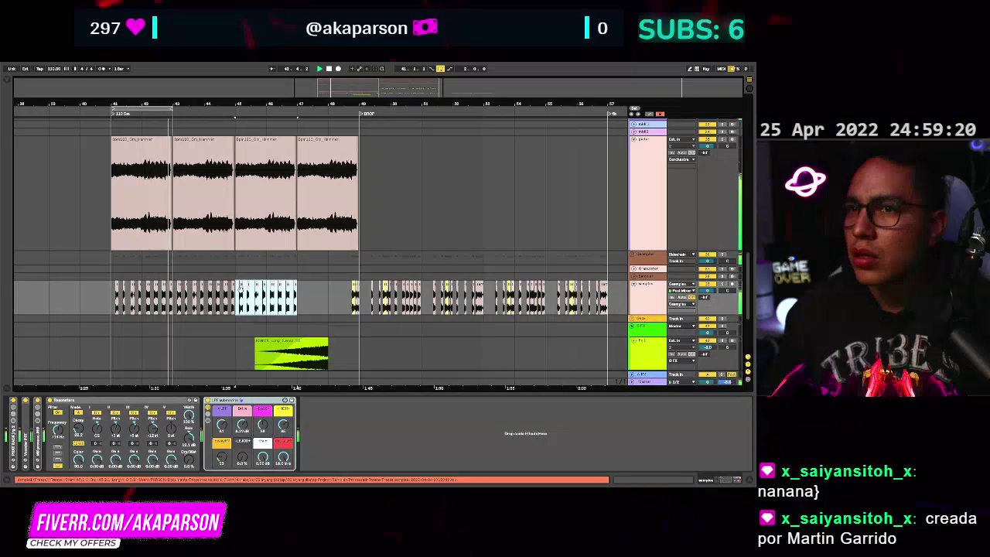
Copy the clips of bar 45 into bar 47 and the opening clips of bar 46 to the start of bar 48.
{"action": "left_click_drag", "start_coordinate": [239, 288], "coordinate": [267, 300]}
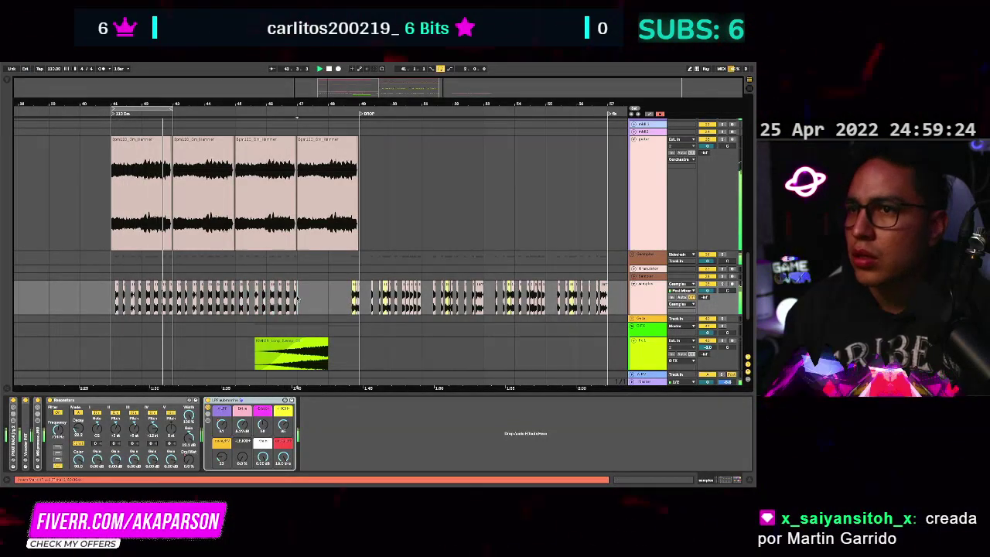
{"action": "key", "text": "ctrl+v"}
{"action": "scroll", "coordinate": [295, 301], "scroll_direction": "up", "scroll_amount": 2}
{"action": "left_click_drag", "start_coordinate": [259, 304], "coordinate": [280, 303]}
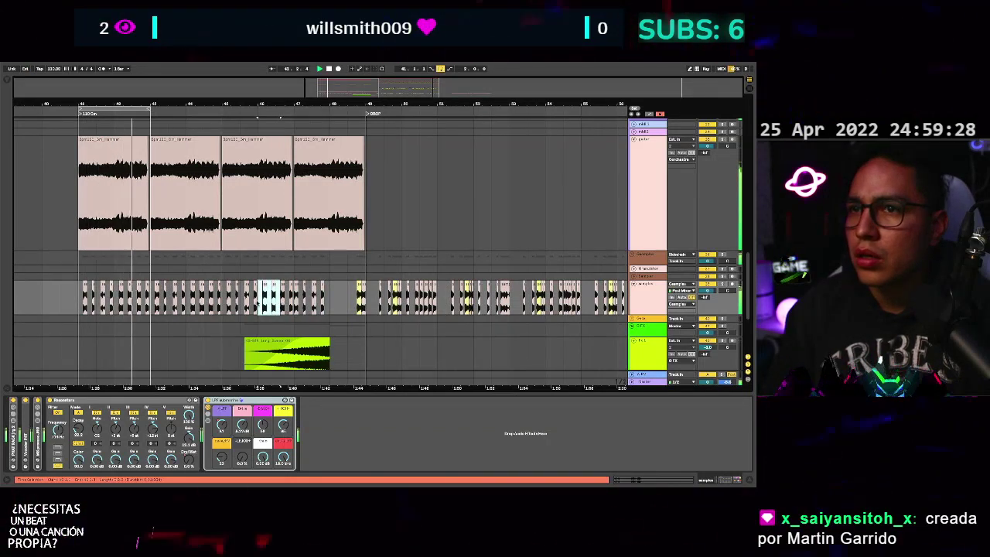
{"action": "left_click", "coordinate": [335, 298]}
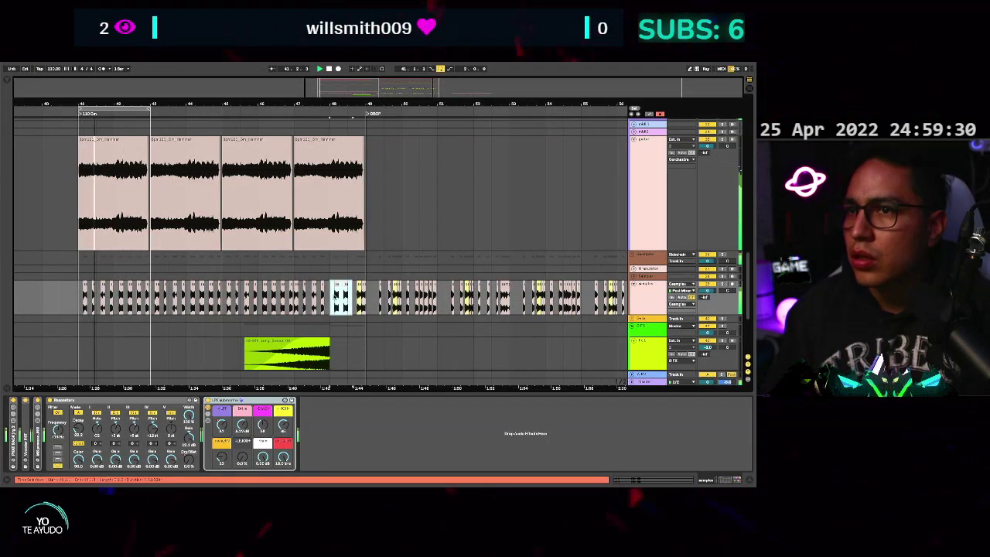
Play the transition from bar 48 into the drop.
{"action": "left_click", "coordinate": [327, 276]}
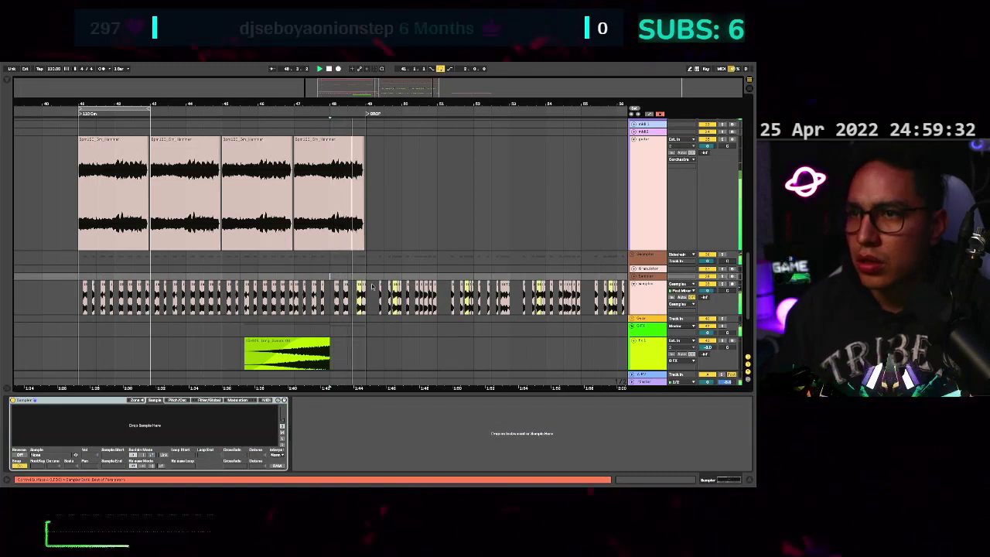
{"action": "scroll", "coordinate": [359, 283], "scroll_direction": "up", "scroll_amount": 4}
{"action": "scroll", "coordinate": [360, 306], "scroll_direction": "up", "scroll_amount": 1}
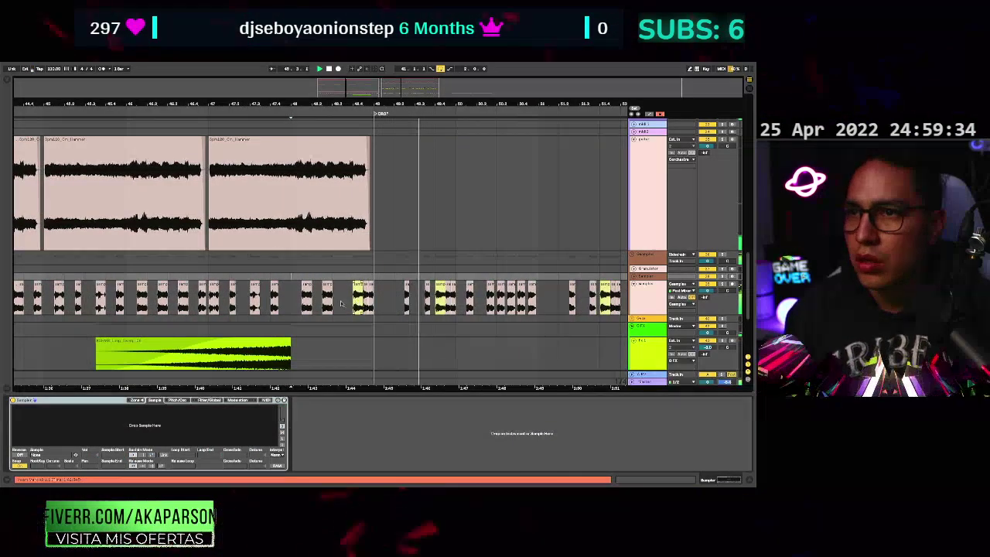
{"action": "left_click", "coordinate": [302, 304]}
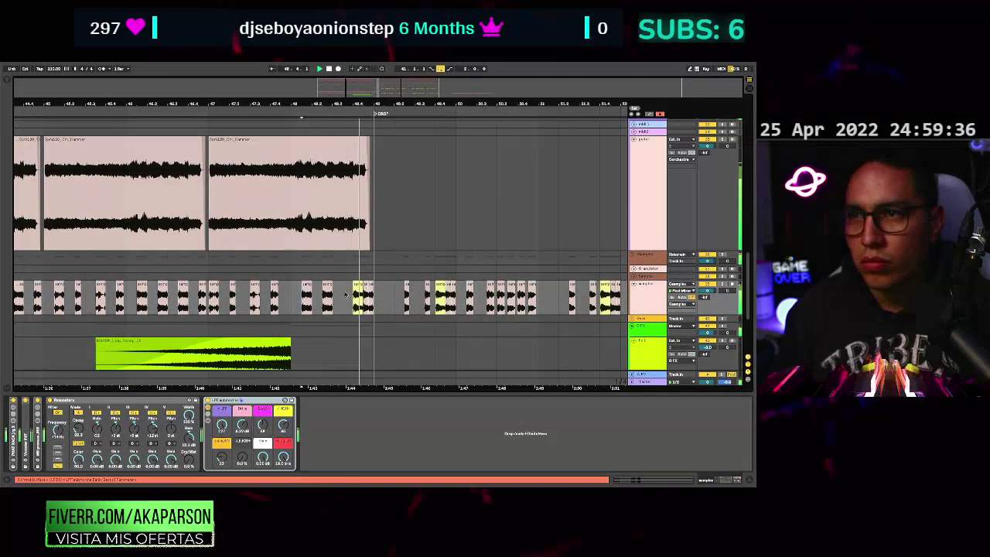
Lower the start of the sample track's LPF automation at bar 41 and bend the ramp to rise more steeply from bar 47.
{"action": "key", "text": "a"}
{"action": "scroll", "coordinate": [346, 298], "scroll_direction": "down", "scroll_amount": 6}
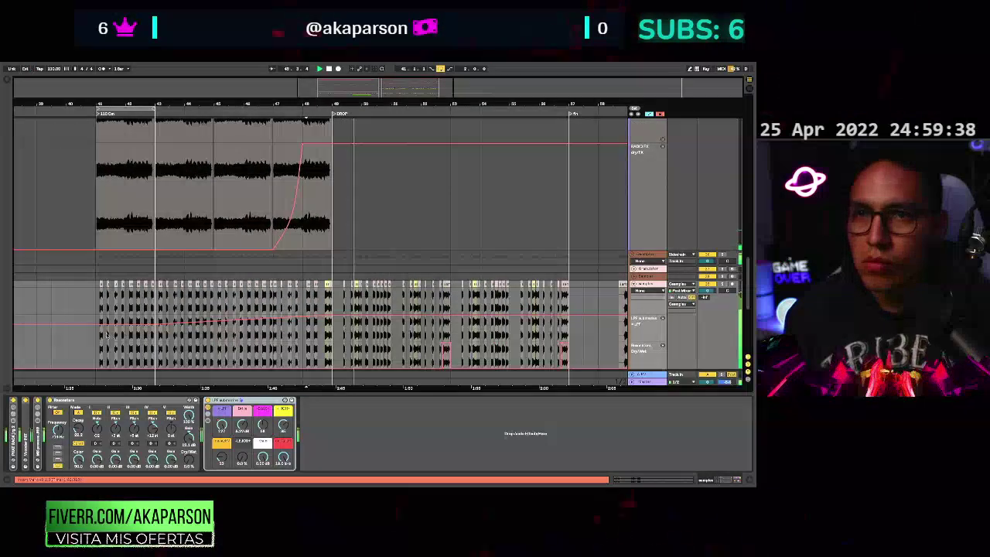
{"action": "key", "text": "space"}
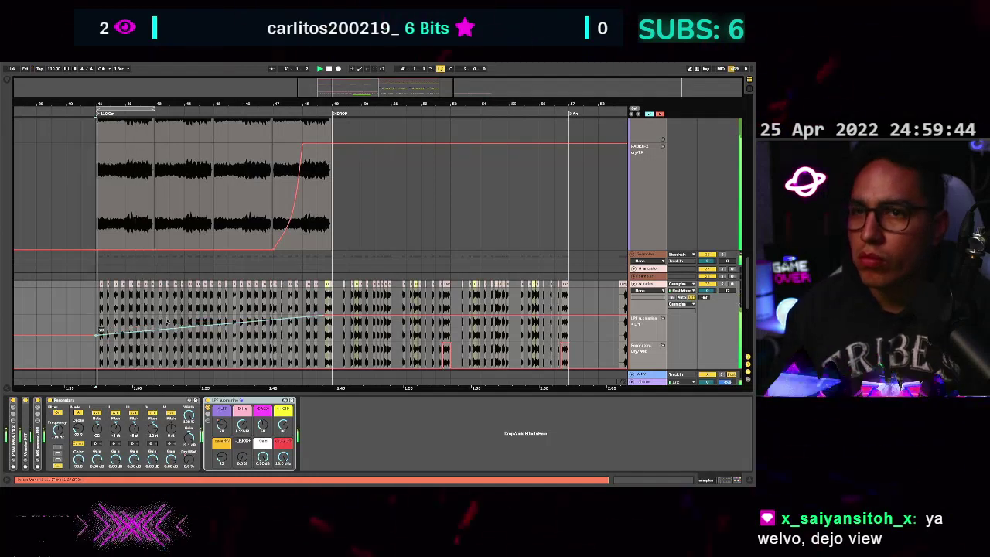
{"action": "scroll", "coordinate": [151, 311], "scroll_direction": "up", "scroll_amount": 1}
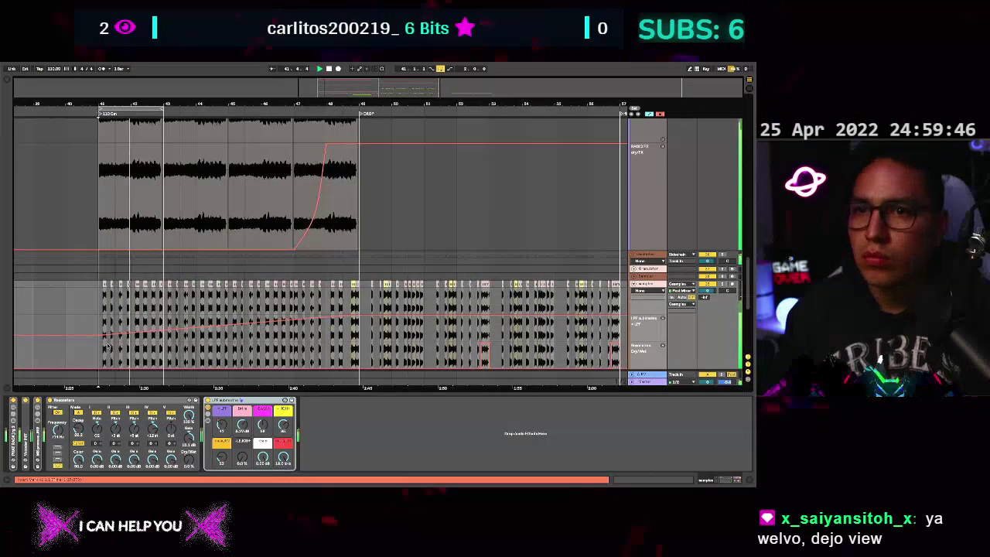
{"action": "left_click_drag", "start_coordinate": [133, 104], "coordinate": [180, 107]}
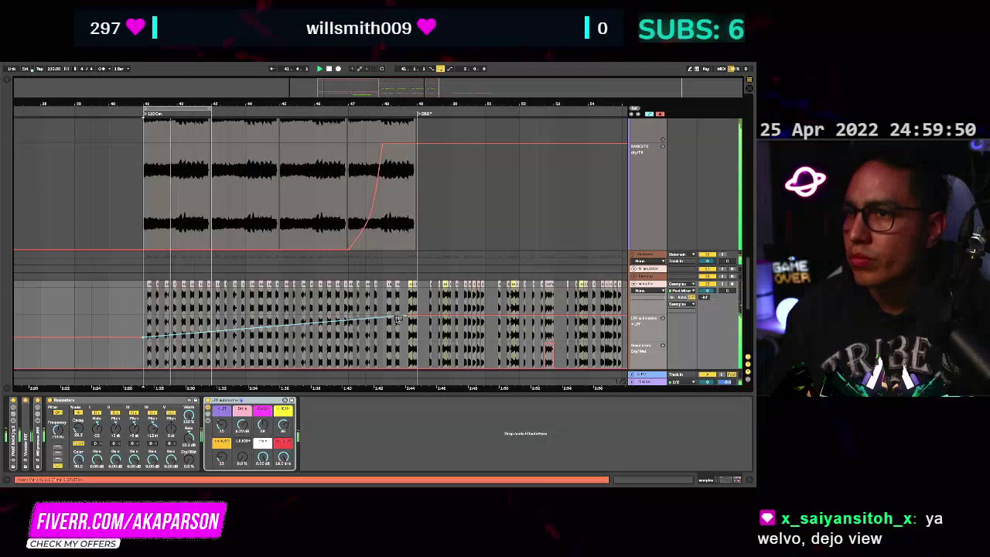
{"action": "left_click_drag", "start_coordinate": [398, 319], "coordinate": [397, 337]}
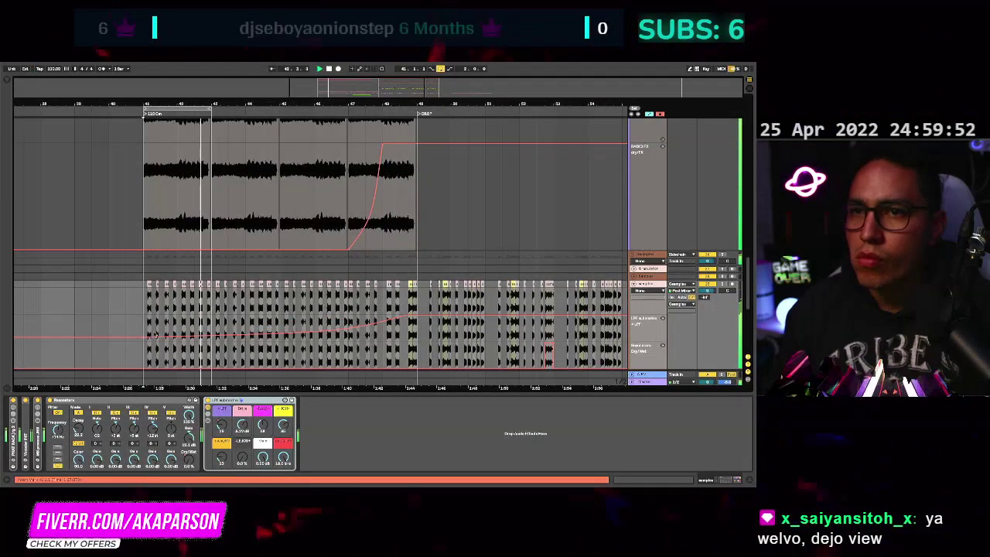
{"action": "key", "text": "a"}
Delete the sample clips on beats 2 and 4 in bars 41 and 42, audition the result, and turn off looping.
{"action": "scroll", "coordinate": [136, 298], "scroll_direction": "up", "scroll_amount": 2}
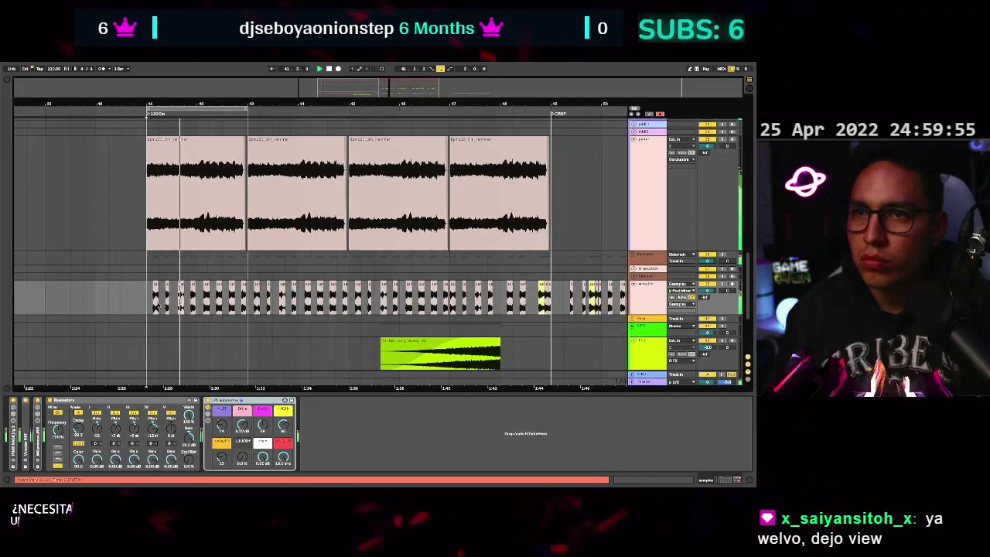
{"action": "key", "text": "space"}
{"action": "left_click_drag", "start_coordinate": [171, 300], "coordinate": [193, 301]}
{"action": "key", "text": "Delete"}
{"action": "left_click", "coordinate": [219, 287]}
{"action": "key", "text": "Delete"}
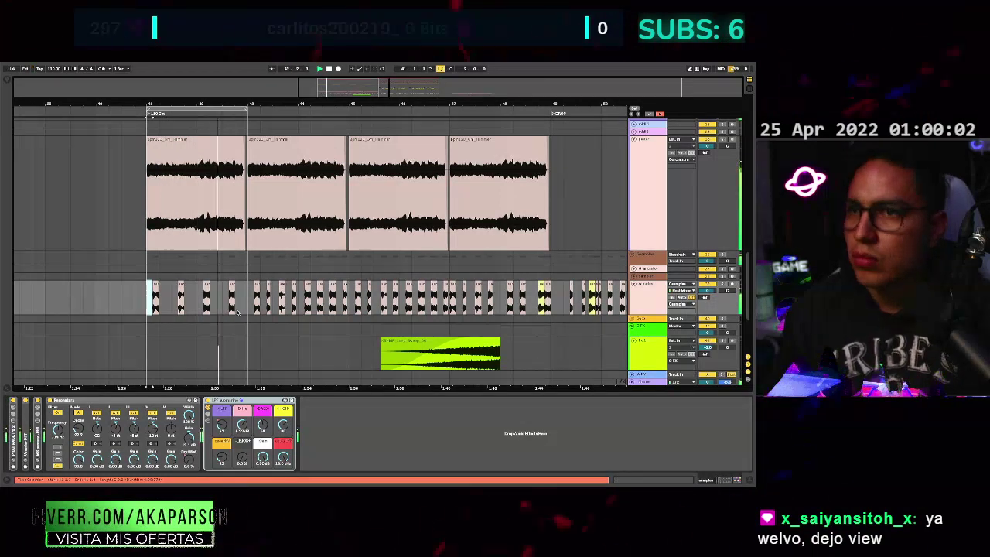
{"action": "scroll", "coordinate": [232, 312], "scroll_direction": "down", "scroll_amount": 1}
{"action": "scroll", "coordinate": [267, 308], "scroll_direction": "up", "scroll_amount": 1}
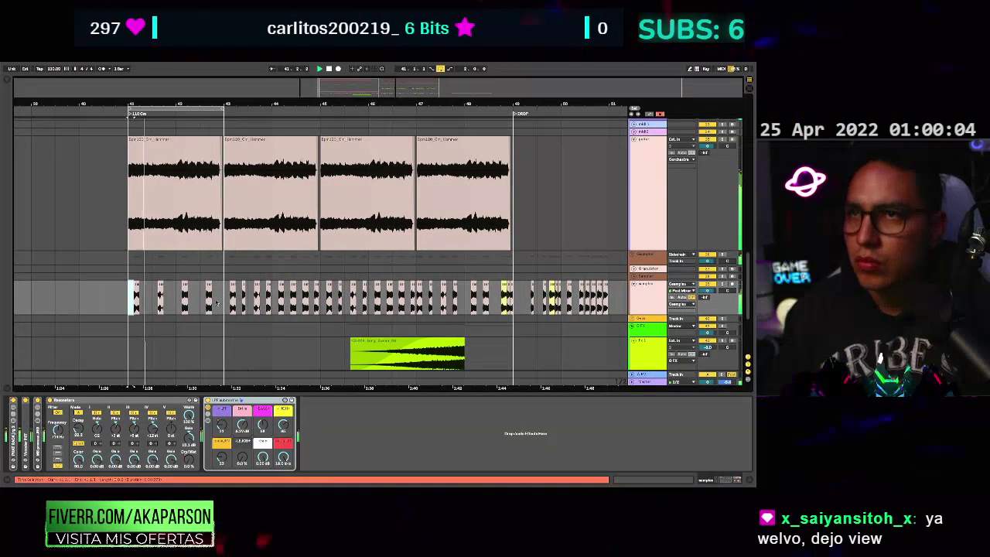
{"action": "left_click", "coordinate": [387, 139]}
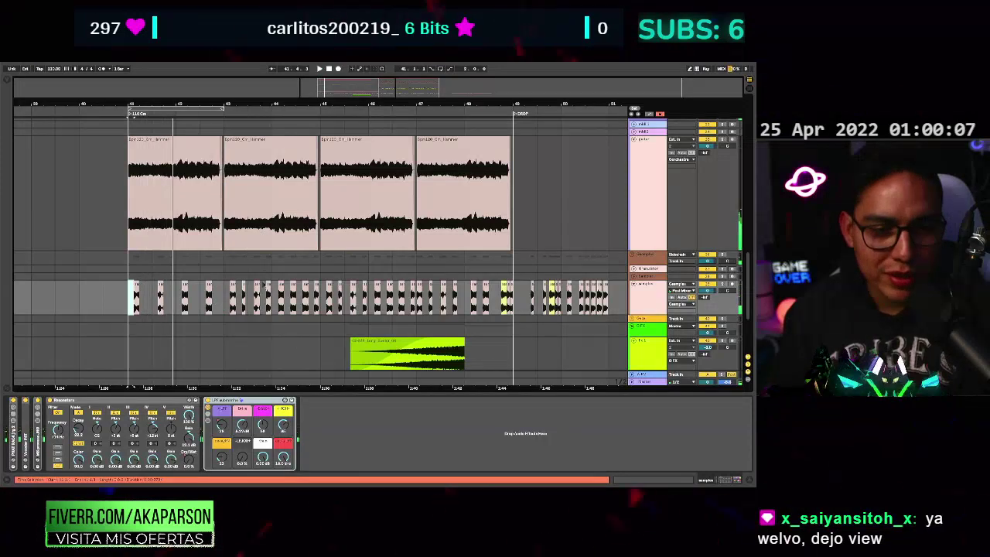
Delete the sample clips on beats 2 and 4 in bars 43 and 44 and play from bar 41.
{"action": "scroll", "coordinate": [211, 322], "scroll_direction": "up", "scroll_amount": 3}
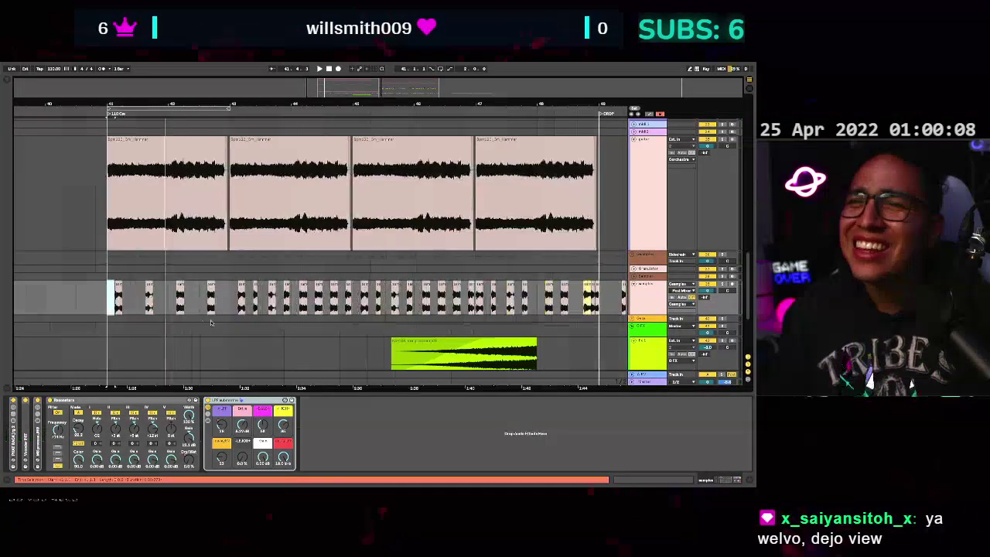
{"action": "scroll", "coordinate": [211, 321], "scroll_direction": "up", "scroll_amount": 2}
{"action": "left_click", "coordinate": [264, 298]}
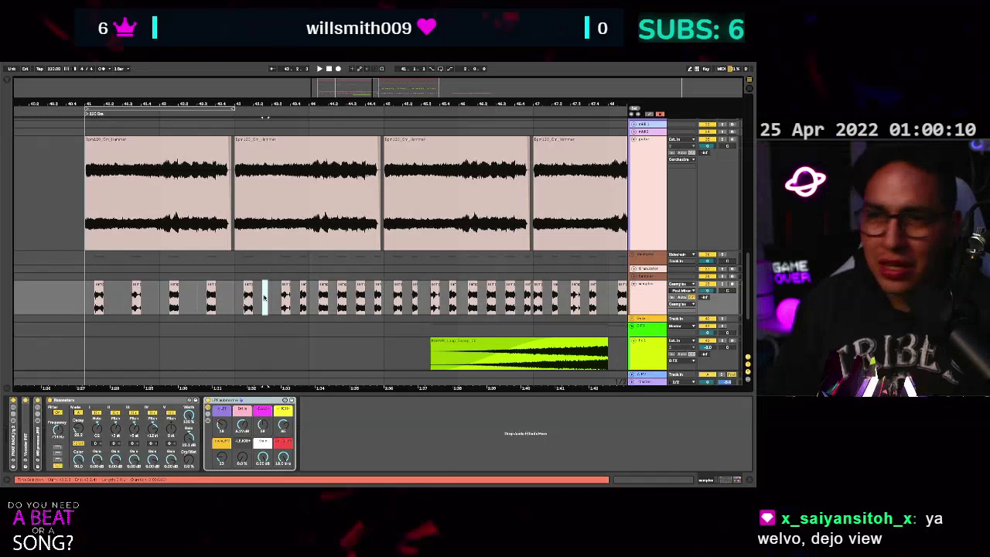
{"action": "left_click", "coordinate": [303, 294]}
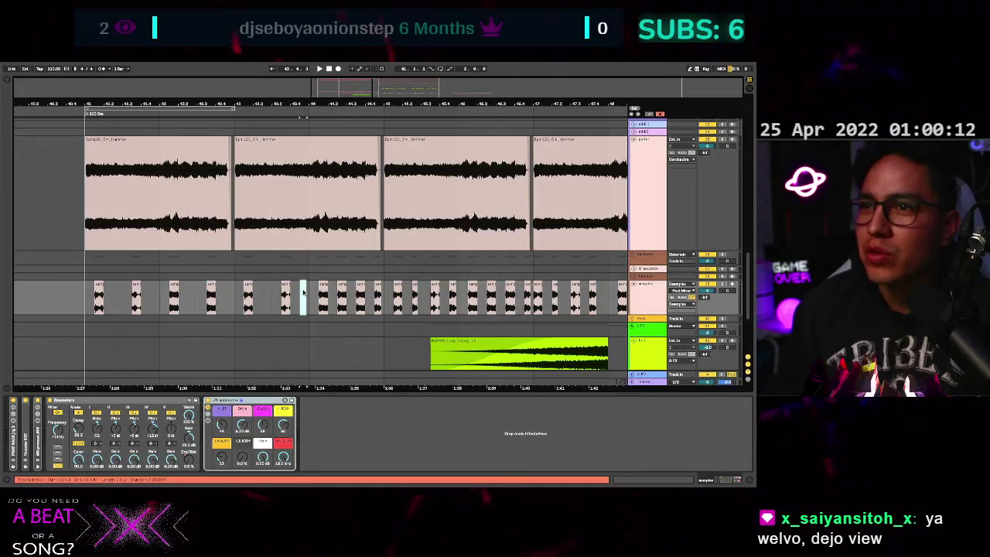
{"action": "left_click", "coordinate": [341, 290]}
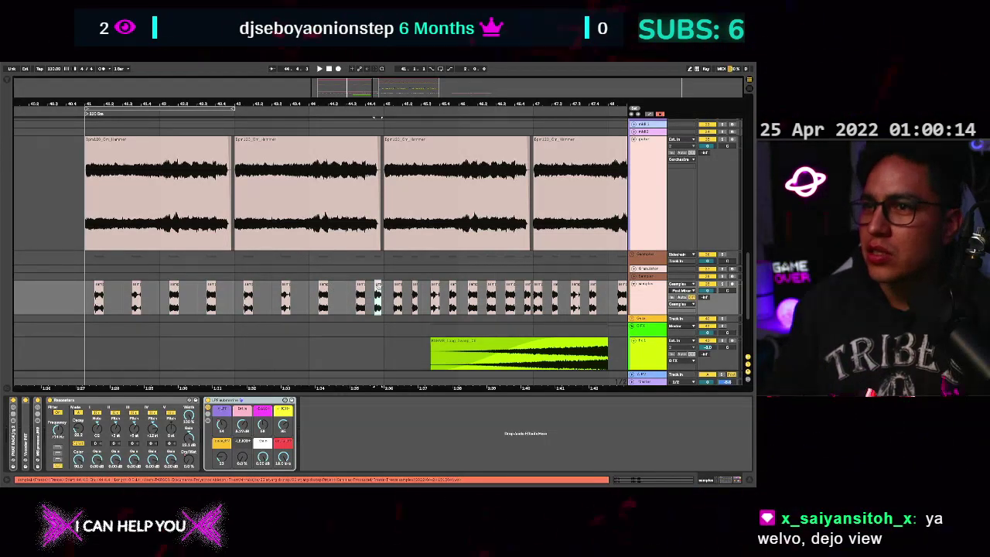
{"action": "scroll", "coordinate": [378, 288], "scroll_direction": "down", "scroll_amount": 2}
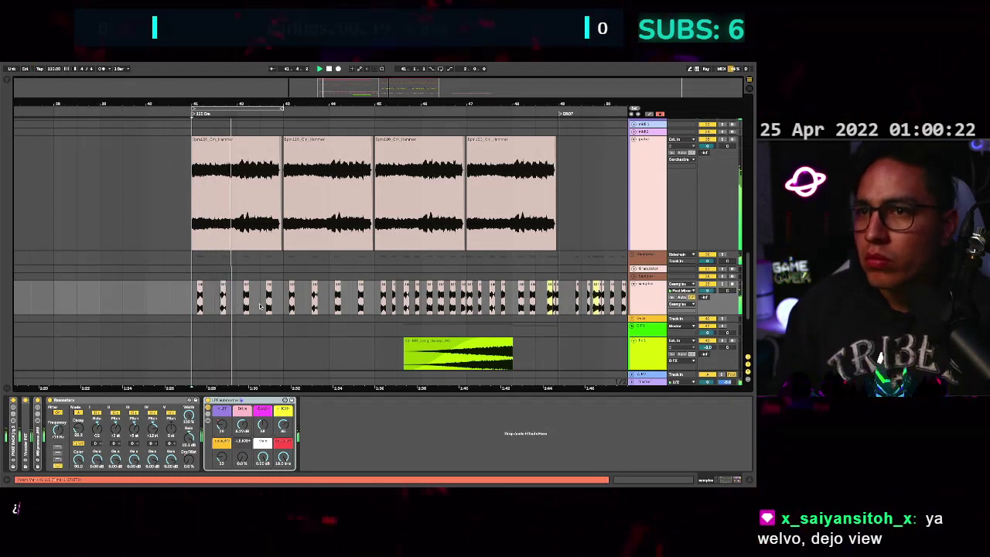
{"action": "key", "text": "a"}
{"action": "key", "text": "a"}
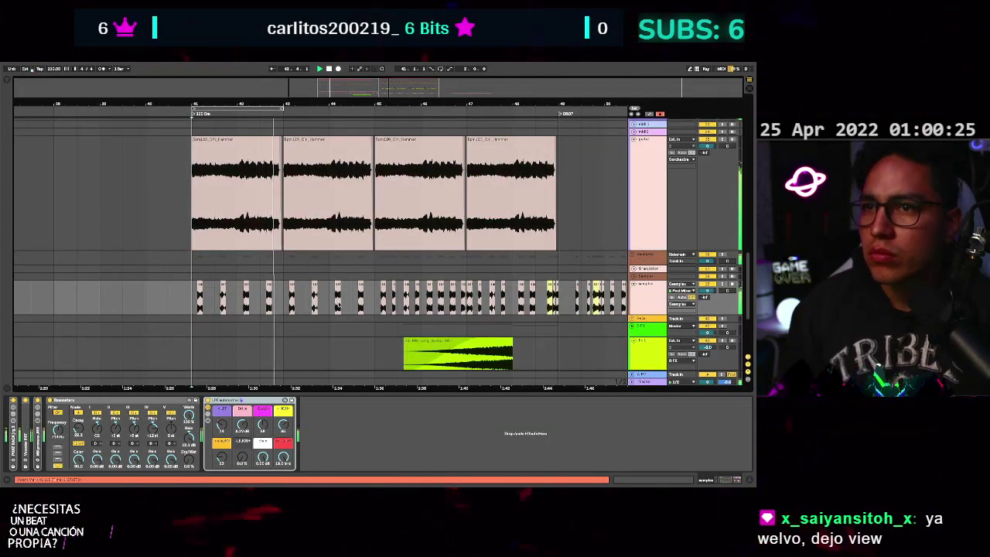
Refill bar 44 by duplicating a clip to the second half of beat 2 and copying the last clip of bar 46 to beat 4.
{"action": "scroll", "coordinate": [337, 305], "scroll_direction": "down", "scroll_amount": 1}
{"action": "scroll", "coordinate": [337, 305], "scroll_direction": "up", "scroll_amount": 3}
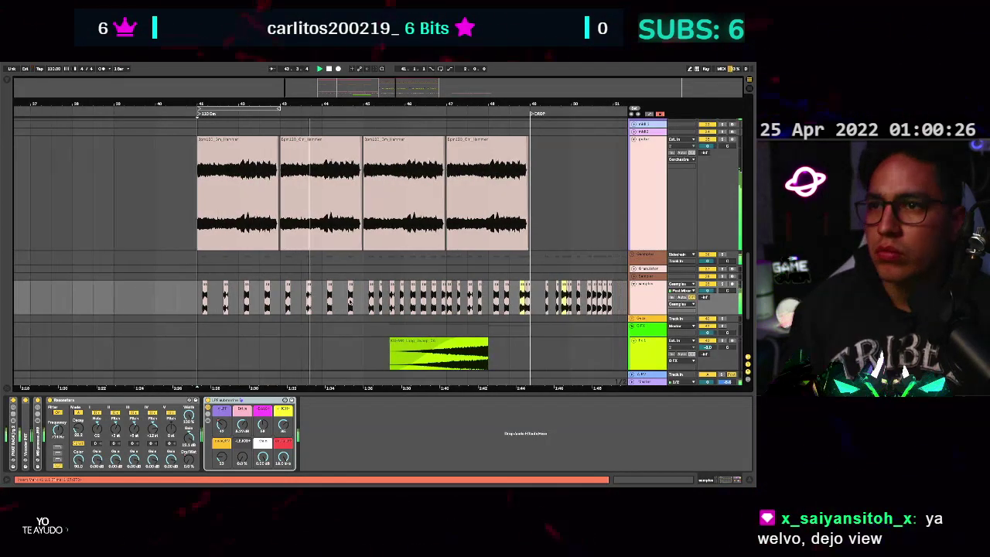
{"action": "scroll", "coordinate": [345, 328], "scroll_direction": "up", "scroll_amount": 4}
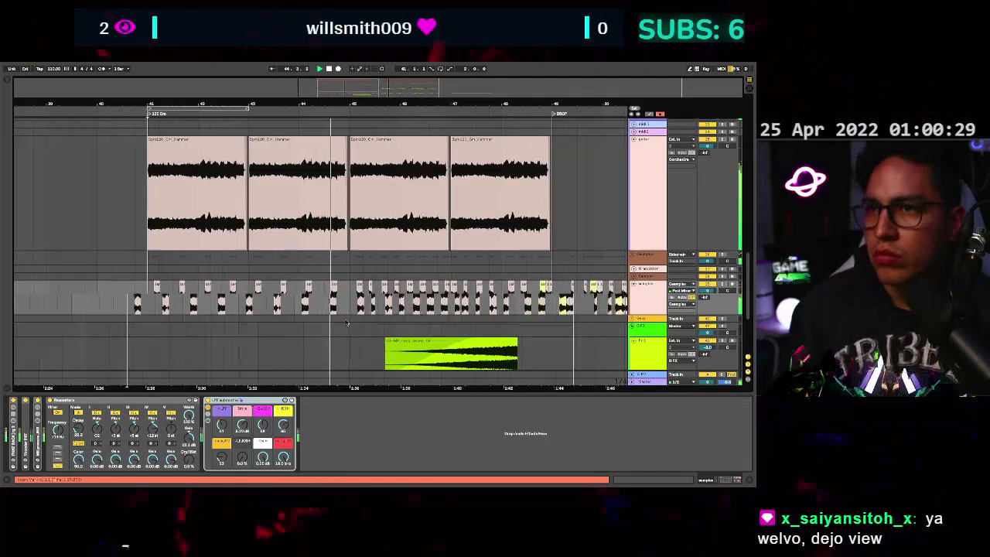
{"action": "key", "text": "ctrl+d"}
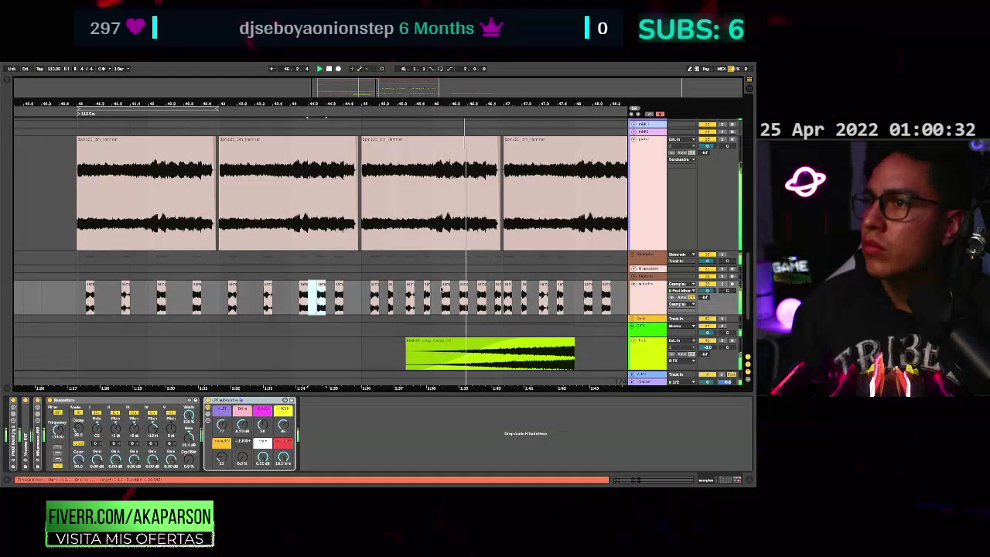
{"action": "left_click_drag", "start_coordinate": [499, 289], "coordinate": [356, 291]}
{"action": "scroll", "coordinate": [381, 293], "scroll_direction": "up", "scroll_amount": 1}
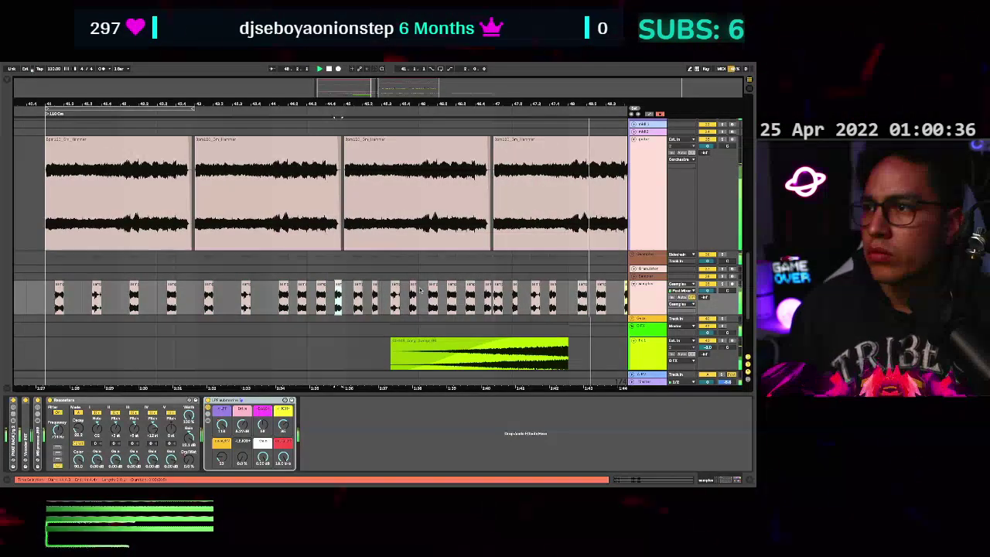
Duplicate the sample clip on the second half of beat 2 in bar 48 to the second half of beat 3 and audition the result.
{"action": "scroll", "coordinate": [449, 289], "scroll_direction": "up", "scroll_amount": 6}
{"action": "left_click", "coordinate": [454, 288]}
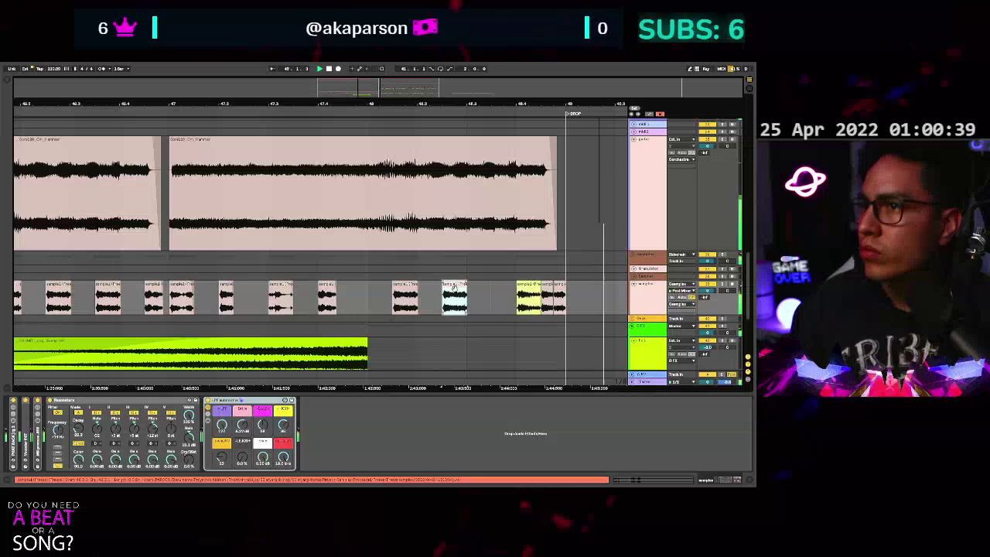
{"action": "left_click_drag", "start_coordinate": [454, 288], "coordinate": [504, 289]}
{"action": "left_click", "coordinate": [342, 300]}
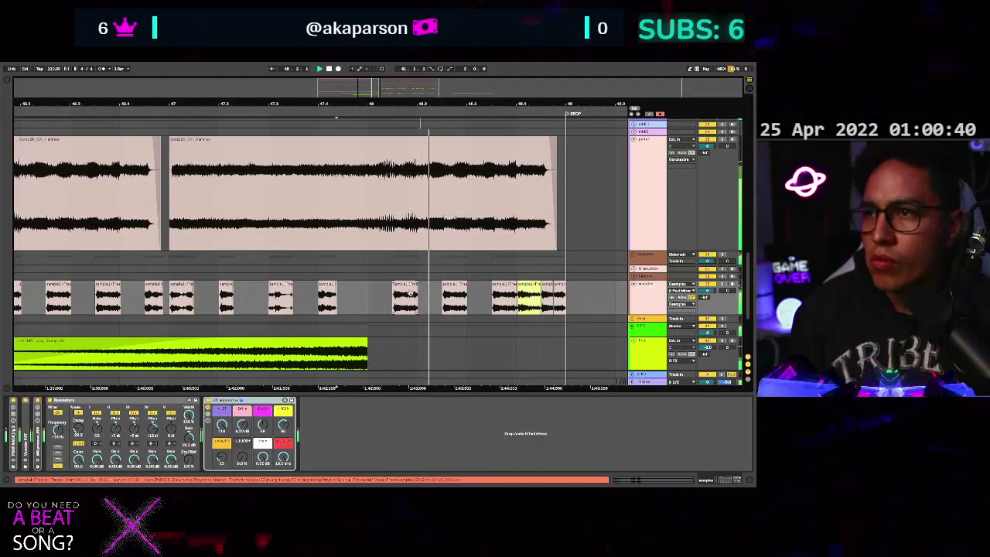
{"action": "scroll", "coordinate": [410, 293], "scroll_direction": "down", "scroll_amount": 5}
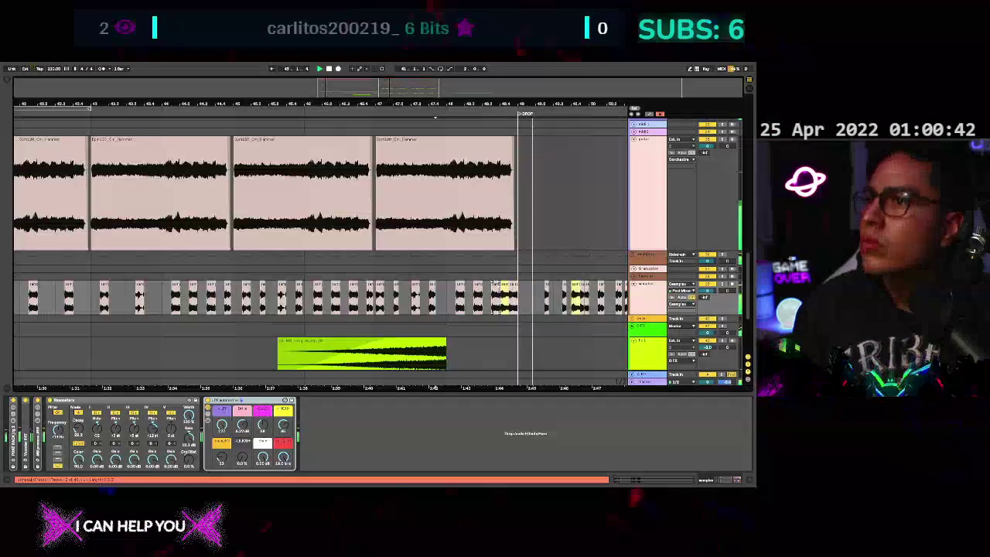
Raise the reverb decay macro in the sample track's LPF automation rack while checking the track's automation.
{"action": "key", "text": "a"}
{"action": "scroll", "coordinate": [479, 296], "scroll_direction": "down", "scroll_amount": 2}
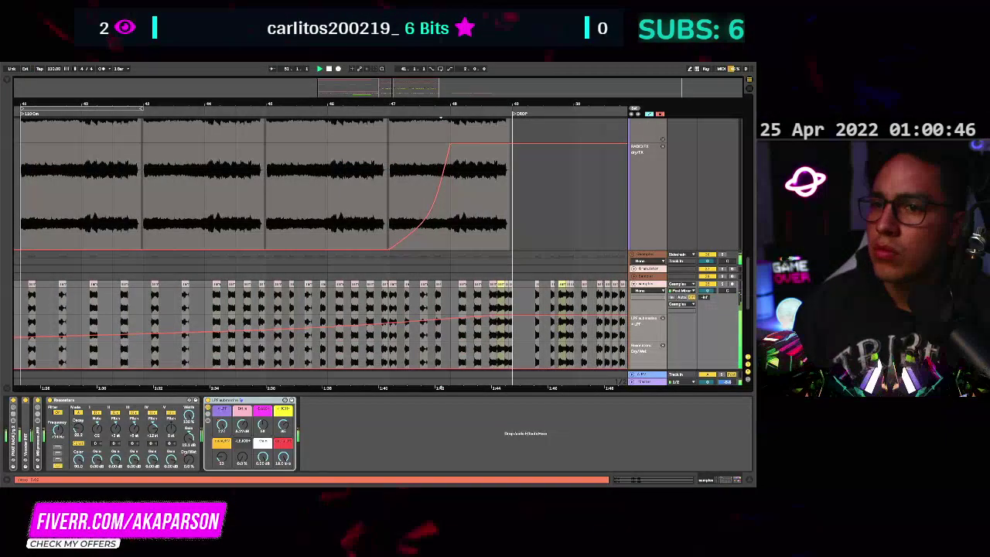
{"action": "left_click_drag", "start_coordinate": [222, 457], "coordinate": [222, 446]}
{"action": "scroll", "coordinate": [338, 322], "scroll_direction": "down", "scroll_amount": 1}
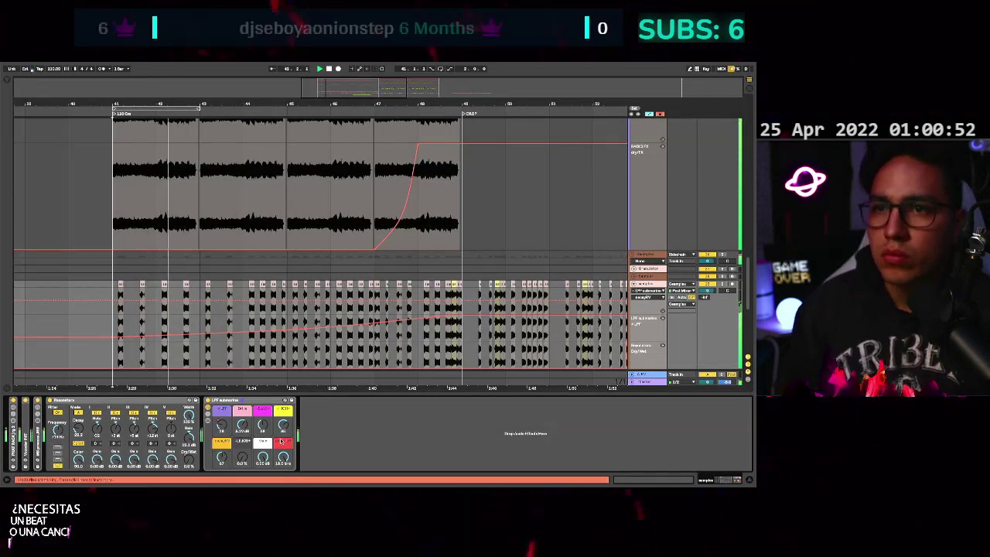
{"action": "key", "text": "a"}
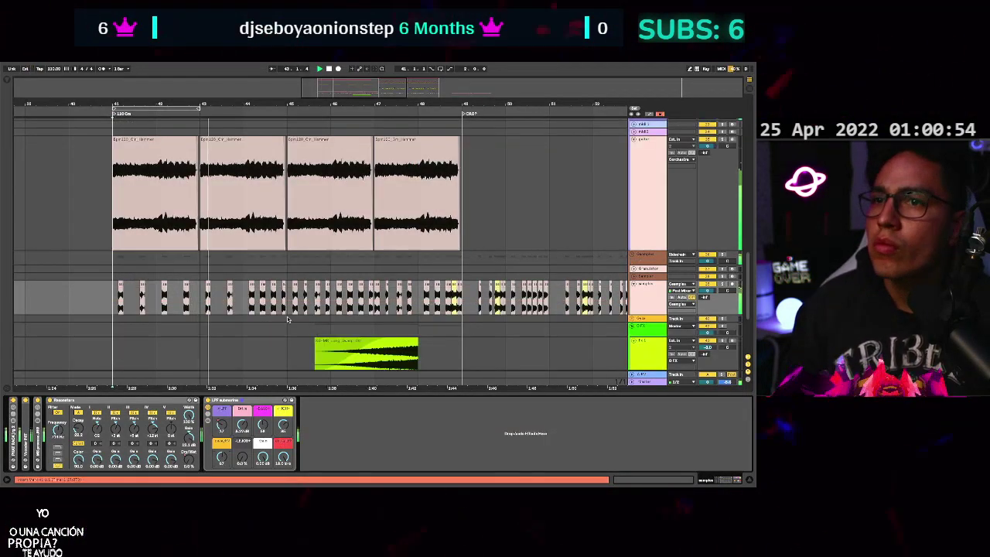
Select the acoustic drum loop track, listen through the build-up into the drop, and stop playback.
{"action": "scroll", "coordinate": [287, 319], "scroll_direction": "up", "scroll_amount": 2}
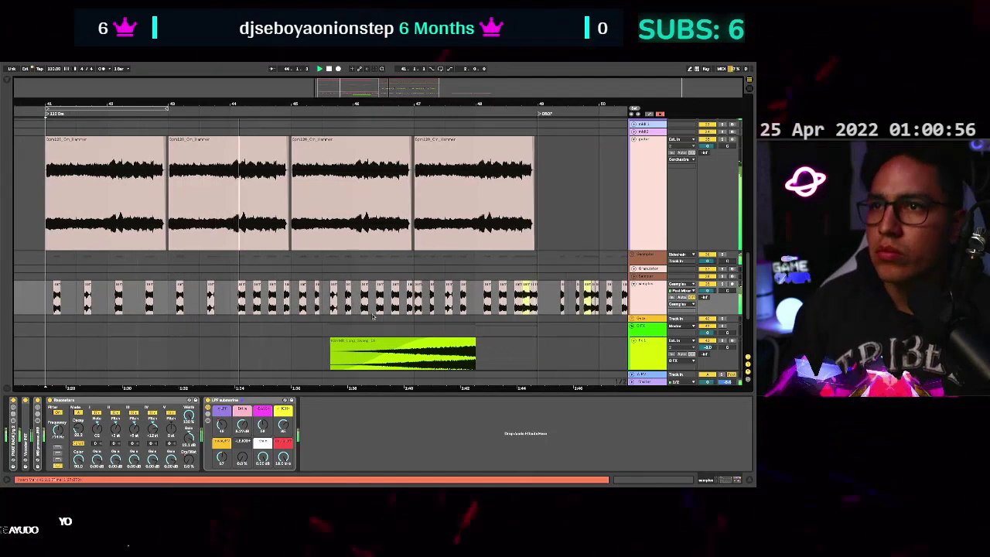
{"action": "scroll", "coordinate": [373, 316], "scroll_direction": "up", "scroll_amount": 10}
{"action": "left_click", "coordinate": [652, 246]}
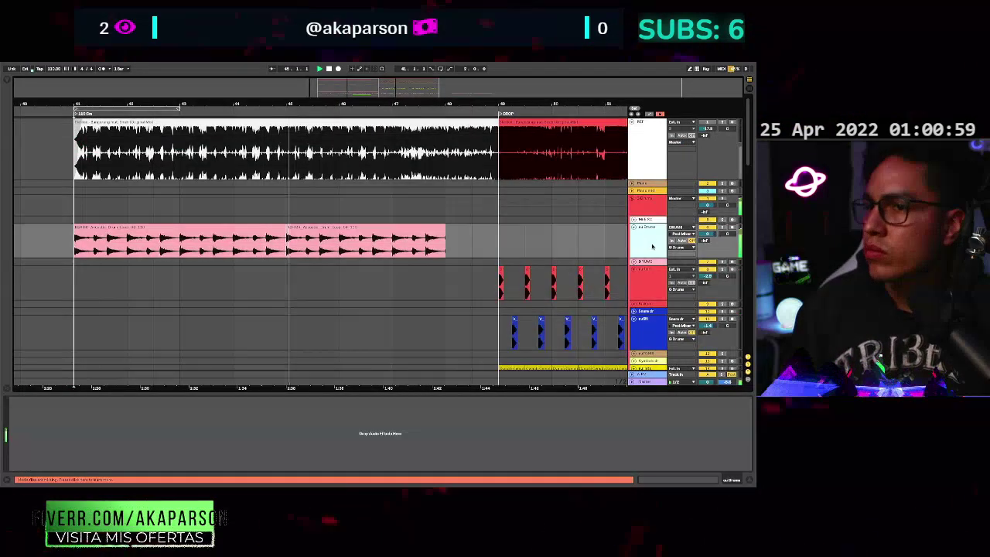
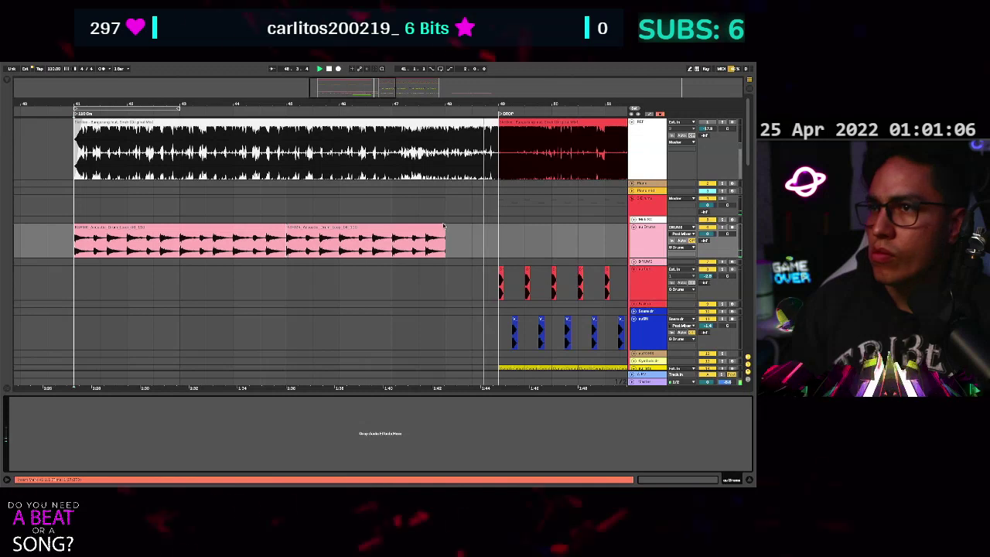
{"action": "scroll", "coordinate": [448, 276], "scroll_direction": "down", "scroll_amount": 3}
{"action": "scroll", "coordinate": [447, 277], "scroll_direction": "up", "scroll_amount": 3}
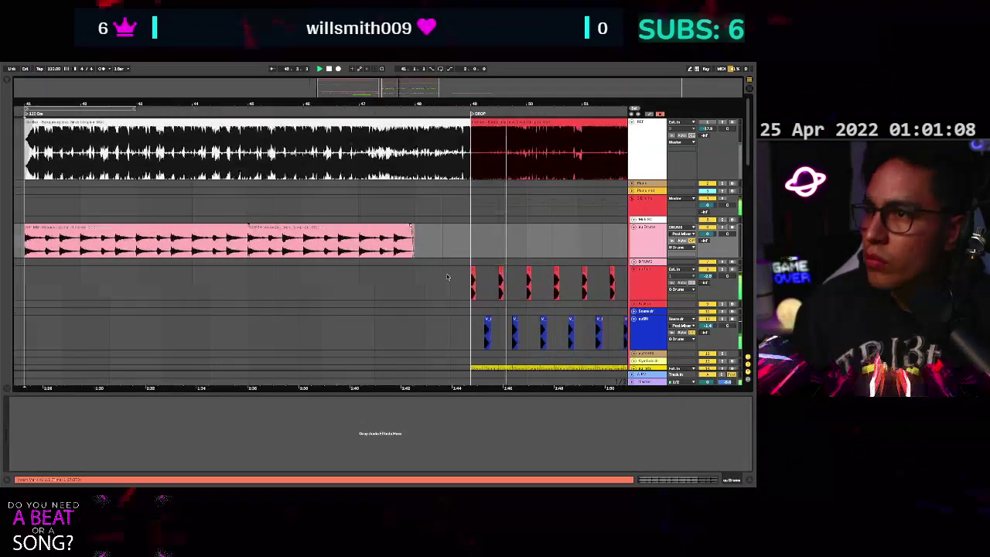
{"action": "scroll", "coordinate": [448, 275], "scroll_direction": "down", "scroll_amount": 4}
{"action": "scroll", "coordinate": [448, 272], "scroll_direction": "up", "scroll_amount": 2}
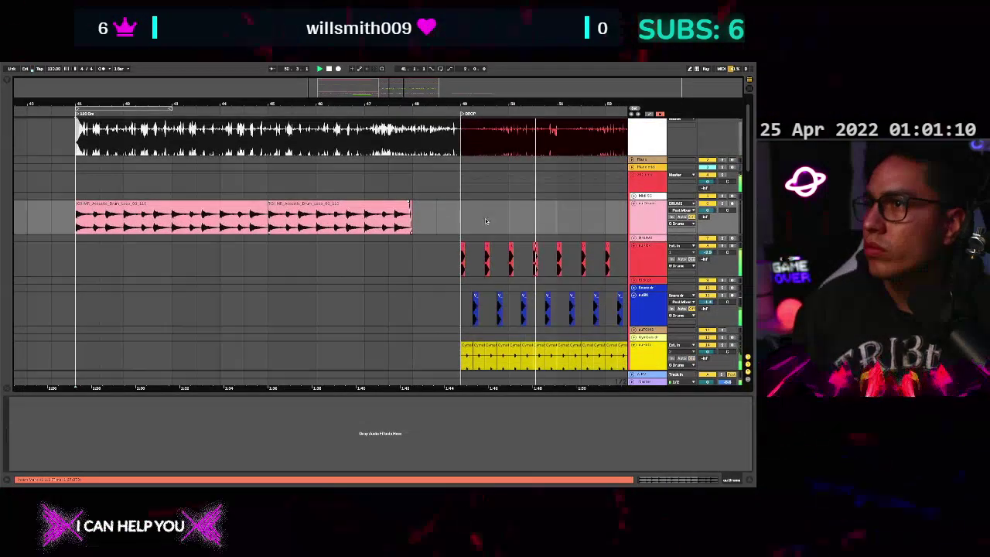
{"action": "key", "text": "space"}
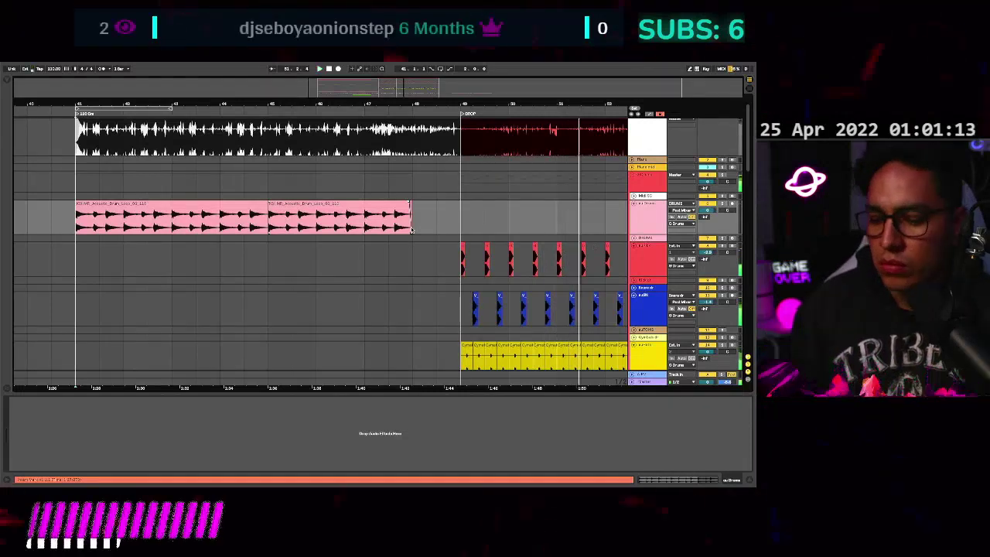
Search for "drum", add Drum Buss to the acoustic drum loop track, and raise its Damp frequency during playback.
{"action": "key", "text": "ctrl+f"}
{"action": "type", "text": "drum"}
{"action": "left_click", "coordinate": [88, 104]}
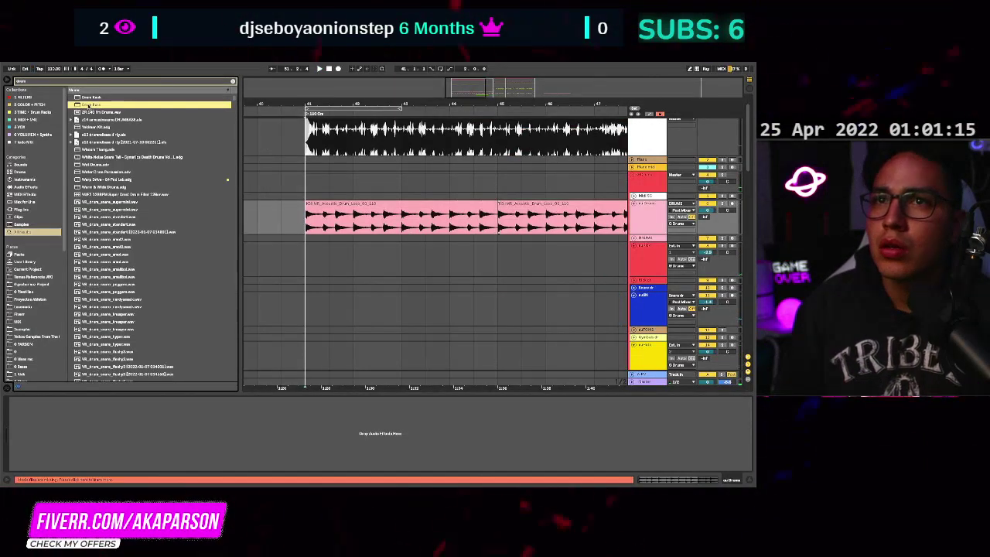
{"action": "left_click_drag", "start_coordinate": [330, 226], "coordinate": [328, 229]}
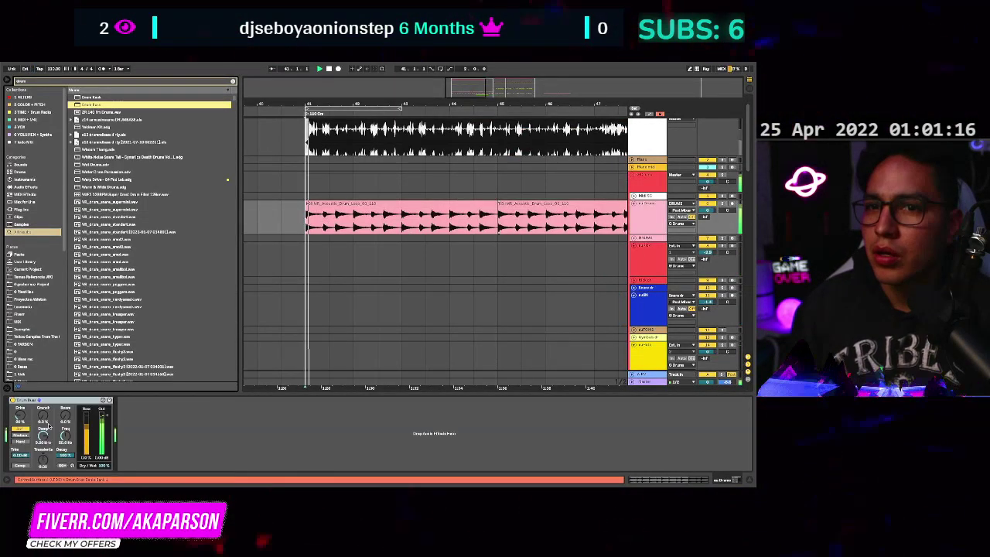
{"action": "left_click_drag", "start_coordinate": [43, 437], "coordinate": [42, 410]}
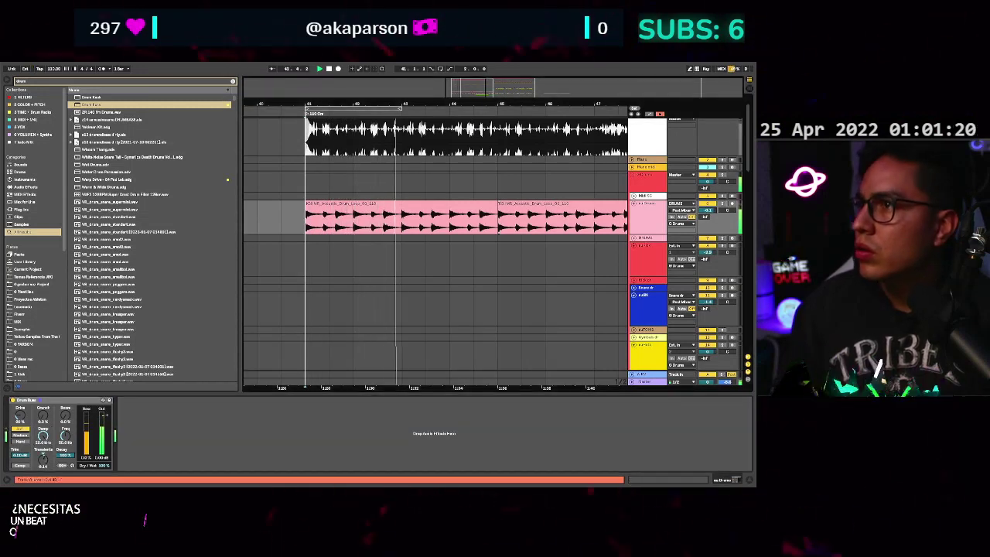
Add the MS process JRG rack to the guitar track and place it before the RADIO FX rack.
{"action": "scroll", "coordinate": [562, 257], "scroll_direction": "down", "scroll_amount": 10}
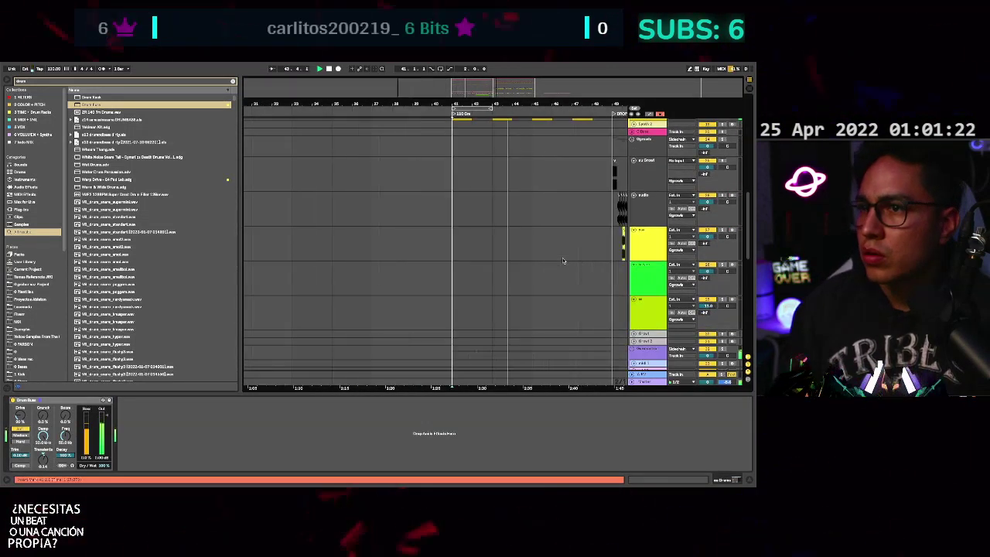
{"action": "scroll", "coordinate": [563, 258], "scroll_direction": "down", "scroll_amount": 2}
{"action": "scroll", "coordinate": [612, 286], "scroll_direction": "up", "scroll_amount": 3}
{"action": "left_click", "coordinate": [656, 287]}
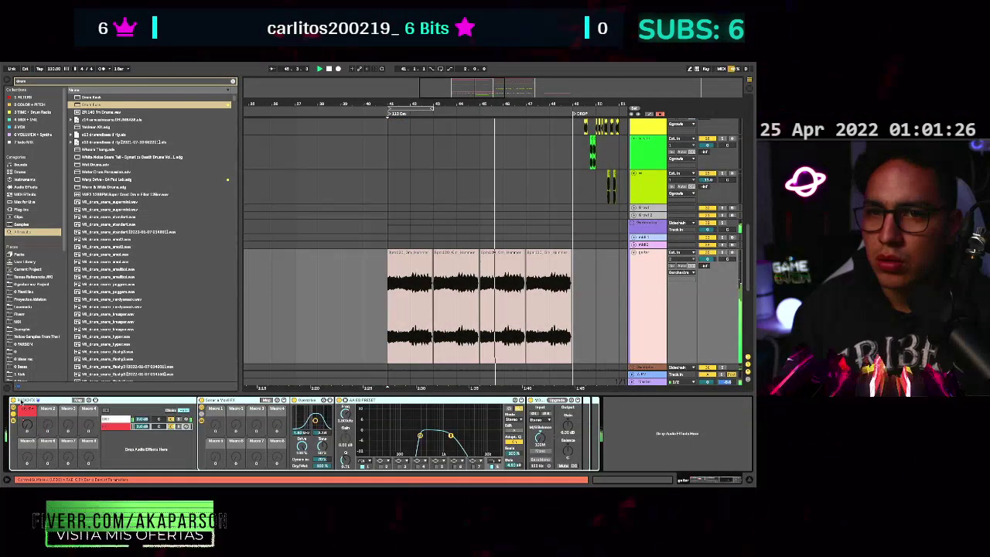
{"action": "double_click", "coordinate": [21, 401]}
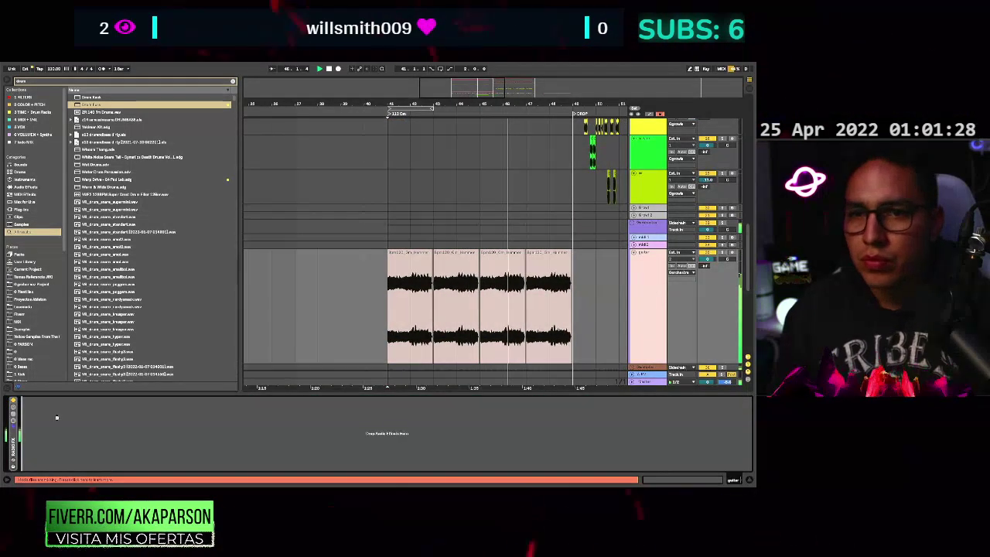
{"action": "key", "text": "ctrl+z"}
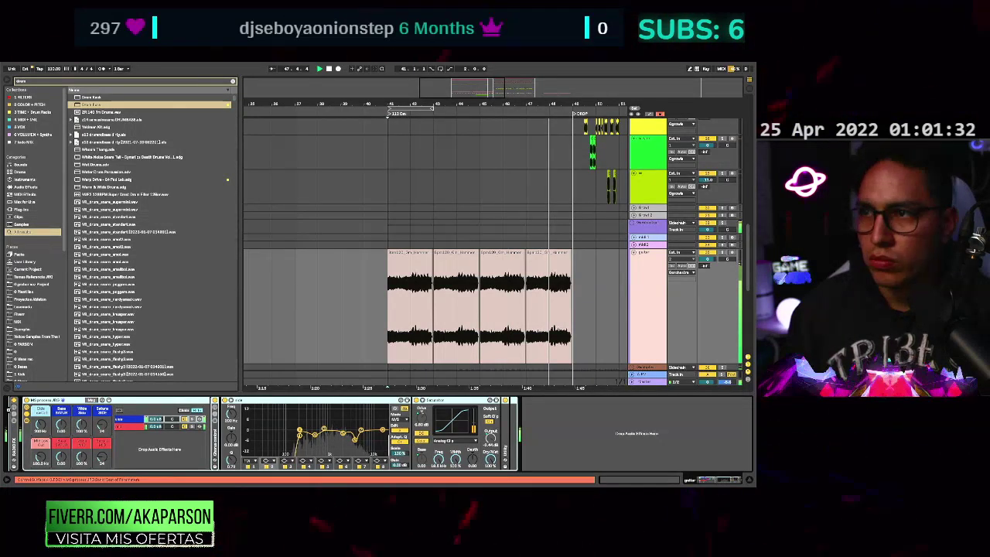
{"action": "left_click_drag", "start_coordinate": [46, 400], "coordinate": [8, 409]}
Play from bar 41 and examine the chorus device and the second chain of the guitar's MS process rack.
{"action": "left_click", "coordinate": [398, 348]}
{"action": "scroll", "coordinate": [398, 349], "scroll_direction": "up", "scroll_amount": 2}
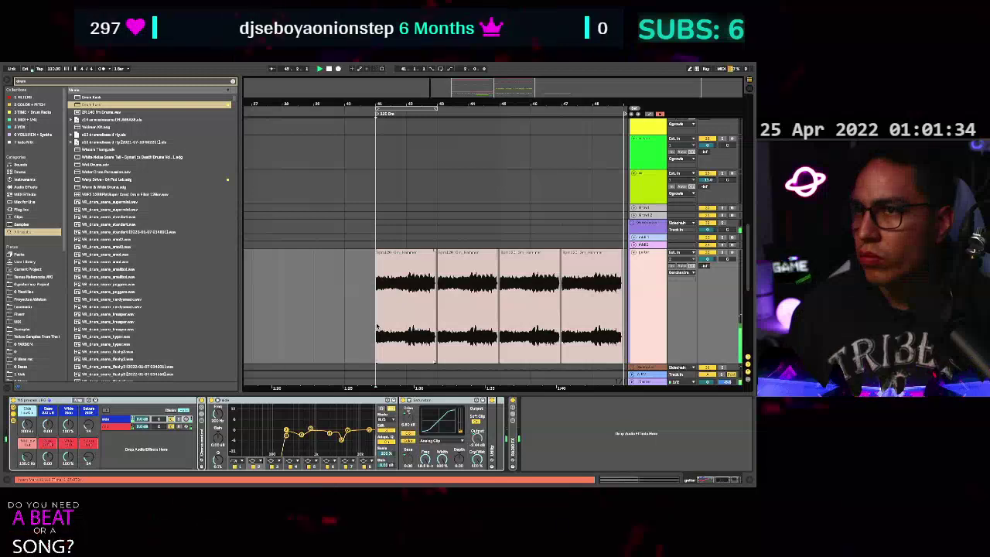
{"action": "scroll", "coordinate": [398, 335], "scroll_direction": "up", "scroll_amount": 1}
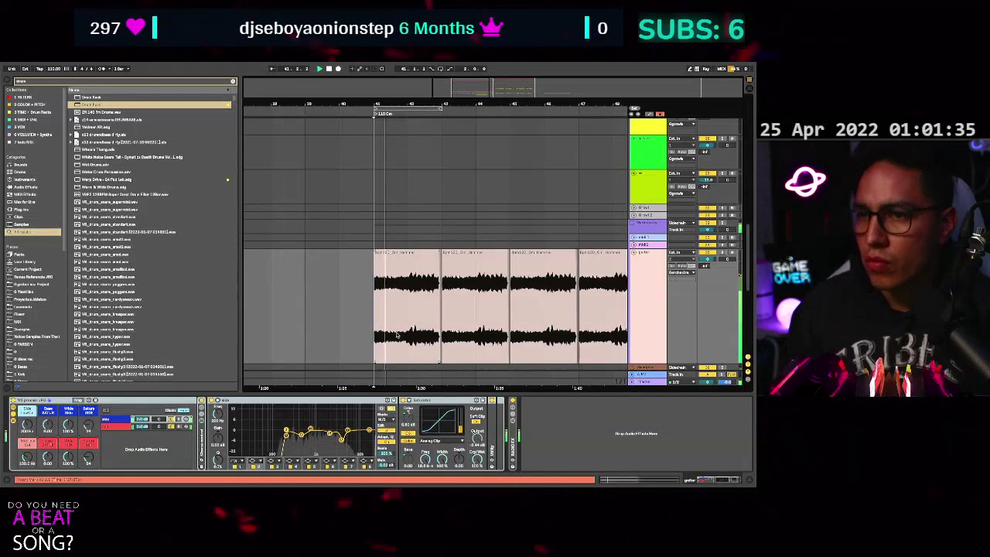
{"action": "double_click", "coordinate": [202, 439]}
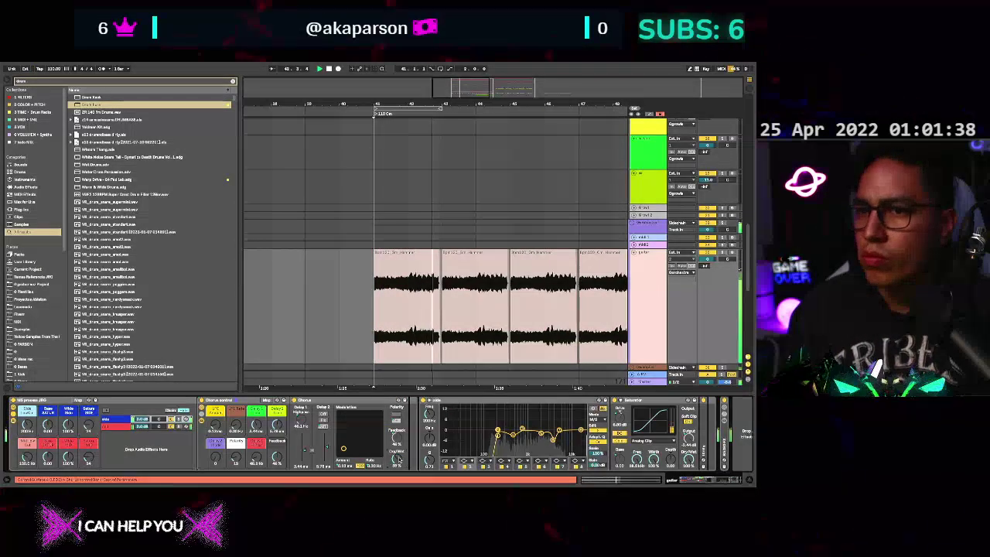
{"action": "left_click", "coordinate": [129, 427]}
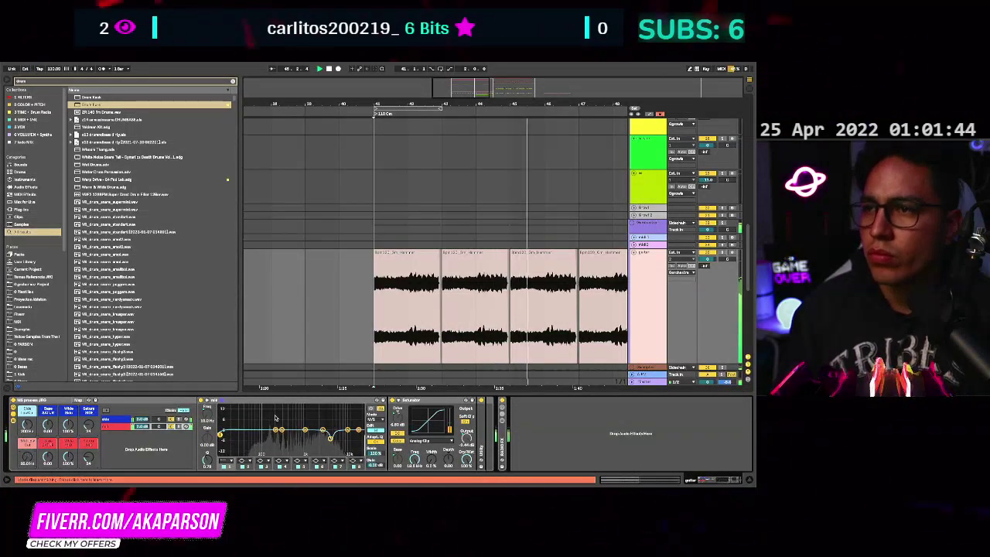
Listen to the transition into the drop, replay it from bar 48, and check the guitar track's automation.
{"action": "scroll", "coordinate": [398, 328], "scroll_direction": "down", "scroll_amount": 2}
{"action": "scroll", "coordinate": [464, 338], "scroll_direction": "down", "scroll_amount": 2}
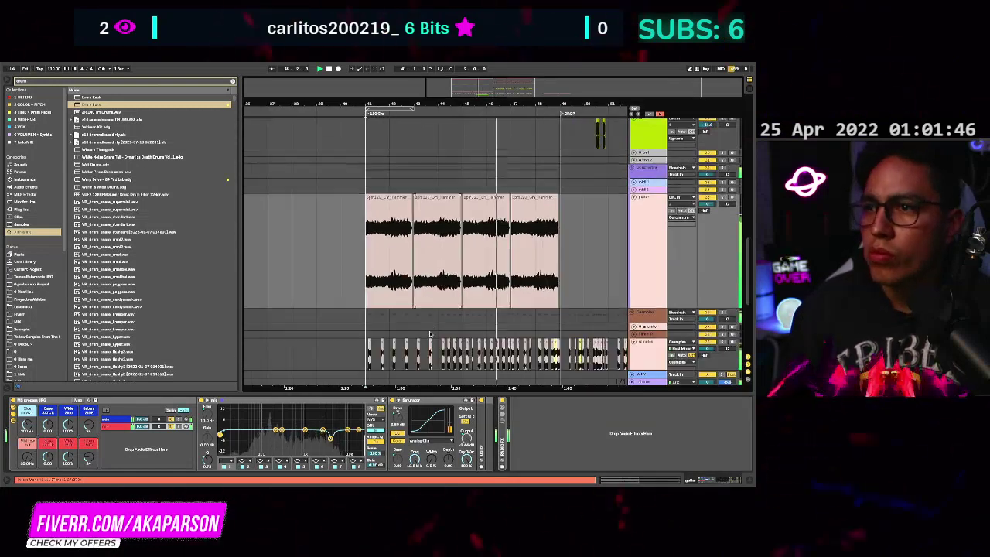
{"action": "scroll", "coordinate": [464, 338], "scroll_direction": "right", "scroll_amount": 2}
{"action": "scroll", "coordinate": [464, 338], "scroll_direction": "up", "scroll_amount": 1}
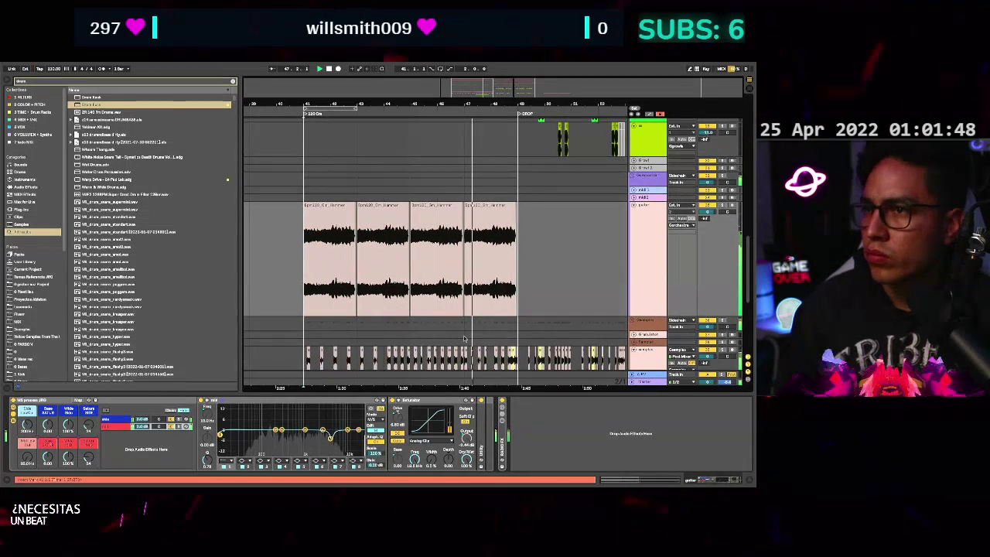
{"action": "scroll", "coordinate": [465, 339], "scroll_direction": "up", "scroll_amount": 4}
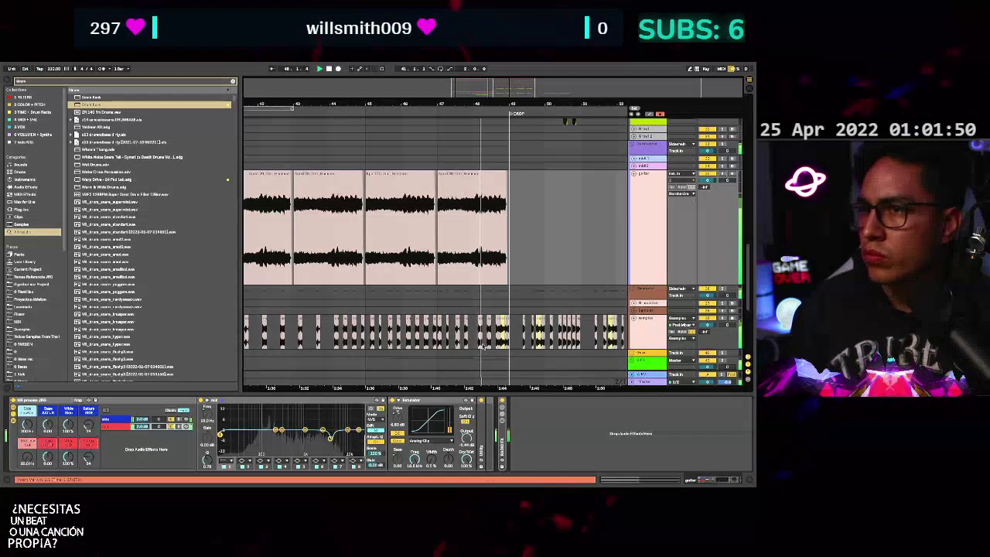
{"action": "scroll", "coordinate": [464, 317], "scroll_direction": "up", "scroll_amount": 2}
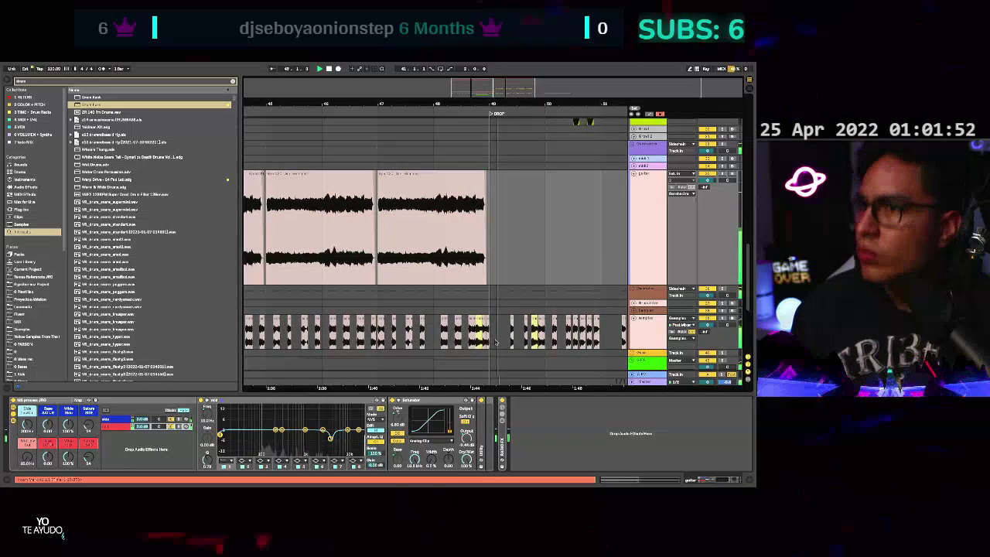
{"action": "left_click", "coordinate": [440, 282]}
{"action": "key", "text": "space"}
{"action": "key", "text": "space"}
{"action": "key", "text": "a"}
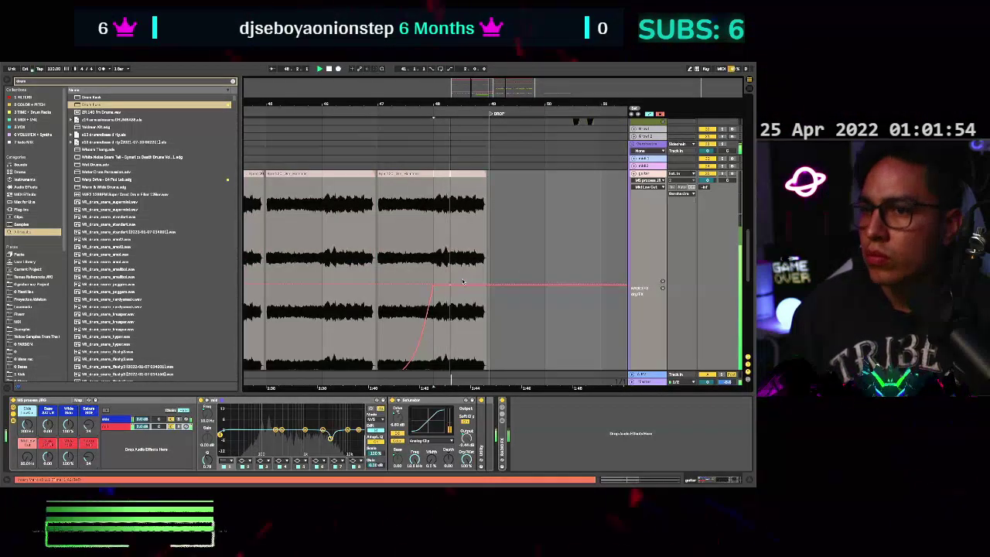
{"action": "key", "text": "a"}
Hide the browser and replay from bar 48 while examining the effects clips leading into the drop.
{"action": "scroll", "coordinate": [457, 317], "scroll_direction": "down", "scroll_amount": 2}
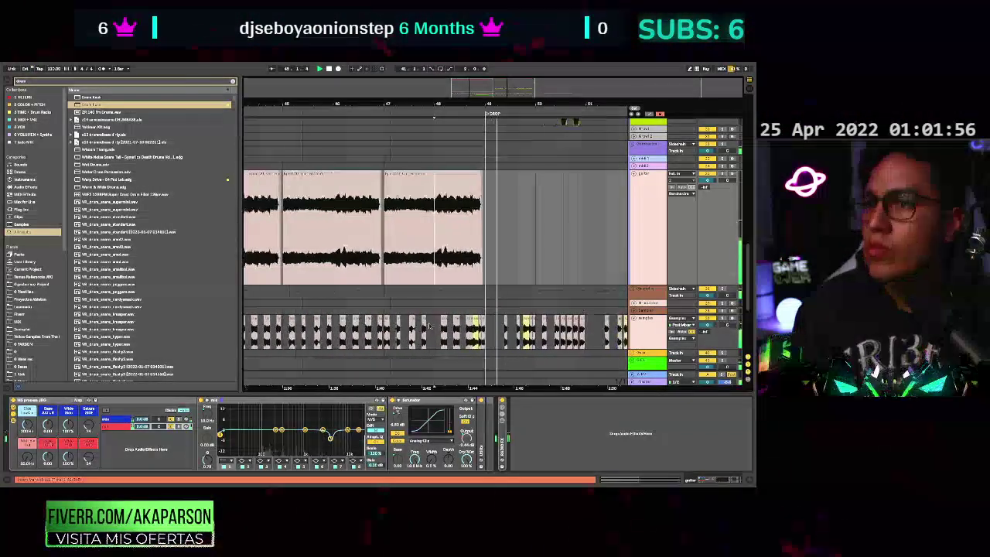
{"action": "scroll", "coordinate": [541, 317], "scroll_direction": "down", "scroll_amount": 1}
{"action": "key", "text": "ctrl+alt+b"}
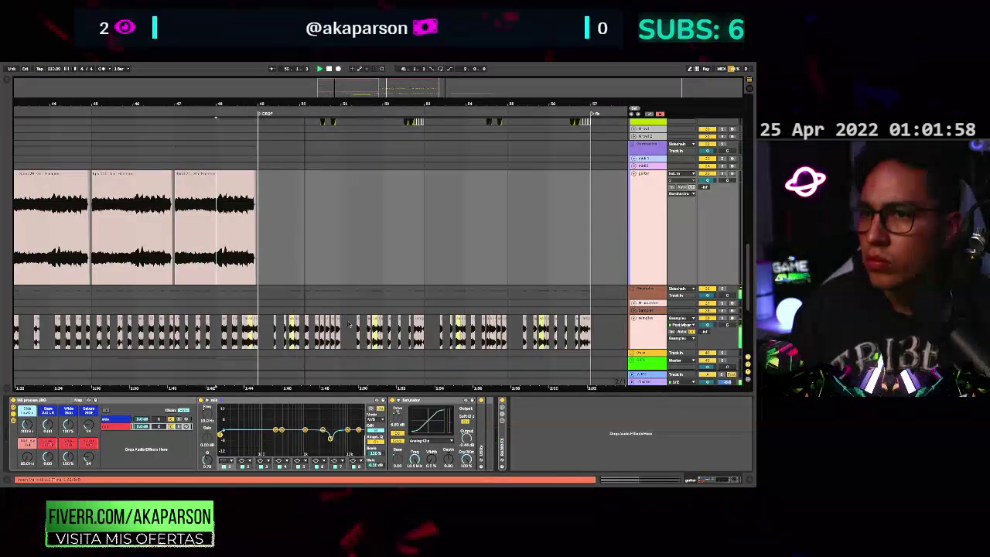
{"action": "scroll", "coordinate": [535, 317], "scroll_direction": "down", "scroll_amount": 2}
{"action": "scroll", "coordinate": [341, 325], "scroll_direction": "down", "scroll_amount": 3}
{"action": "scroll", "coordinate": [240, 309], "scroll_direction": "up", "scroll_amount": 3}
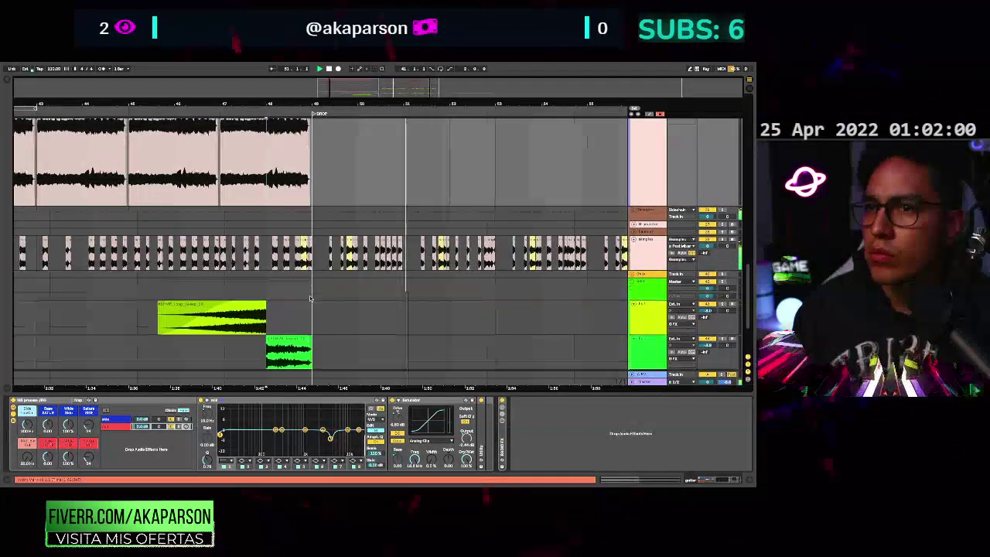
{"action": "left_click", "coordinate": [267, 294]}
{"action": "scroll", "coordinate": [272, 302], "scroll_direction": "up", "scroll_amount": 2}
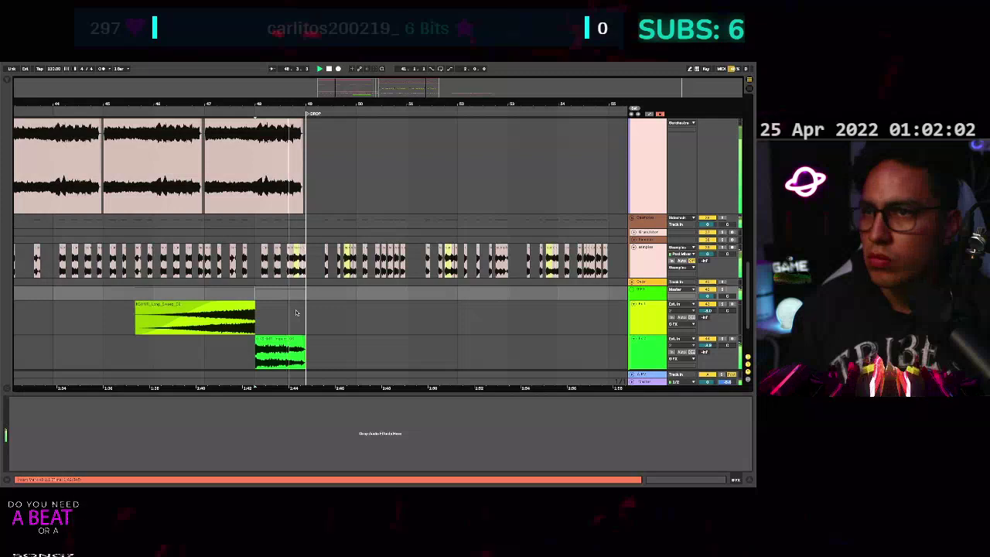
{"action": "scroll", "coordinate": [300, 304], "scroll_direction": "up", "scroll_amount": 2}
Pull the sample track's LPF automation down into a dip just after bar 48 starts, and replay from bar 48.
{"action": "left_click", "coordinate": [632, 267]}
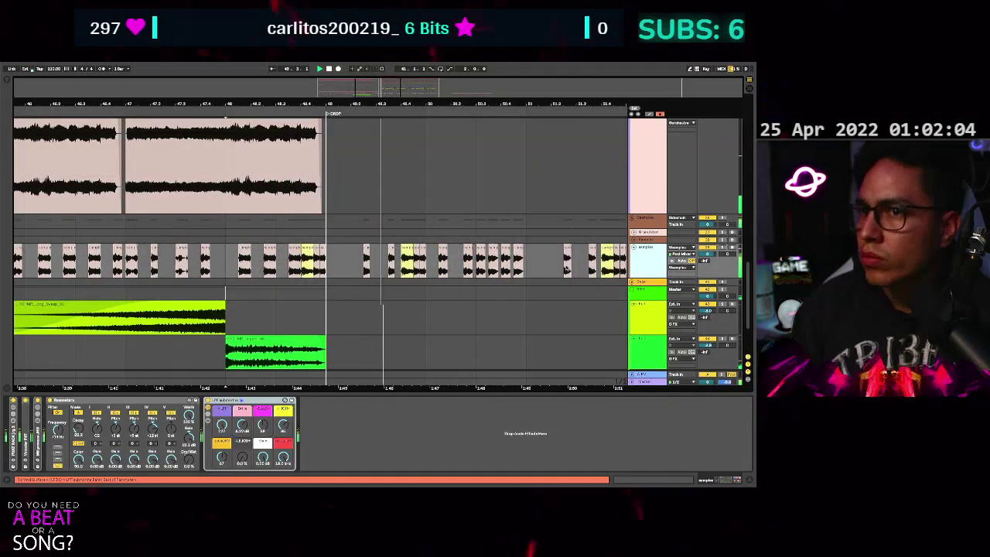
{"action": "key", "text": "a"}
{"action": "scroll", "coordinate": [261, 294], "scroll_direction": "up", "scroll_amount": 2}
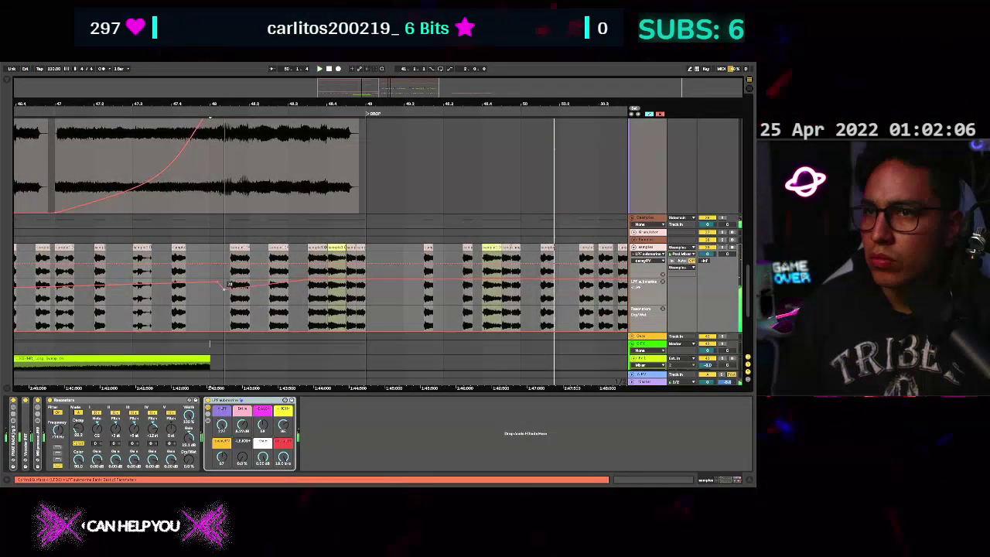
{"action": "left_click_drag", "start_coordinate": [224, 289], "coordinate": [224, 297]}
{"action": "key", "text": "space"}
{"action": "key", "text": "space"}
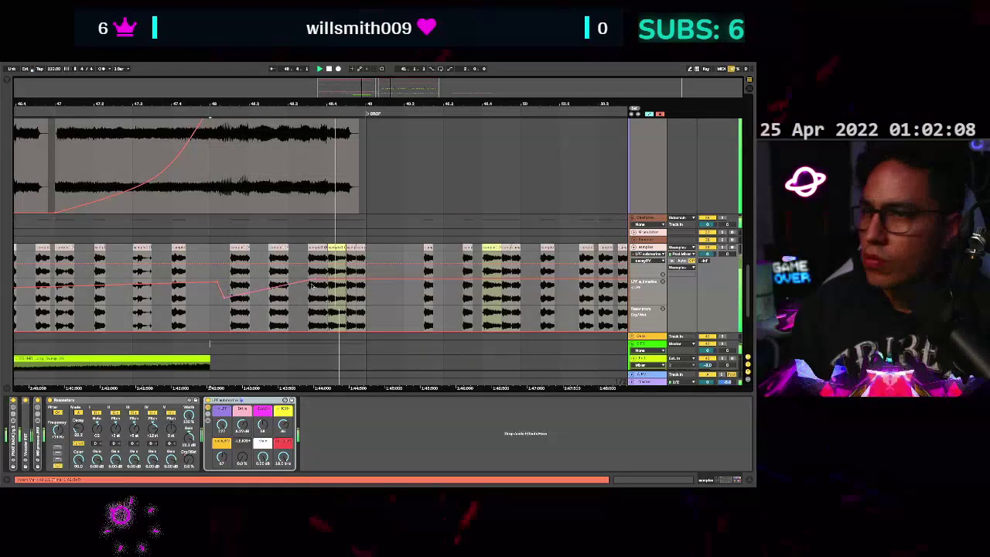
Fine-tune the lowest point of the sample track's LPF automation dip just after bar 48 while listening.
{"action": "left_click", "coordinate": [315, 282]}
{"action": "left_click", "coordinate": [331, 281]}
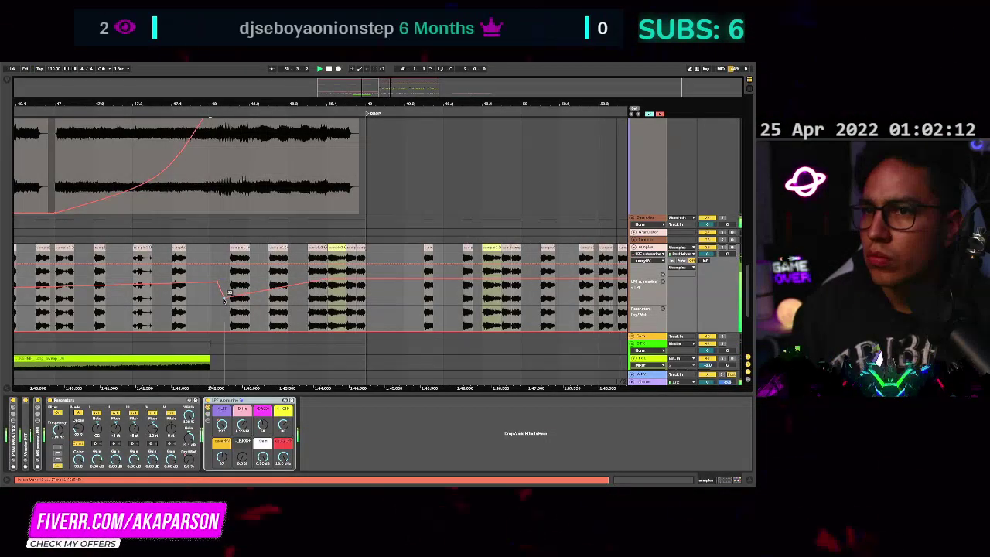
{"action": "left_click_drag", "start_coordinate": [224, 297], "coordinate": [225, 306]}
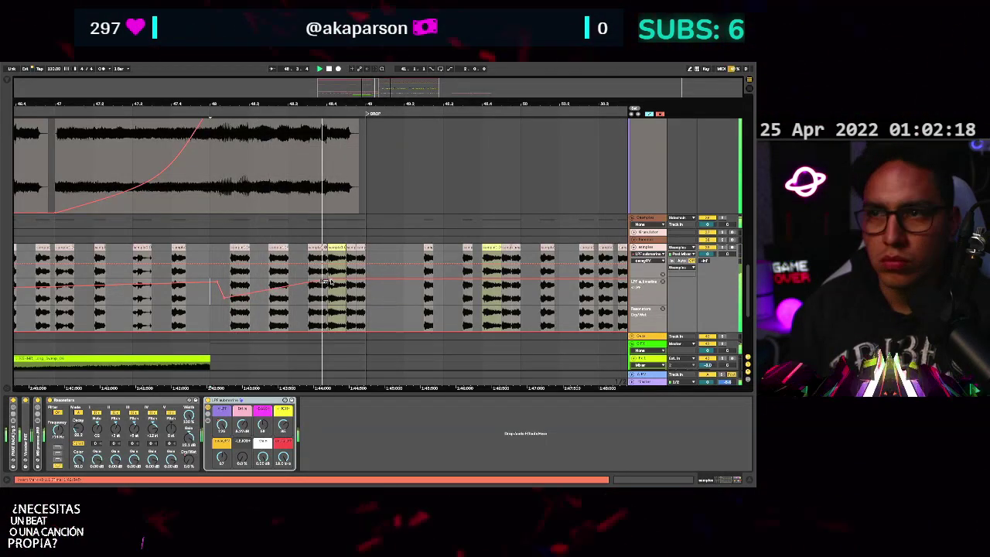
Hide the automation lanes, shorten the last guitar clip to end at 48.4, and replay its ending.
{"action": "key", "text": "a"}
{"action": "scroll", "coordinate": [352, 217], "scroll_direction": "up", "scroll_amount": 2}
{"action": "key", "text": "space"}
{"action": "key", "text": "space"}
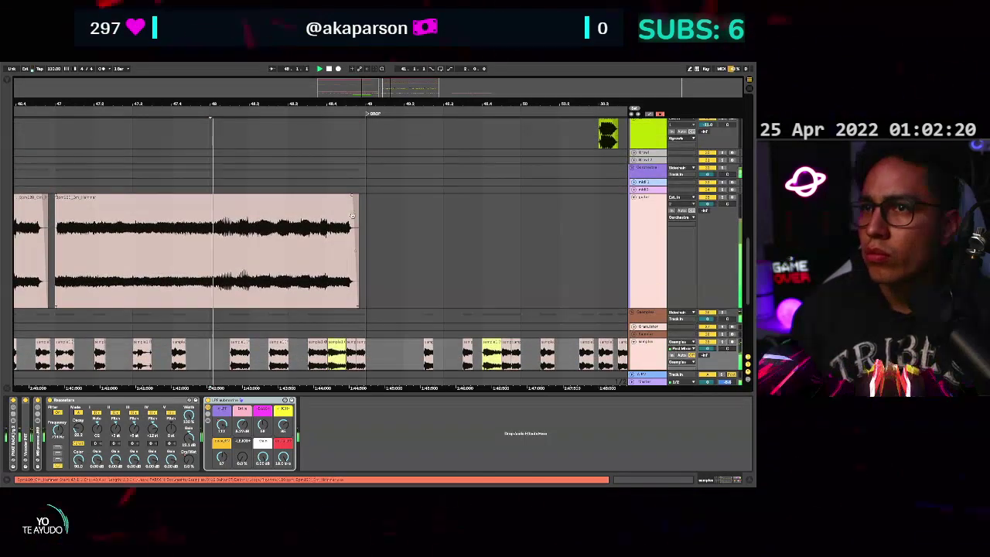
{"action": "left_click_drag", "start_coordinate": [354, 195], "coordinate": [326, 194]}
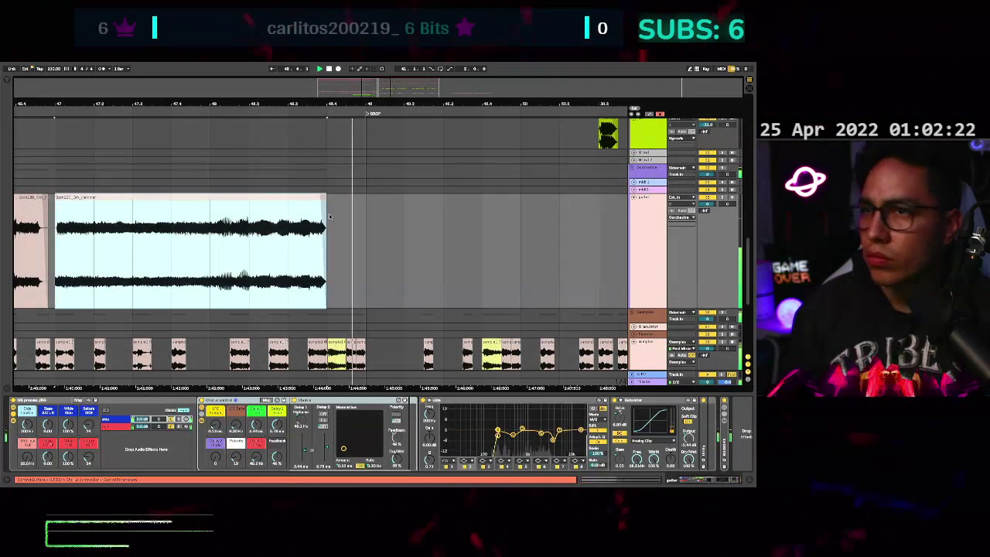
{"action": "left_click", "coordinate": [307, 263]}
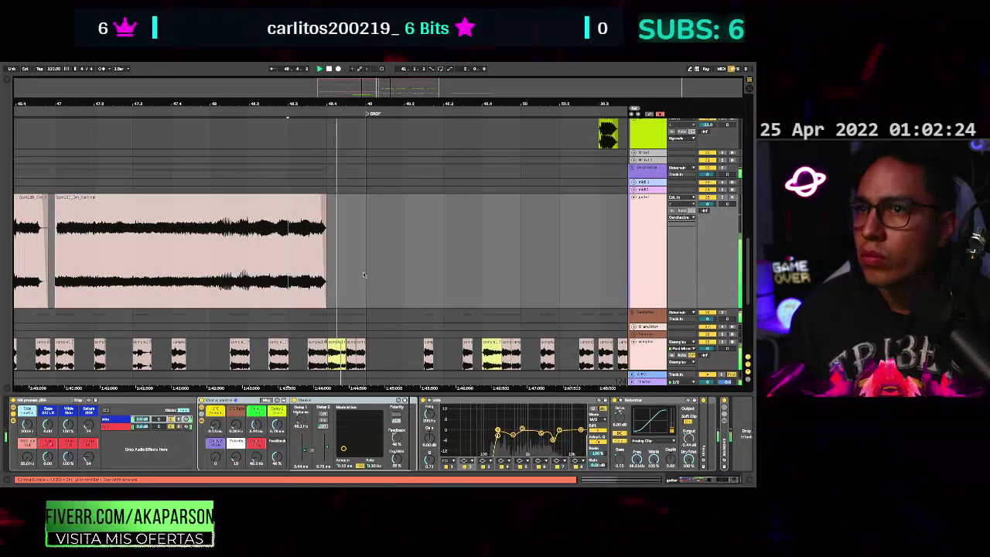
Shorten the green effects clip after bar 48 to end at 48.4, and replay from 48.2.
{"action": "scroll", "coordinate": [364, 275], "scroll_direction": "down", "scroll_amount": 5}
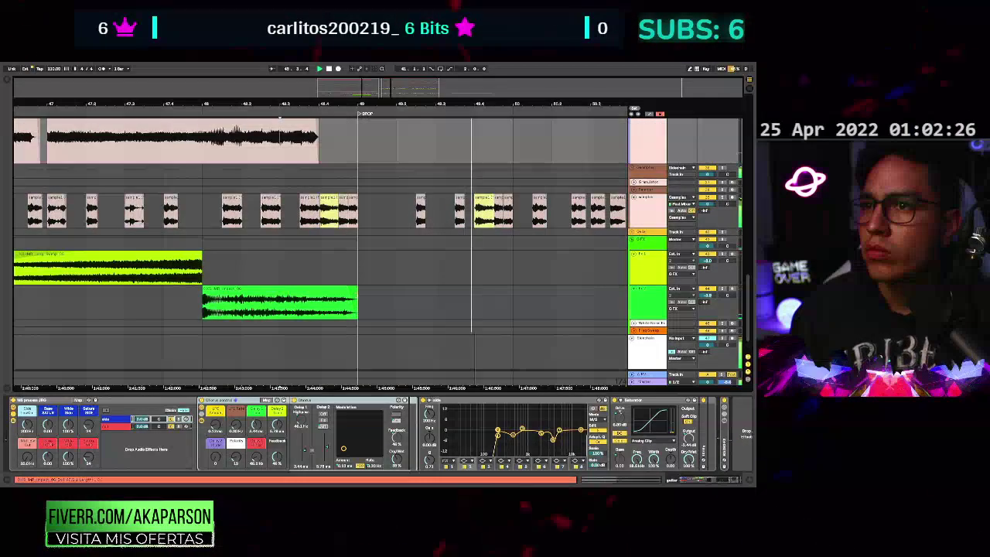
{"action": "left_click_drag", "start_coordinate": [356, 294], "coordinate": [322, 294]}
{"action": "left_click", "coordinate": [244, 245]}
{"action": "key", "text": "space"}
{"action": "key", "text": "space"}
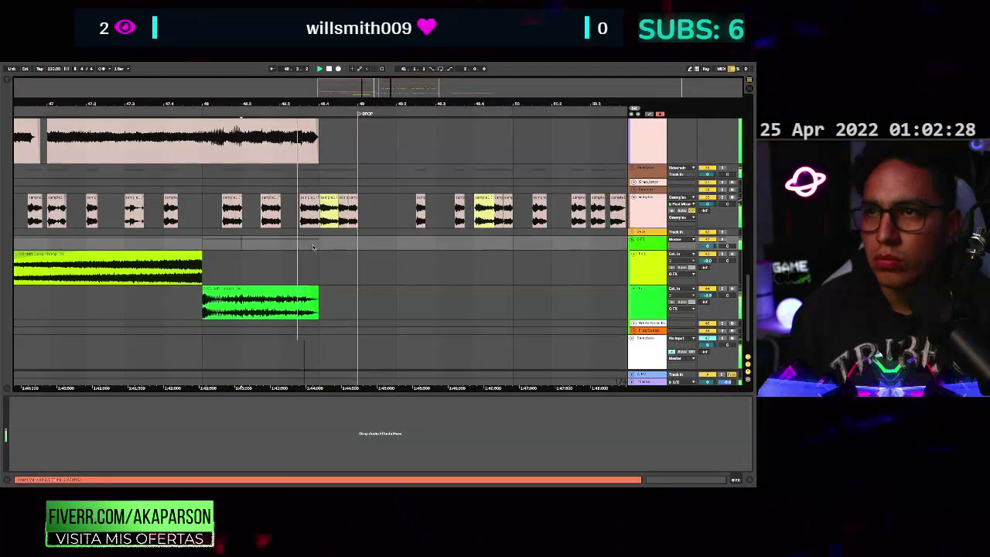
{"action": "left_click", "coordinate": [314, 289]}
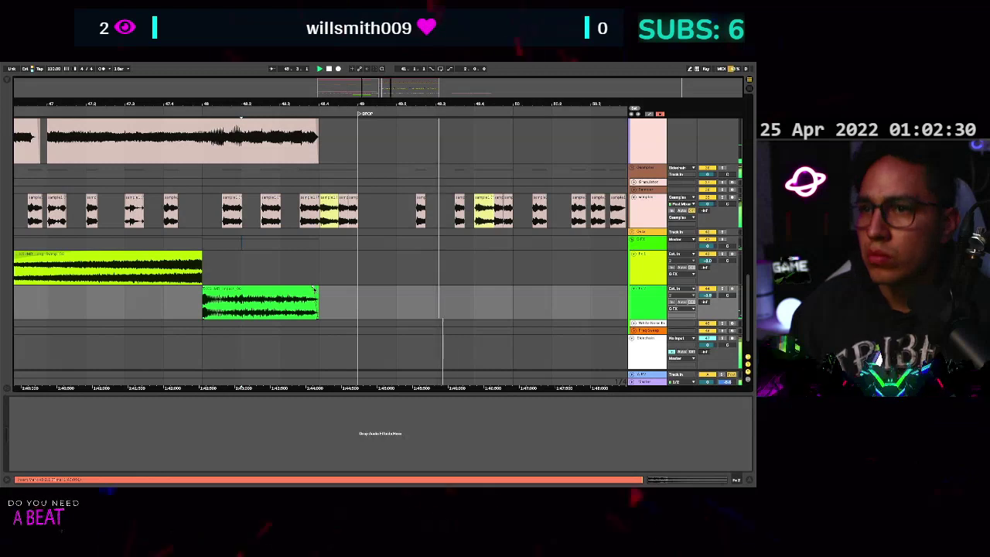
Raise the saturation macro in the MS process rack on the drop's yellow cymbal loop track.
{"action": "scroll", "coordinate": [378, 277], "scroll_direction": "down", "scroll_amount": 6}
{"action": "scroll", "coordinate": [378, 276], "scroll_direction": "up", "scroll_amount": 4}
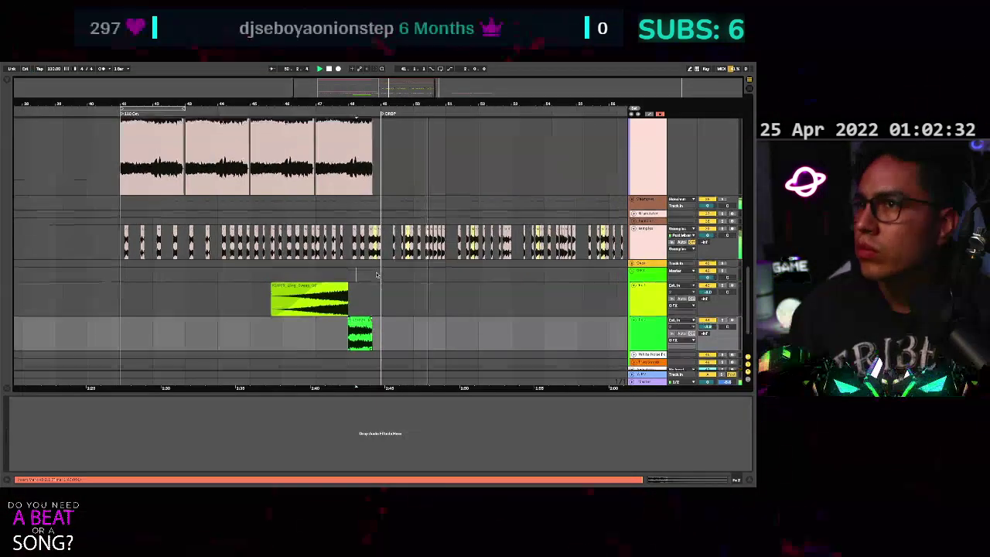
{"action": "scroll", "coordinate": [412, 278], "scroll_direction": "up", "scroll_amount": 5}
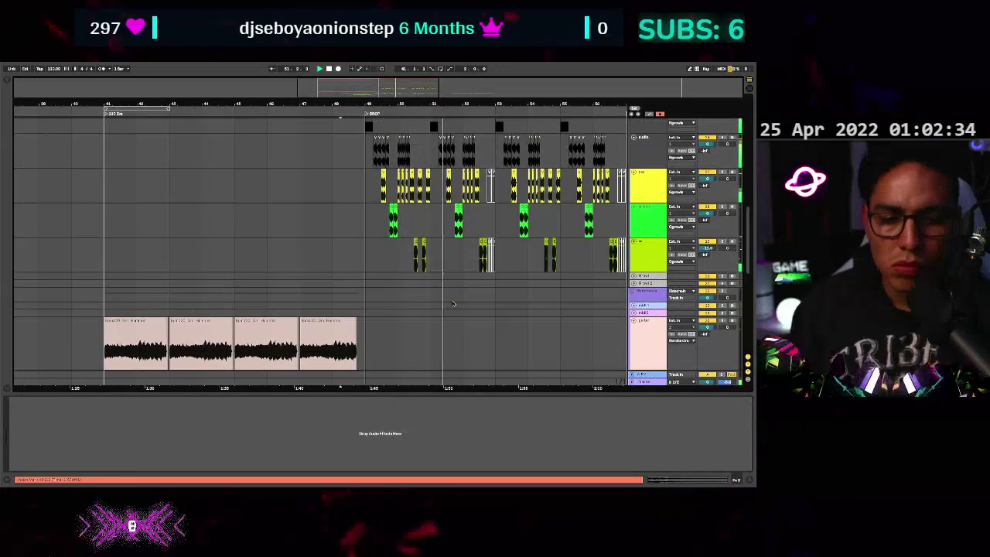
{"action": "scroll", "coordinate": [464, 302], "scroll_direction": "up", "scroll_amount": 6}
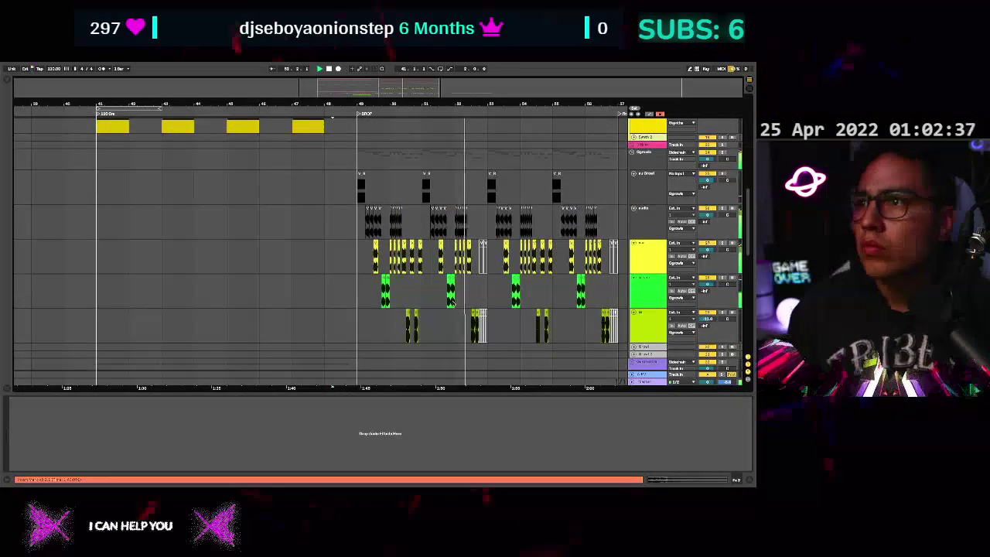
{"action": "scroll", "coordinate": [471, 250], "scroll_direction": "up", "scroll_amount": 3}
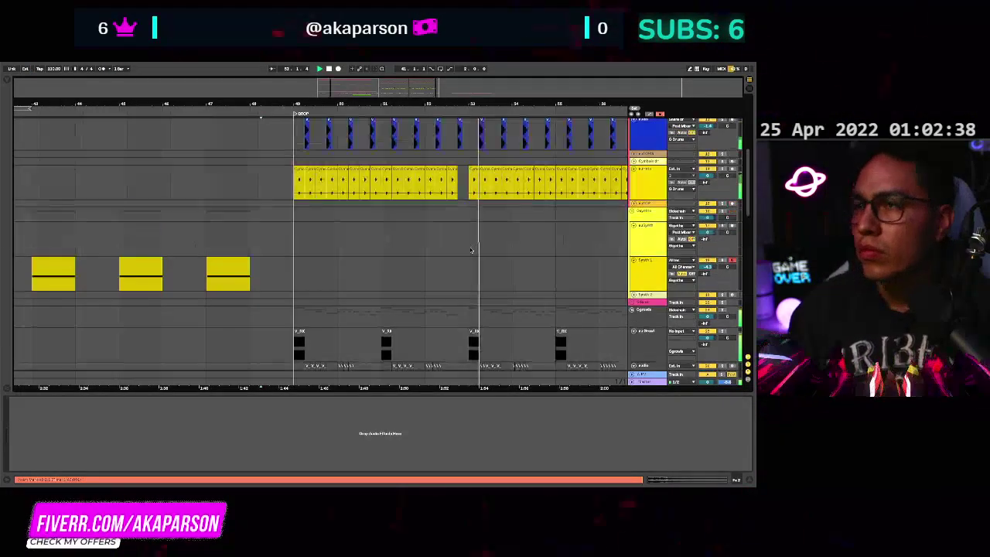
{"action": "scroll", "coordinate": [475, 247], "scroll_direction": "up", "scroll_amount": 1}
{"action": "left_click", "coordinate": [657, 177]}
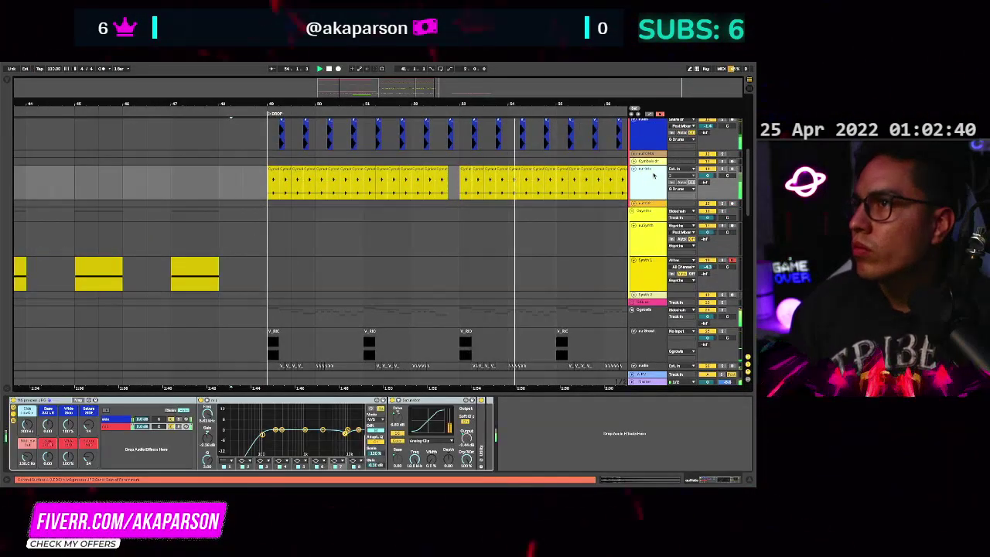
{"action": "left_click_drag", "start_coordinate": [89, 425], "coordinate": [89, 418]}
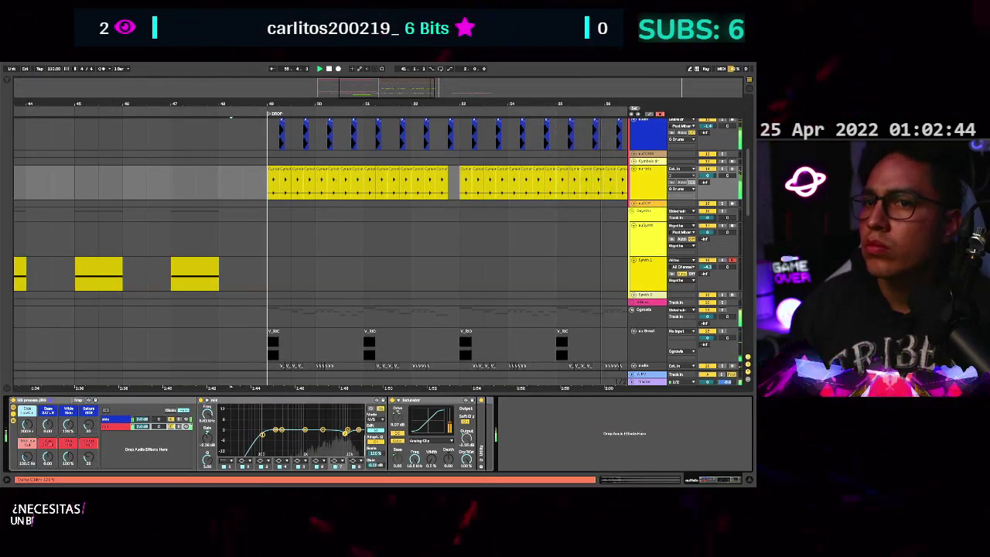
Delete the last yellow cymbal clip before bar 57 and replay from 56.3.
{"action": "scroll", "coordinate": [310, 277], "scroll_direction": "down", "scroll_amount": 2}
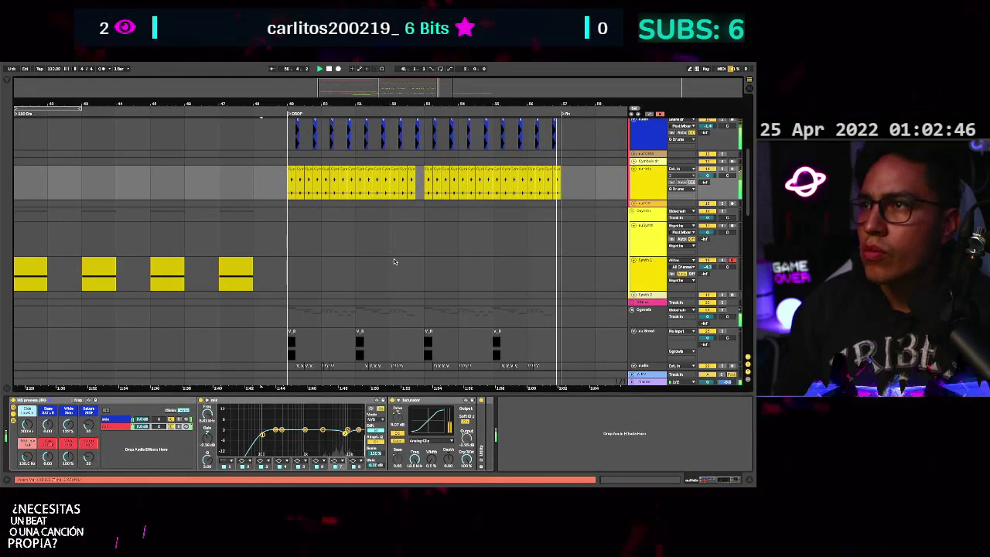
{"action": "scroll", "coordinate": [480, 274], "scroll_direction": "up", "scroll_amount": 4}
{"action": "scroll", "coordinate": [479, 271], "scroll_direction": "right", "scroll_amount": 3}
{"action": "scroll", "coordinate": [480, 270], "scroll_direction": "up", "scroll_amount": 1}
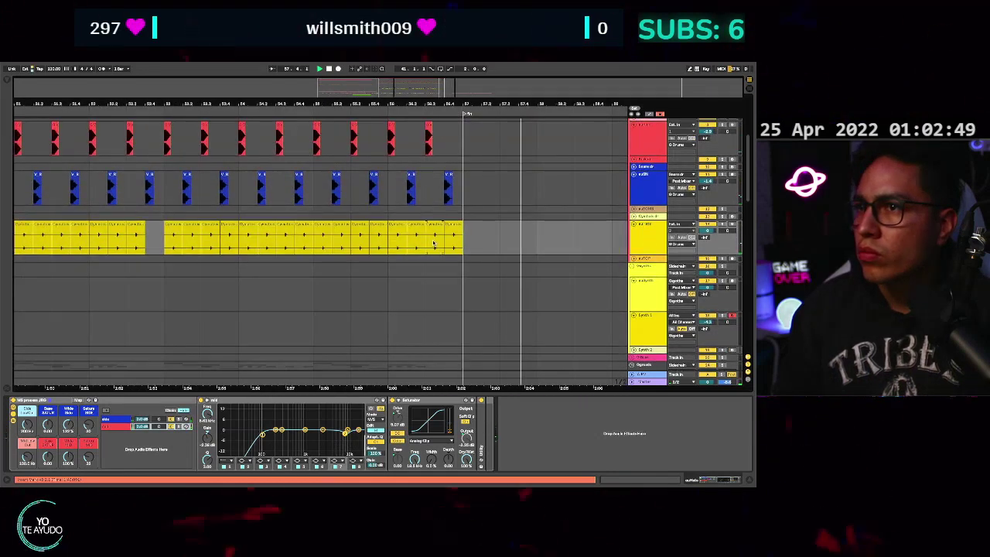
{"action": "key", "text": "space"}
{"action": "left_click", "coordinate": [453, 225]}
{"action": "key", "text": "Delete"}
{"action": "left_click", "coordinate": [428, 193]}
{"action": "key", "text": "space"}
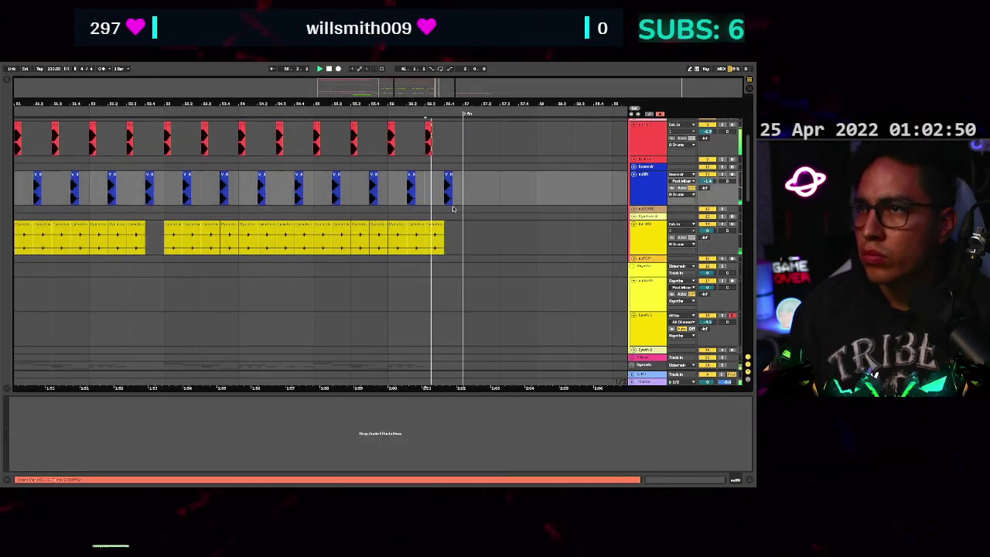
Replay the build-up from bar 41 and examine the guitar, sample and effects clips up to the drop.
{"action": "scroll", "coordinate": [453, 207], "scroll_direction": "down", "scroll_amount": 7}
{"action": "scroll", "coordinate": [486, 255], "scroll_direction": "down", "scroll_amount": 3}
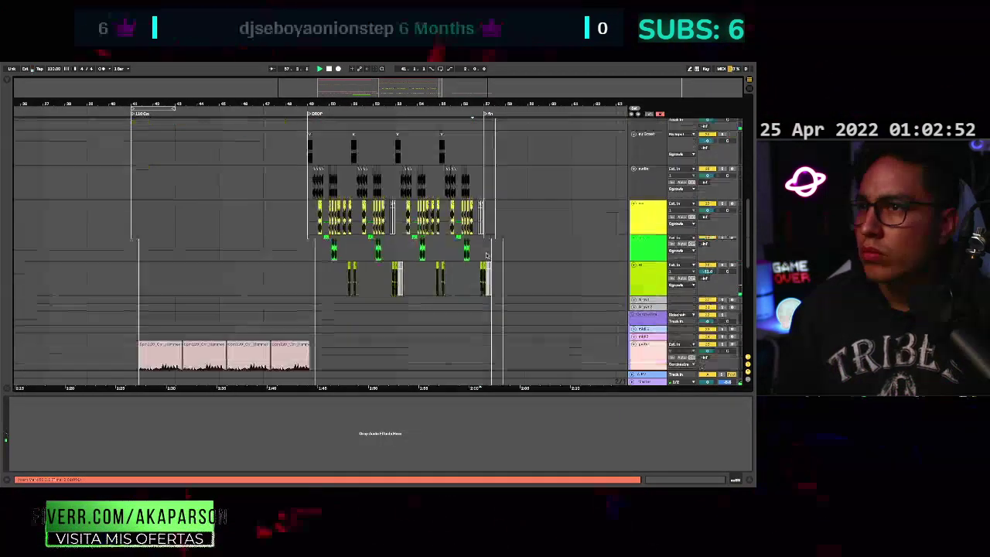
{"action": "scroll", "coordinate": [486, 255], "scroll_direction": "down", "scroll_amount": 5}
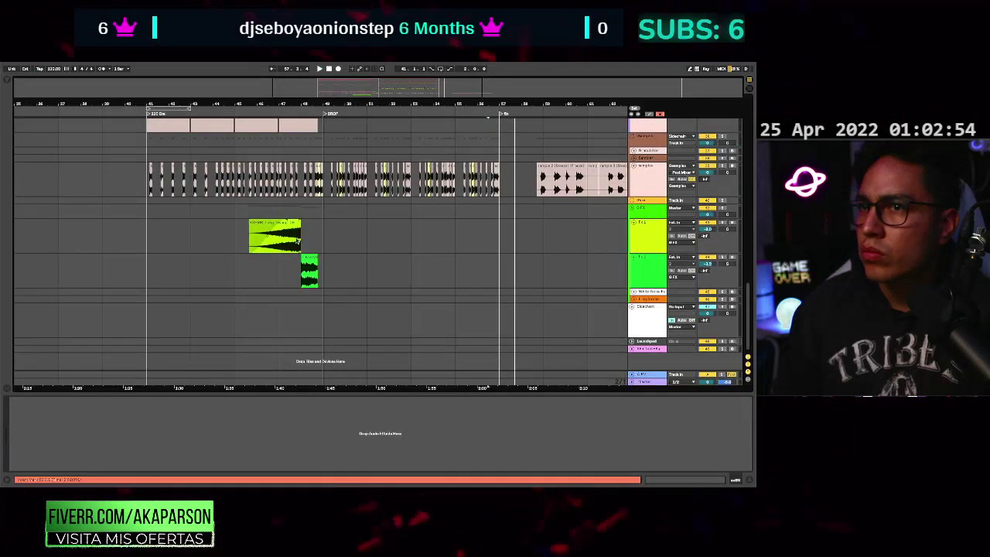
{"action": "left_click", "coordinate": [499, 236]}
{"action": "left_click", "coordinate": [154, 231]}
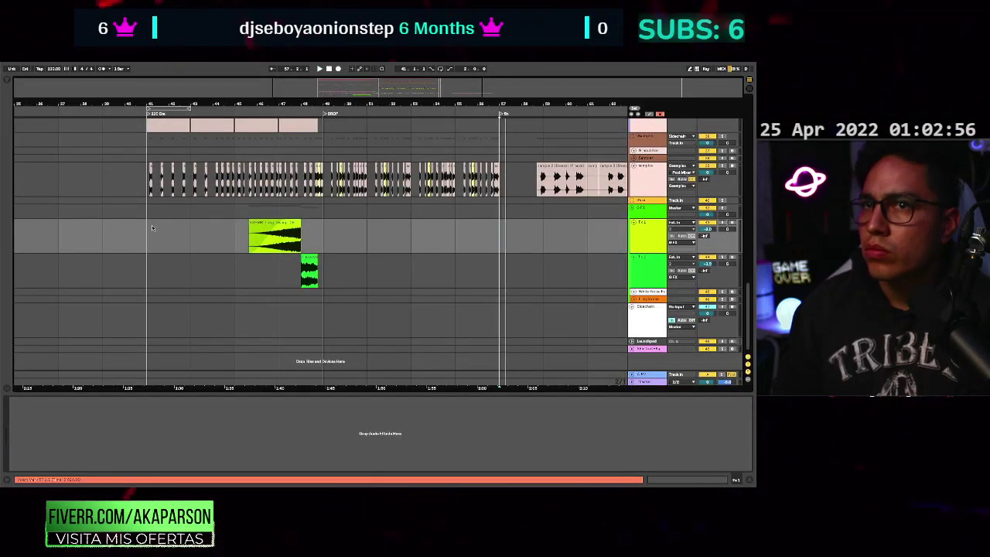
{"action": "key", "text": "space"}
{"action": "key", "text": "space"}
{"action": "scroll", "coordinate": [172, 236], "scroll_direction": "up", "scroll_amount": 2}
{"action": "scroll", "coordinate": [202, 236], "scroll_direction": "up", "scroll_amount": 2}
{"action": "scroll", "coordinate": [203, 236], "scroll_direction": "up", "scroll_amount": 2}
{"action": "scroll", "coordinate": [202, 236], "scroll_direction": "right", "scroll_amount": 1}
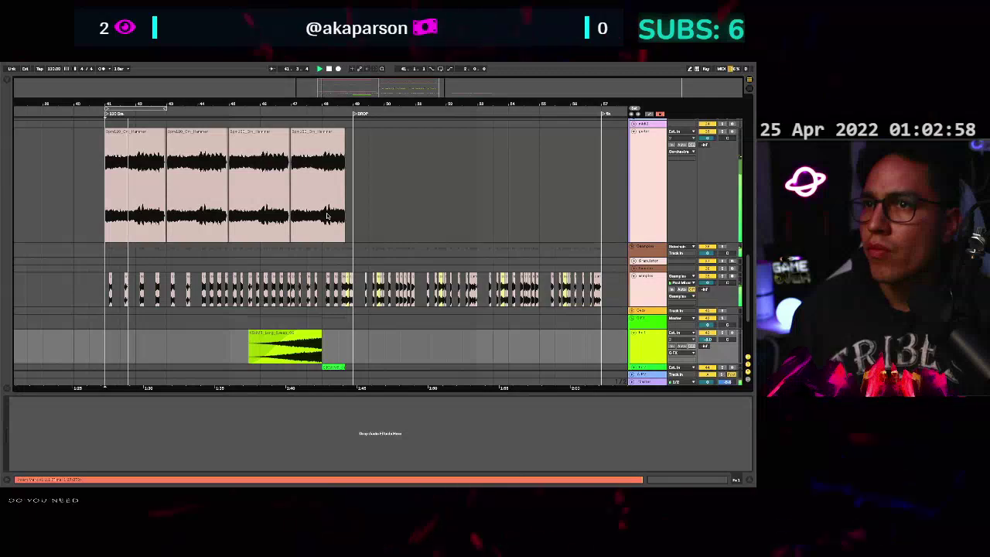
{"action": "scroll", "coordinate": [338, 262], "scroll_direction": "up", "scroll_amount": 1}
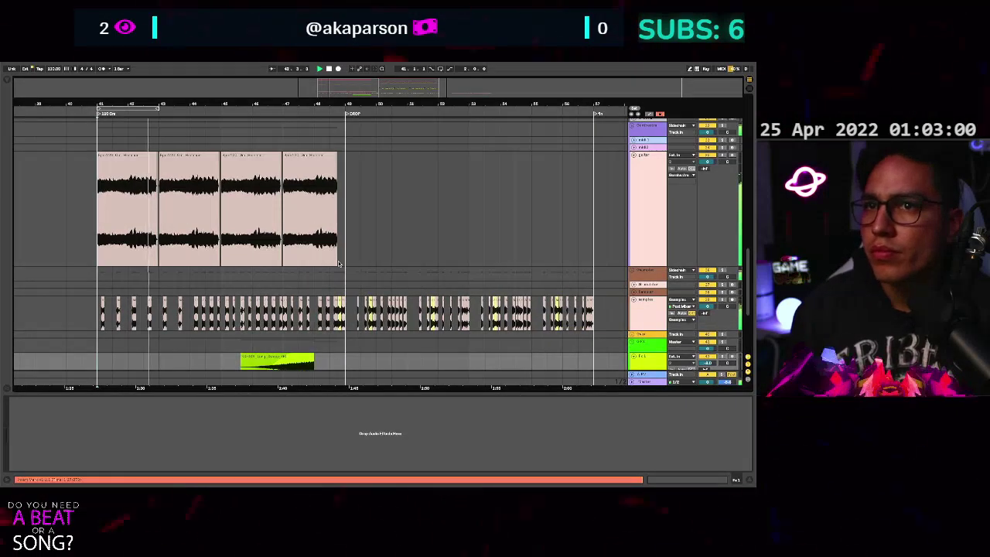
{"action": "scroll", "coordinate": [340, 264], "scroll_direction": "up", "scroll_amount": 1}
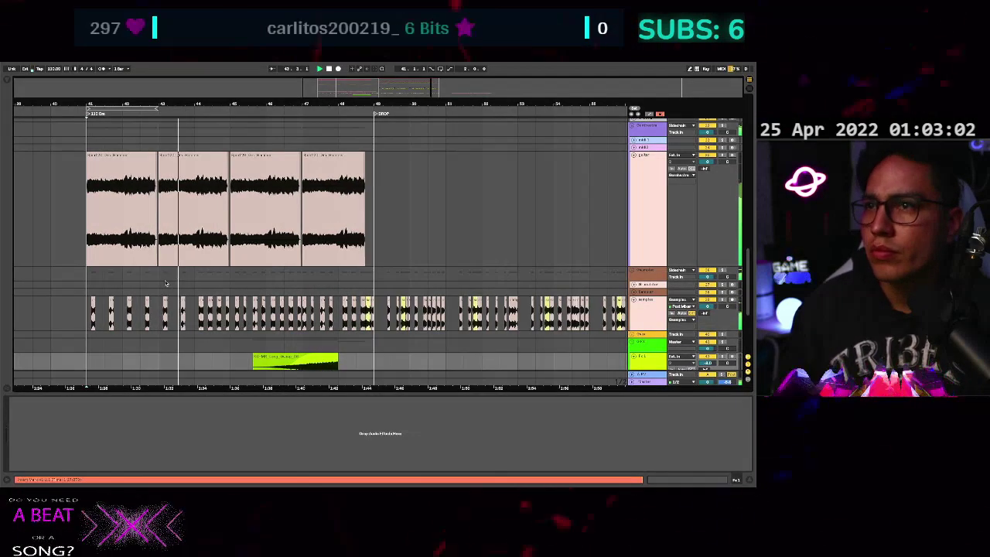
Examine the first synth track's clips and device chain while the drop plays.
{"action": "scroll", "coordinate": [348, 265], "scroll_direction": "up", "scroll_amount": 3}
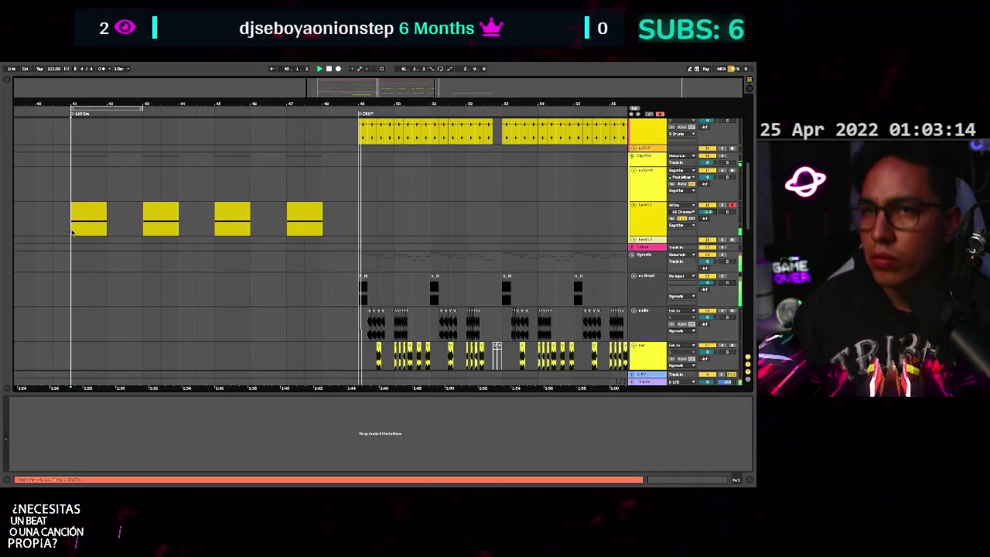
{"action": "left_click", "coordinate": [111, 228]}
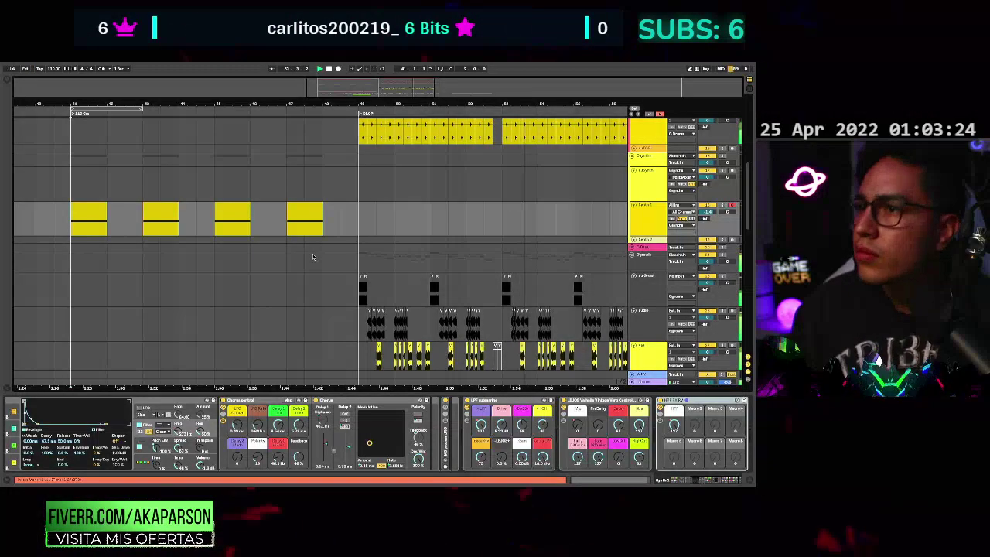
{"action": "scroll", "coordinate": [312, 255], "scroll_direction": "down", "scroll_amount": 1}
{"action": "scroll", "coordinate": [313, 254], "scroll_direction": "up", "scroll_amount": 1}
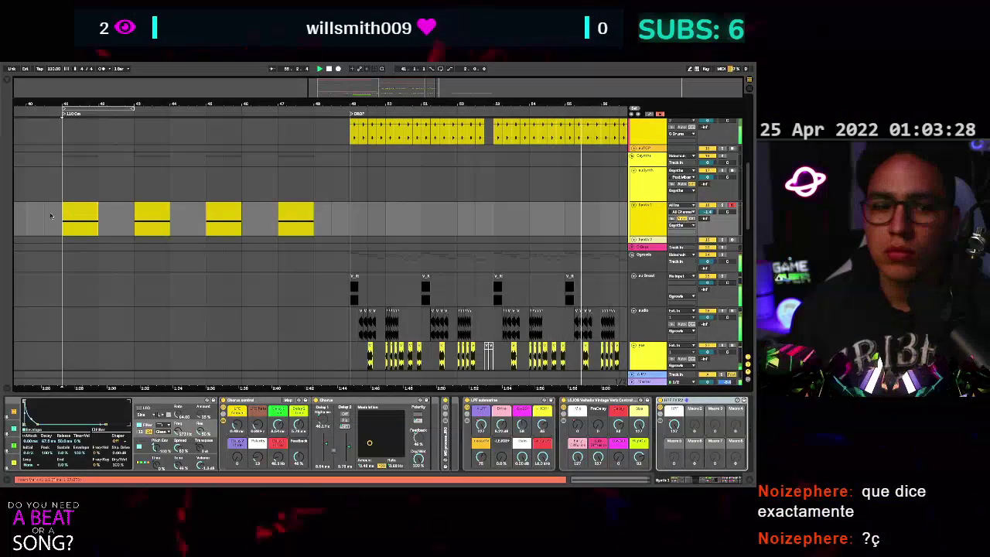
{"action": "scroll", "coordinate": [133, 241], "scroll_direction": "down", "scroll_amount": 2}
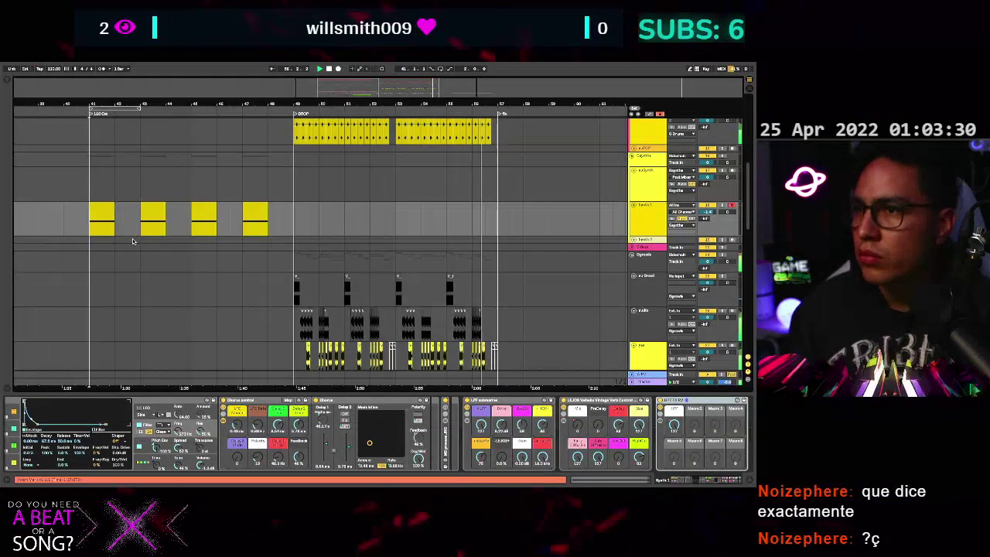
Solo the samples track and start playback at the long uncut sample clips after bar 57.
{"action": "scroll", "coordinate": [206, 247], "scroll_direction": "down", "scroll_amount": 6}
{"action": "scroll", "coordinate": [286, 253], "scroll_direction": "up", "scroll_amount": 3}
{"action": "scroll", "coordinate": [286, 253], "scroll_direction": "down", "scroll_amount": 3}
{"action": "key", "text": "space"}
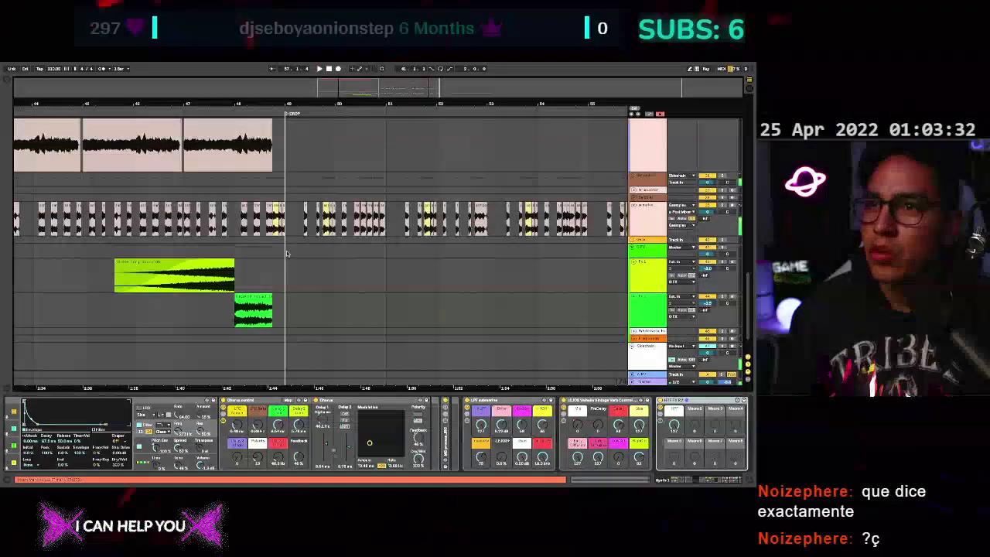
{"action": "scroll", "coordinate": [287, 250], "scroll_direction": "right", "scroll_amount": 6}
{"action": "left_click", "coordinate": [188, 245]}
{"action": "left_click", "coordinate": [672, 233]}
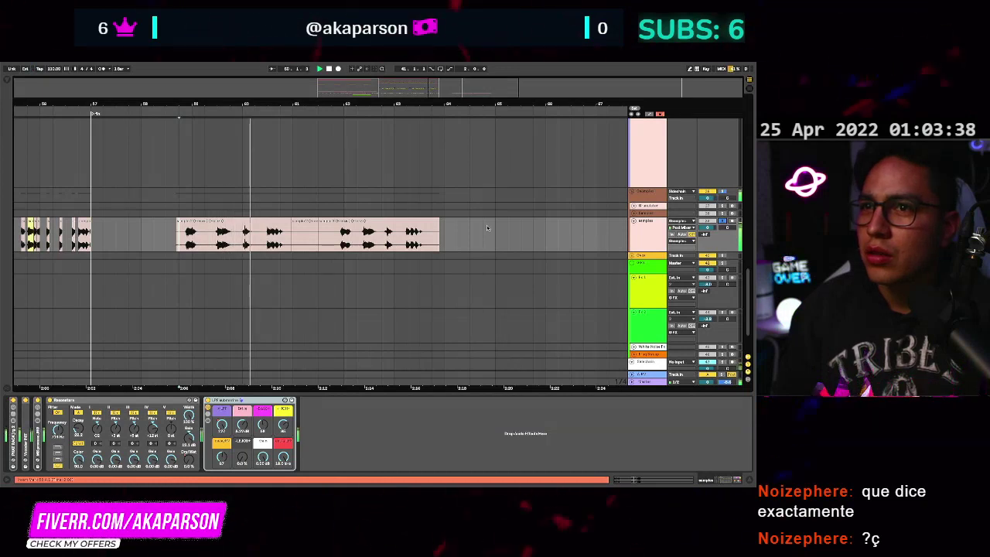
Listen to the soloed uncut sample clips, stop playback, and replay them from near their beginning.
{"action": "scroll", "coordinate": [488, 228], "scroll_direction": "down", "scroll_amount": 3}
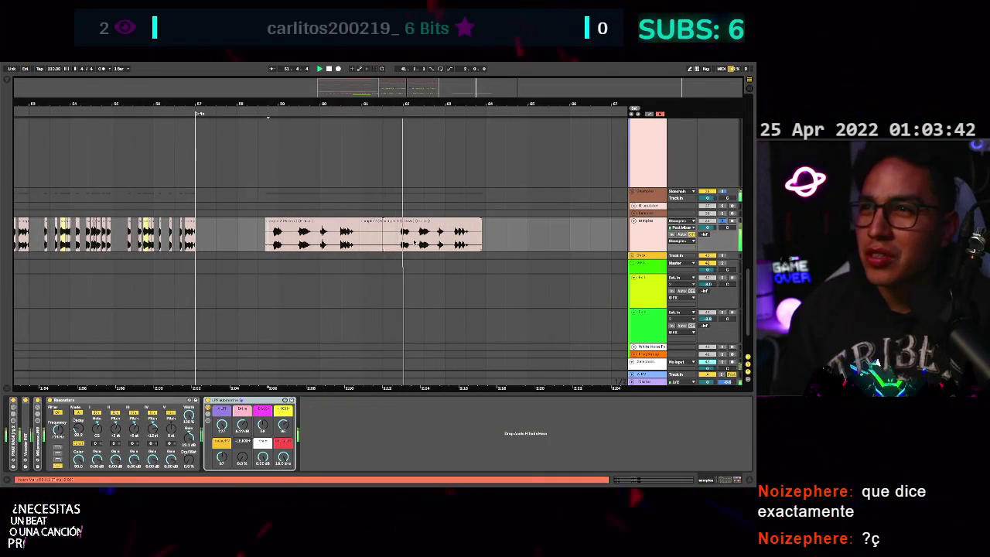
{"action": "scroll", "coordinate": [415, 243], "scroll_direction": "up", "scroll_amount": 3}
{"action": "scroll", "coordinate": [416, 244], "scroll_direction": "up", "scroll_amount": 2}
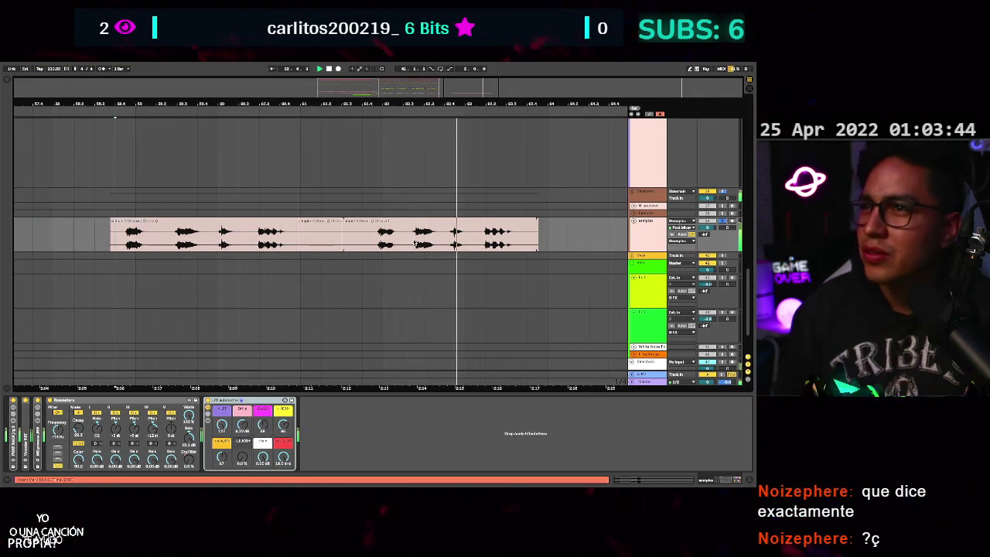
{"action": "scroll", "coordinate": [415, 243], "scroll_direction": "down", "scroll_amount": 4}
{"action": "key", "text": "space"}
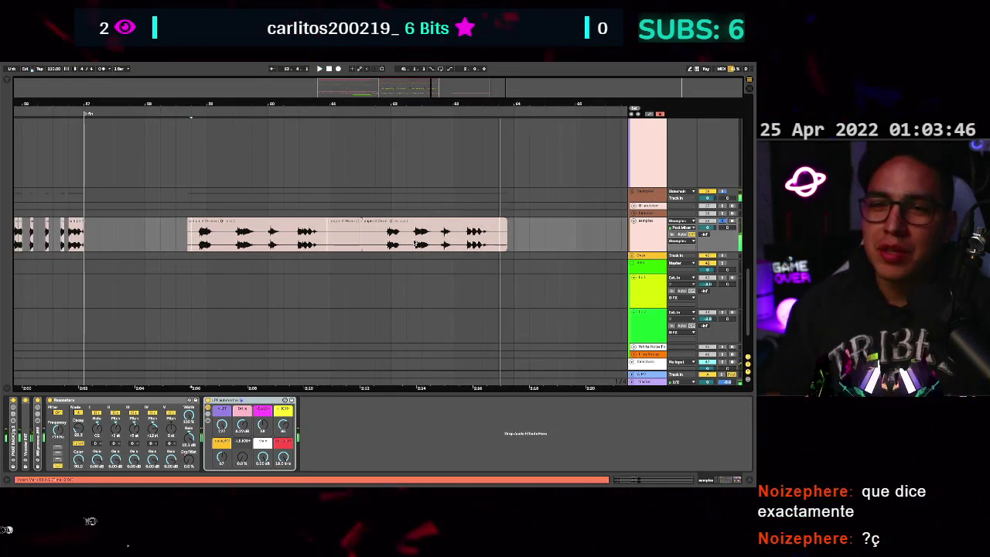
{"action": "scroll", "coordinate": [198, 246], "scroll_direction": "left", "scroll_amount": 2}
{"action": "scroll", "coordinate": [199, 246], "scroll_direction": "down", "scroll_amount": 1}
{"action": "scroll", "coordinate": [199, 247], "scroll_direction": "left", "scroll_amount": 2}
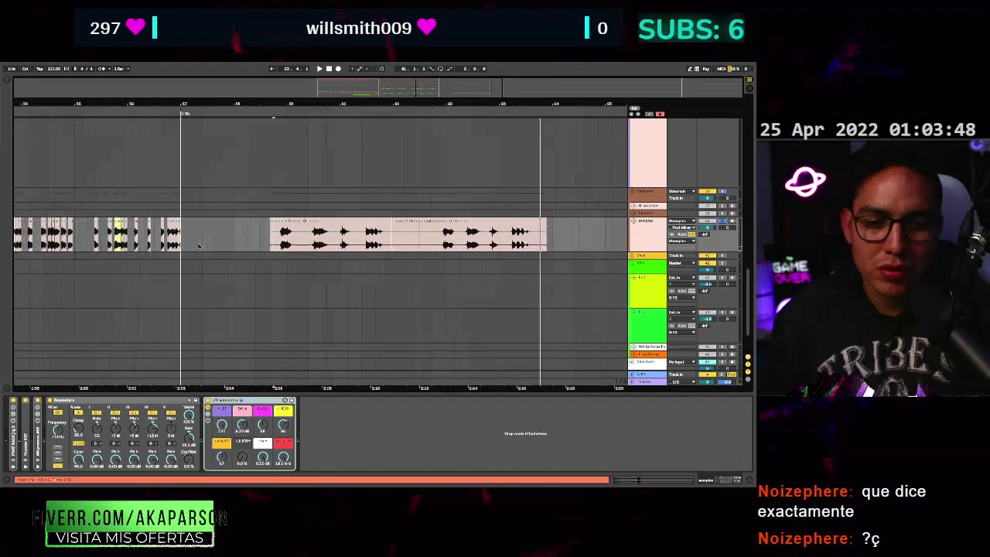
{"action": "scroll", "coordinate": [199, 246], "scroll_direction": "right", "scroll_amount": 1}
{"action": "scroll", "coordinate": [199, 247], "scroll_direction": "up", "scroll_amount": 1}
{"action": "scroll", "coordinate": [268, 246], "scroll_direction": "up", "scroll_amount": 2}
{"action": "key", "text": "space"}
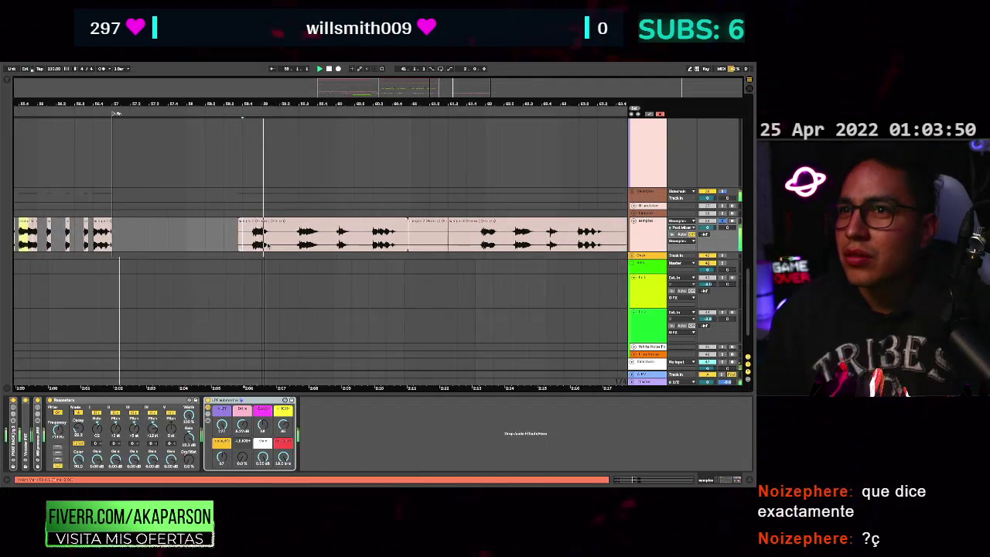
{"action": "scroll", "coordinate": [267, 246], "scroll_direction": "down", "scroll_amount": 1}
{"action": "scroll", "coordinate": [357, 245], "scroll_direction": "up", "scroll_amount": 1}
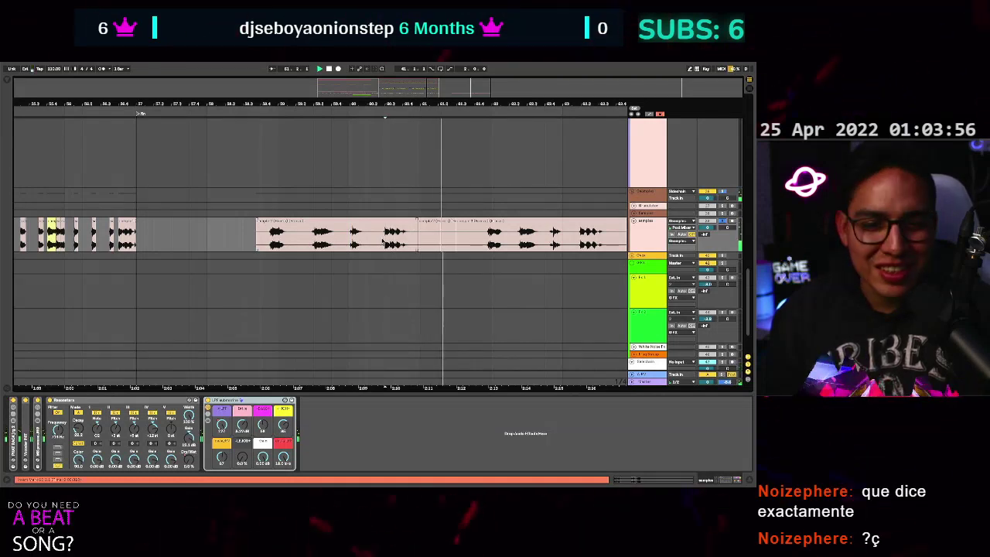
Stop playback and select bars 41 to 57 on the samples track and the lanes directly above it.
{"action": "scroll", "coordinate": [327, 235], "scroll_direction": "down", "scroll_amount": 5}
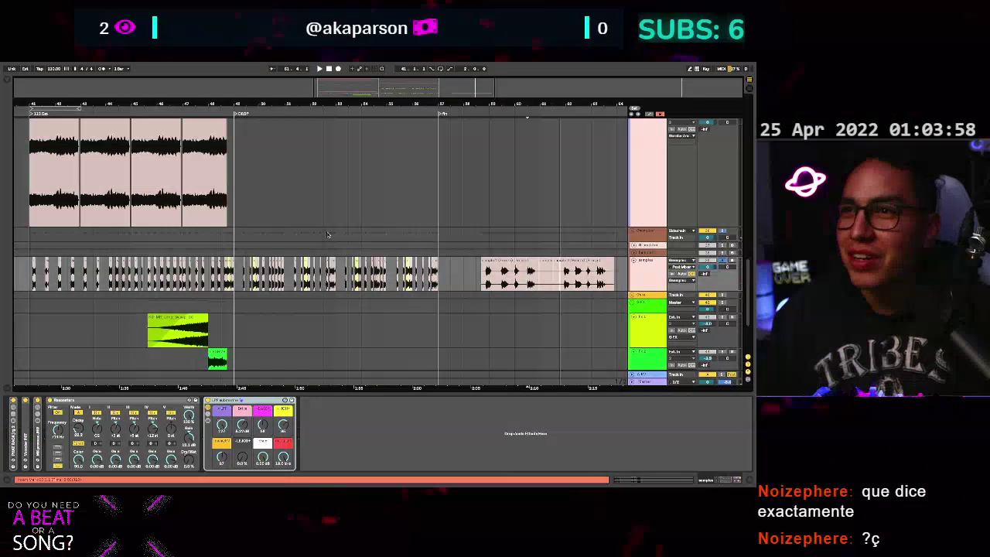
{"action": "scroll", "coordinate": [328, 235], "scroll_direction": "down", "scroll_amount": 3}
{"action": "left_click_drag", "start_coordinate": [405, 242], "coordinate": [175, 283]}
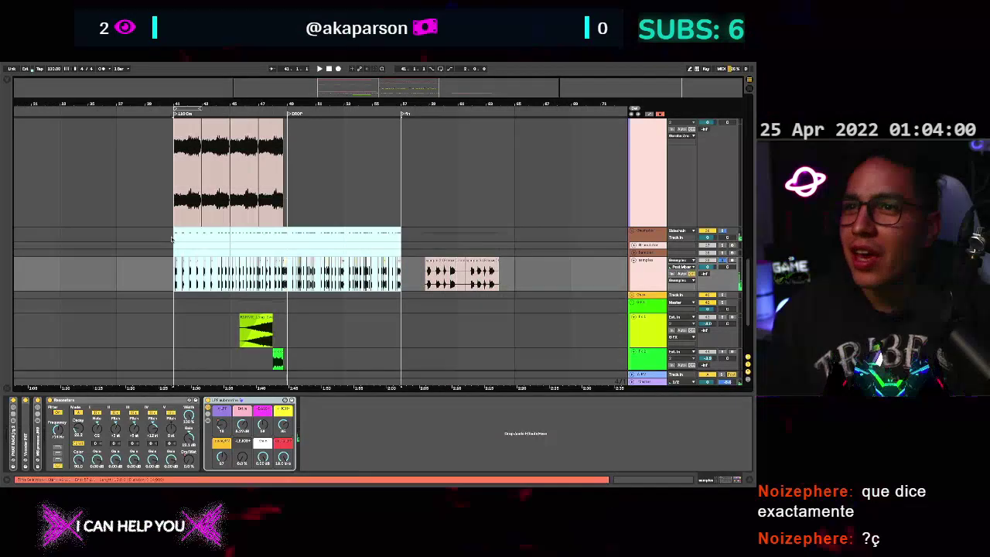
Find the Fiver MASTER rack preset in the library and load it into the Master track's device chain.
{"action": "left_click", "coordinate": [647, 382]}
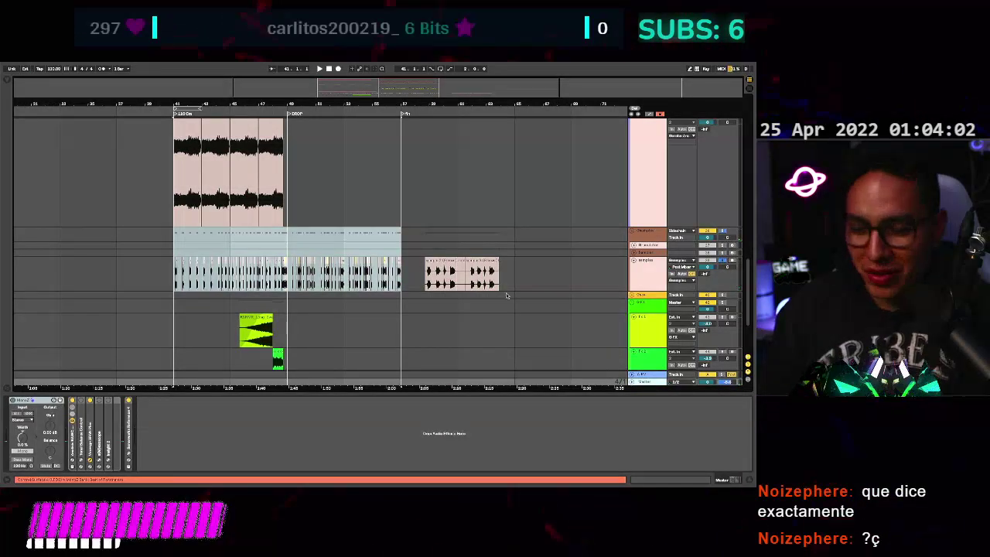
{"action": "key", "text": "ctrl+f"}
{"action": "type", "text": "you"}
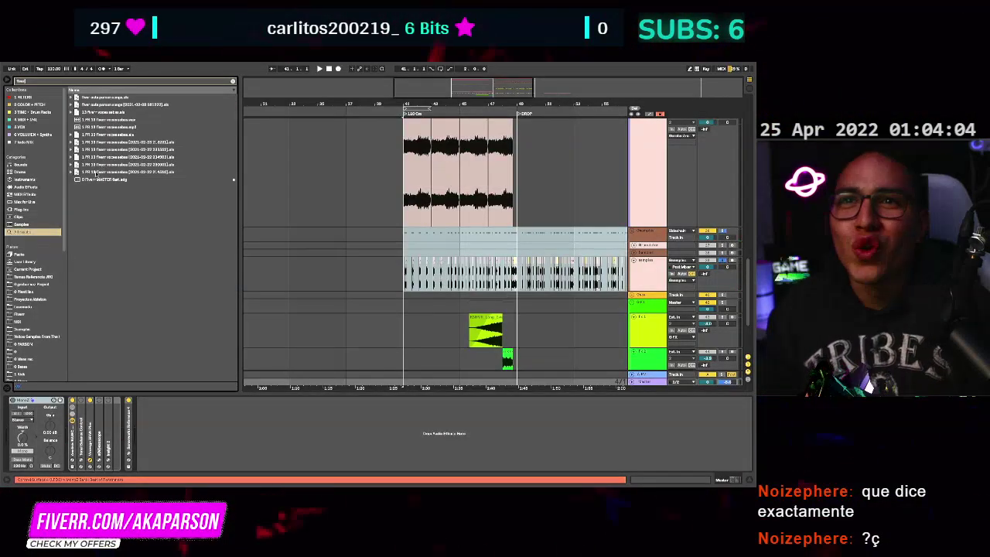
{"action": "left_click", "coordinate": [96, 179]}
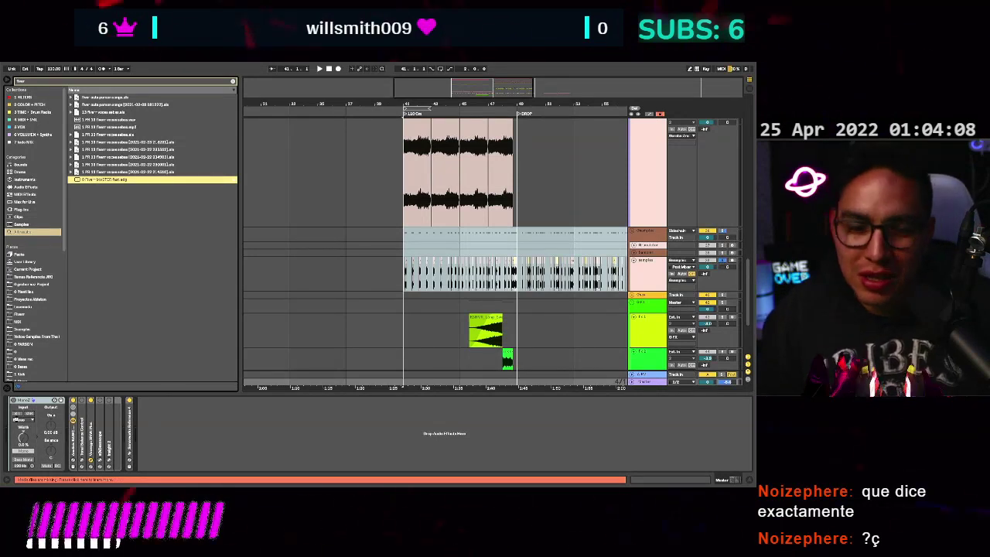
{"action": "left_click_drag", "start_coordinate": [282, 326], "coordinate": [398, 289]}
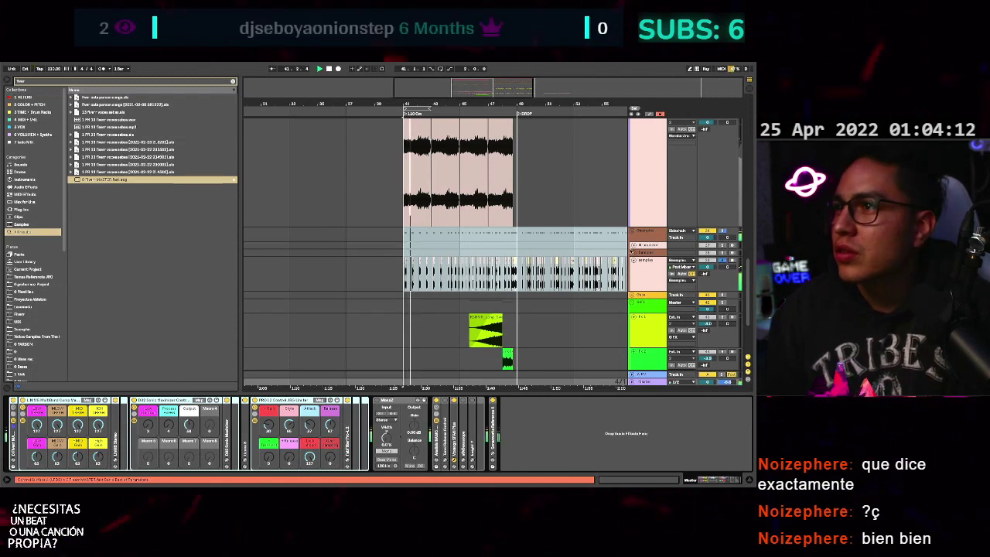
Listen to the build-up from bar 41 through the new Master chain and focus the view on the transition into the drop.
{"action": "scroll", "coordinate": [515, 255], "scroll_direction": "up", "scroll_amount": 2}
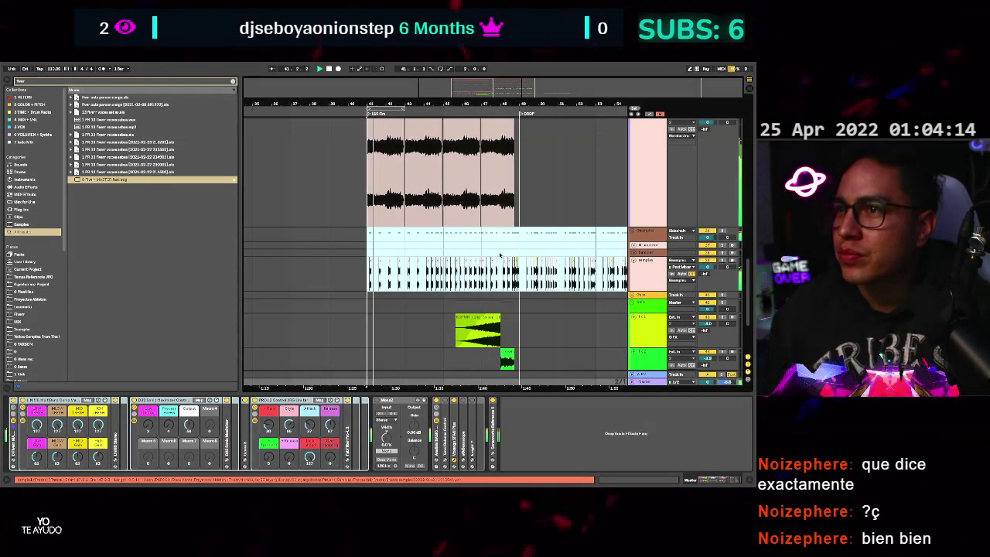
{"action": "left_click", "coordinate": [513, 250]}
{"action": "scroll", "coordinate": [538, 273], "scroll_direction": "up", "scroll_amount": 4}
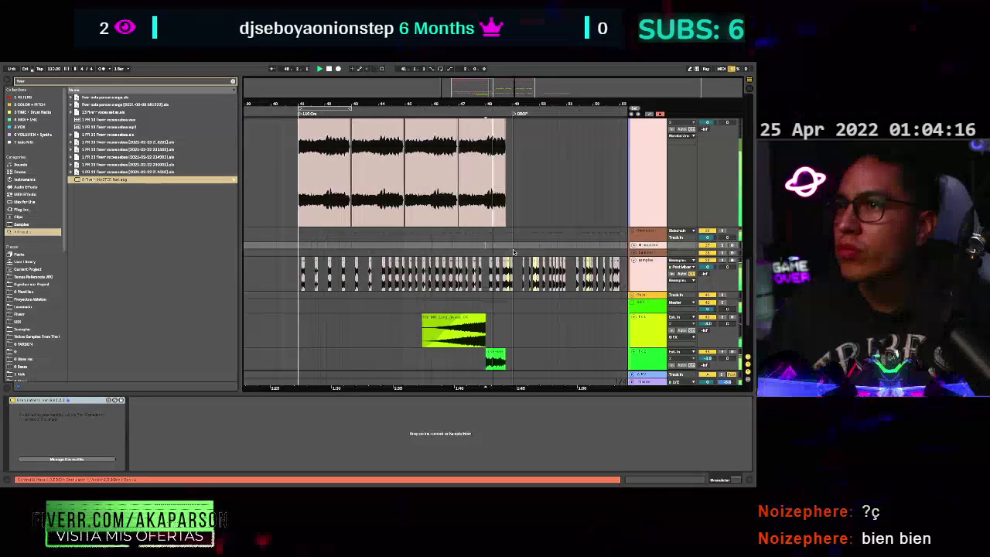
Open the Tonal Balance Control and Insight analyzers from the Master track's device chain.
{"action": "left_click", "coordinate": [646, 384]}
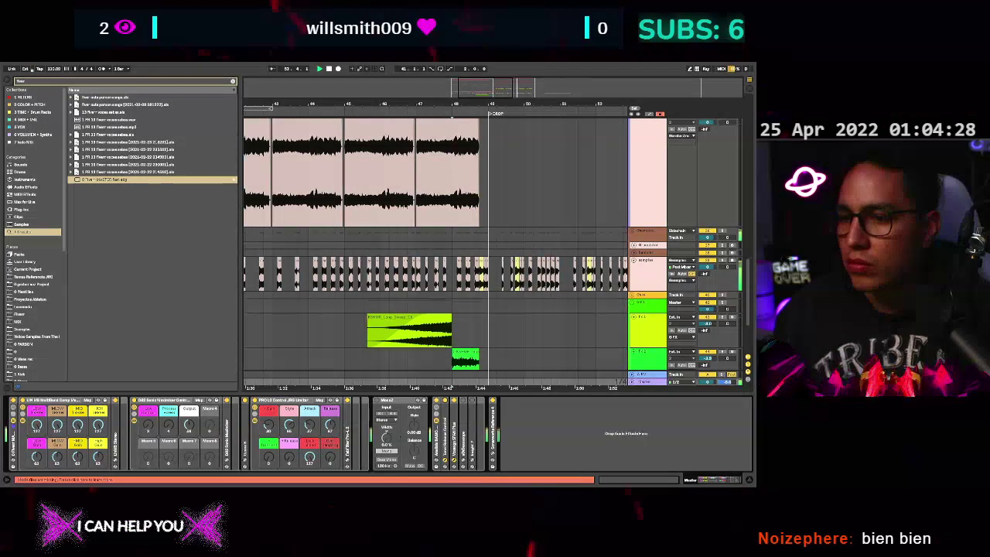
{"action": "left_click", "coordinate": [445, 460]}
{"action": "left_click_drag", "start_coordinate": [439, 213], "coordinate": [307, 119]}
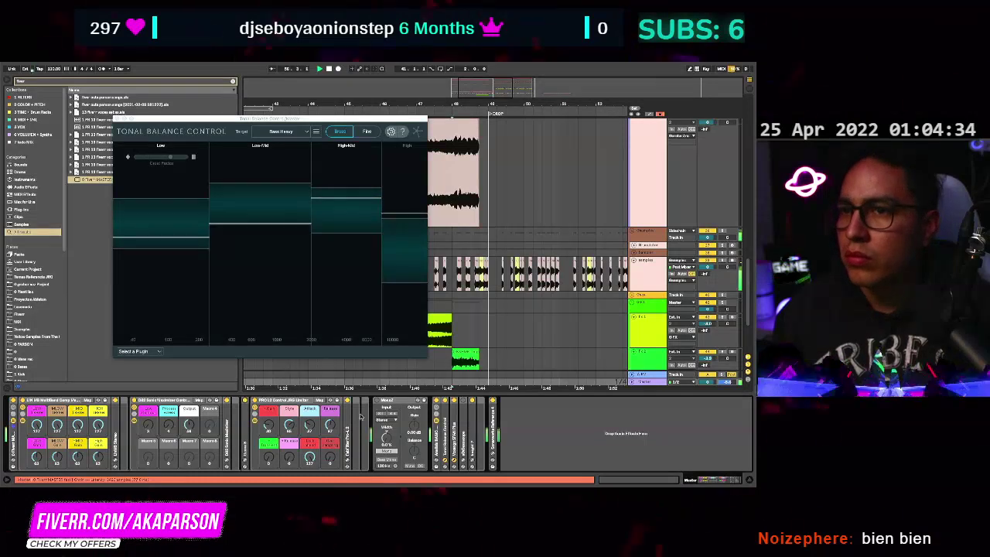
{"action": "left_click", "coordinate": [472, 461]}
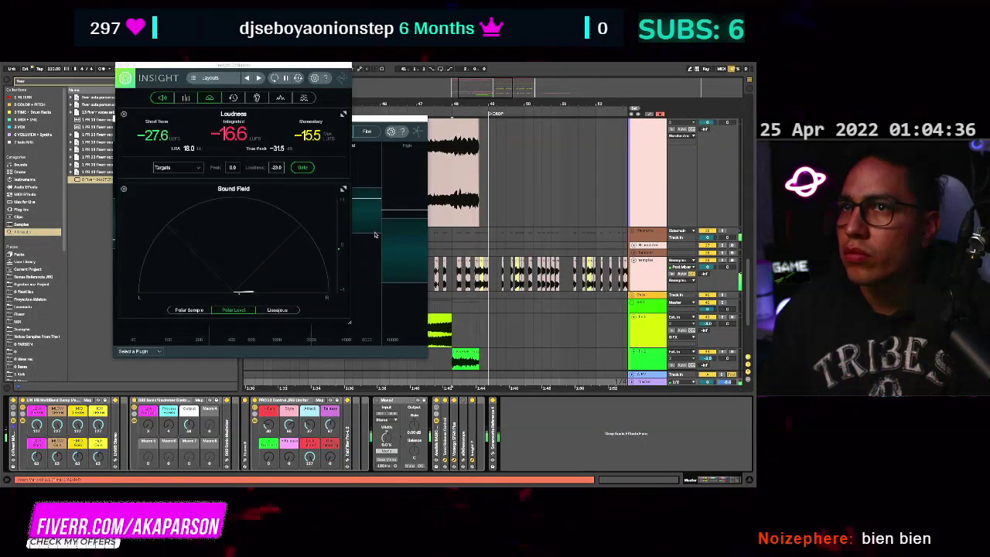
Restart playback and examine the master's loudness, sound field and tonal balance through the drop.
{"action": "key", "text": "space"}
{"action": "key", "text": "space"}
{"action": "key", "text": "space"}
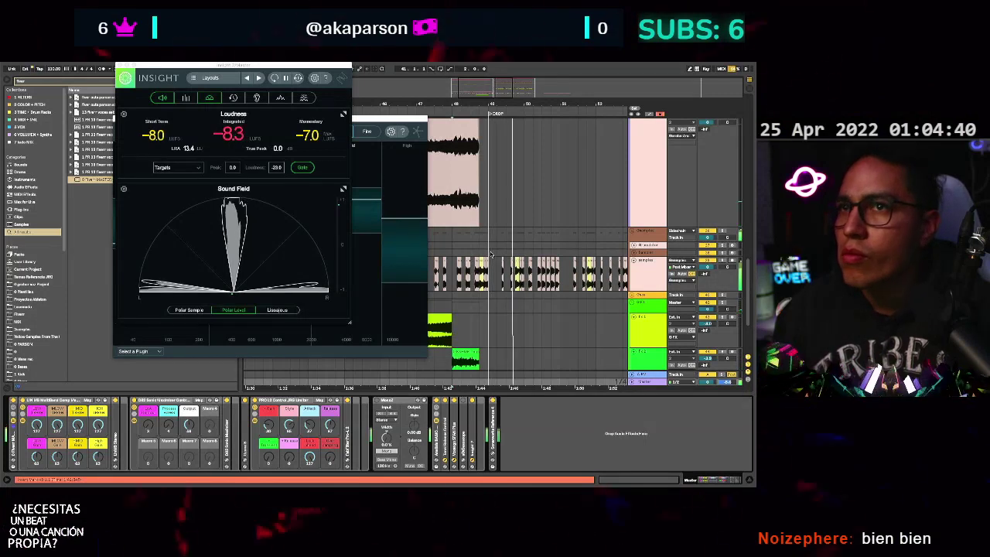
{"action": "scroll", "coordinate": [491, 253], "scroll_direction": "up", "scroll_amount": 2}
{"action": "key", "text": "minus"}
{"action": "key", "text": "minus"}
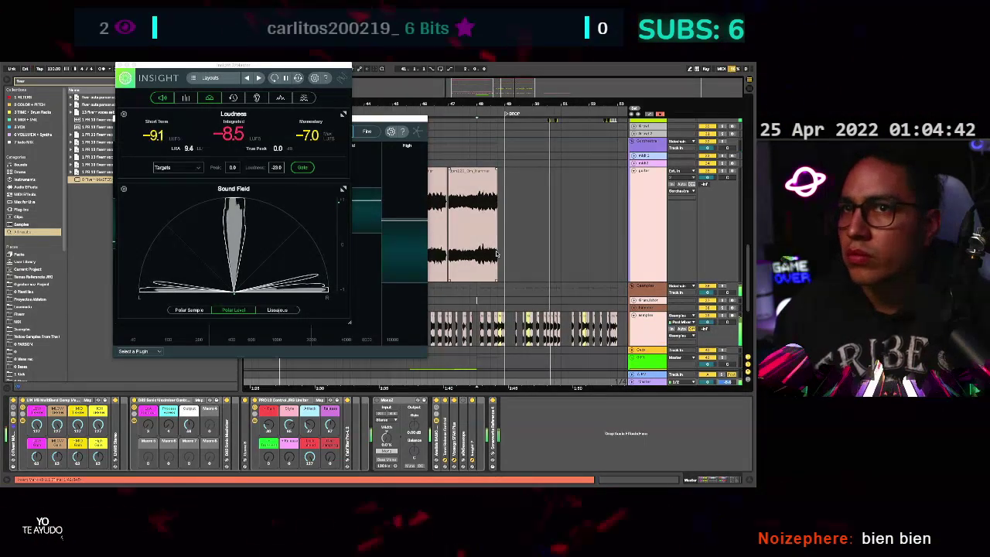
{"action": "key", "text": "minus"}
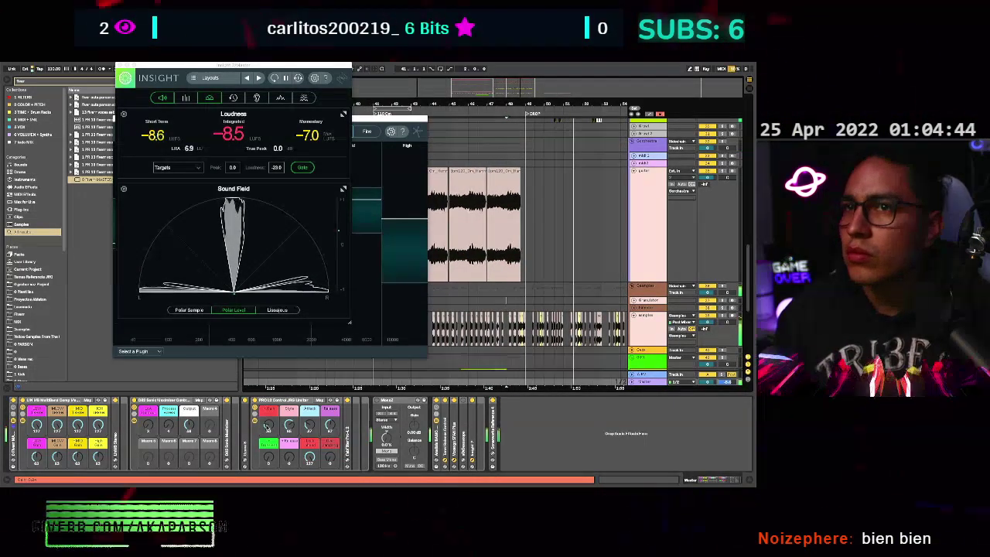
{"action": "scroll", "coordinate": [495, 314], "scroll_direction": "left", "scroll_amount": 2}
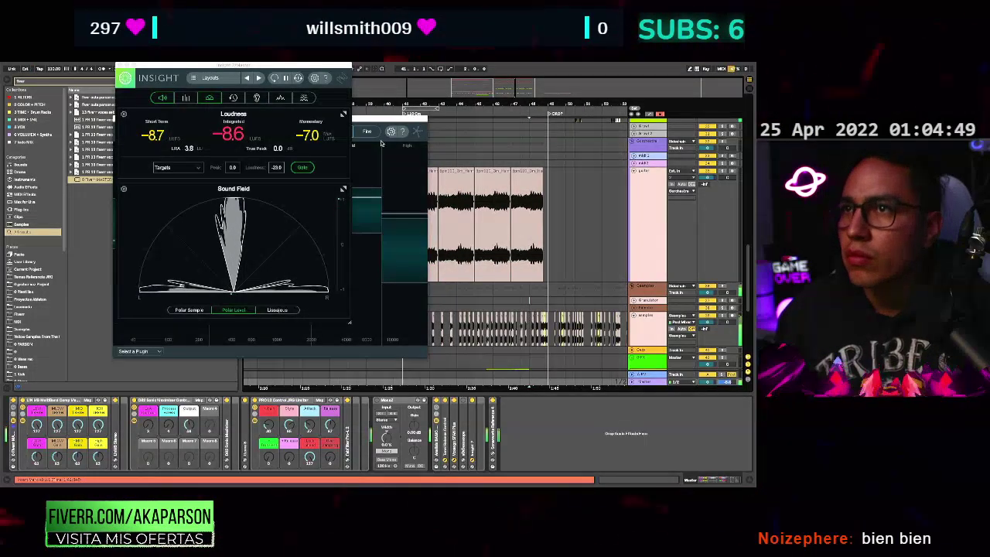
{"action": "left_click_drag", "start_coordinate": [362, 118], "coordinate": [384, 145]}
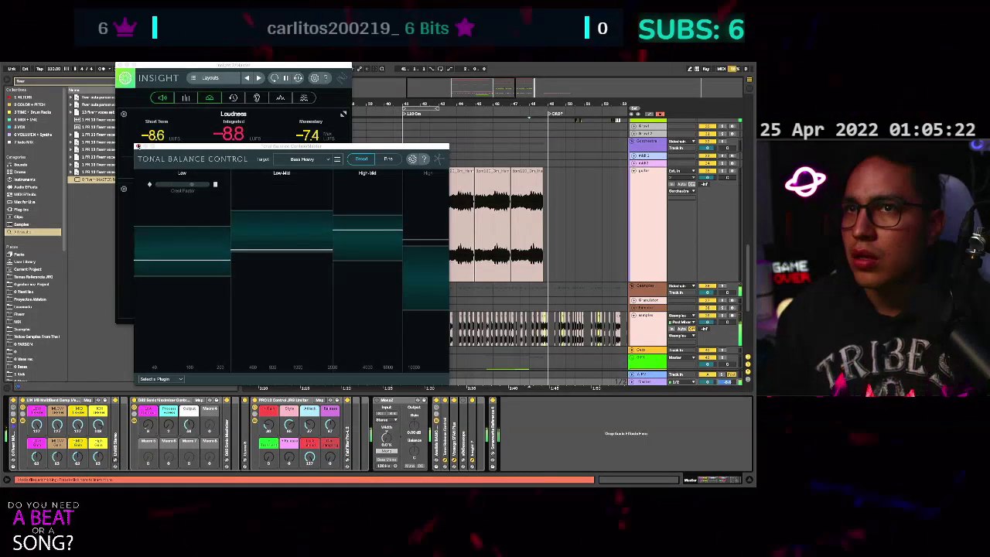
Close the Tonal Balance Control and Insight windows.
{"action": "left_click", "coordinate": [138, 146]}
{"action": "left_click", "coordinate": [126, 66]}
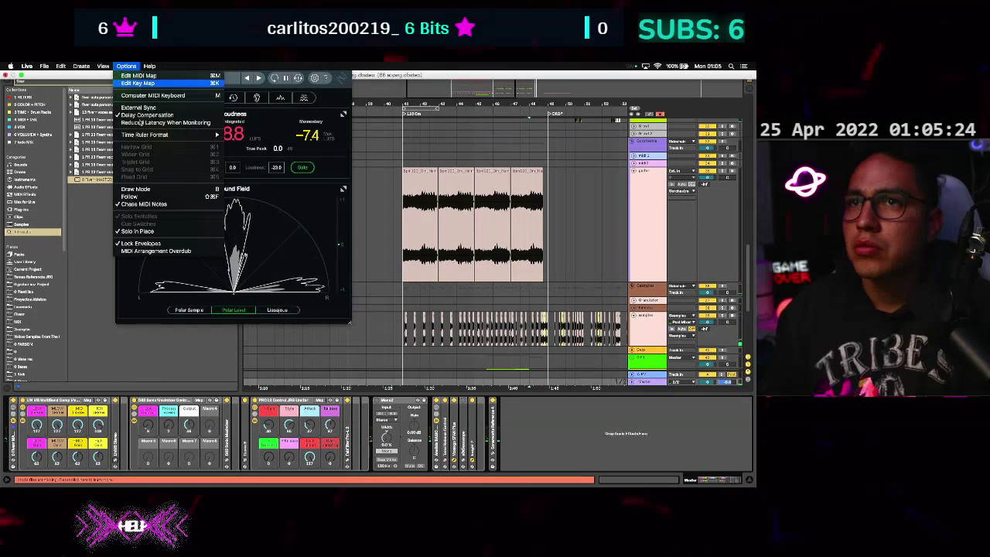
{"action": "left_click", "coordinate": [311, 188]}
{"action": "left_click", "coordinate": [120, 65]}
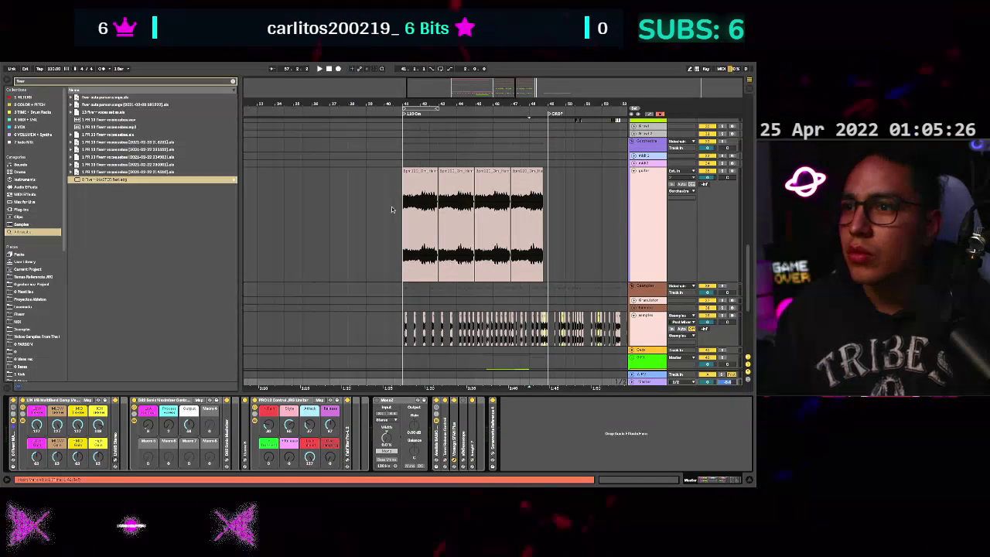
Reduce the guitar track's height, hide the browser and fold all track groups for a compact arrangement overview.
{"action": "scroll", "coordinate": [414, 201], "scroll_direction": "down", "scroll_amount": 3}
{"action": "scroll", "coordinate": [411, 204], "scroll_direction": "right", "scroll_amount": 2}
{"action": "scroll", "coordinate": [411, 203], "scroll_direction": "up", "scroll_amount": 3}
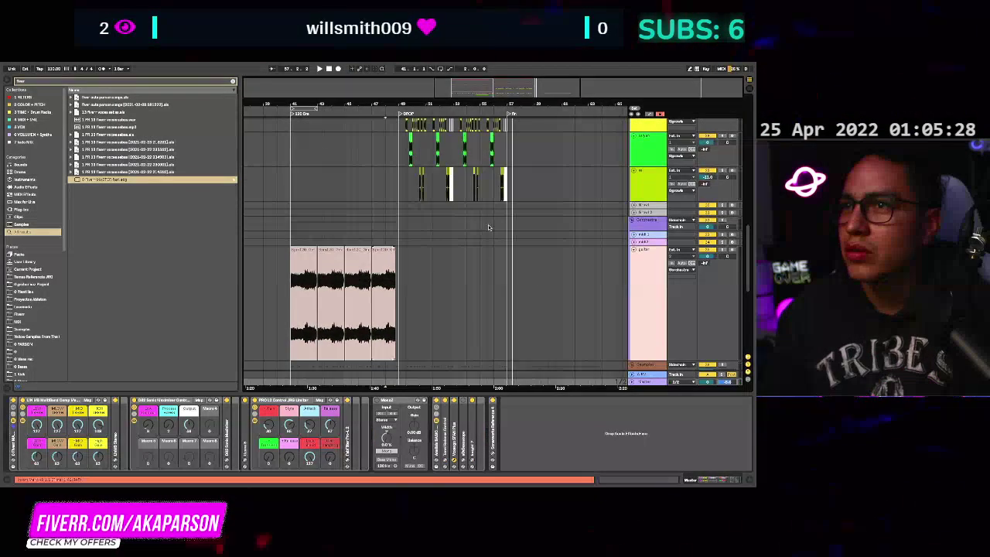
{"action": "left_click", "coordinate": [570, 275]}
{"action": "scroll", "coordinate": [564, 275], "scroll_direction": "down", "scroll_amount": 3}
{"action": "scroll", "coordinate": [561, 275], "scroll_direction": "left", "scroll_amount": 4}
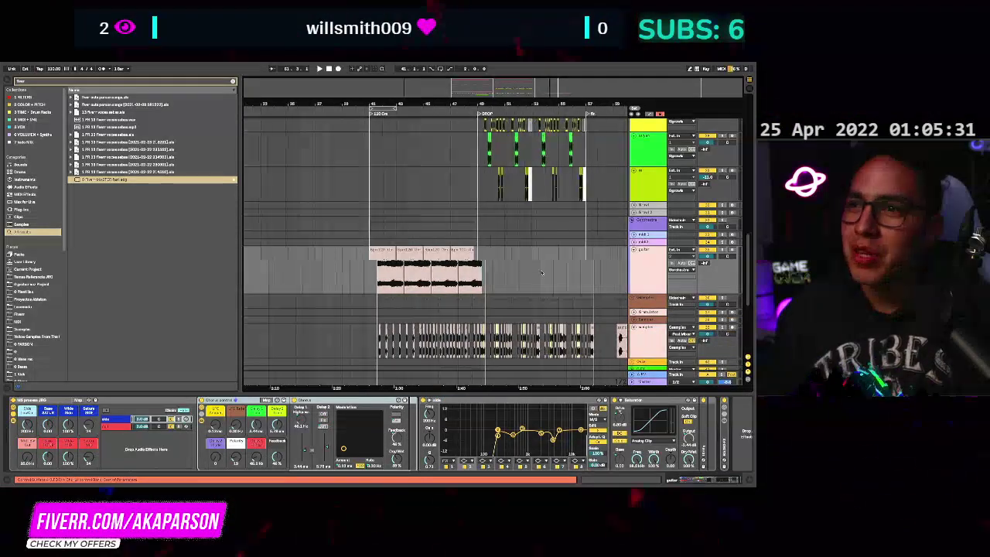
{"action": "key", "text": "ctrl+alt+b"}
{"action": "scroll", "coordinate": [551, 272], "scroll_direction": "up", "scroll_amount": 10}
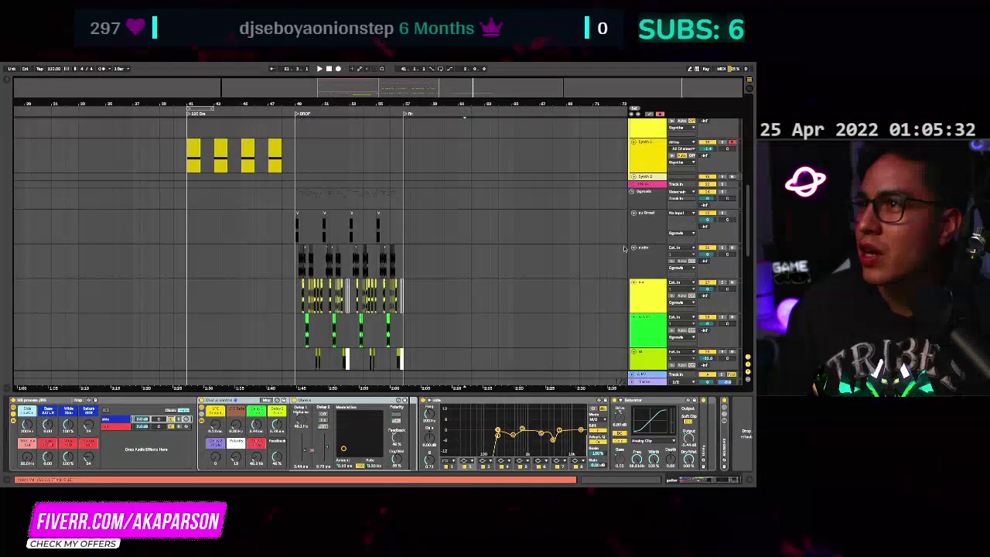
{"action": "left_click", "coordinate": [632, 192], "text": "alt"}
{"action": "scroll", "coordinate": [366, 285], "scroll_direction": "up", "scroll_amount": 3}
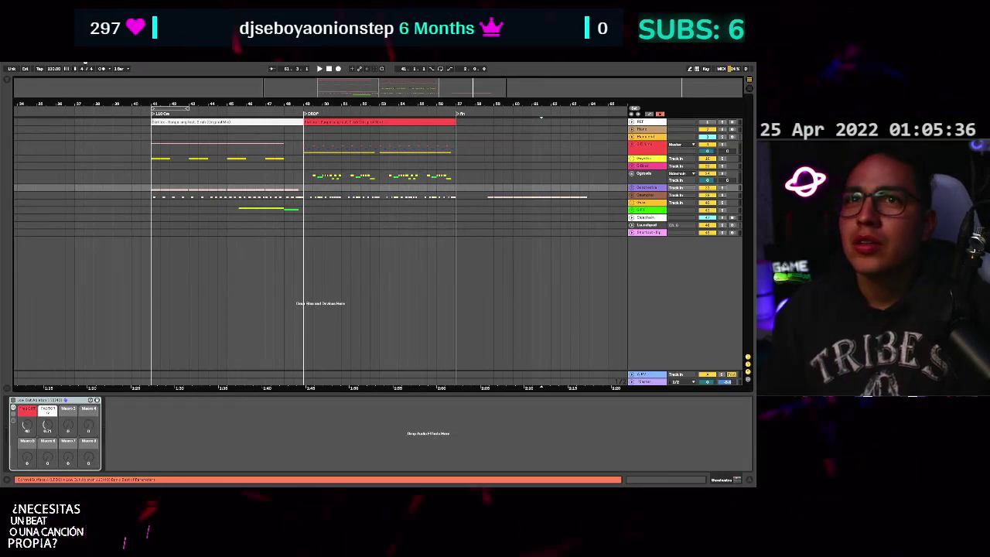
Collect all and save the Live Set, copying files from elsewhere, other projects and the User Library but not Factory Packs.
{"action": "left_click", "coordinate": [44, 66]}
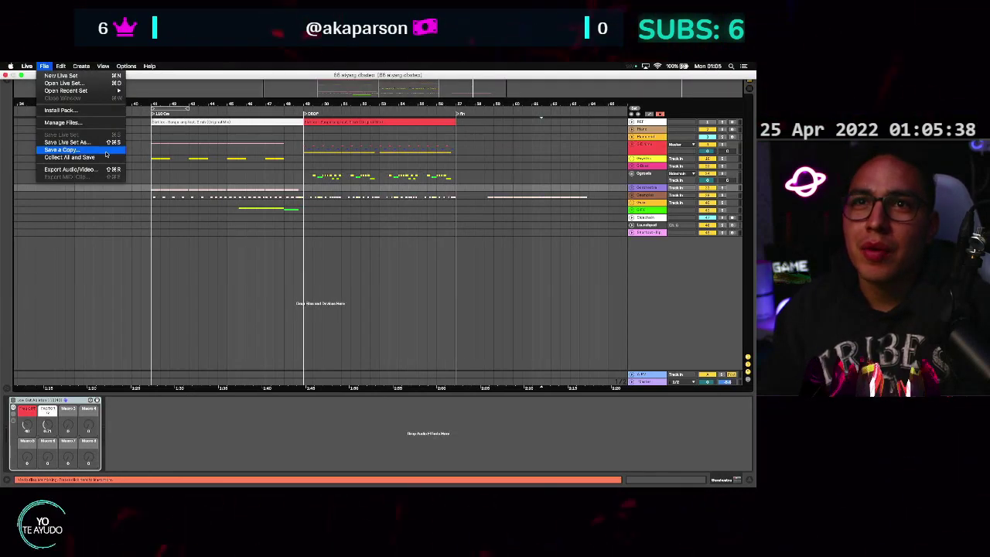
{"action": "left_click", "coordinate": [93, 157]}
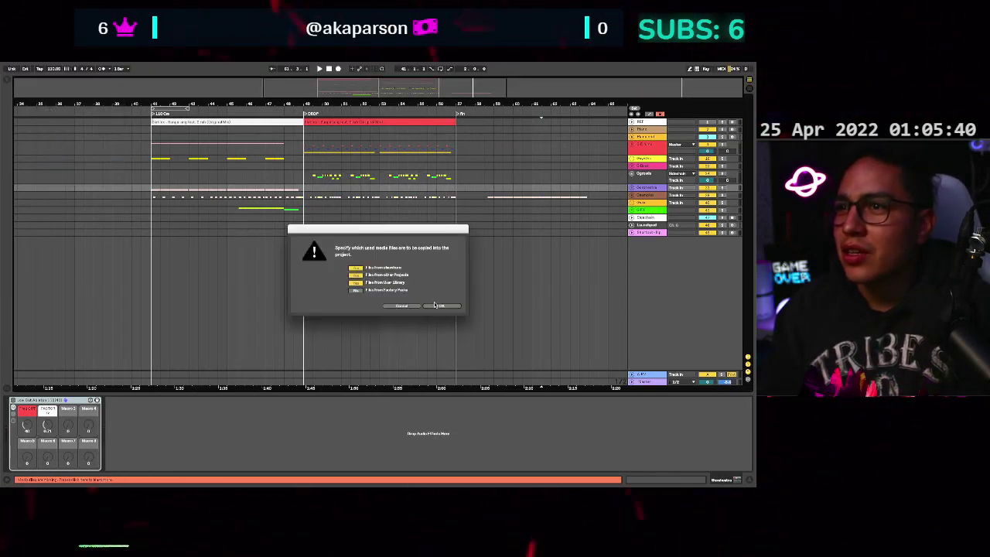
{"action": "left_click", "coordinate": [427, 306]}
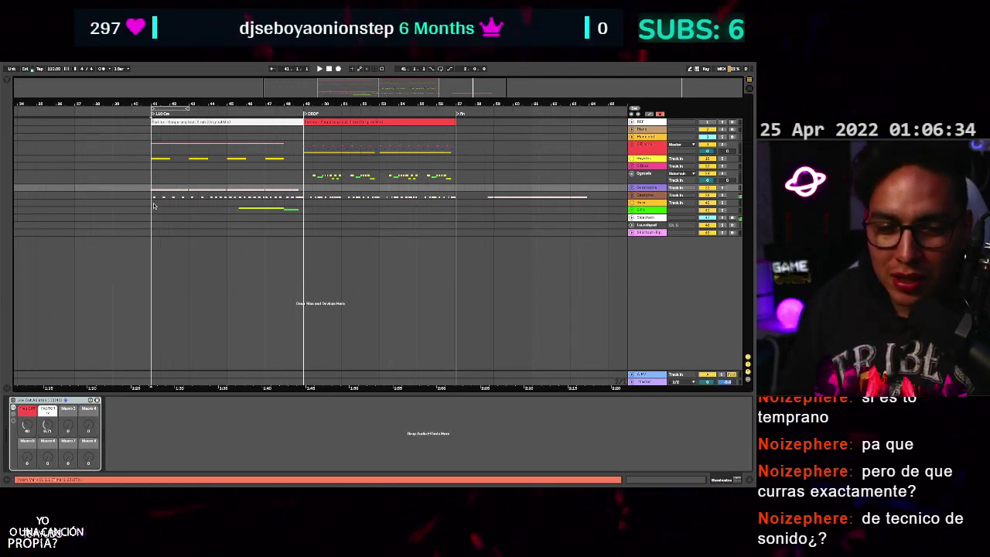
Select bars 41 to 57 and start exporting the Master track as WAV and MP3 up to choosing the save location.
{"action": "left_click_drag", "start_coordinate": [153, 205], "coordinate": [456, 189]}
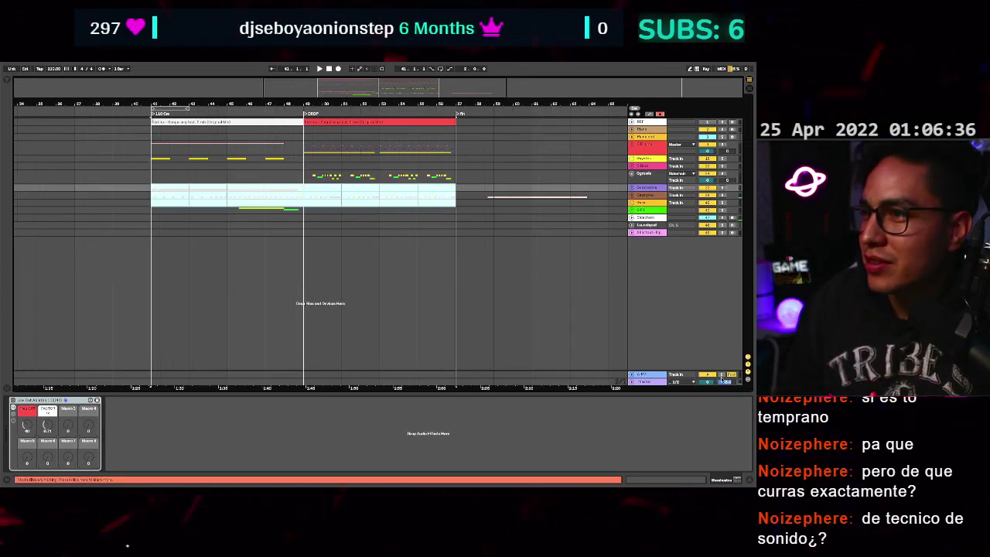
{"action": "left_click", "coordinate": [654, 383]}
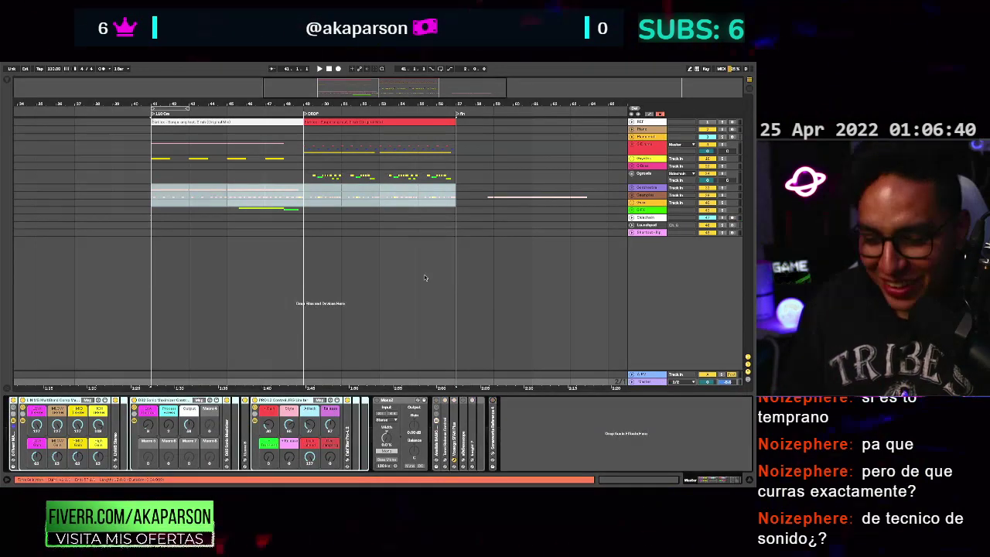
{"action": "key", "text": "ctrl+shift+r"}
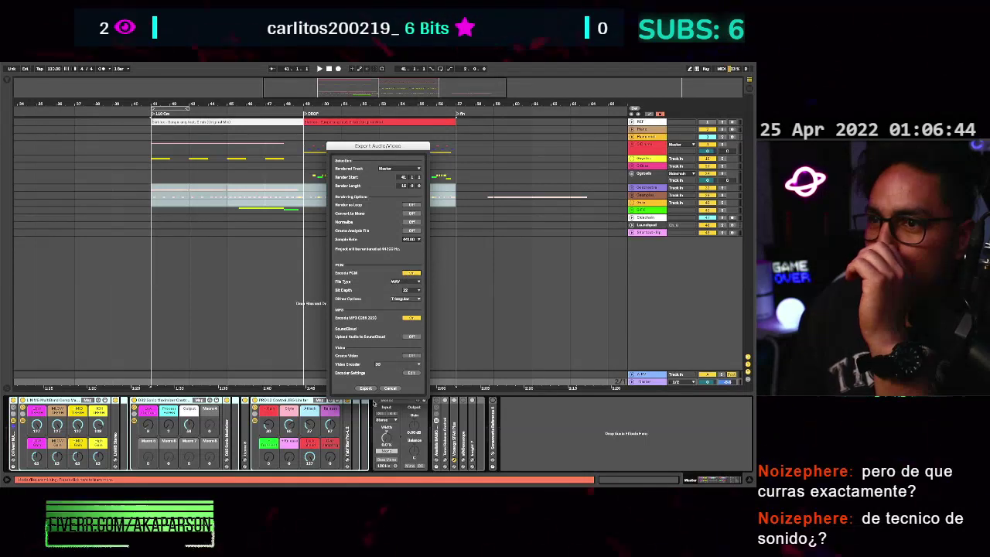
{"action": "left_click", "coordinate": [365, 388]}
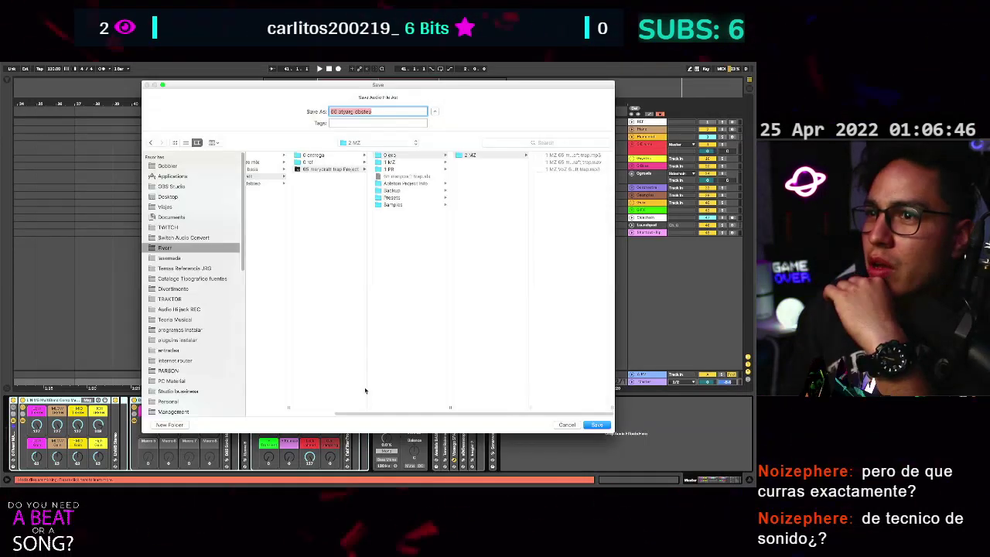